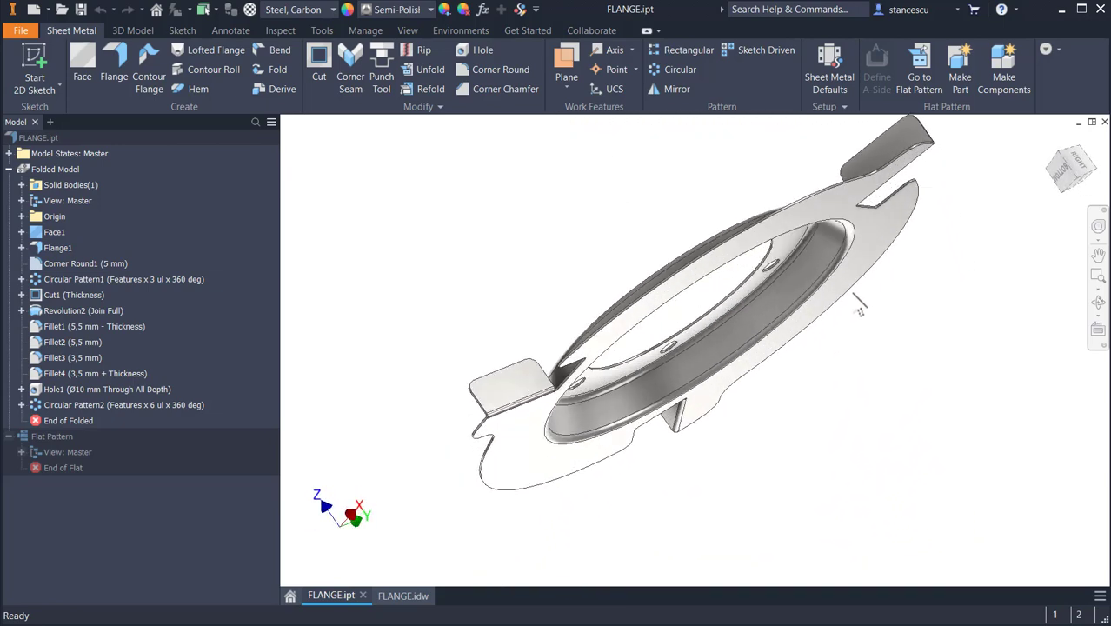
- Examine the finished flange model from several sides, including its bent tabs, raised centre ring and bolt holes
key(F6)
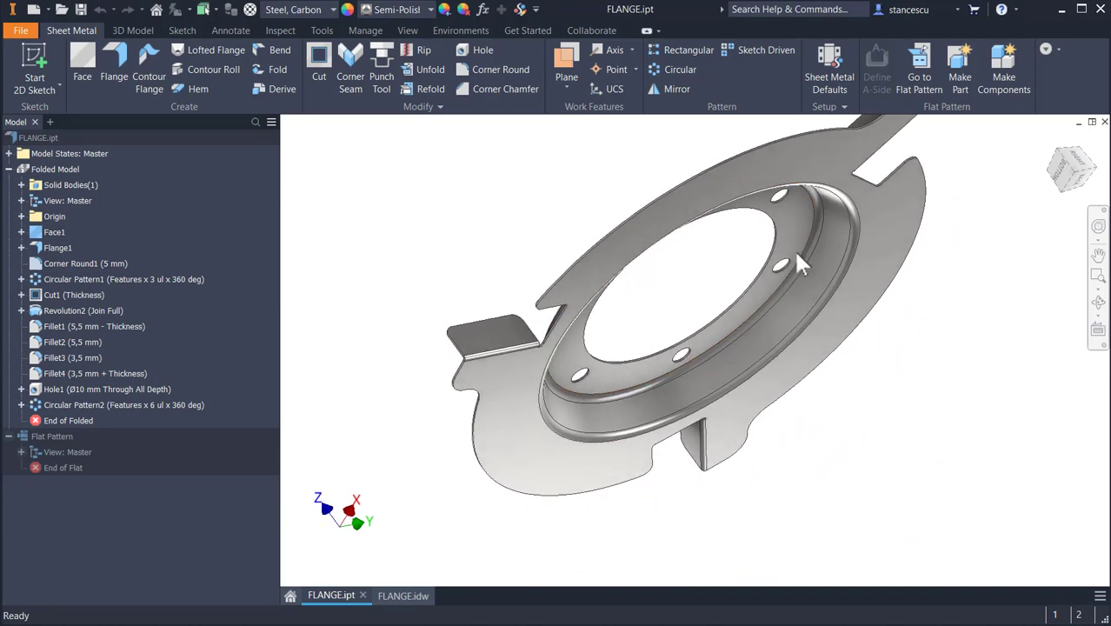
key(F5)
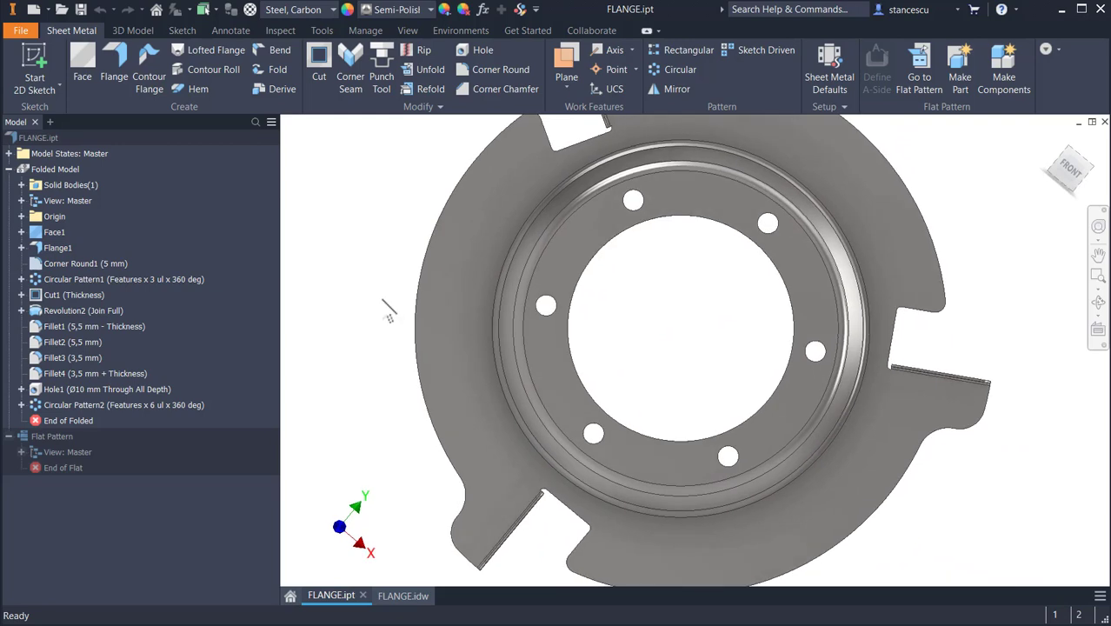
key(F5)
shift+middle_drag(377, 302, 762, 291)
key(F6)
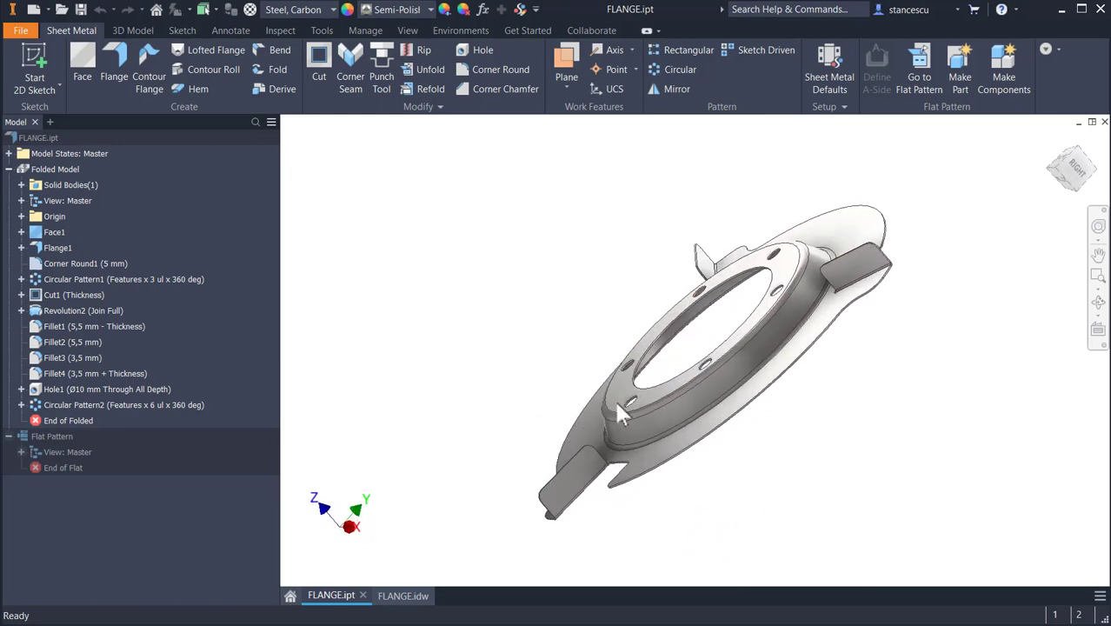
shift+middle_drag(608, 397, 502, 206)
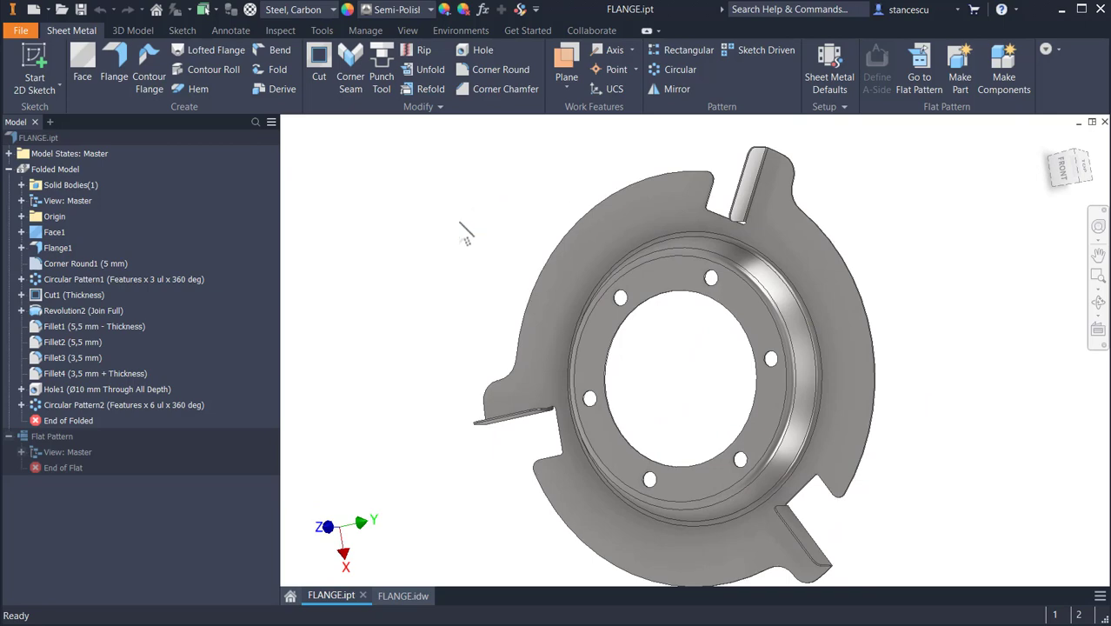
key(F6)
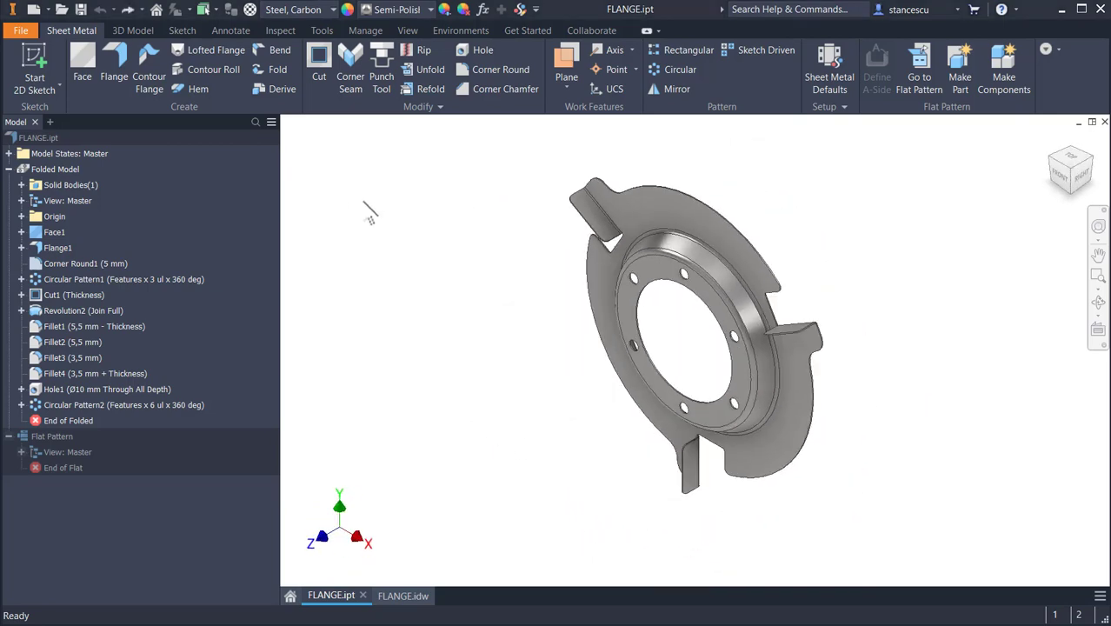
- Open the FLANGE.idw drawing and examine its Ø300 outer diameter dimension and the outer circle
click(400, 596)
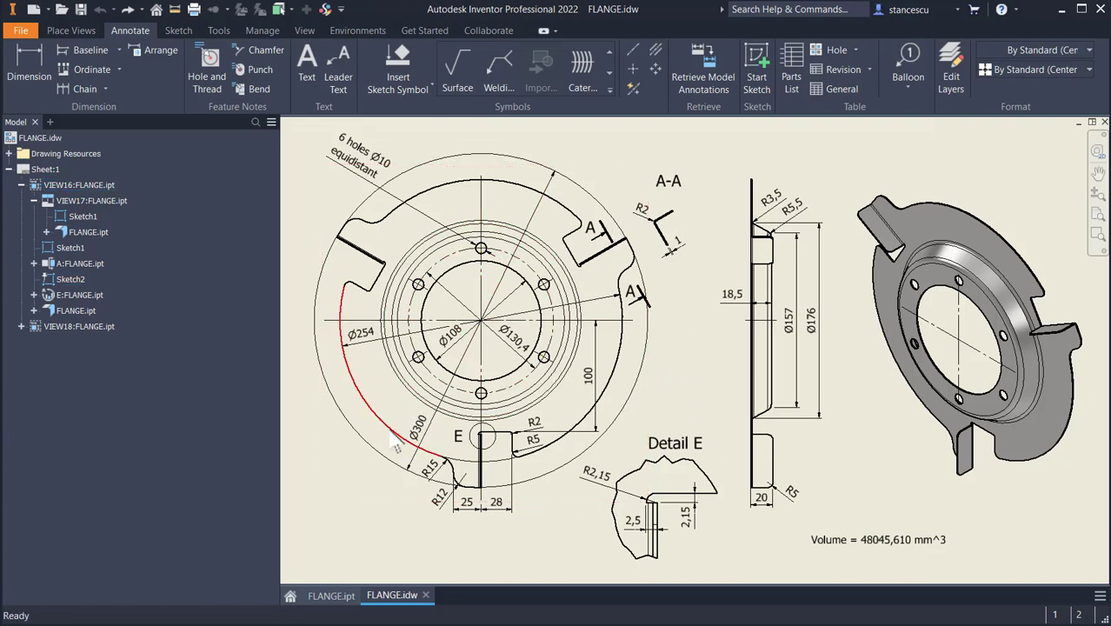
click(418, 447)
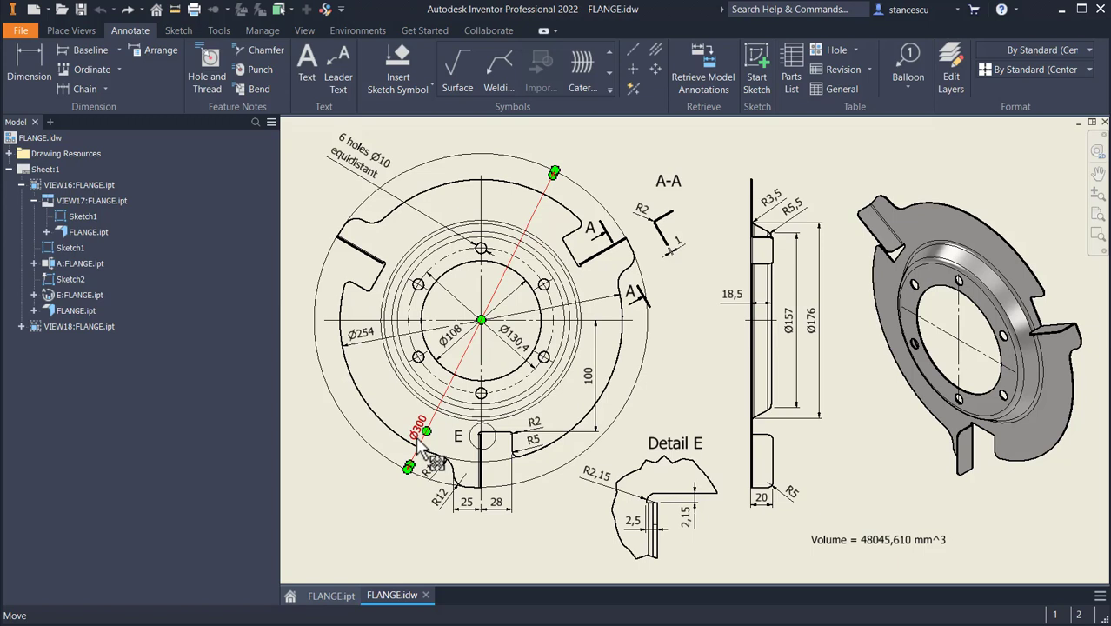
click(449, 351)
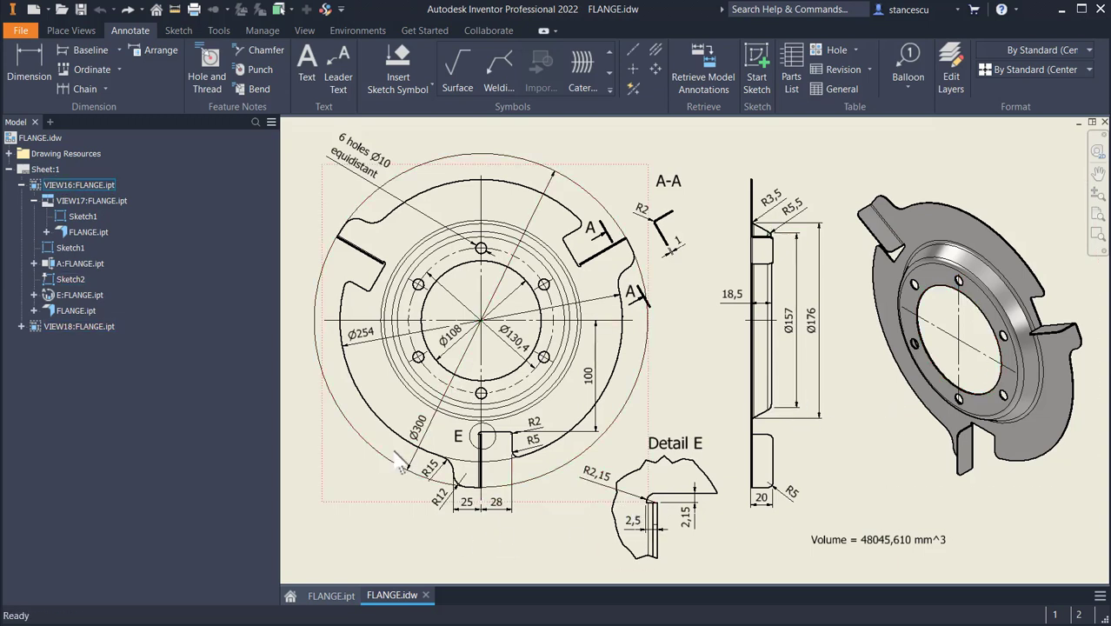
click(343, 525)
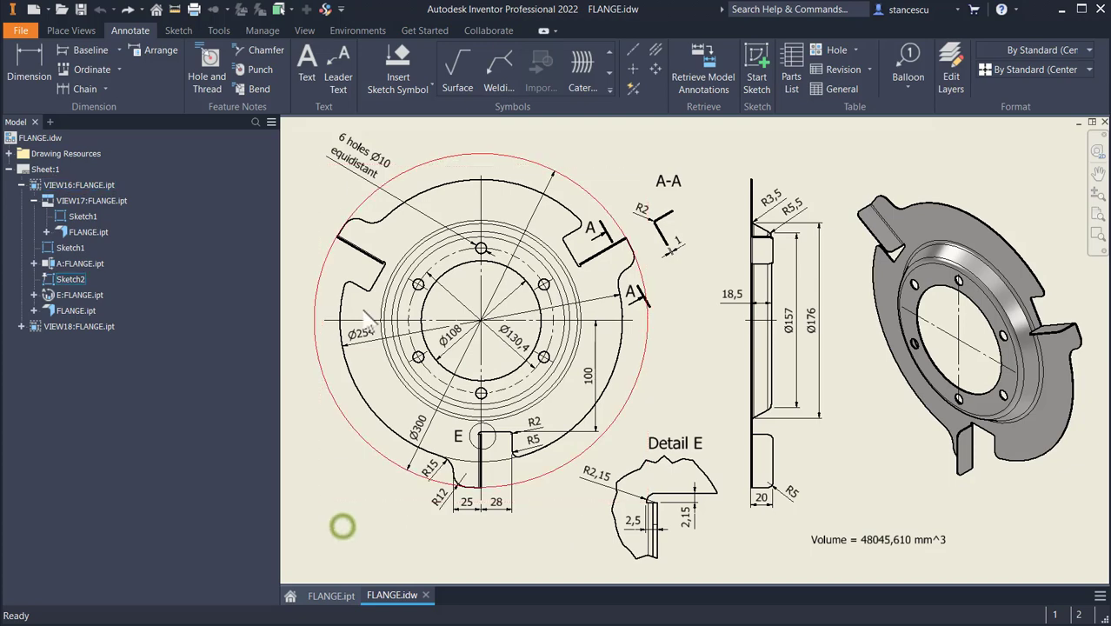
- Create a new part from the metric Sheet Metal (mm).ipt template and start a 2D sketch on the XY plane
click(34, 10)
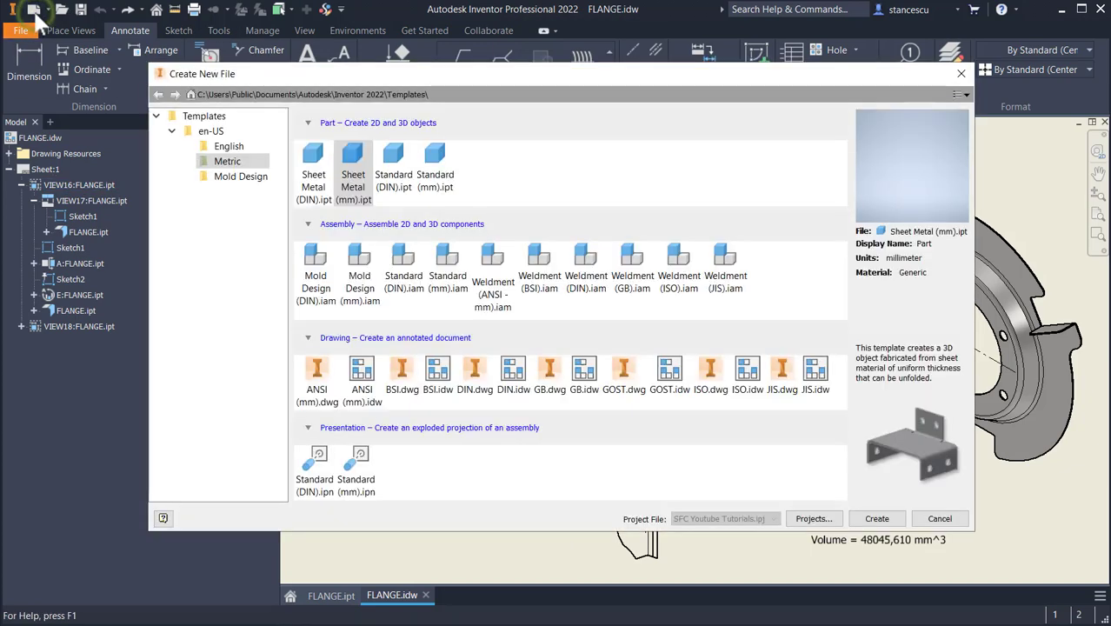
double_click(354, 154)
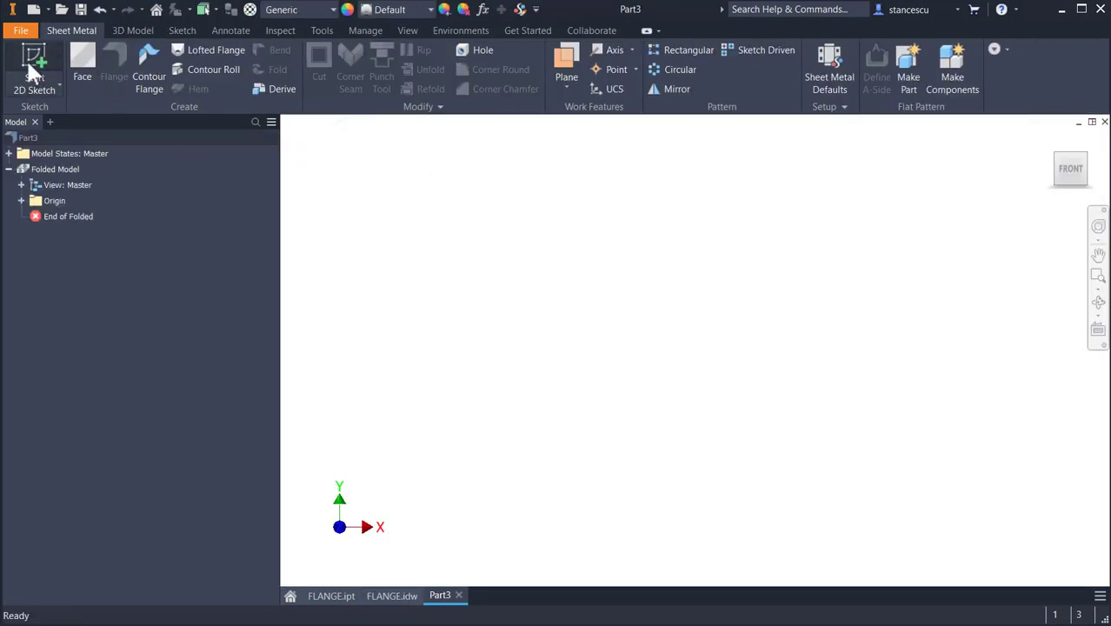
click(32, 70)
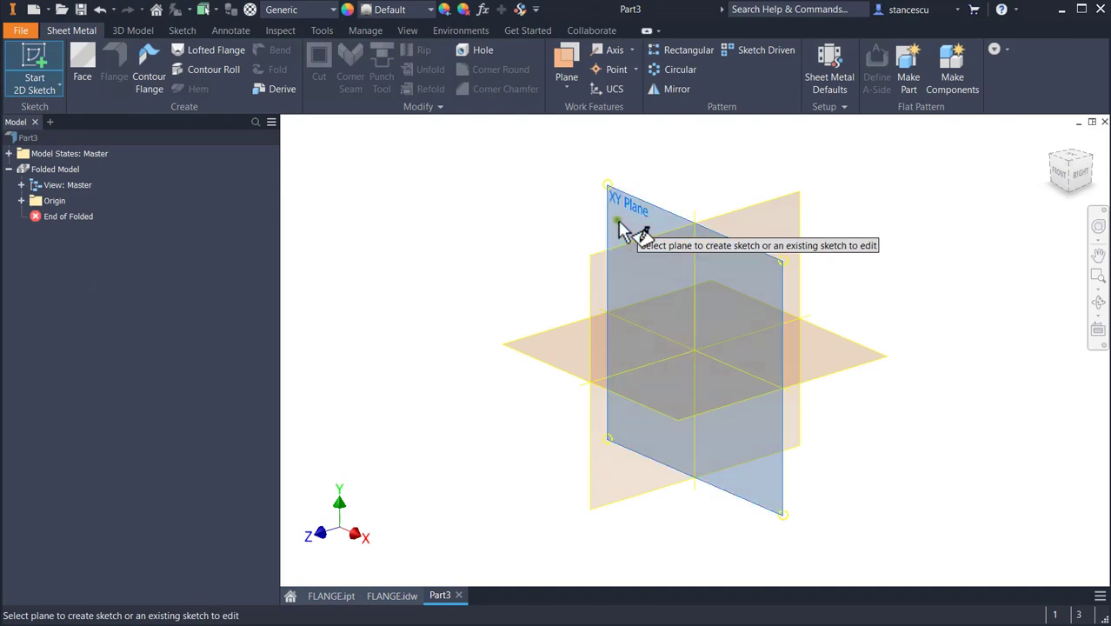
click(618, 223)
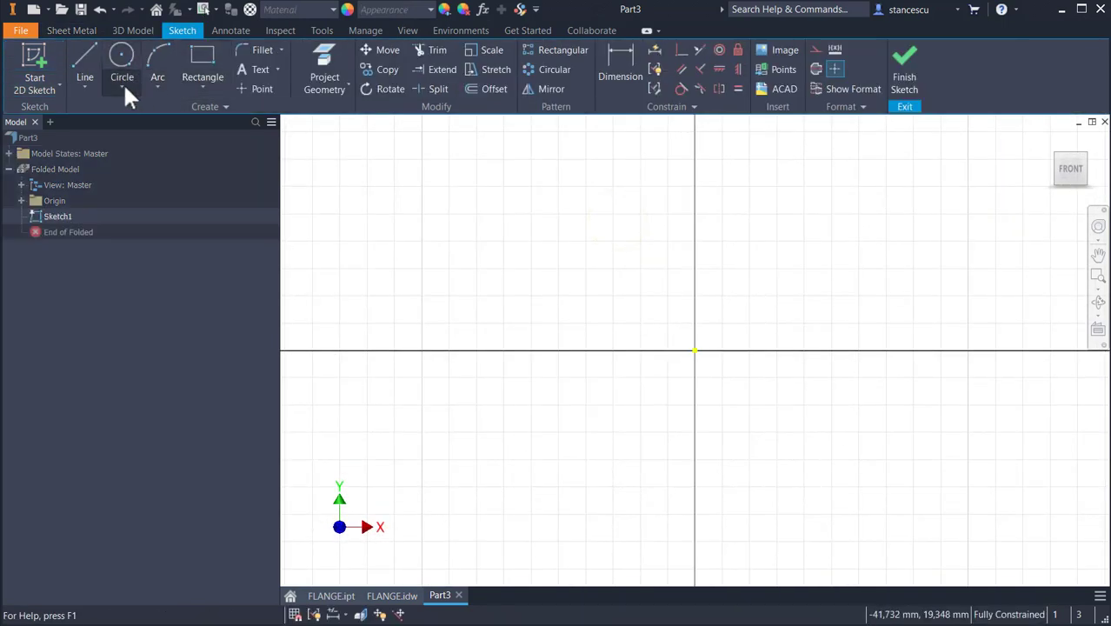
- Draw three concentric circles centred on the origin with diameters of 300, 254 and 176 mm
click(120, 56)
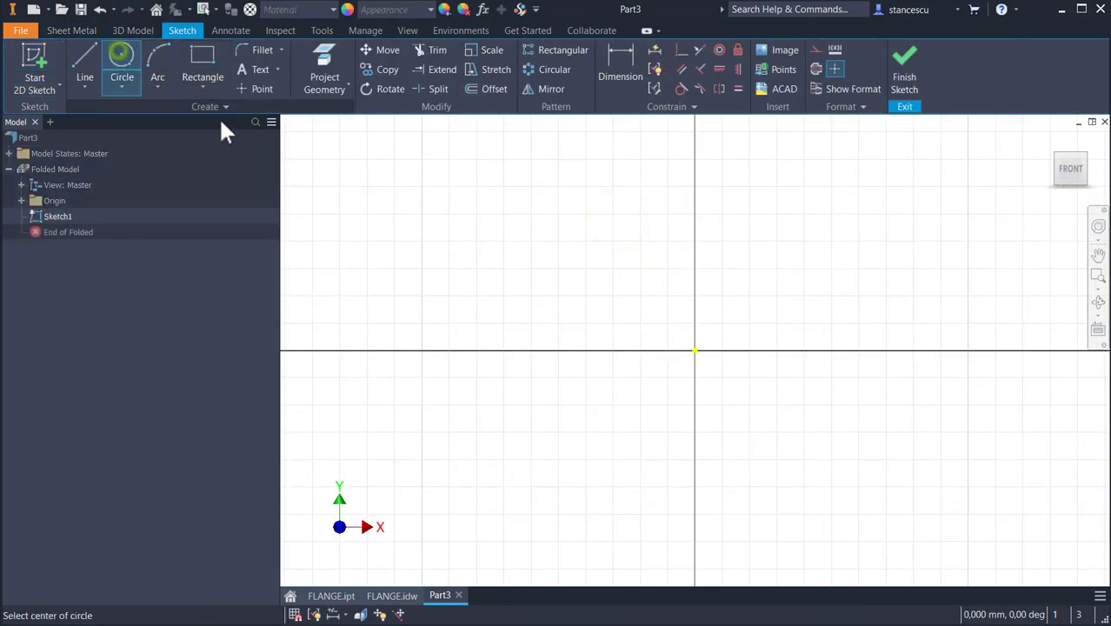
click(694, 350)
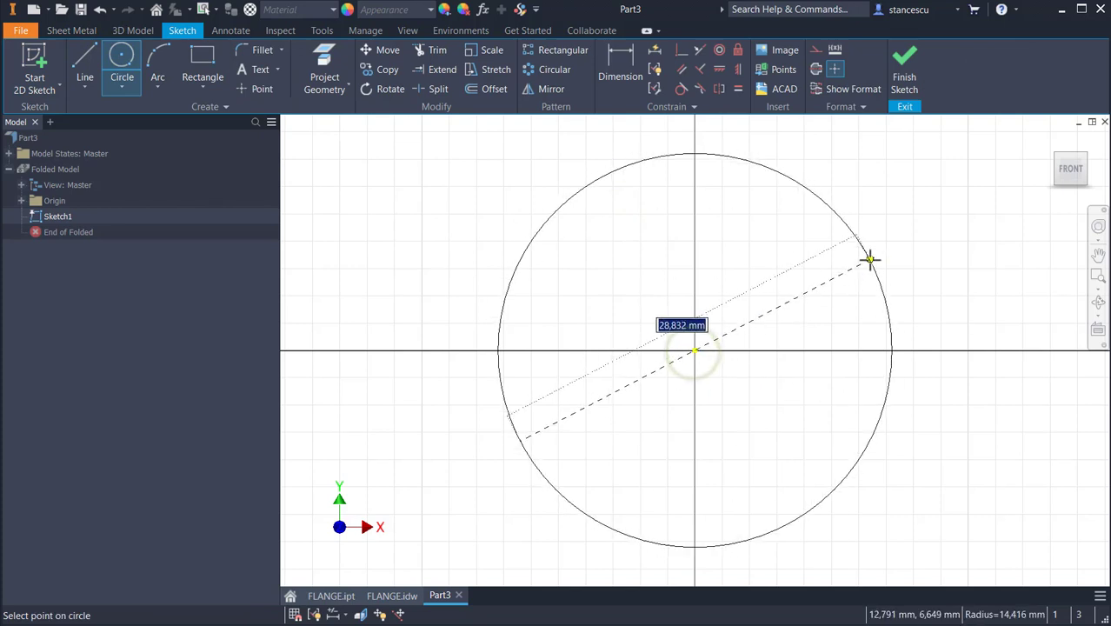
text(300)
key(Return)
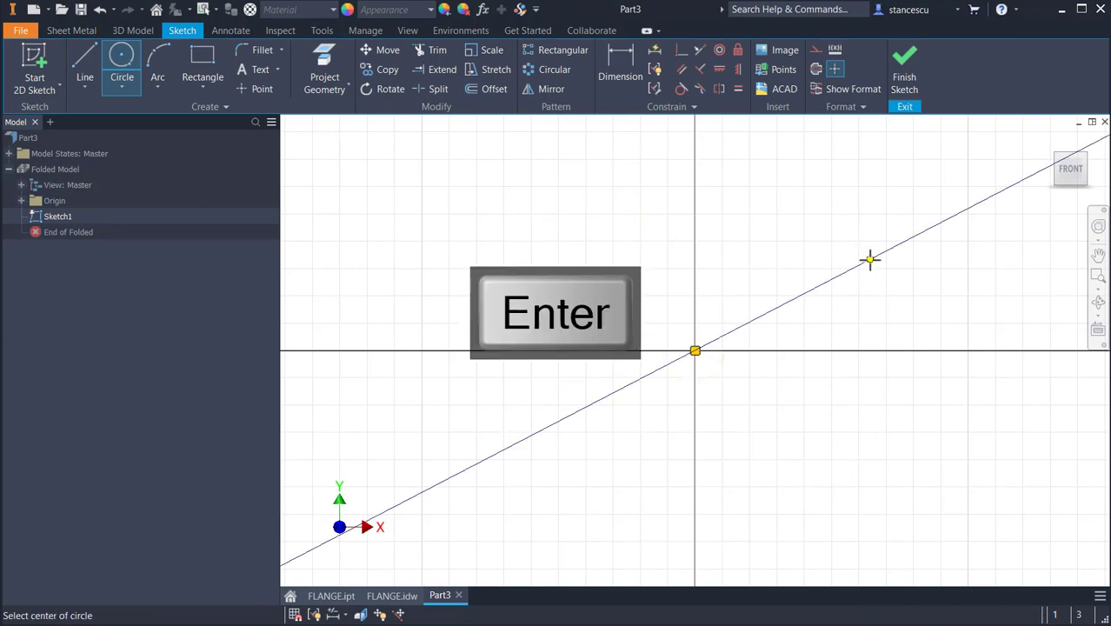
click(694, 351)
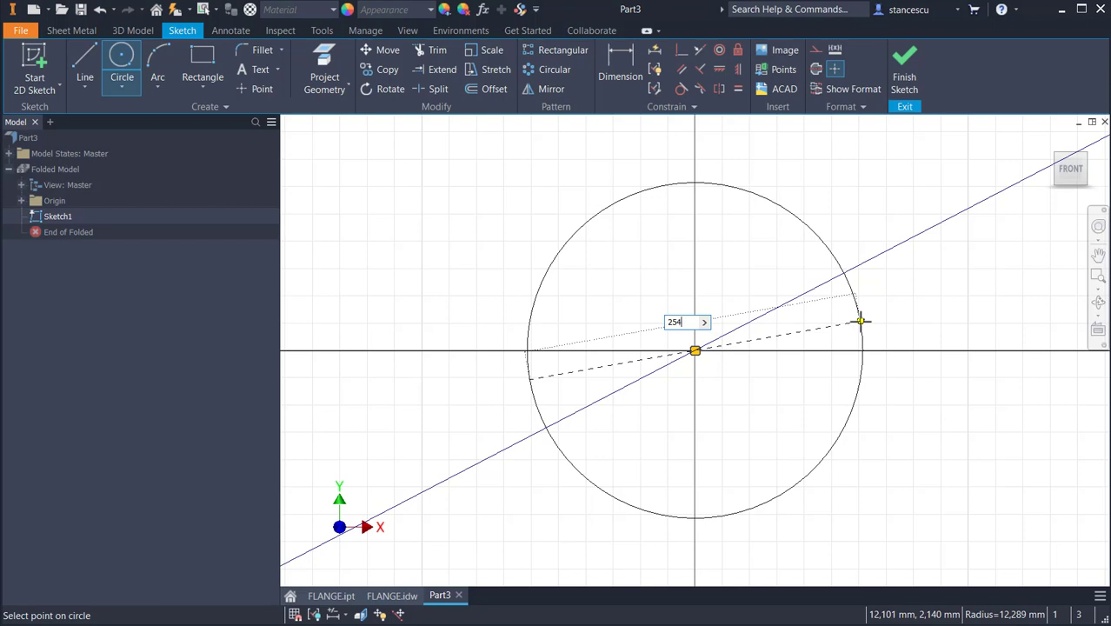
key(Return)
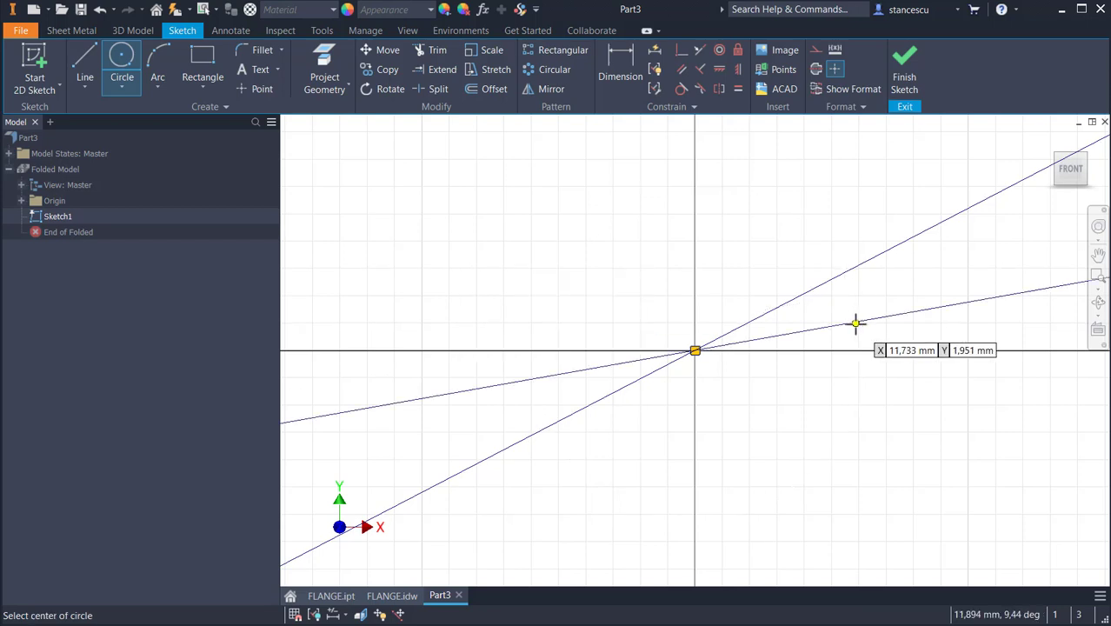
click(694, 349)
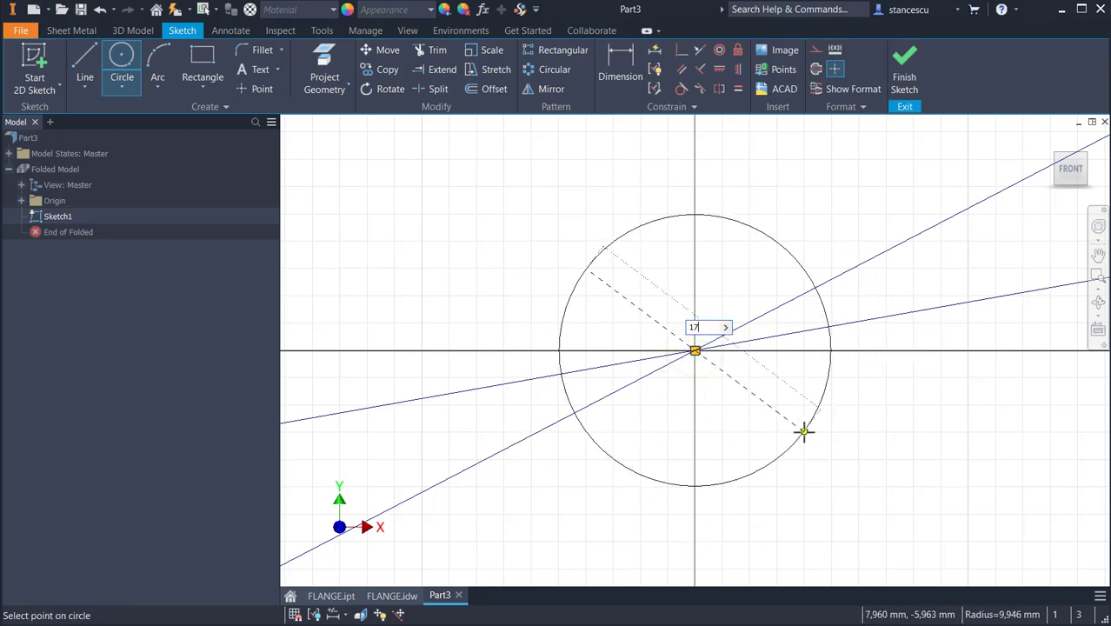
text(176)
key(Return)
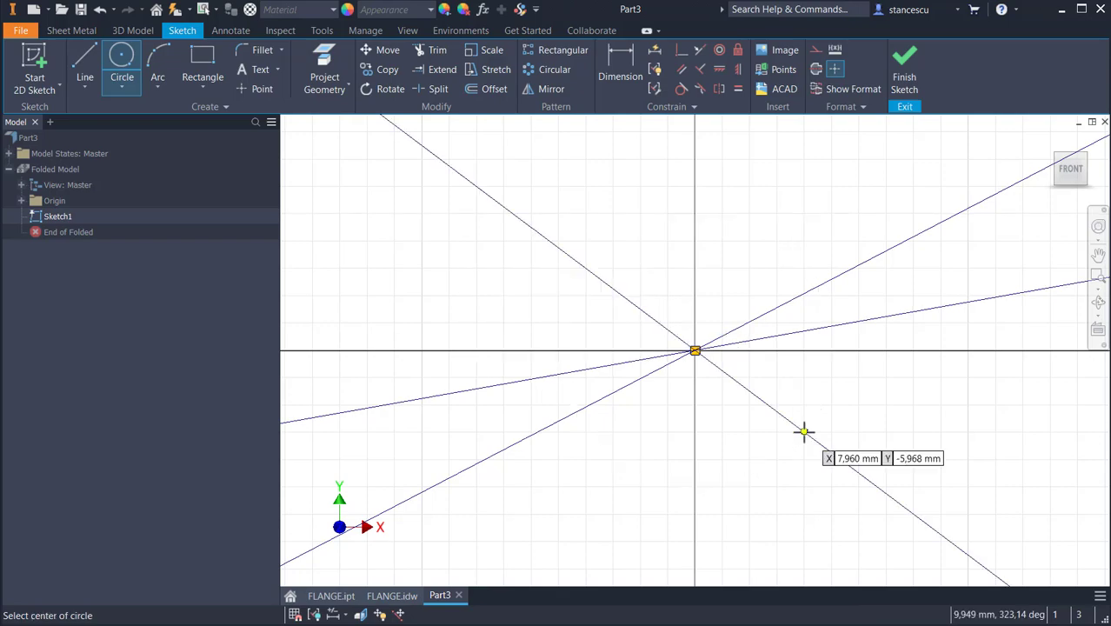
key(Home)
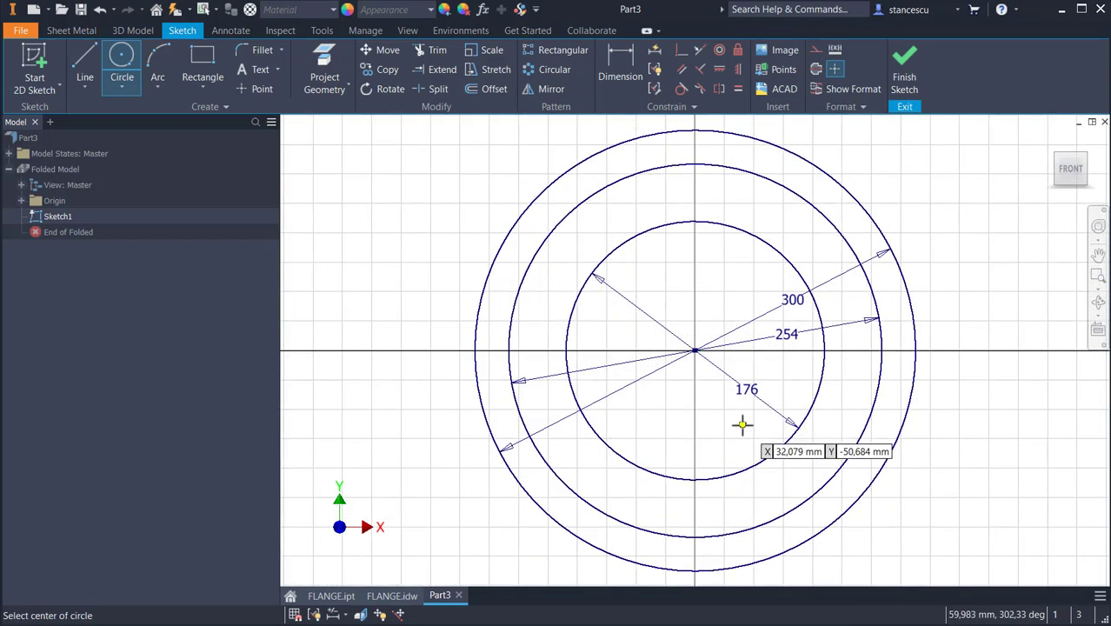
- Draw a notch about 30 mm wide with lines from the 254 mm circle up, across to the vertical axis and down to the 300 mm circle
click(87, 62)
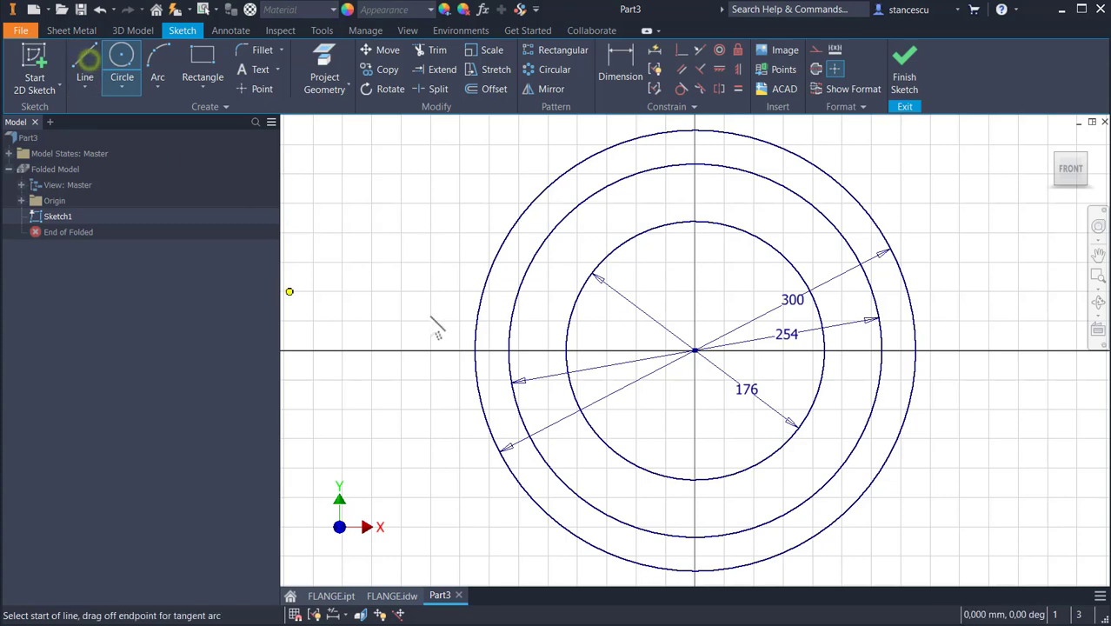
middle_drag(661, 452, 693, 327)
scroll(598, 433, up, 3)
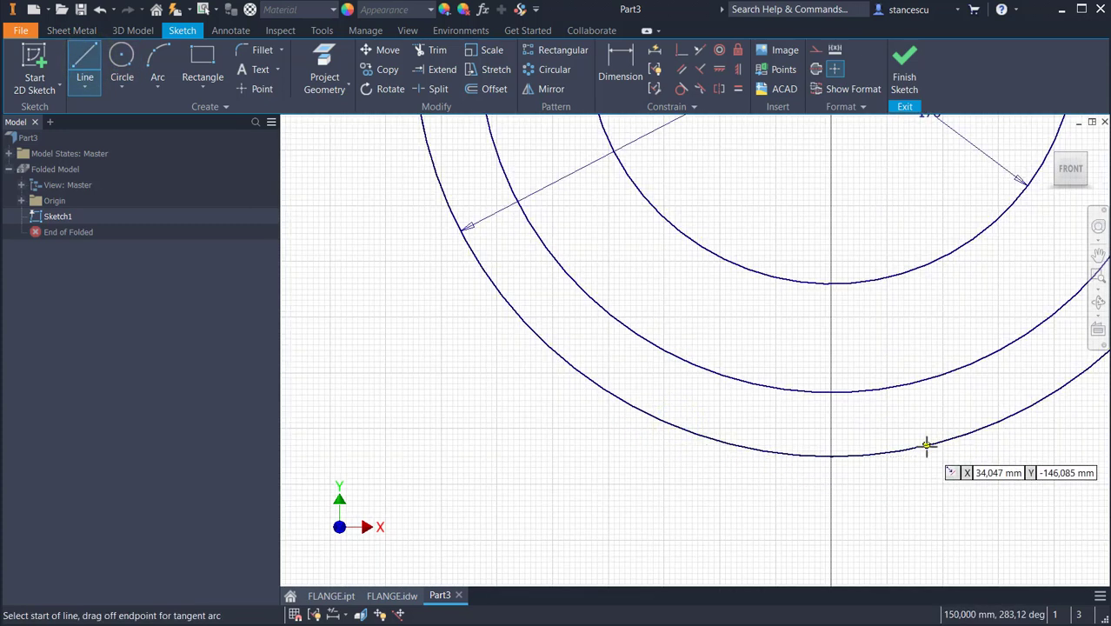
click(916, 382)
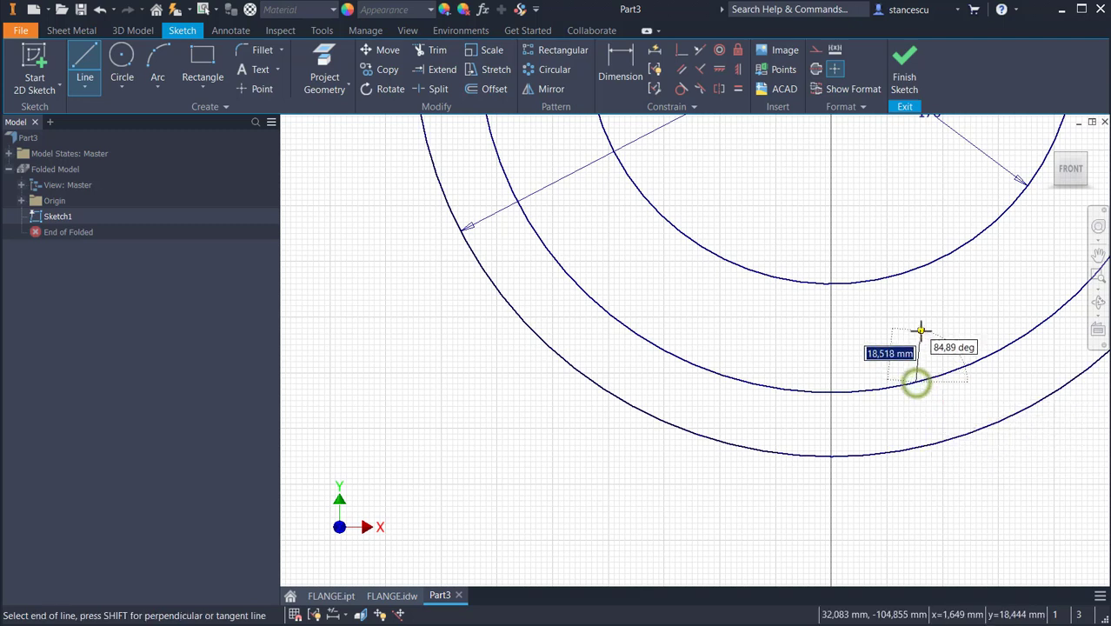
click(914, 334)
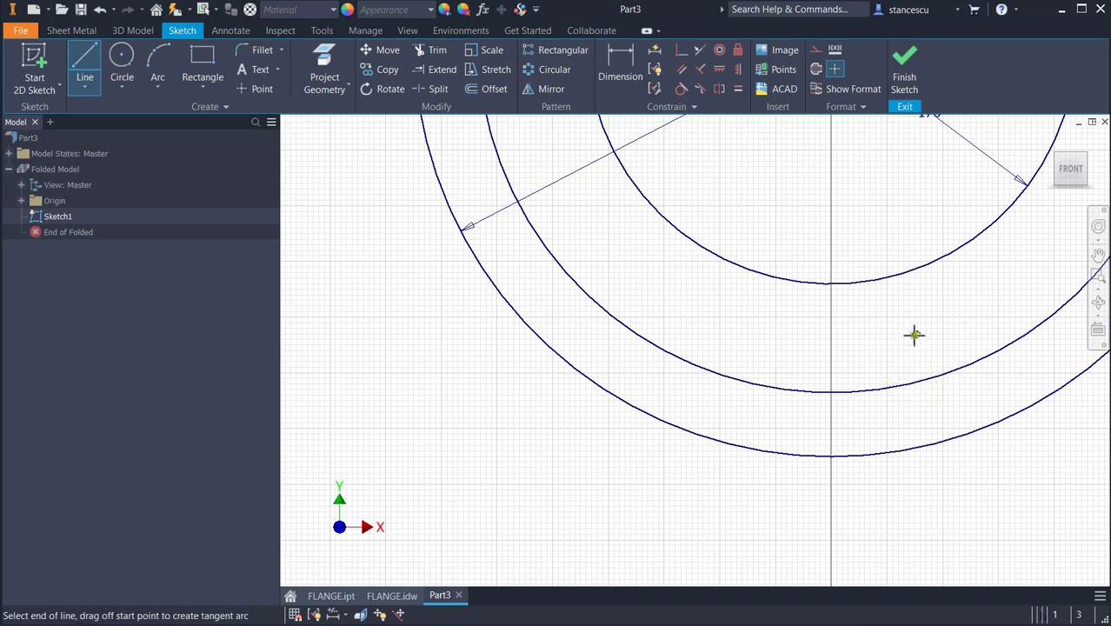
click(831, 336)
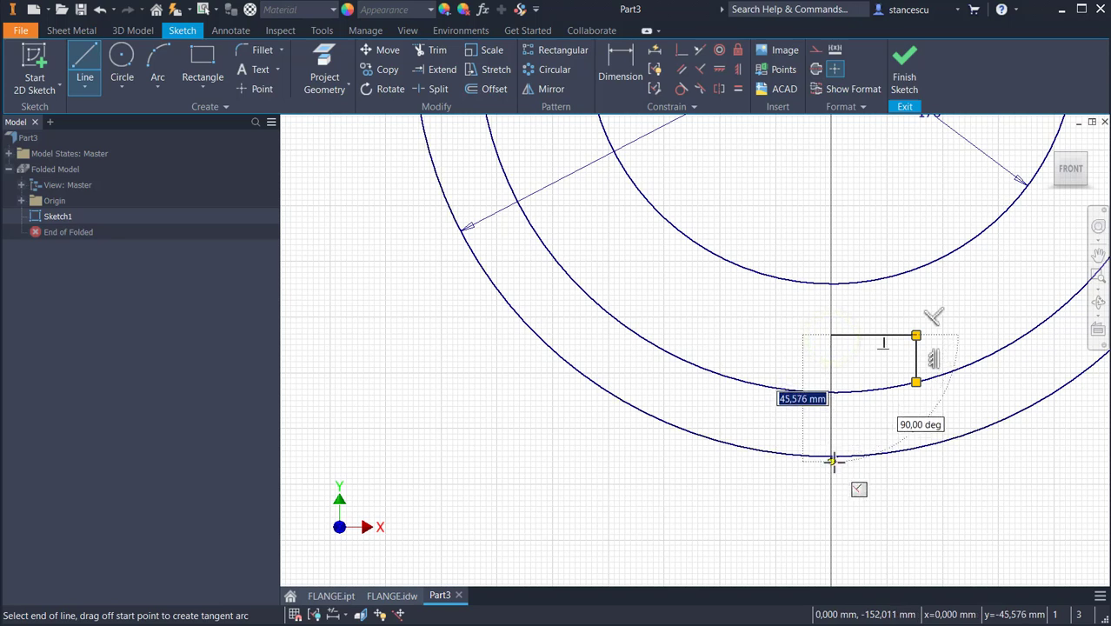
double_click(830, 456)
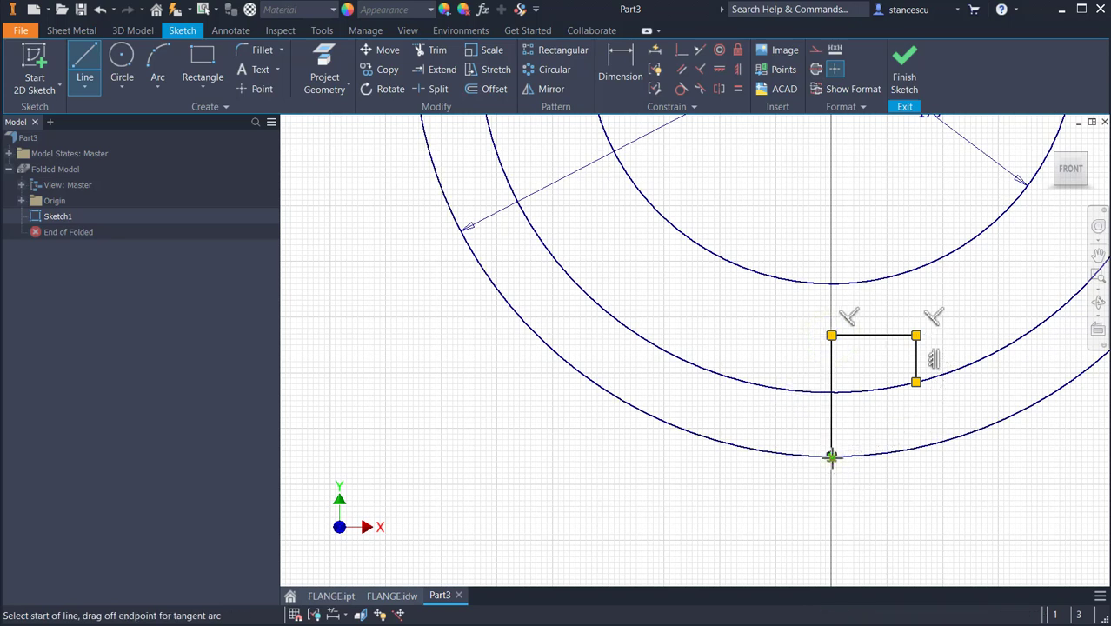
- Draw a vertical line joining the 300 and 254 mm circles, about 28 mm to the negative X side of the vertical axis
click(753, 449)
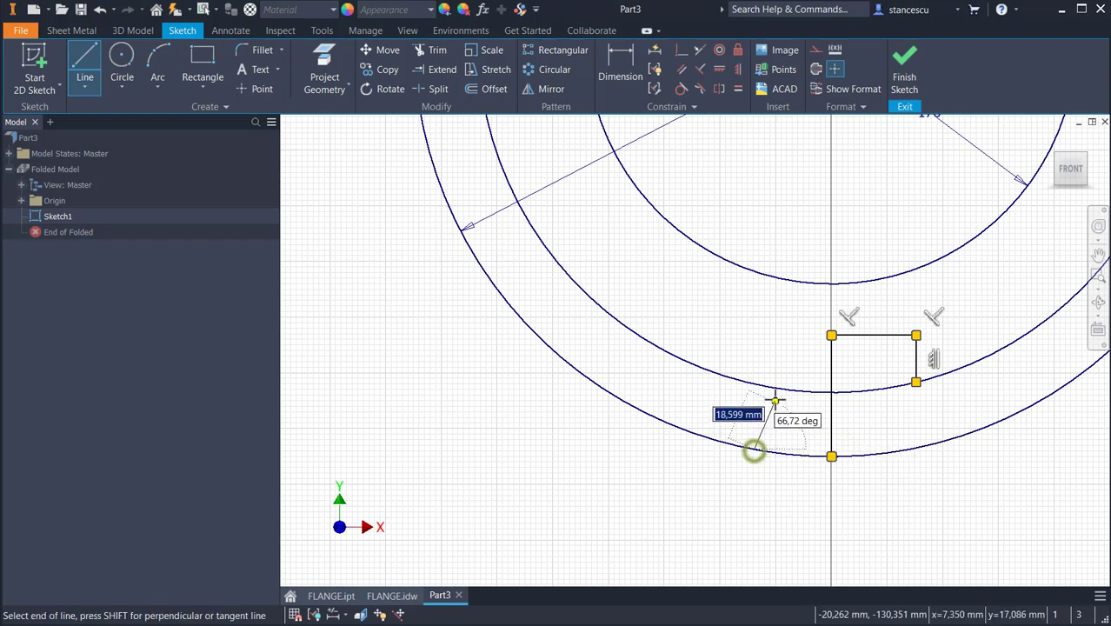
double_click(754, 383)
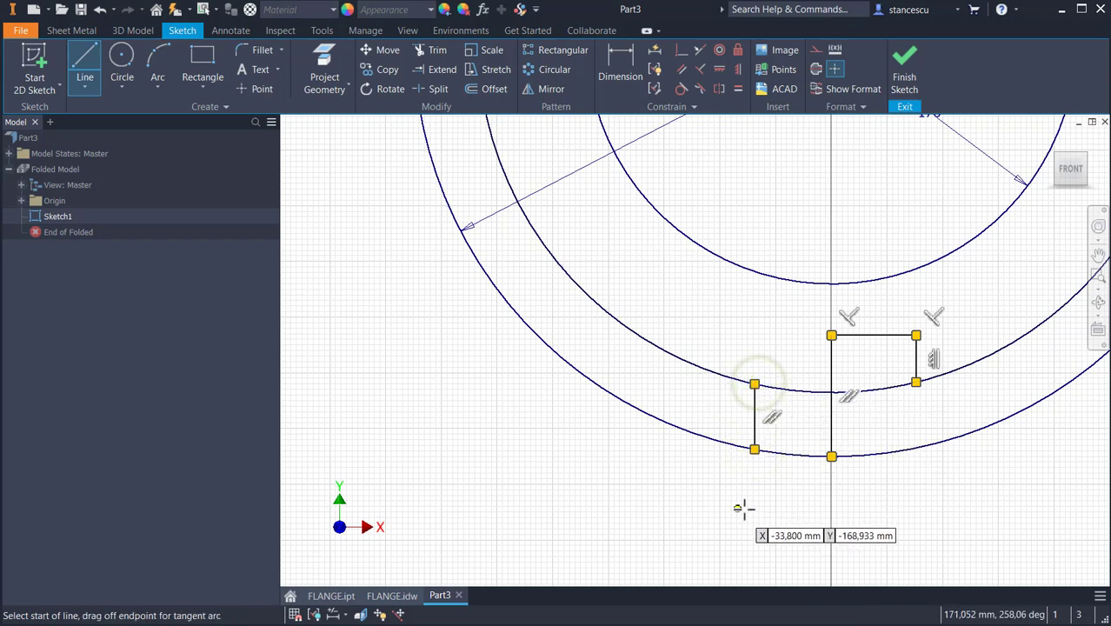
key(Escape)
key(Escape)
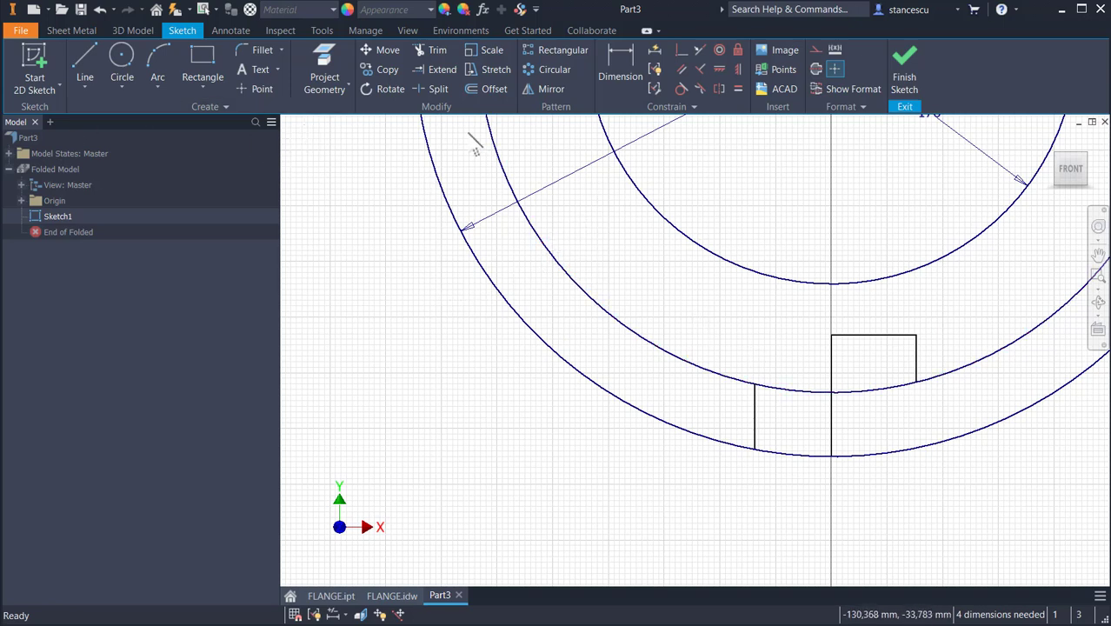
- Trim the 300 mm circle outside the tab and the 254 mm circle's arcs across the tab and notch
click(425, 49)
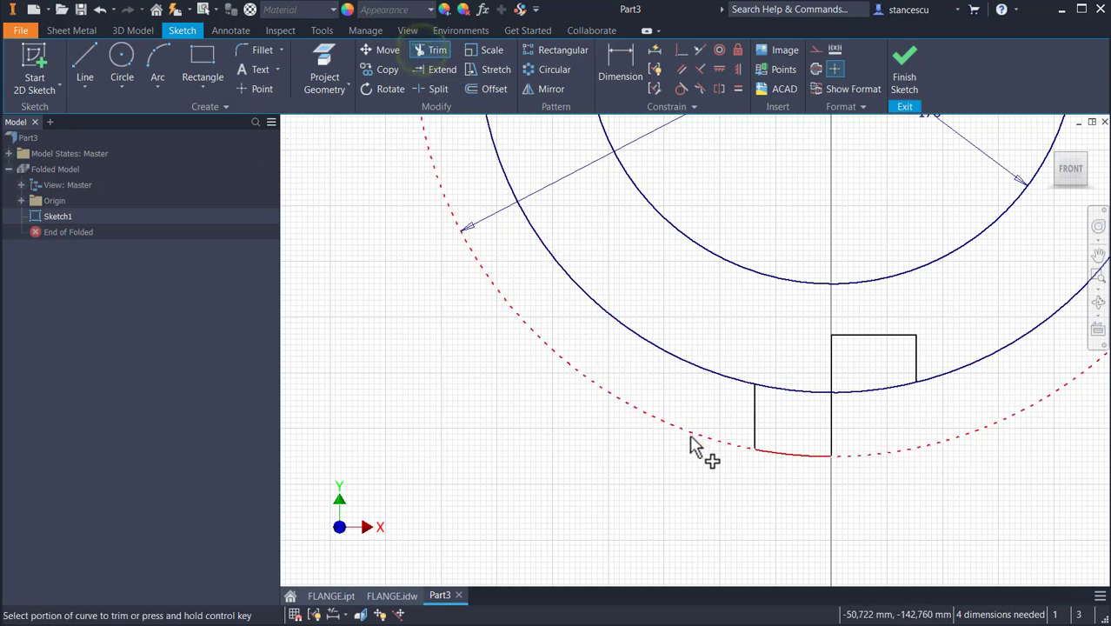
click(791, 391)
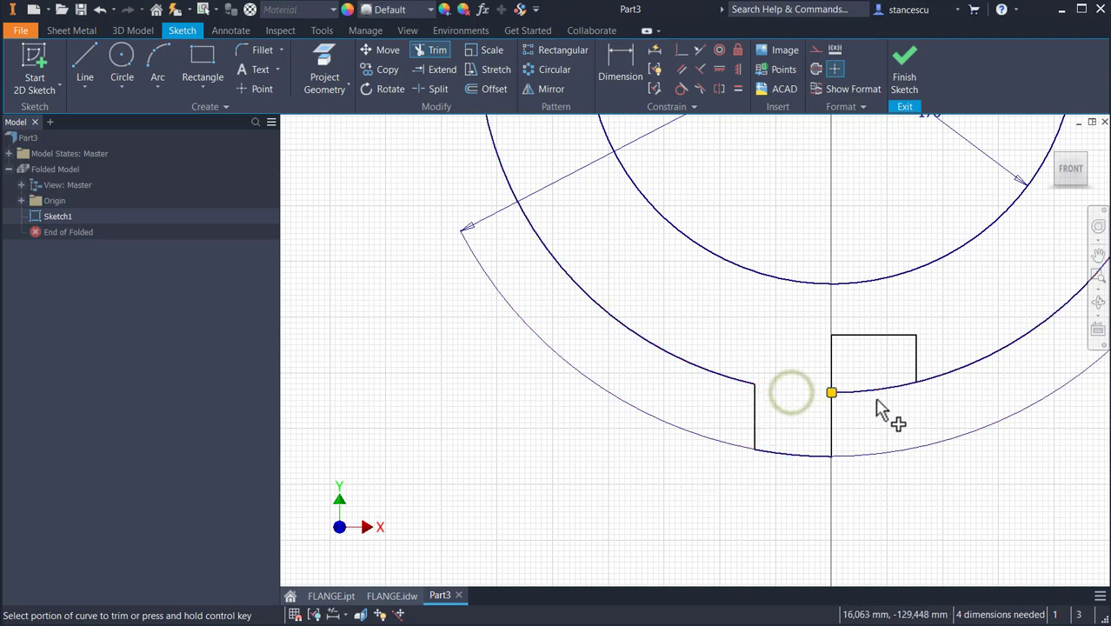
click(879, 400)
- Constrain the vertical line shared by the tab and notch to be coincident with the sketch origin
scroll(608, 456, down, 2)
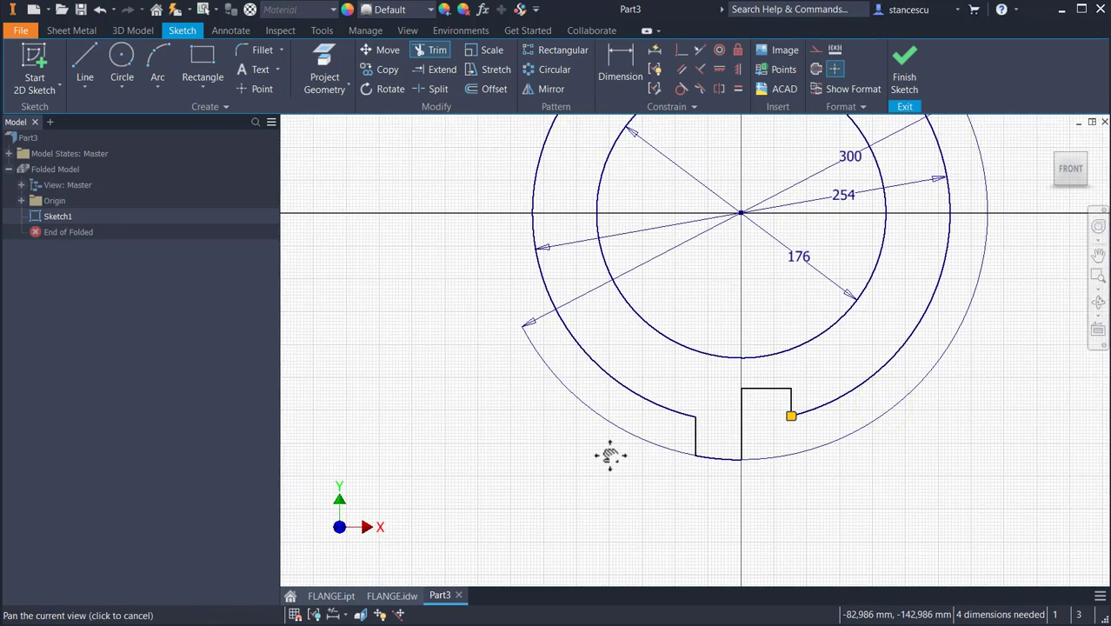
click(681, 52)
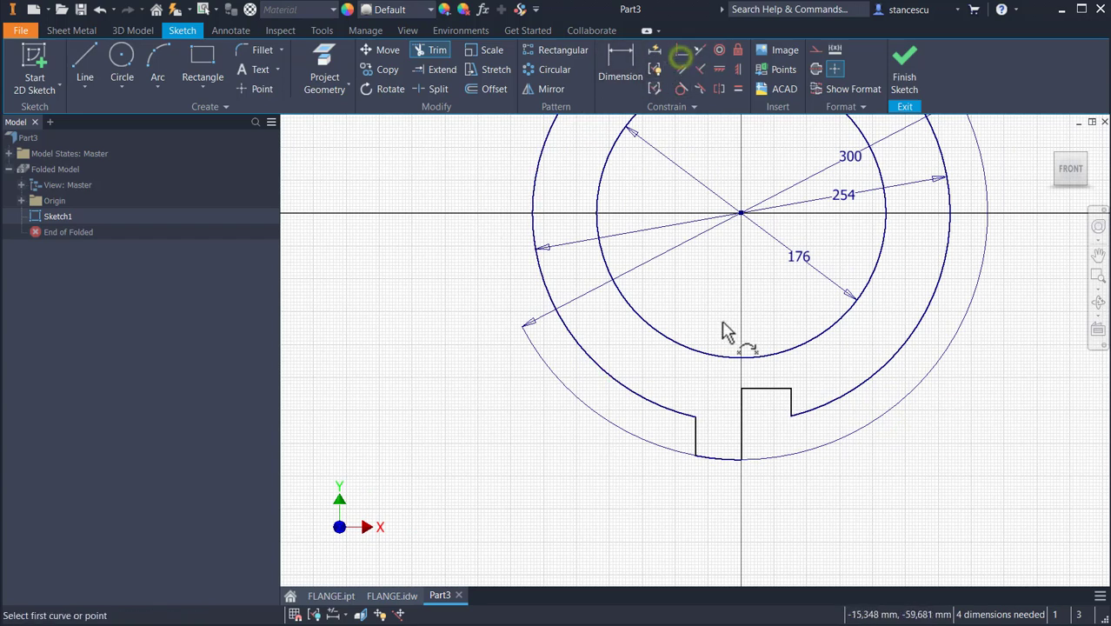
click(744, 405)
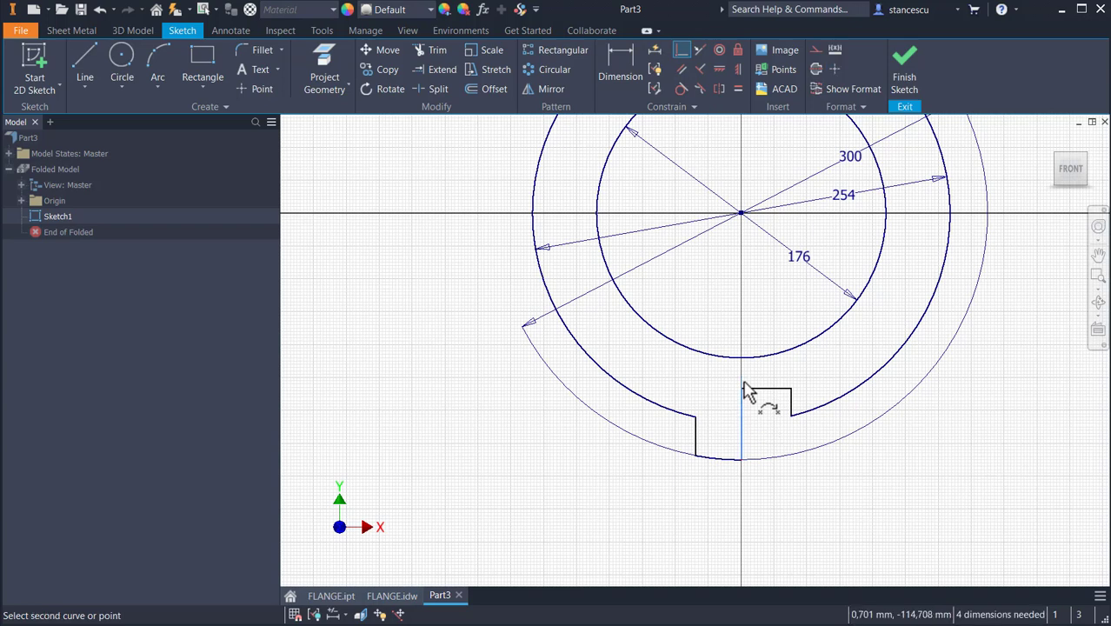
click(742, 215)
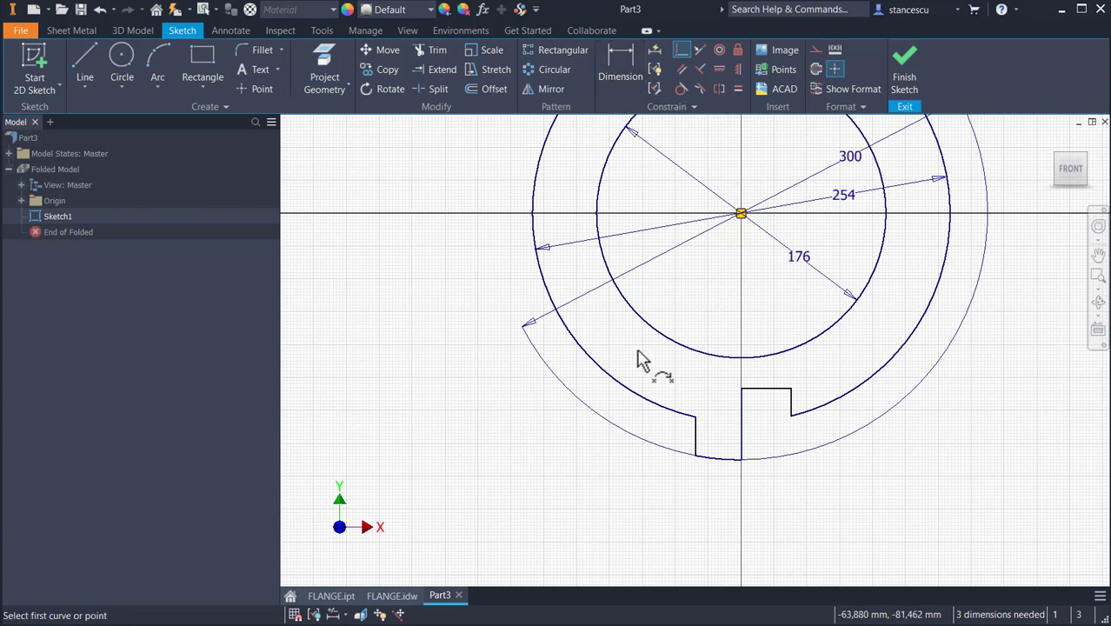
- Draw a horizontal line about 6 mm toward negative X from the shared vertical line, continued by a tangent arc up to the notch's top edge
scroll(718, 375, up, 3)
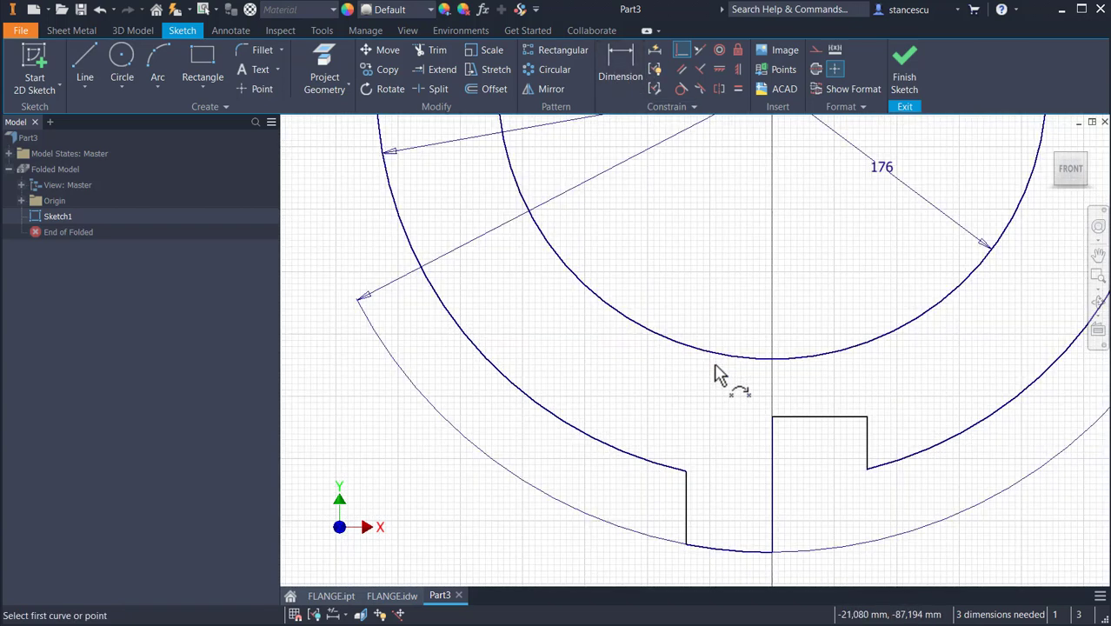
middle_drag(746, 395, 728, 315)
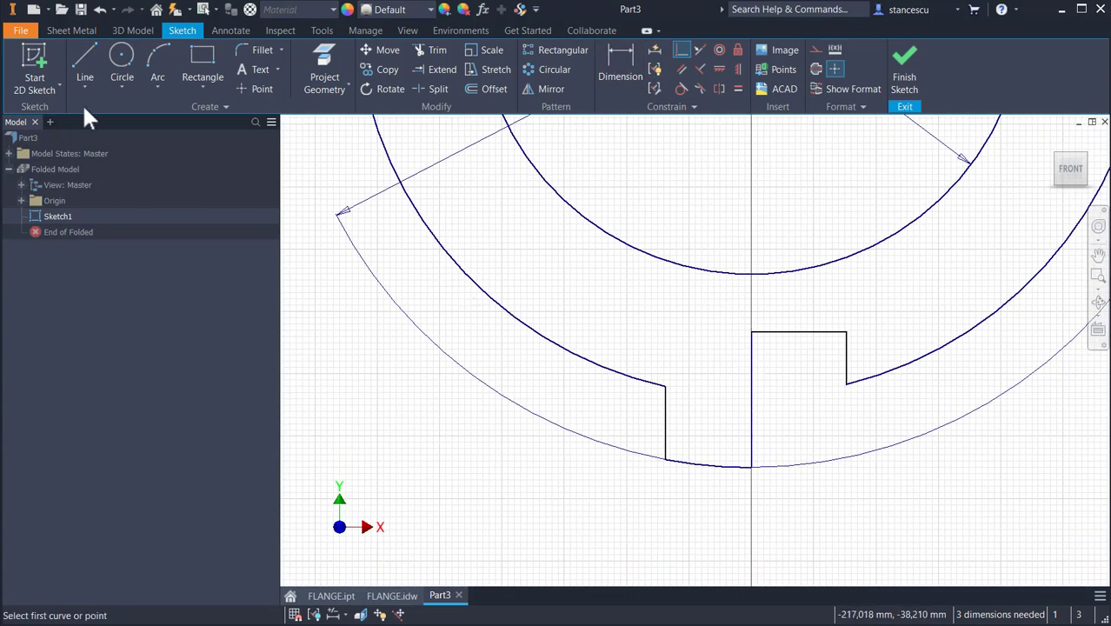
click(84, 55)
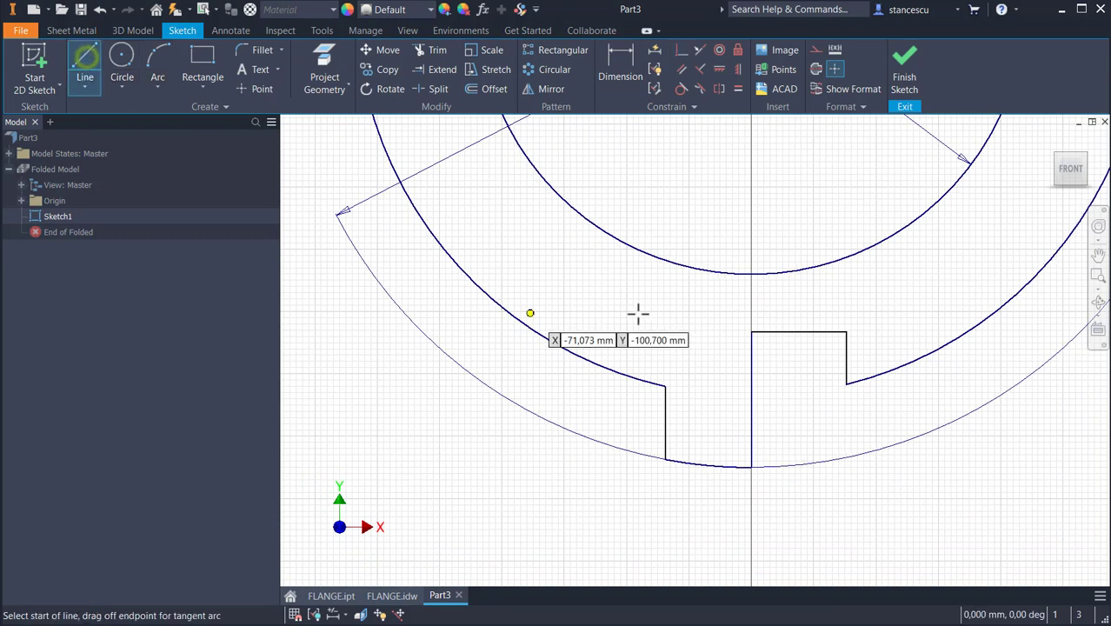
click(751, 352)
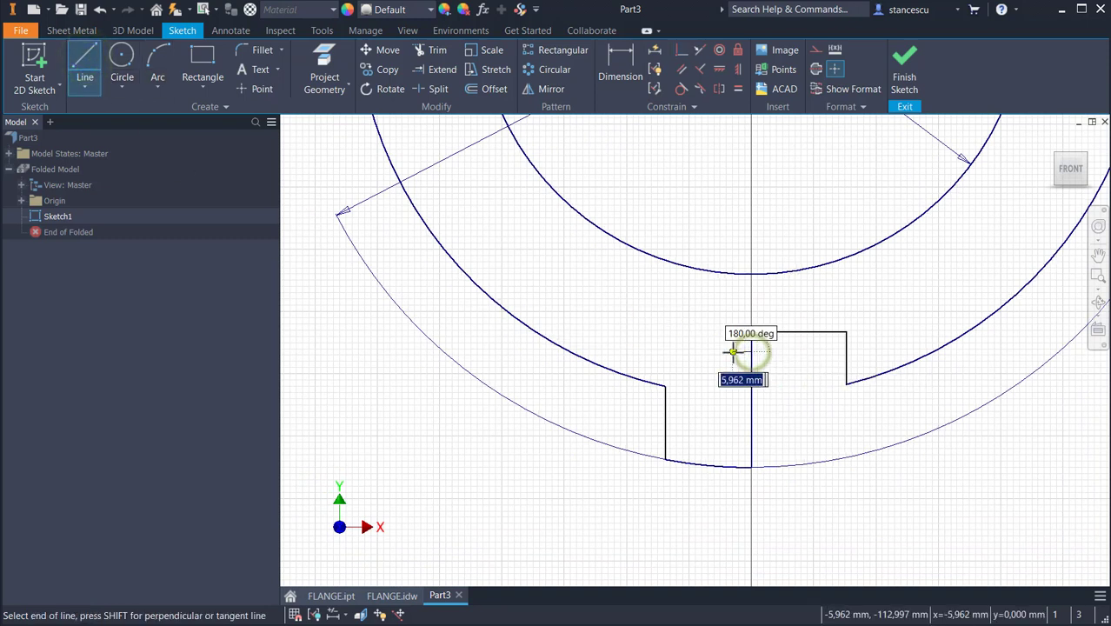
click(731, 351)
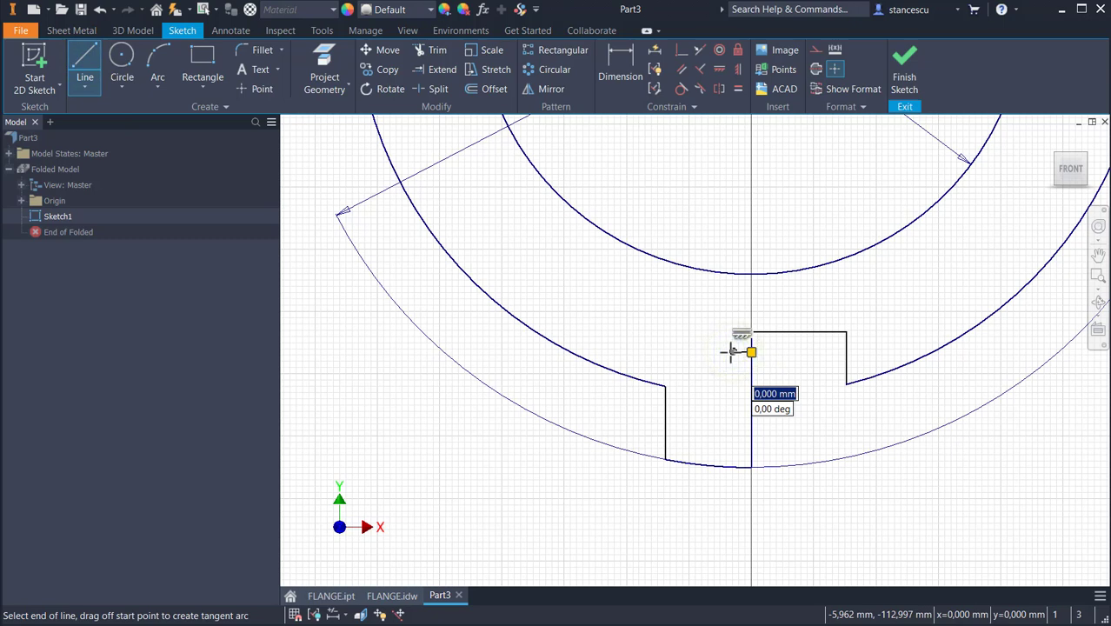
scroll(730, 351, up, 3)
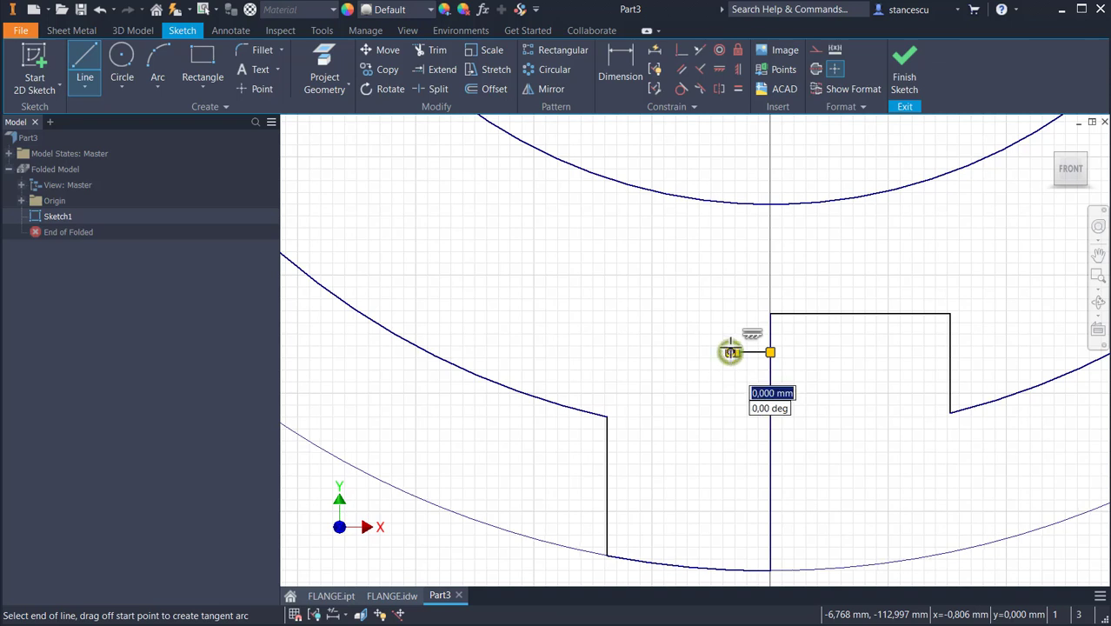
drag(731, 351, 746, 313)
drag(762, 312, 772, 303)
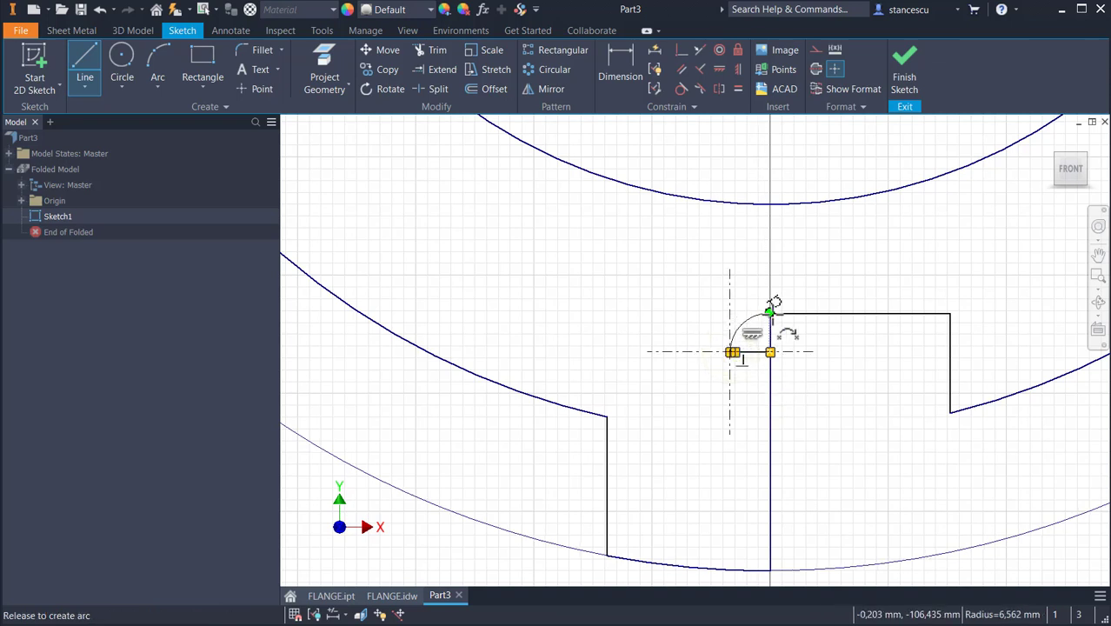
drag(774, 301, 781, 313)
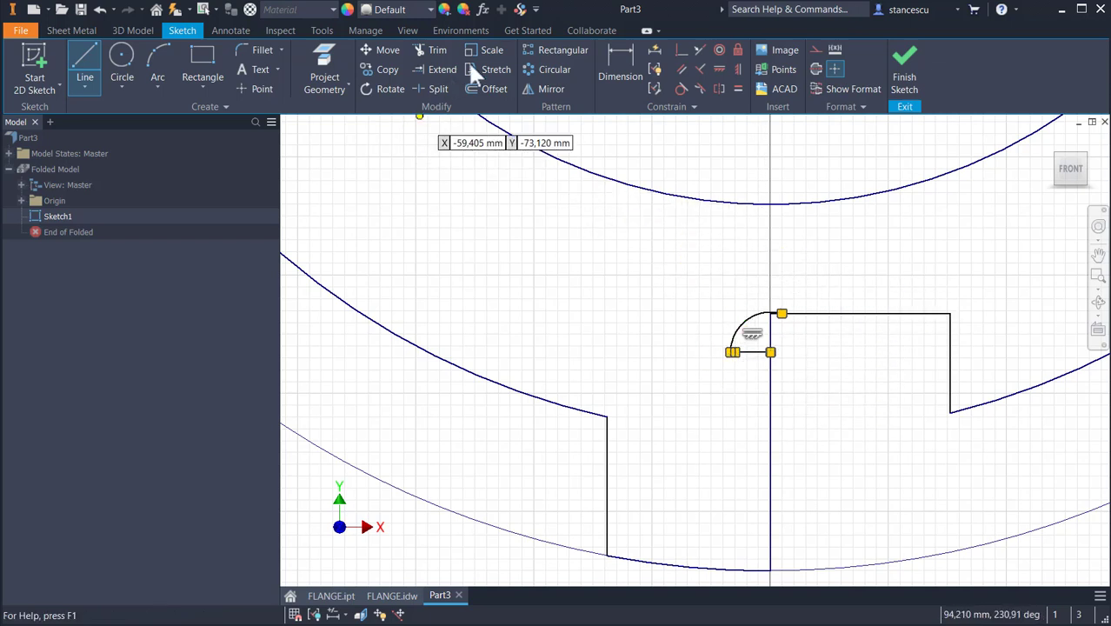
- Trim the shared vertical line above the new short horizontal line and the notch's top edge where it extends inside the arc
click(437, 51)
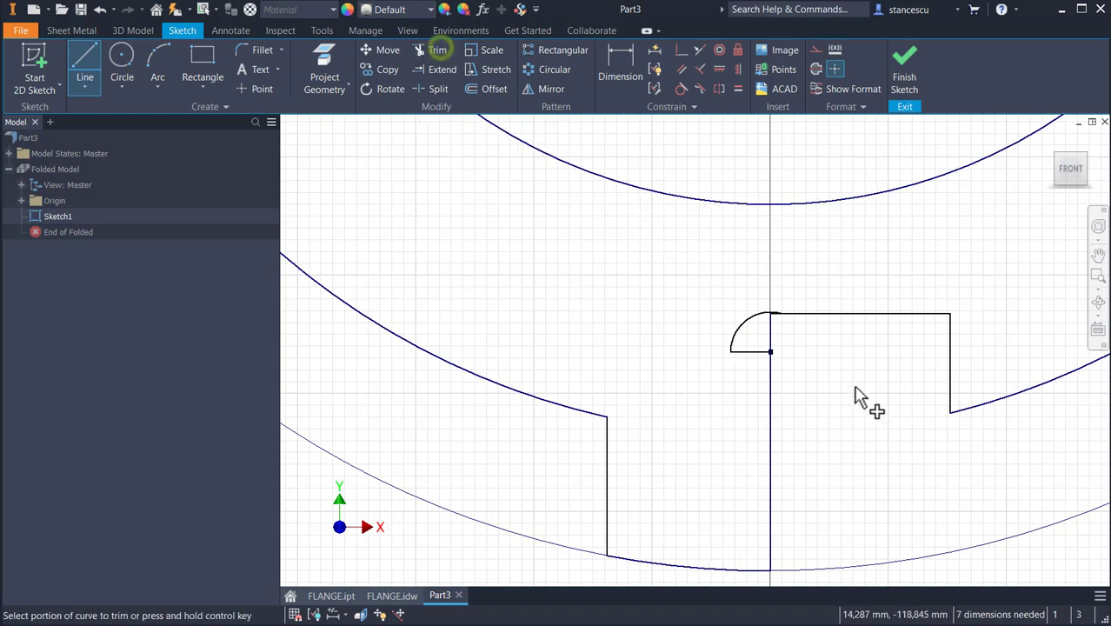
click(770, 339)
scroll(782, 320, up, 2)
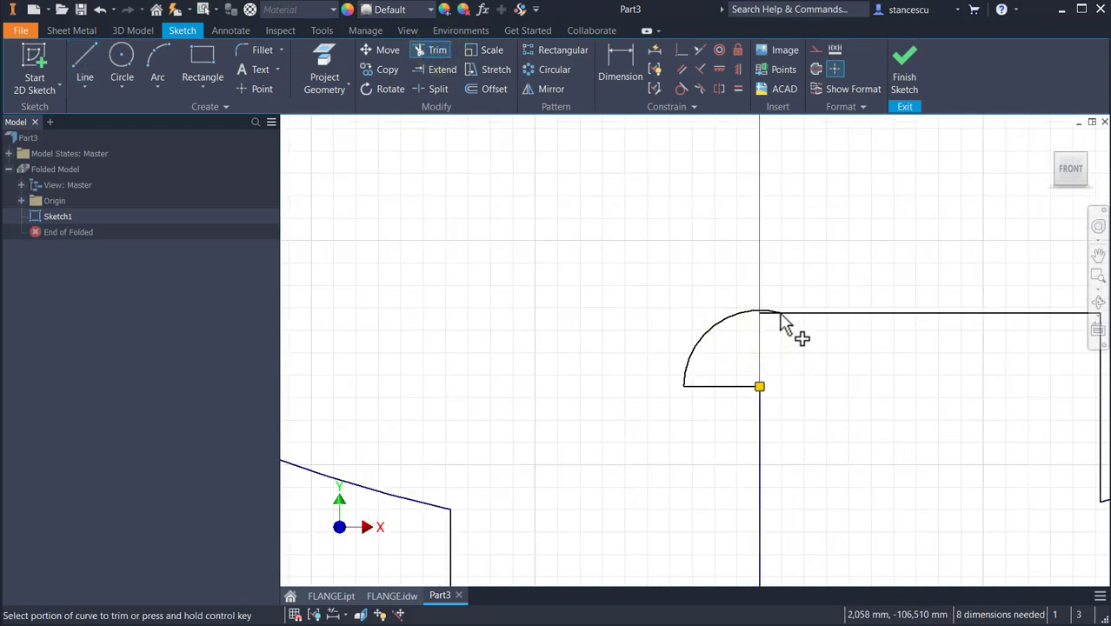
click(770, 322)
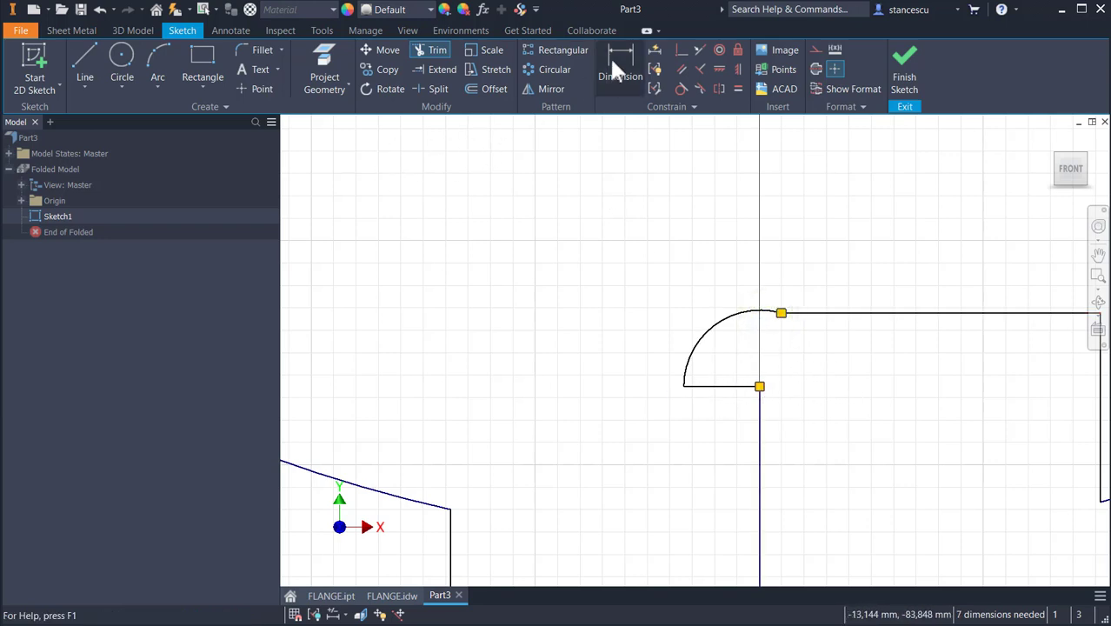
- Make the relief arc tangent to the notch's top line
click(680, 89)
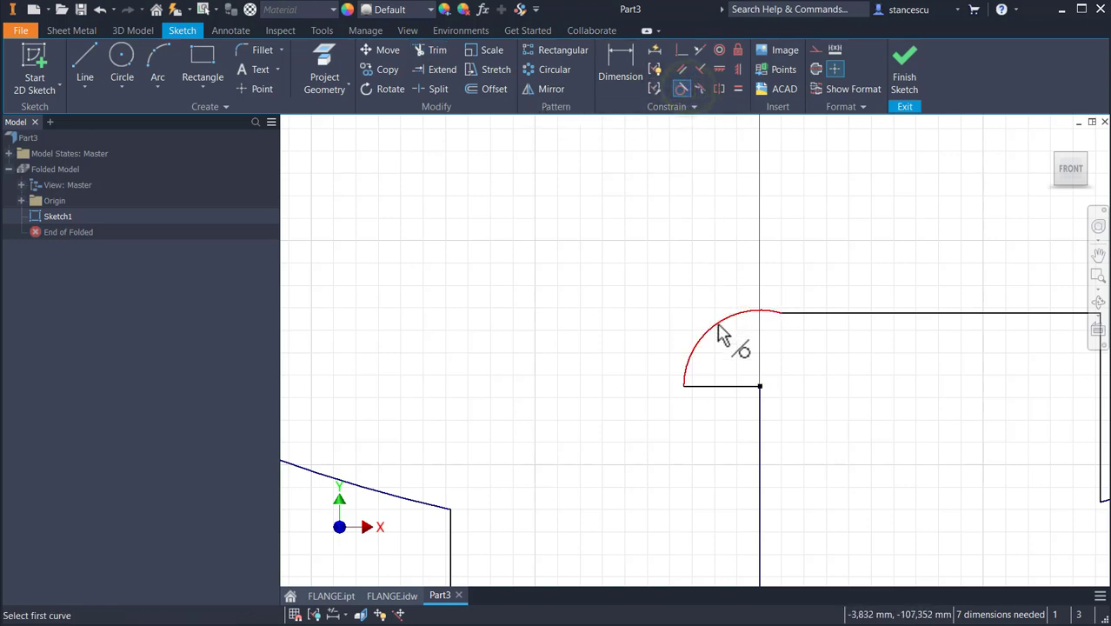
click(716, 323)
click(826, 322)
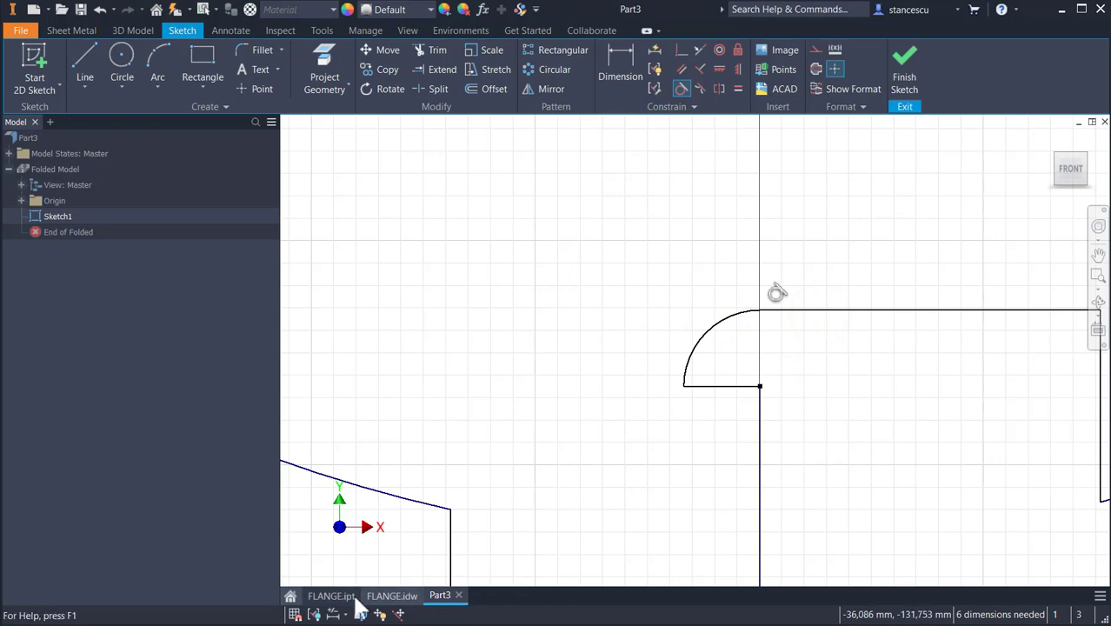
- Consult Detail E in FLANGE.idw for the relief dimensions and set the relief arc's radius in Part3 to 2,15 mm
click(392, 595)
scroll(487, 356, up, 4)
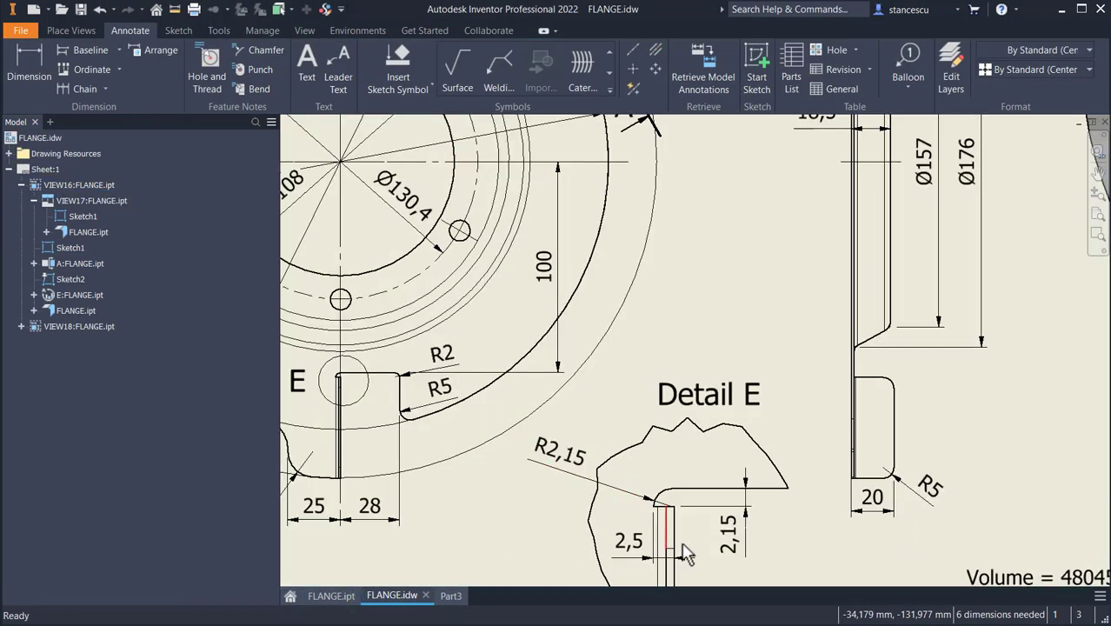
middle_drag(742, 479, 771, 278)
scroll(758, 321, up, 3)
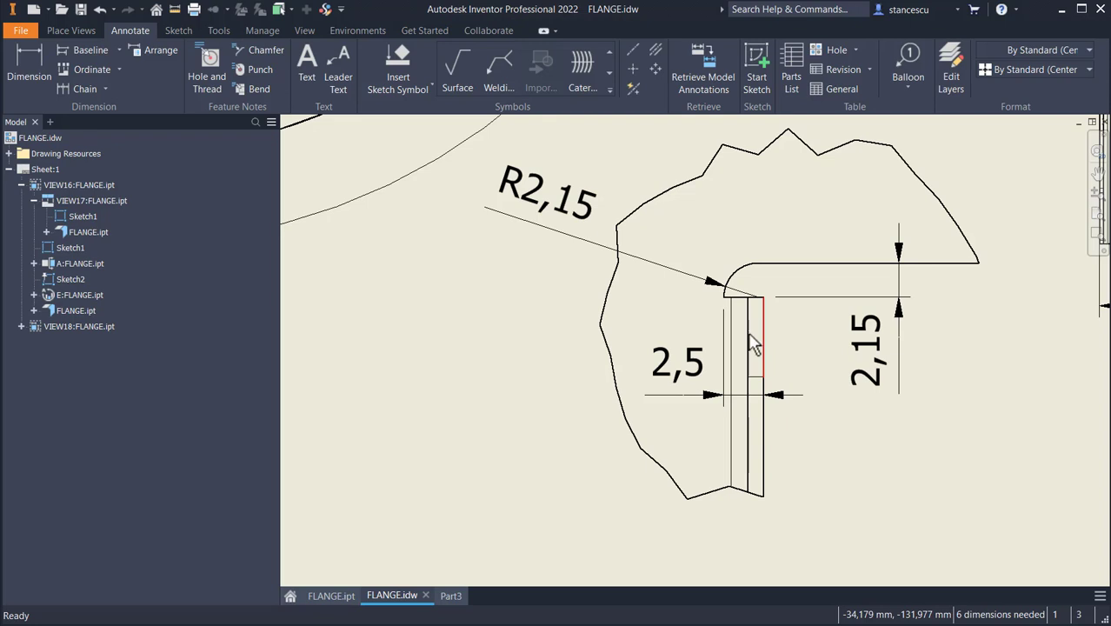
click(643, 261)
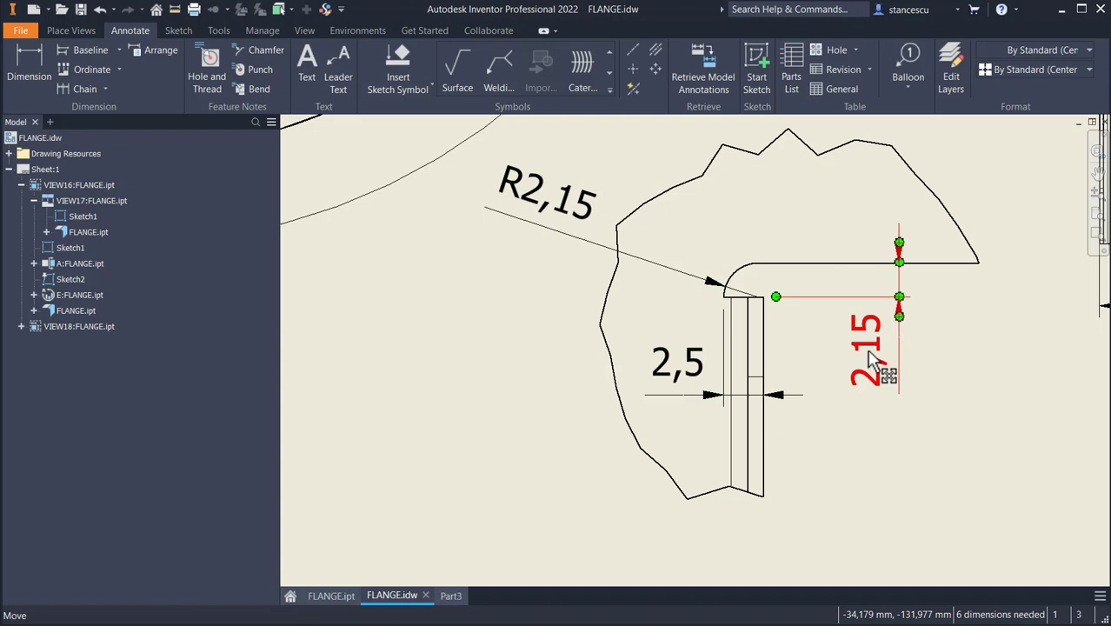
click(450, 598)
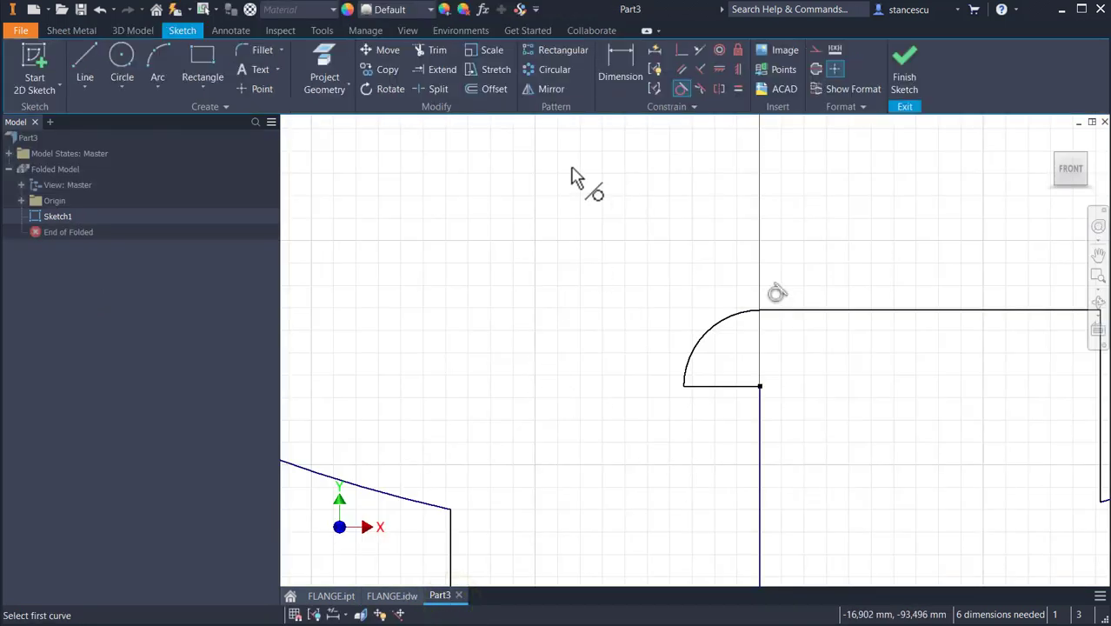
click(613, 61)
click(695, 352)
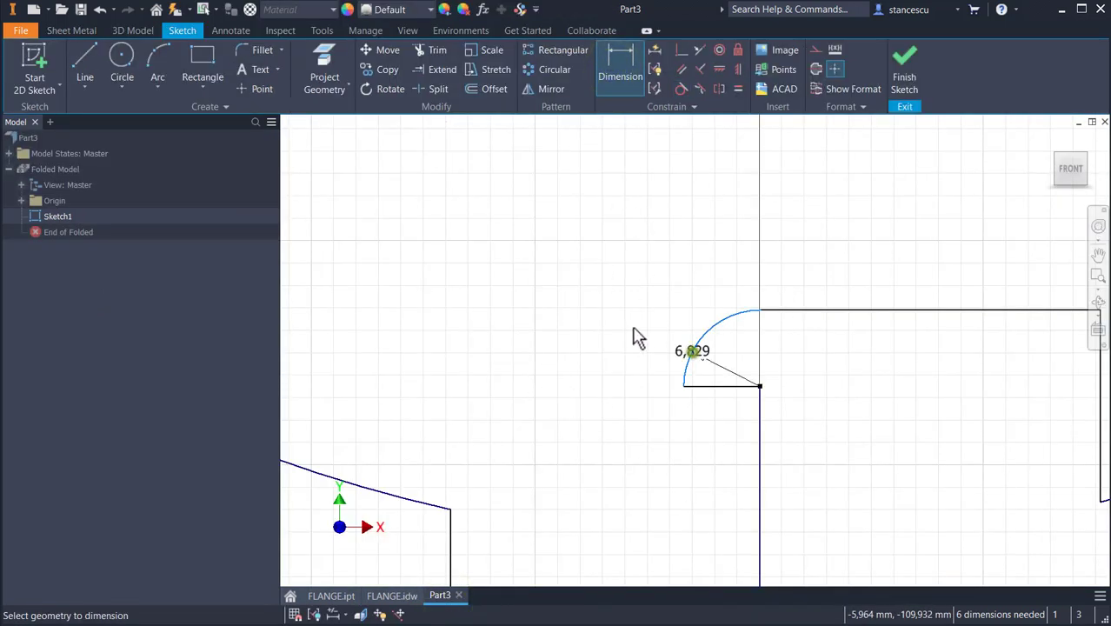
click(591, 291)
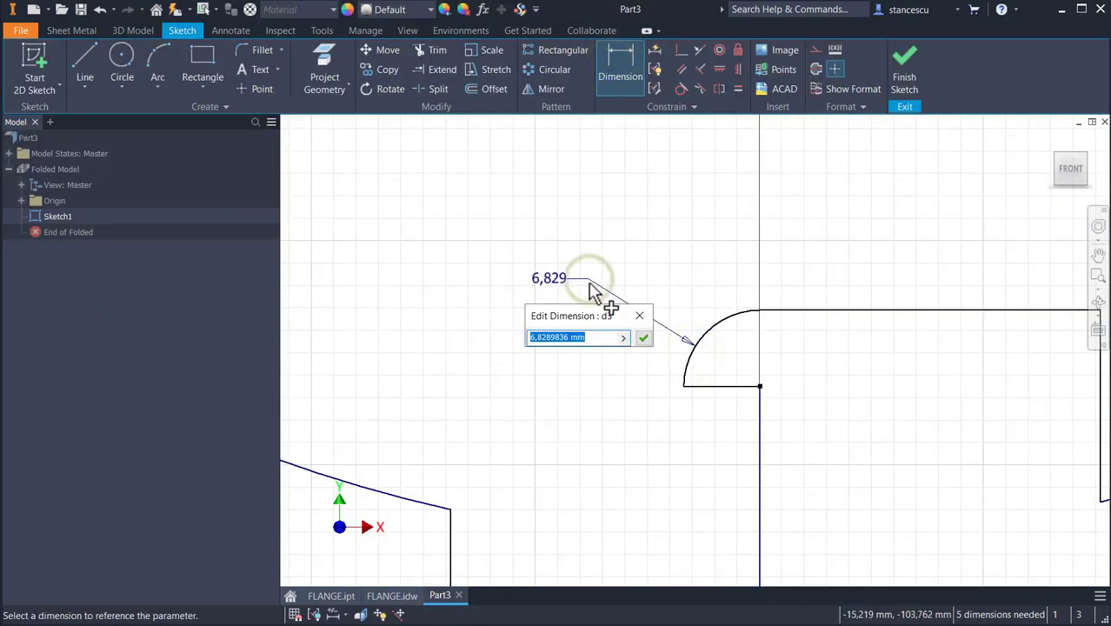
text(2,)
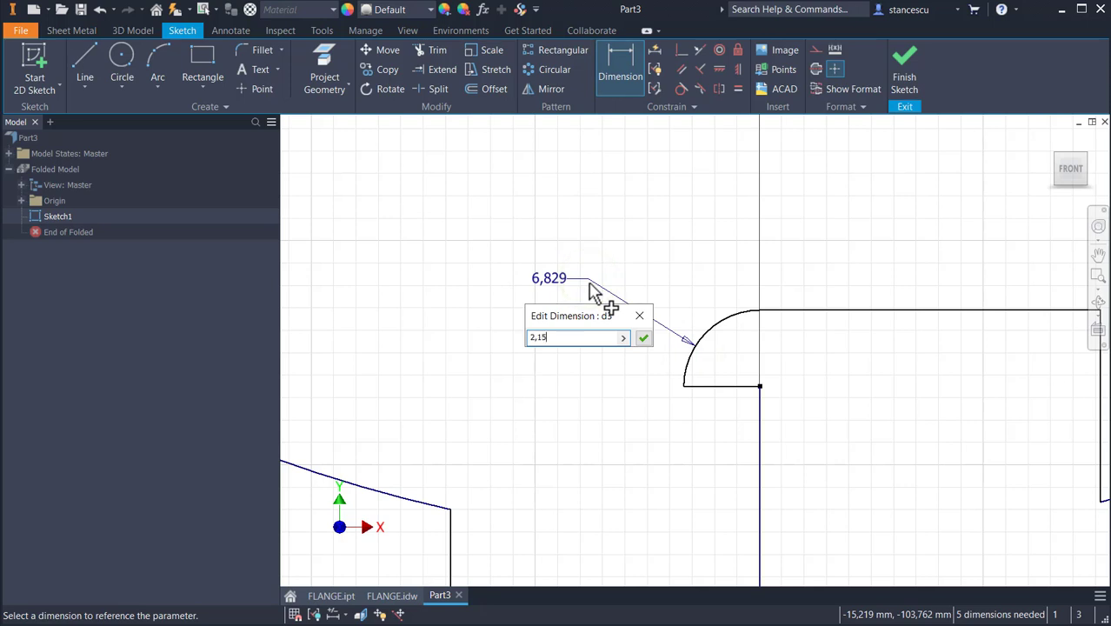
text(15)
key(Return)
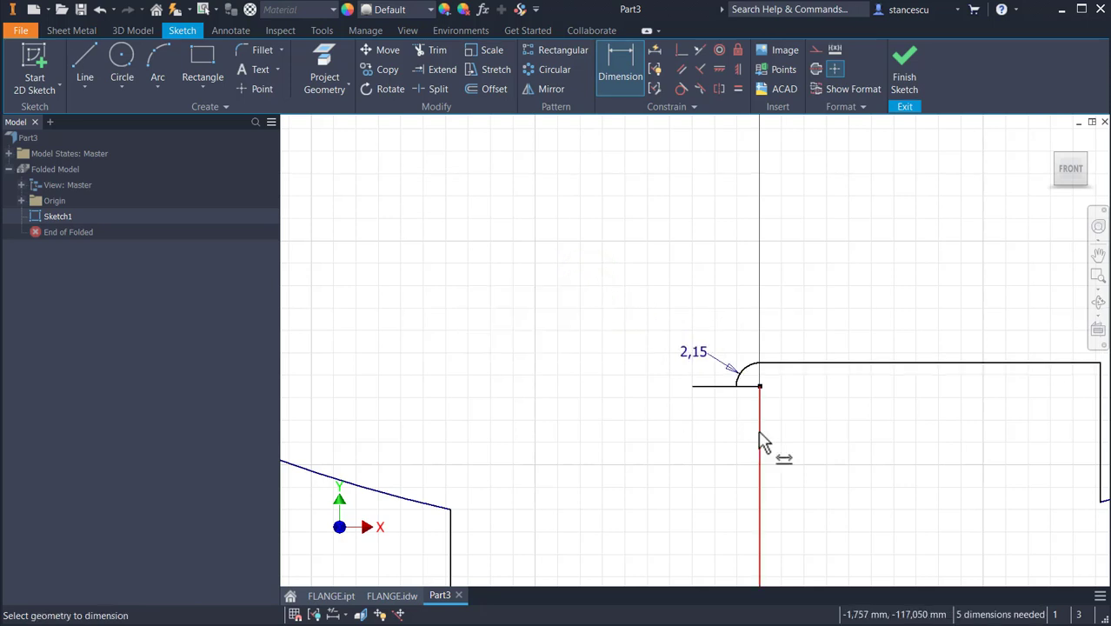
- Trim the part of the short horizontal relief line that extends beyond the arc
scroll(786, 437, down, 2)
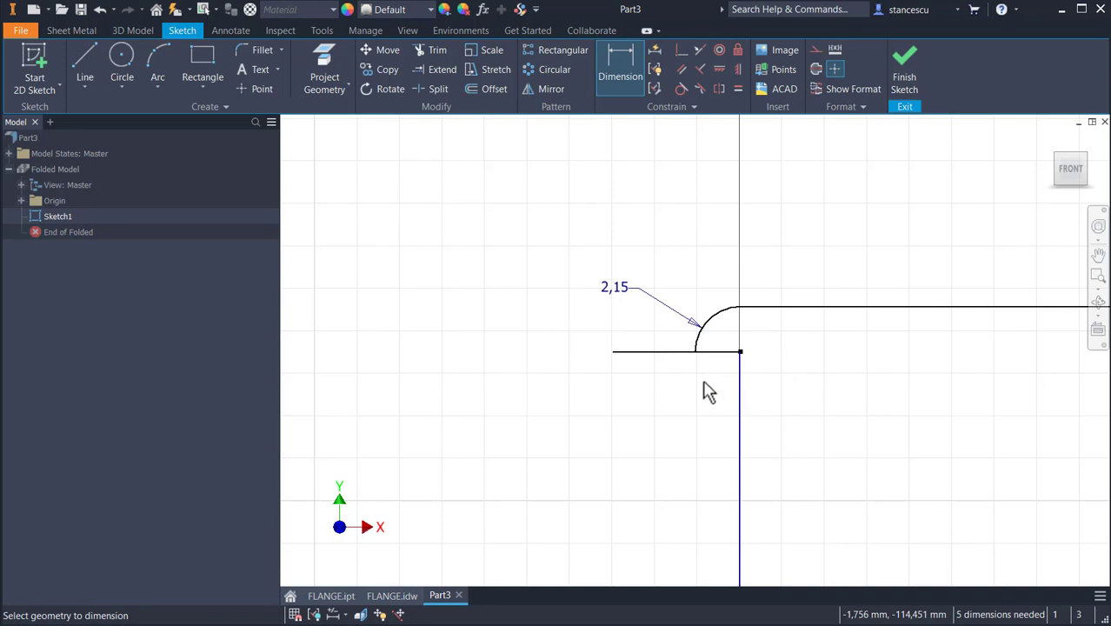
click(438, 50)
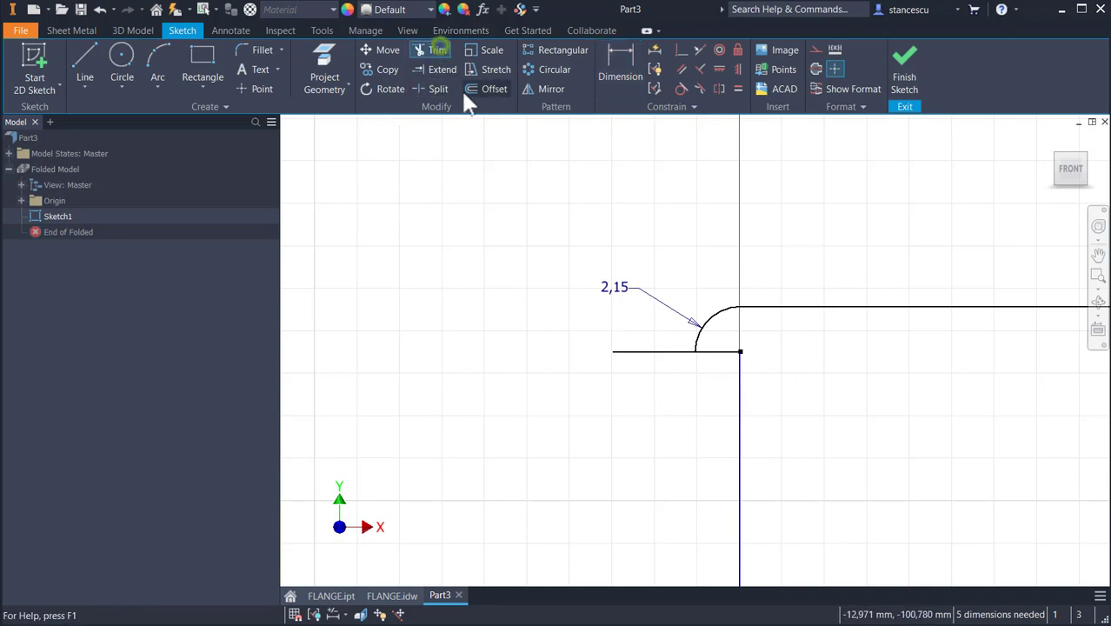
click(653, 356)
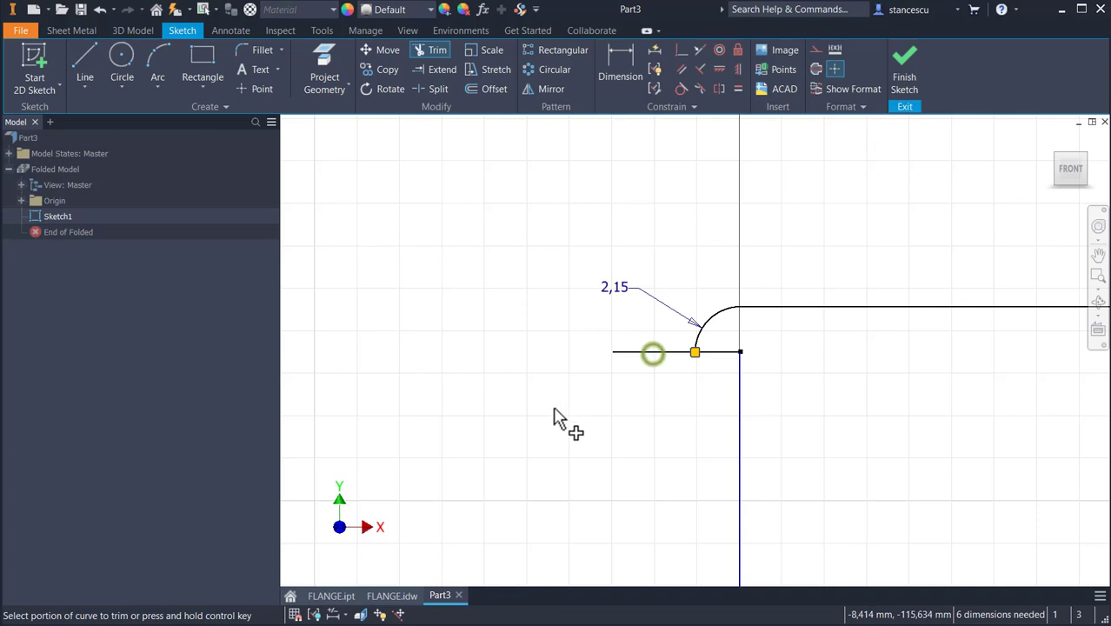
click(646, 352)
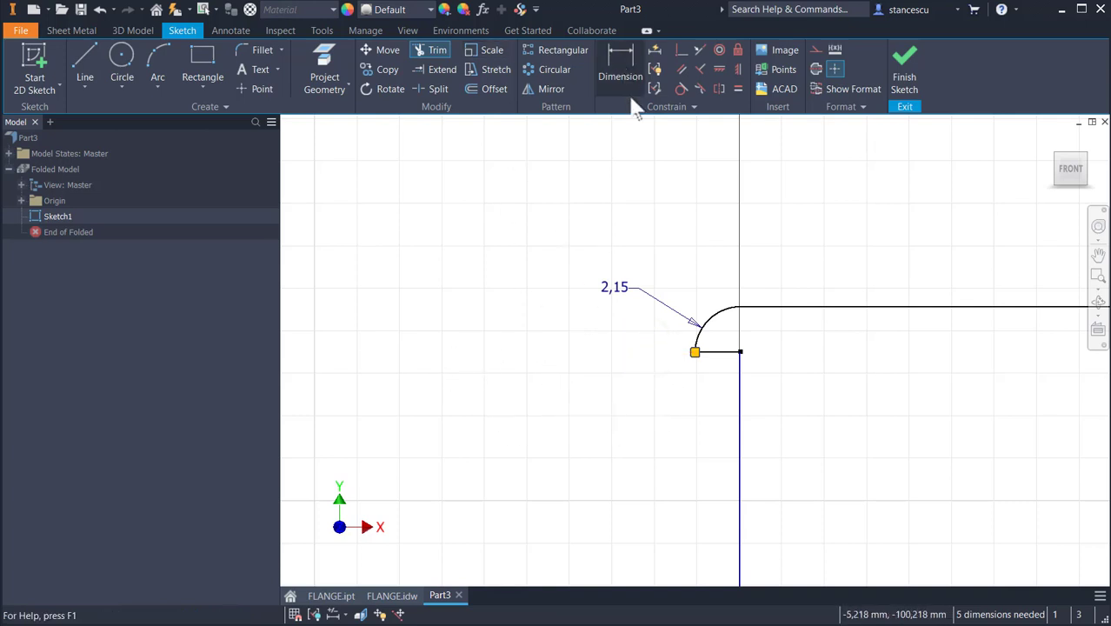
- Dimension the short horizontal relief line's length as 2,5 mm
click(614, 51)
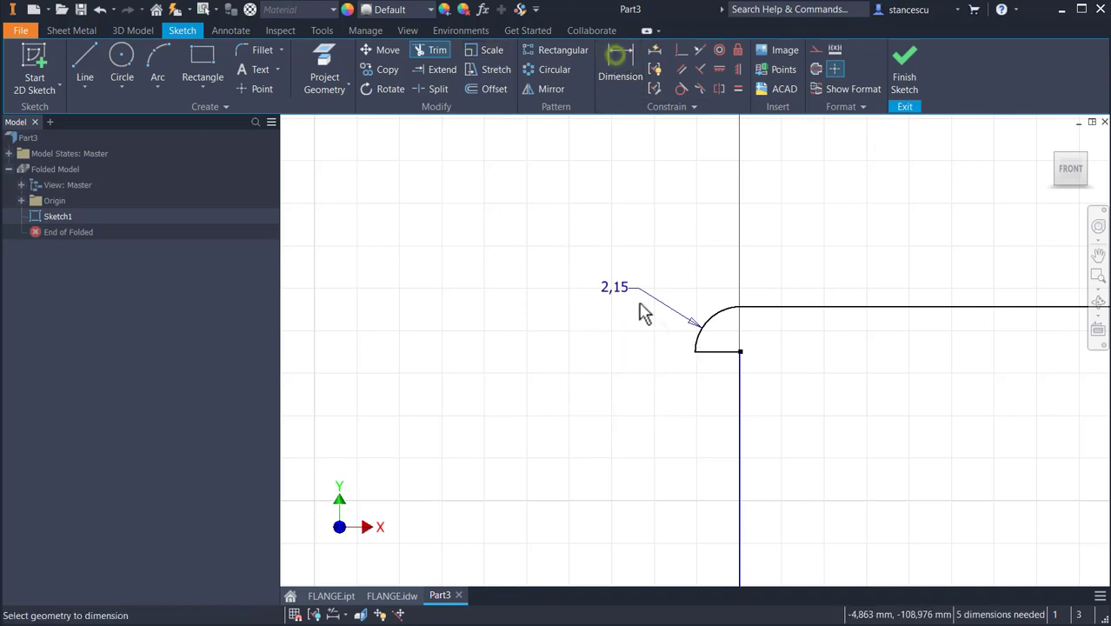
click(719, 352)
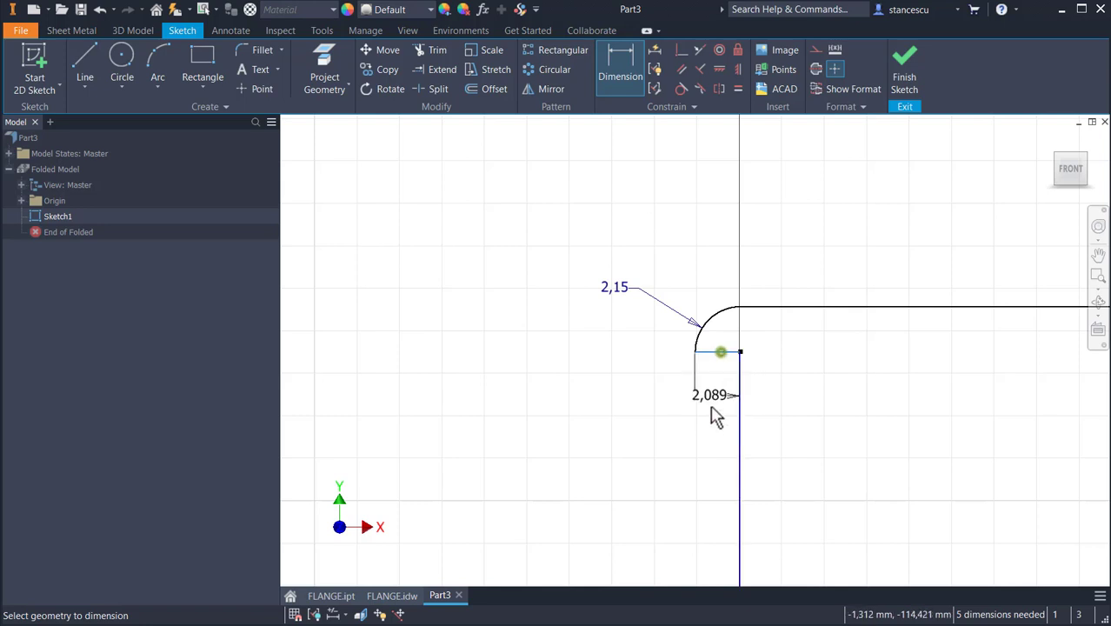
click(712, 429)
text(2)
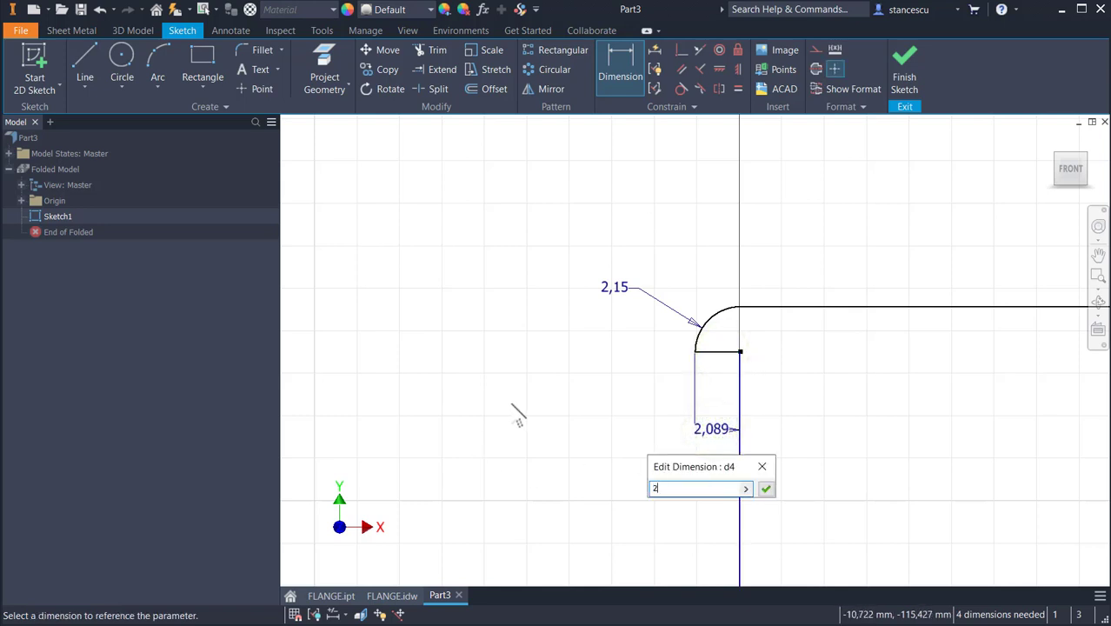
text(,5)
key(Return)
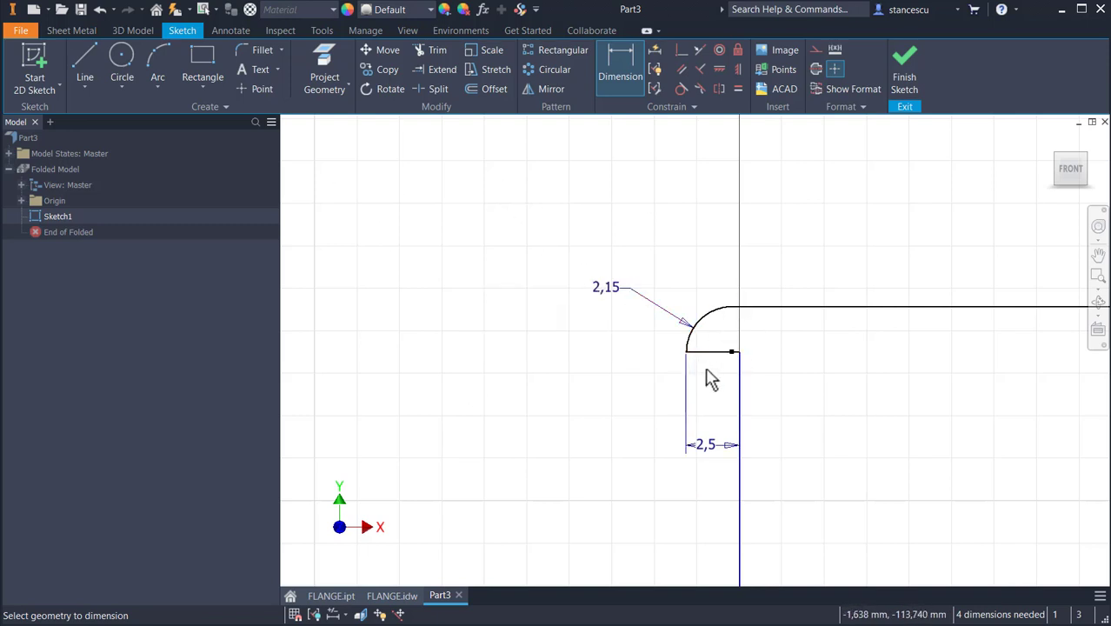
- Dimension the vertical distance between the short relief line and the notch's top line as 2,15 mm
click(709, 351)
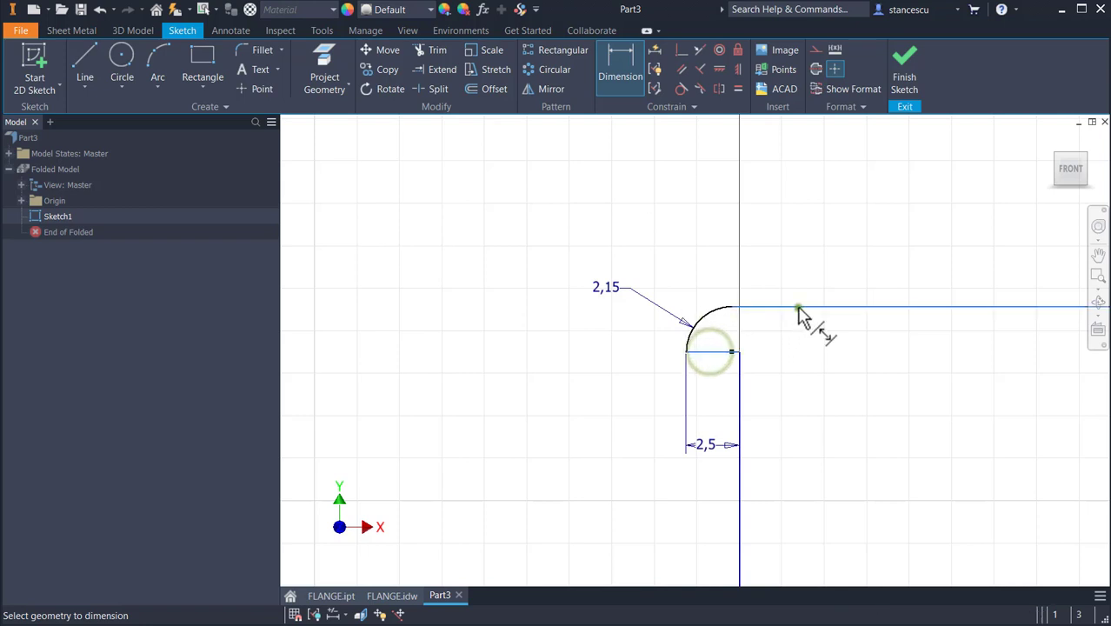
click(797, 306)
click(872, 336)
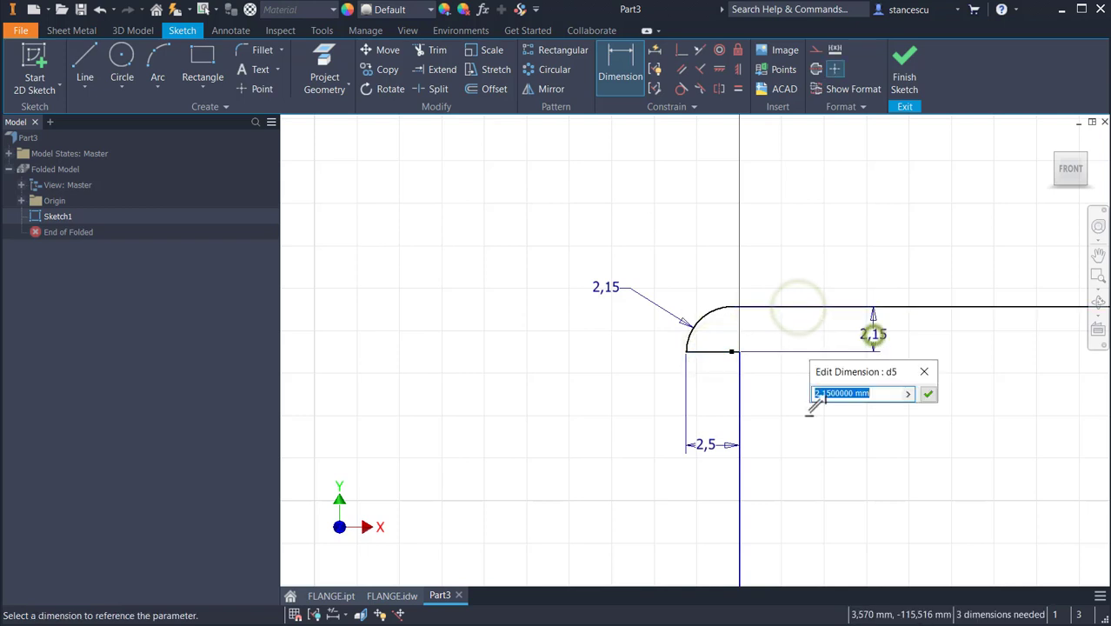
click(927, 393)
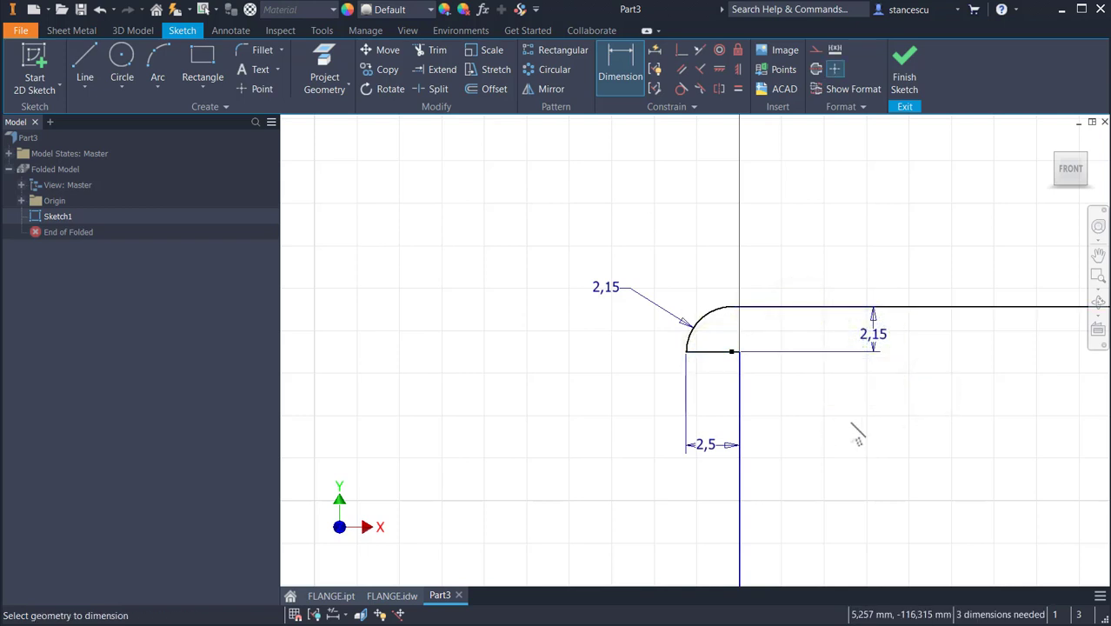
- Consult the front view in FLANGE.idw for the horizontal widths on both sides of the vertical centre edge
scroll(819, 434, down, 4)
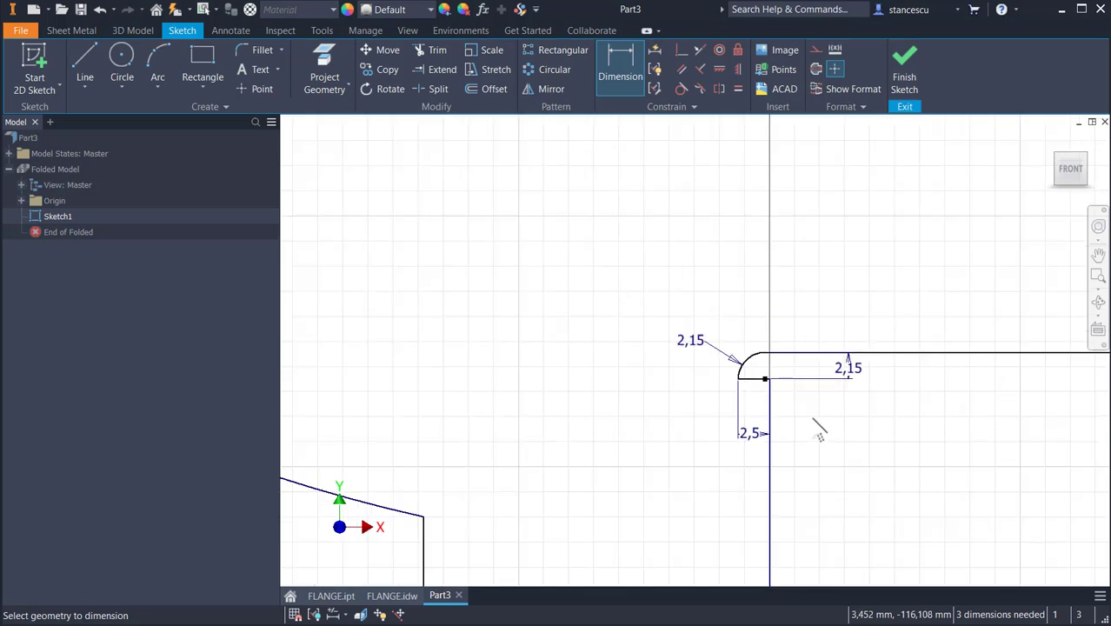
mouse_move(818, 447)
middle_down()
mouse_move(776, 290)
mouse_move(679, 317)
mouse_move(684, 348)
mouse_move(746, 325)
middle_up()
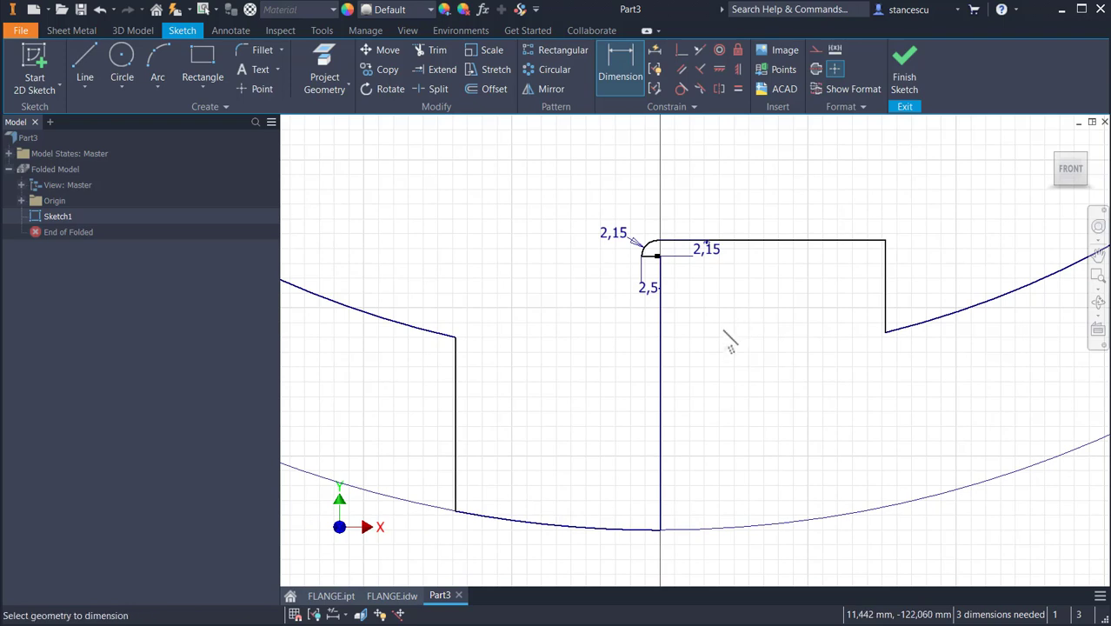
click(395, 599)
scroll(506, 353, down, 2)
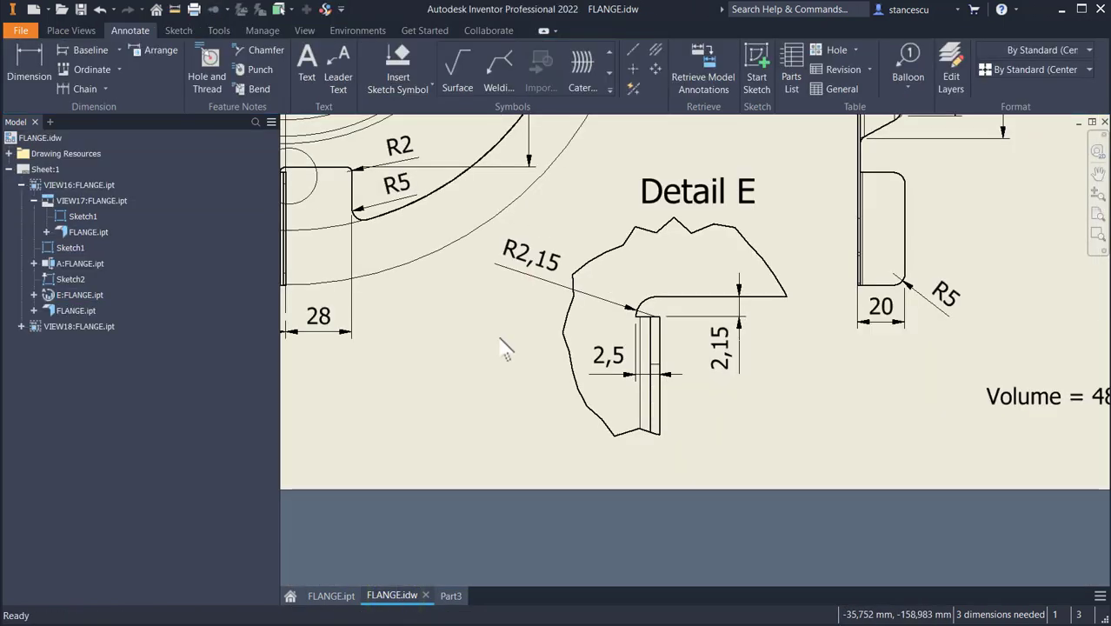
middle_drag(505, 353, 772, 408)
click(655, 283)
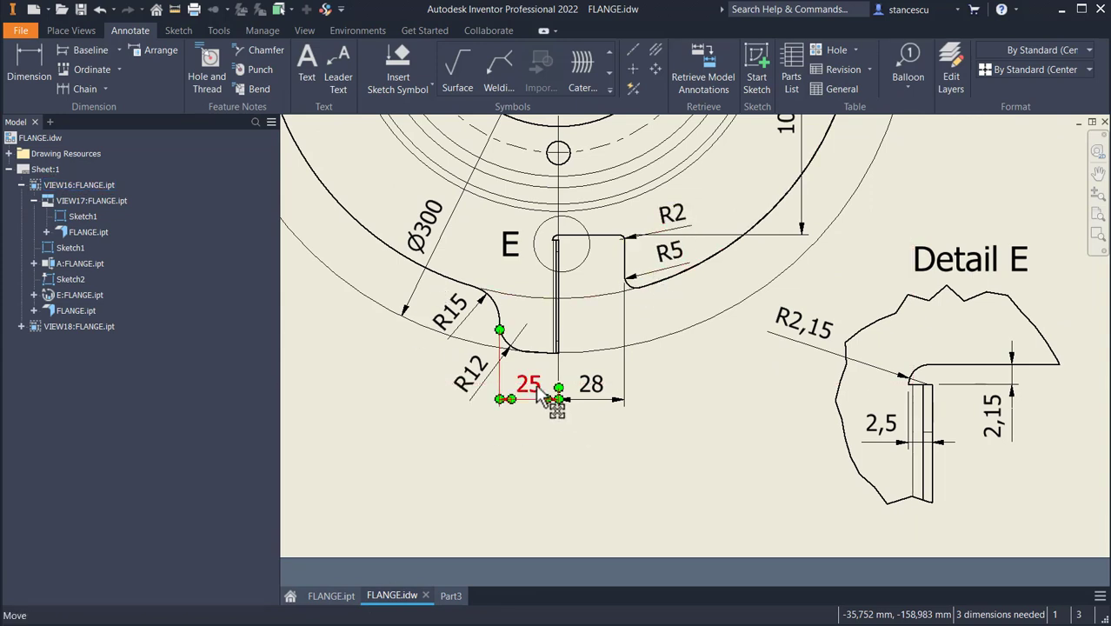
- Return to Part3 and dimension the notch's width from the vertical centre edge to its right edge as 28 mm
click(460, 601)
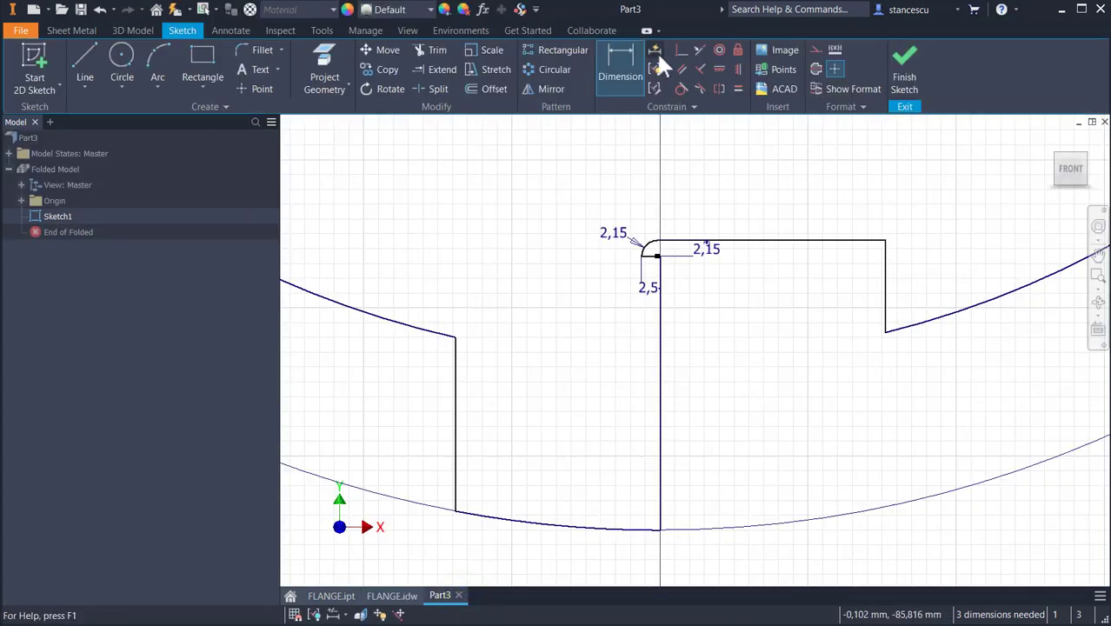
click(655, 360)
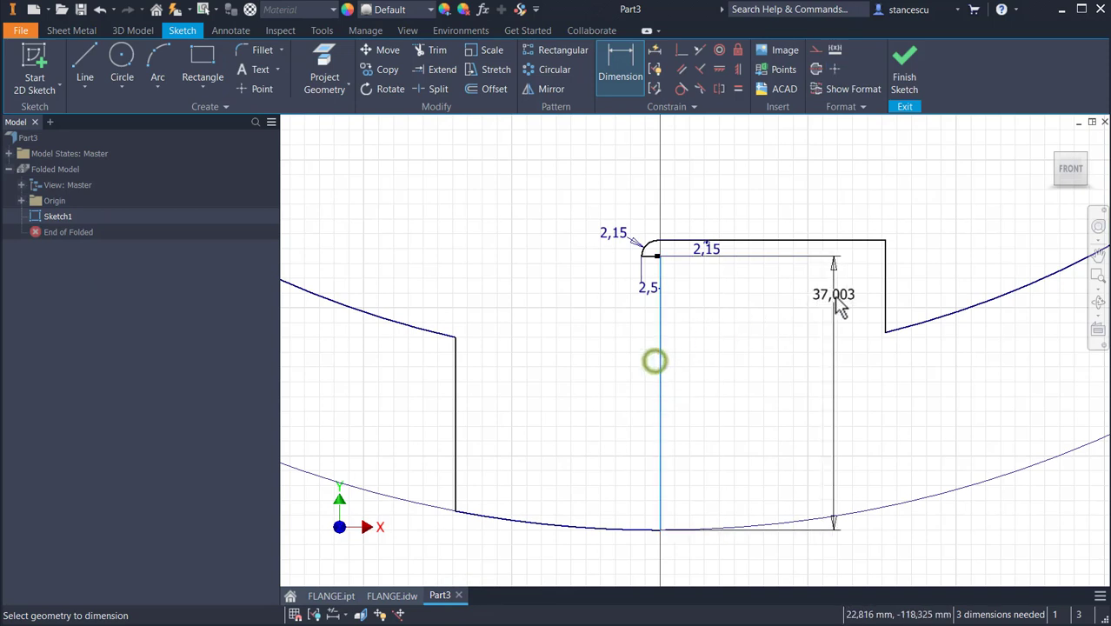
click(886, 299)
middle_drag(836, 375, 826, 218)
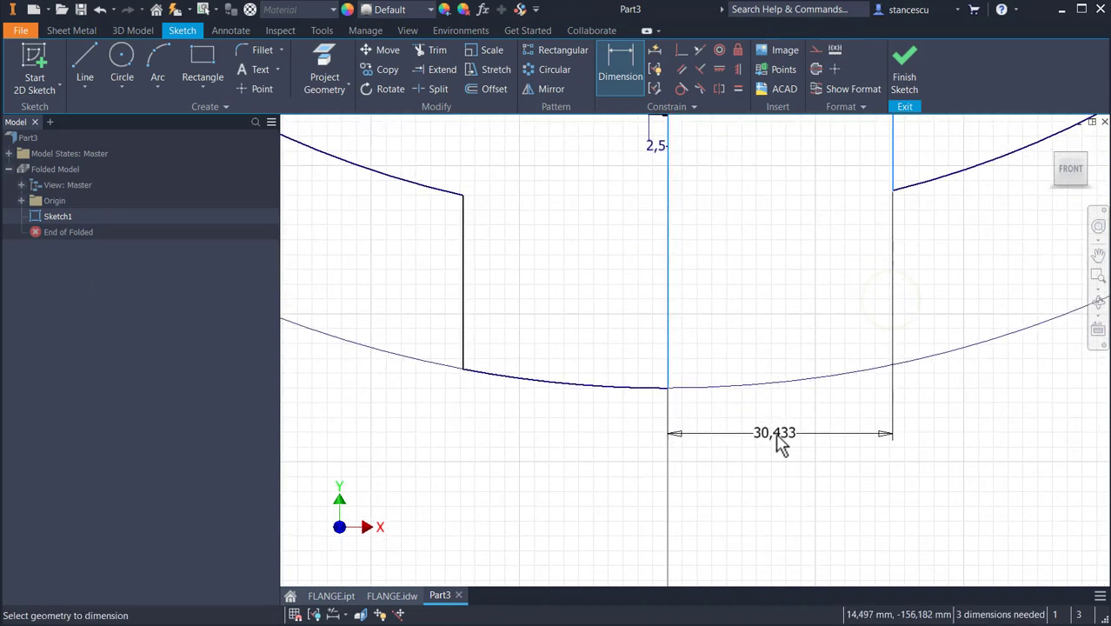
click(776, 439)
text(2)
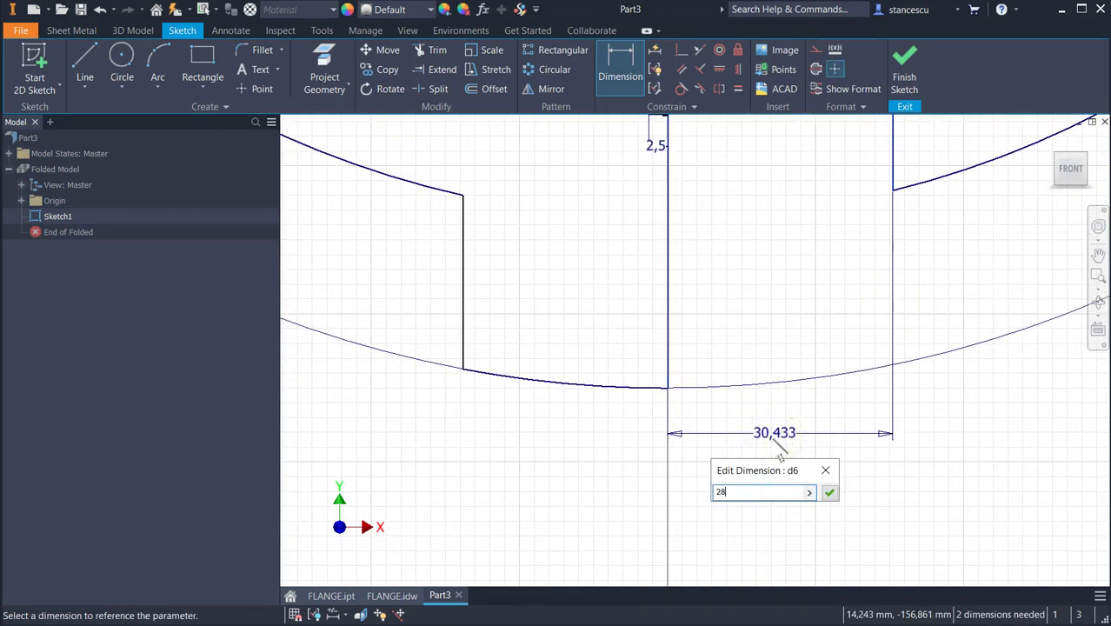
text(8)
key(Return)
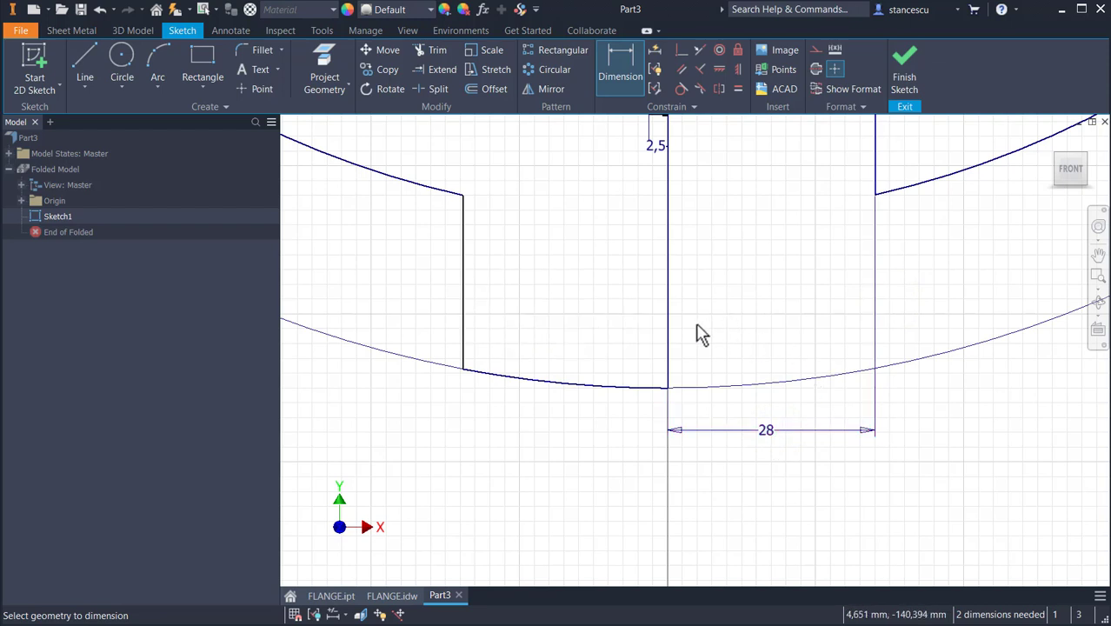
- Dimension the tab's width from the vertical centre edge to its left edge as 25 mm
click(667, 340)
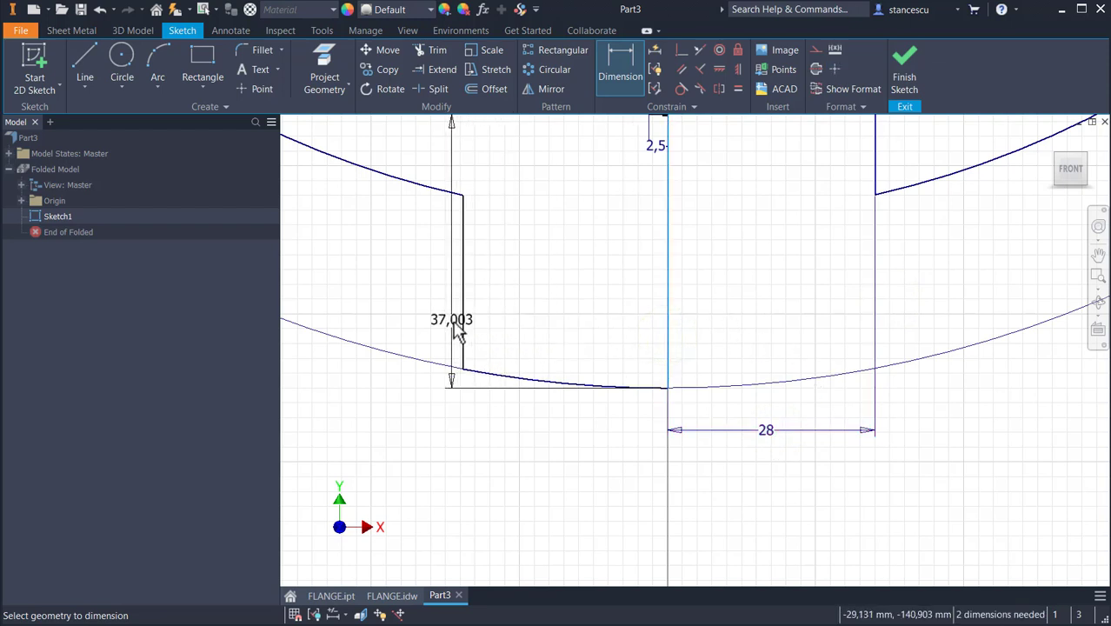
click(463, 341)
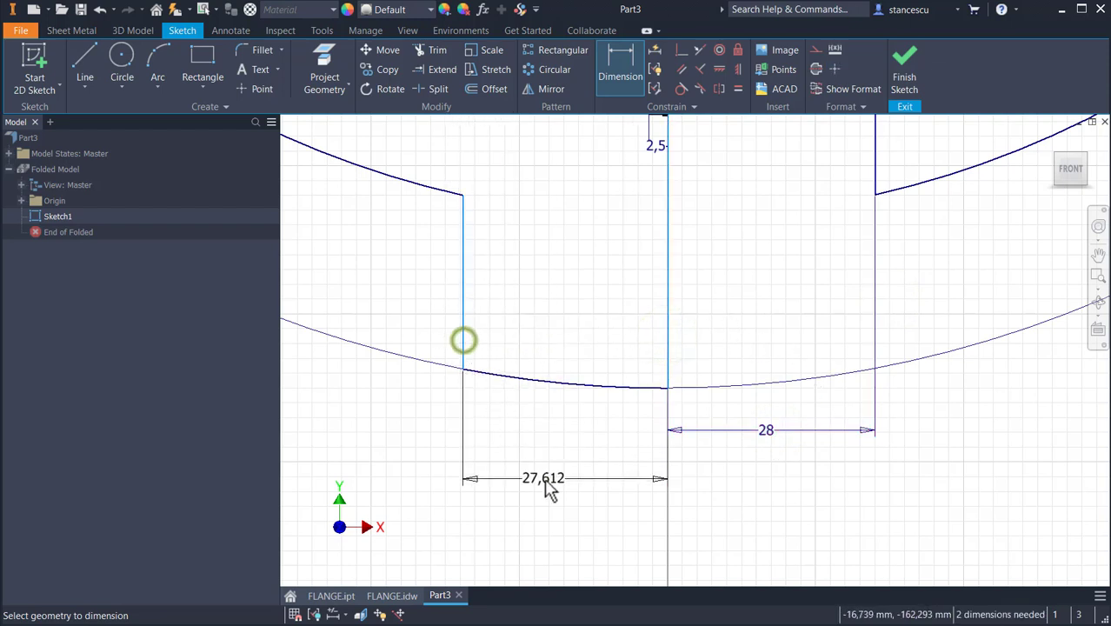
click(569, 463)
text(25)
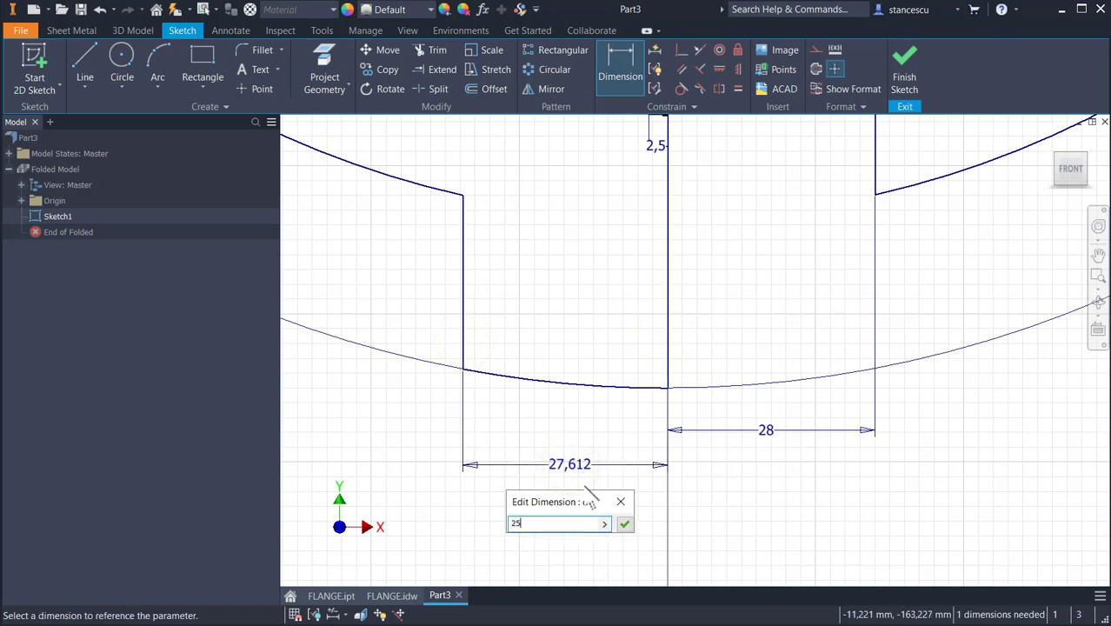
key(Return)
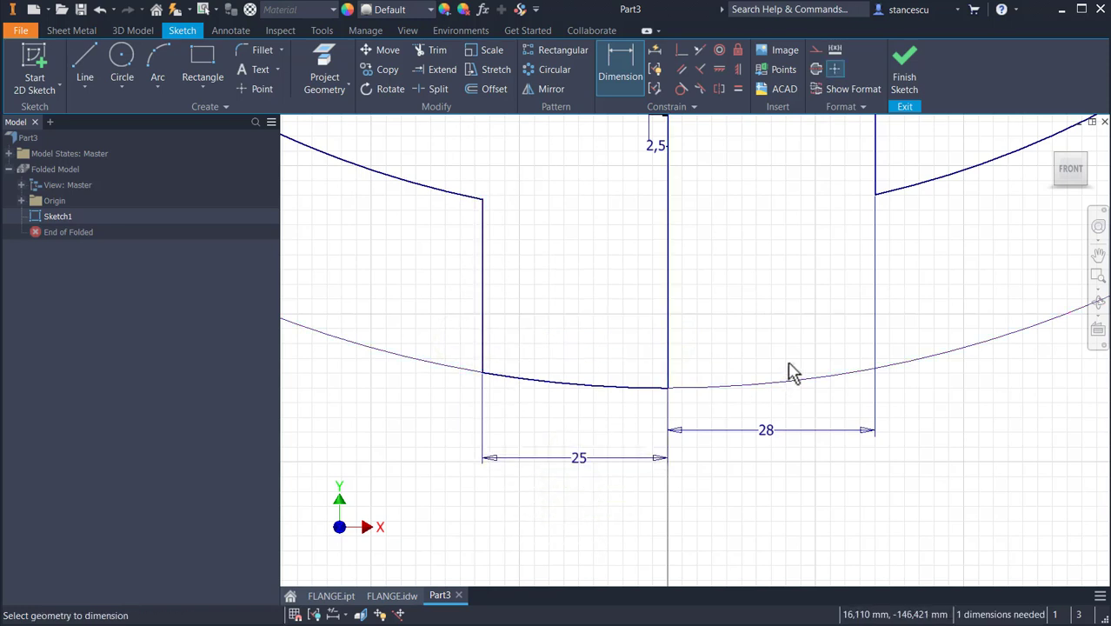
- Fillet the notch's upper-right corner with a 2 mm radius and the corner where its right edge meets the outer arc with 5 mm
middle_drag(788, 372, 811, 453)
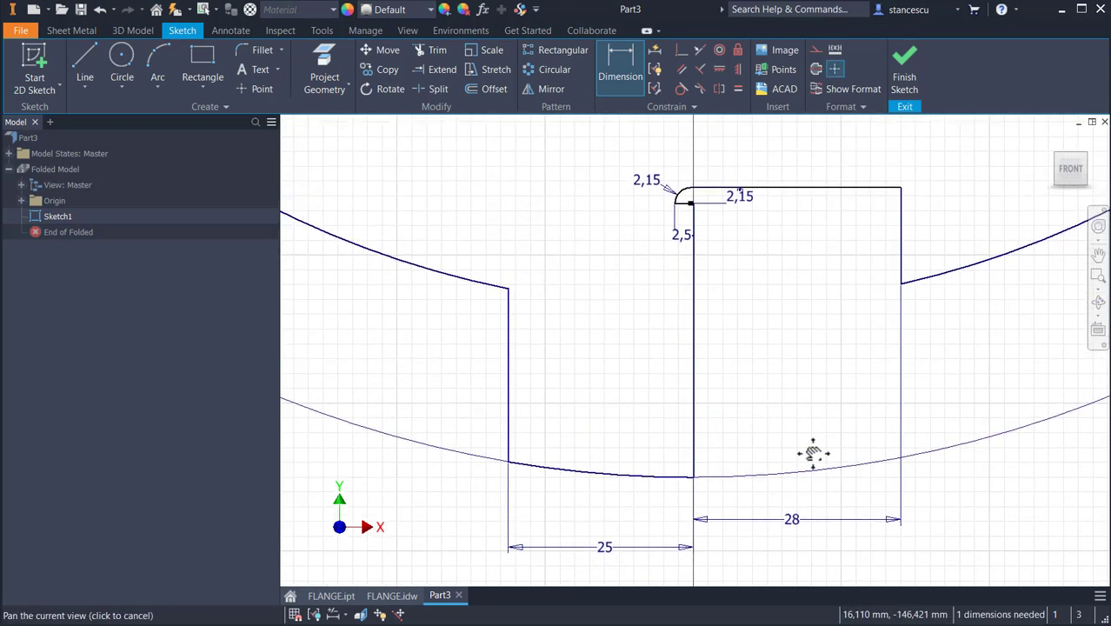
click(263, 50)
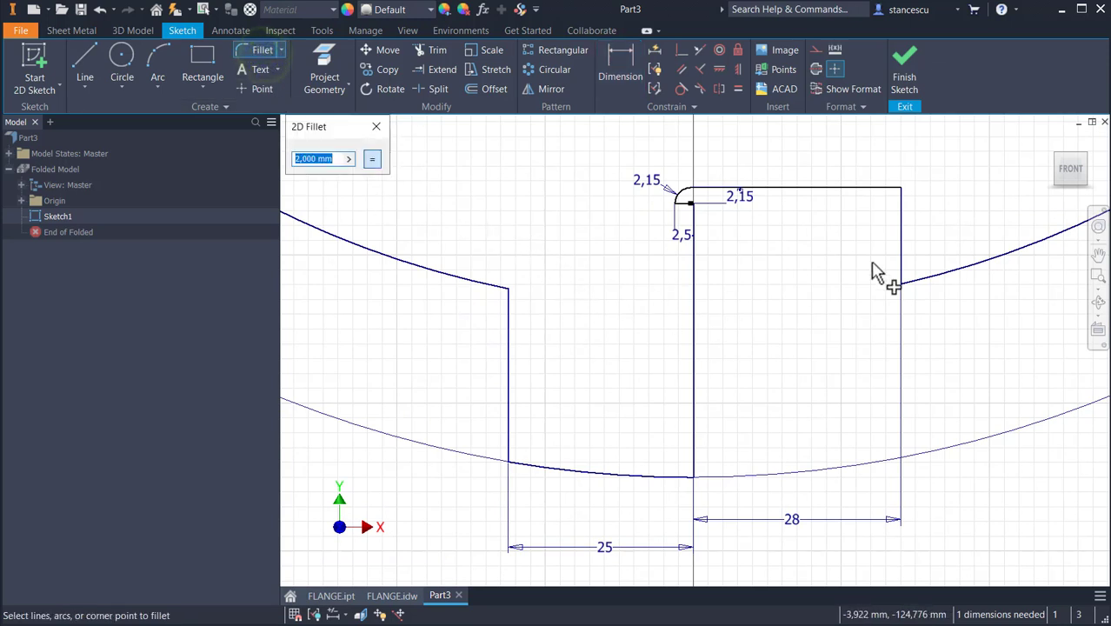
click(910, 205)
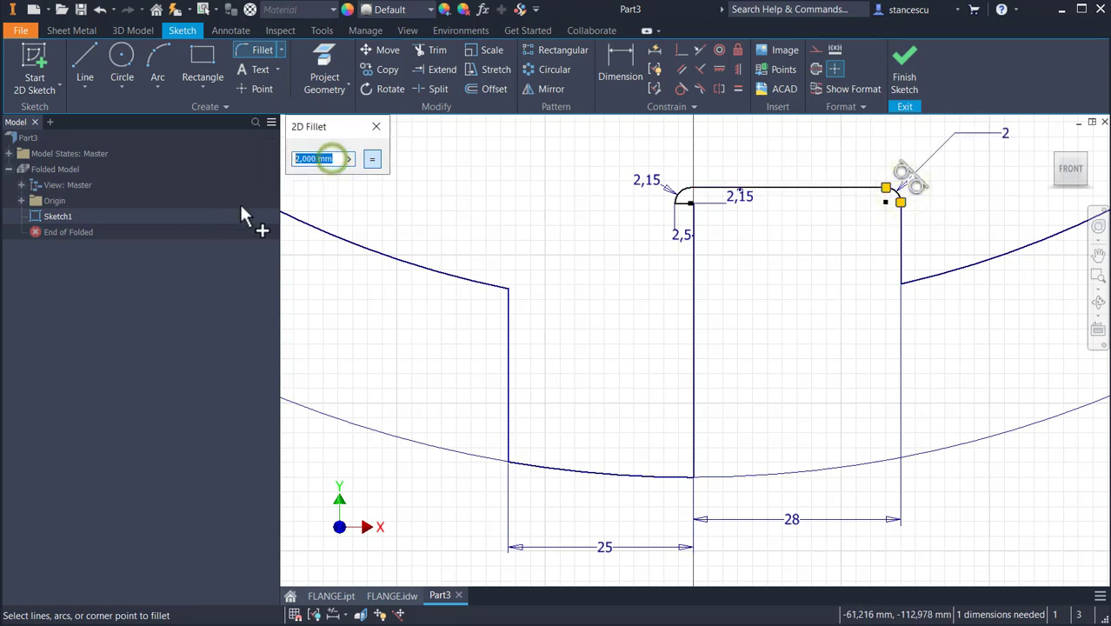
text(5)
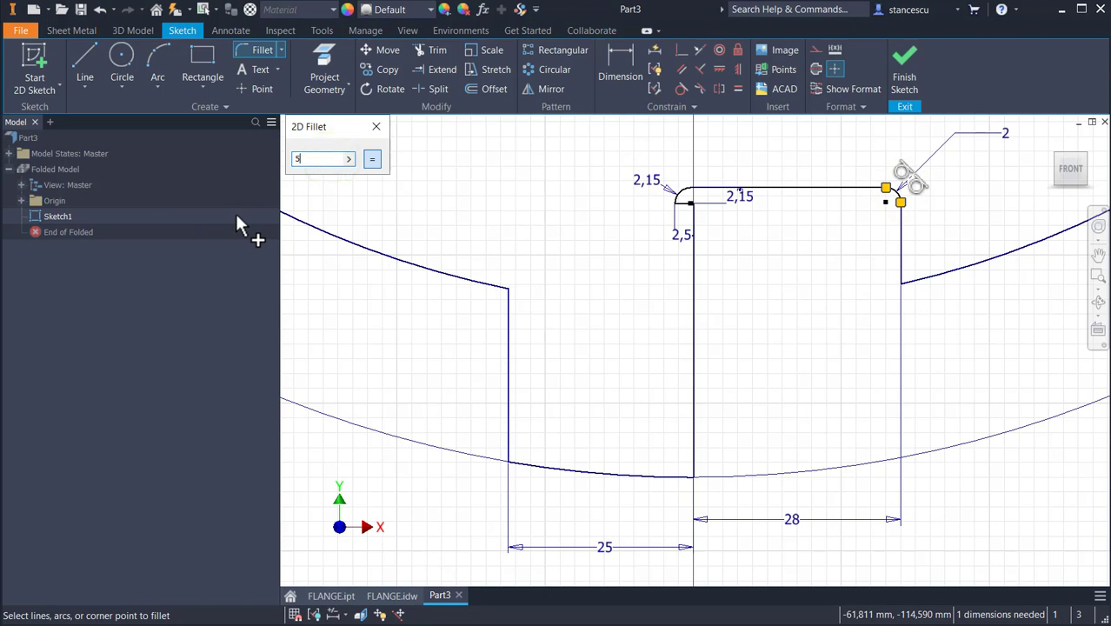
click(964, 263)
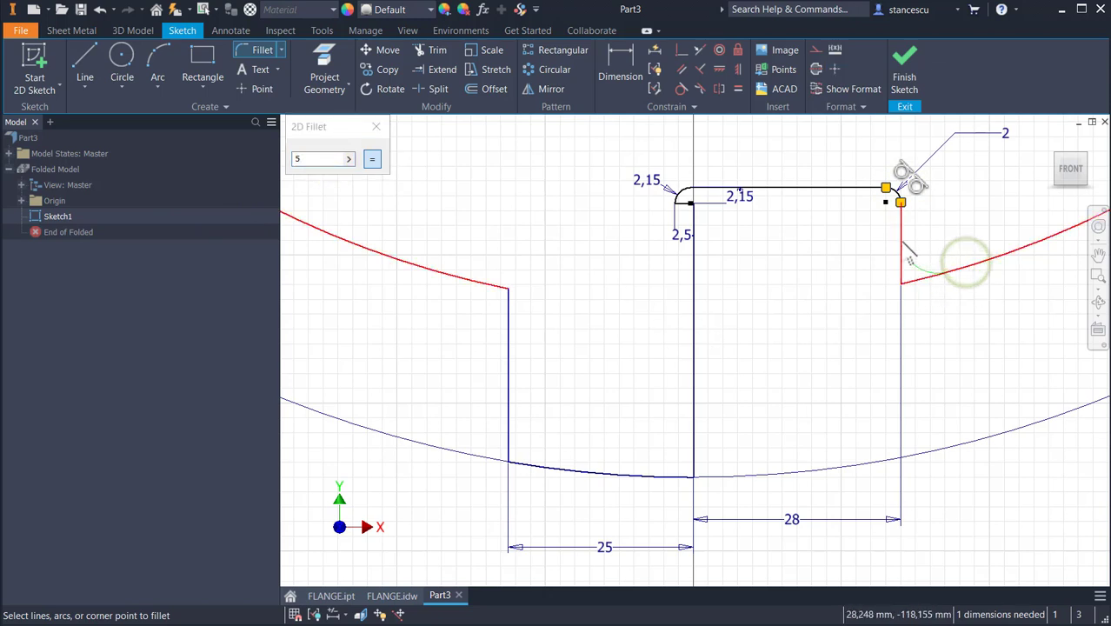
click(900, 243)
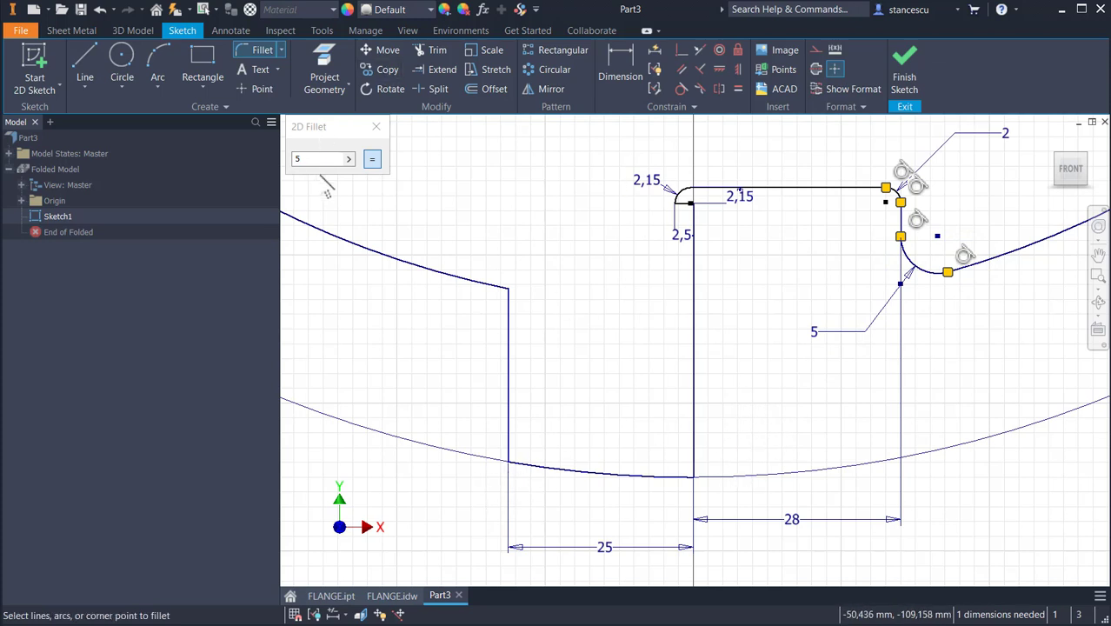
- Fillet the tab's lower-left corner with a 12 mm radius and the corner between its left edge and the outer arc with 15 mm
double_click(333, 159)
text(12)
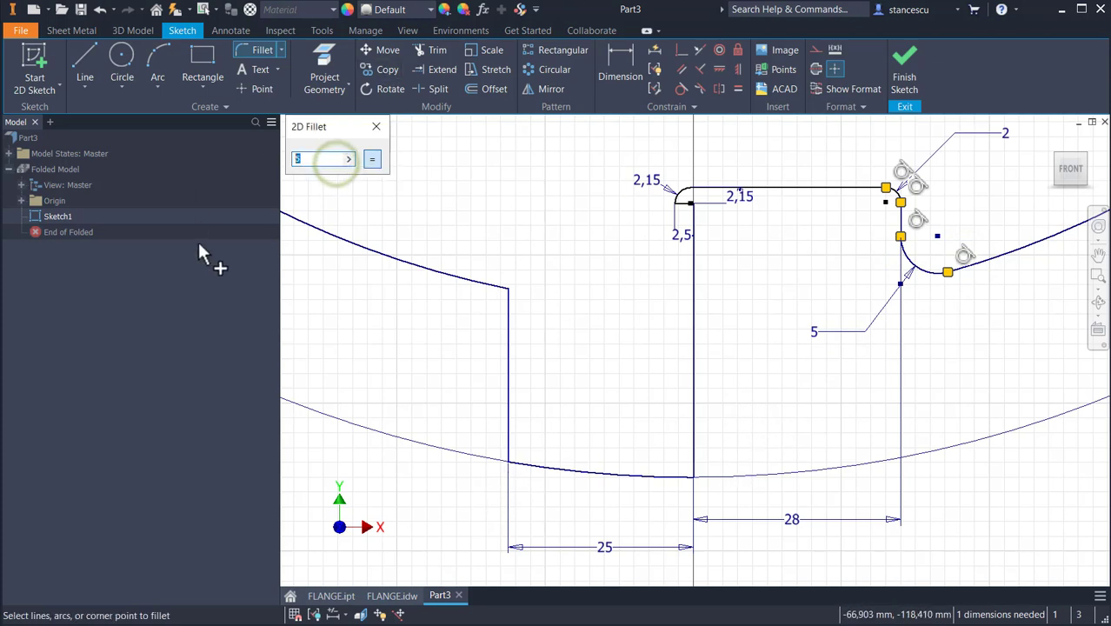
click(510, 439)
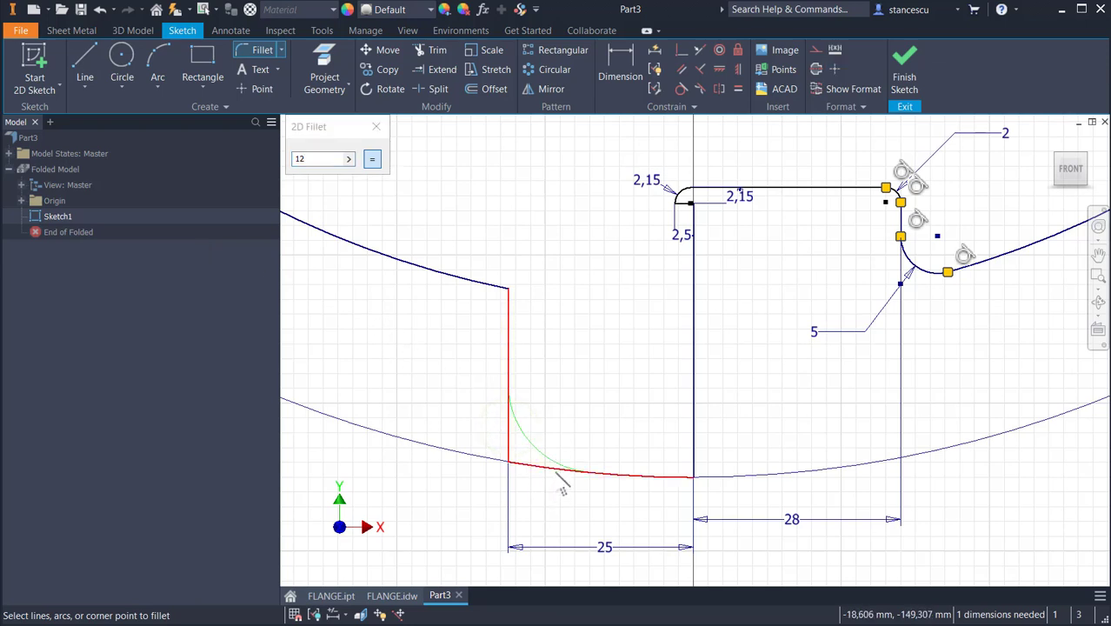
click(555, 469)
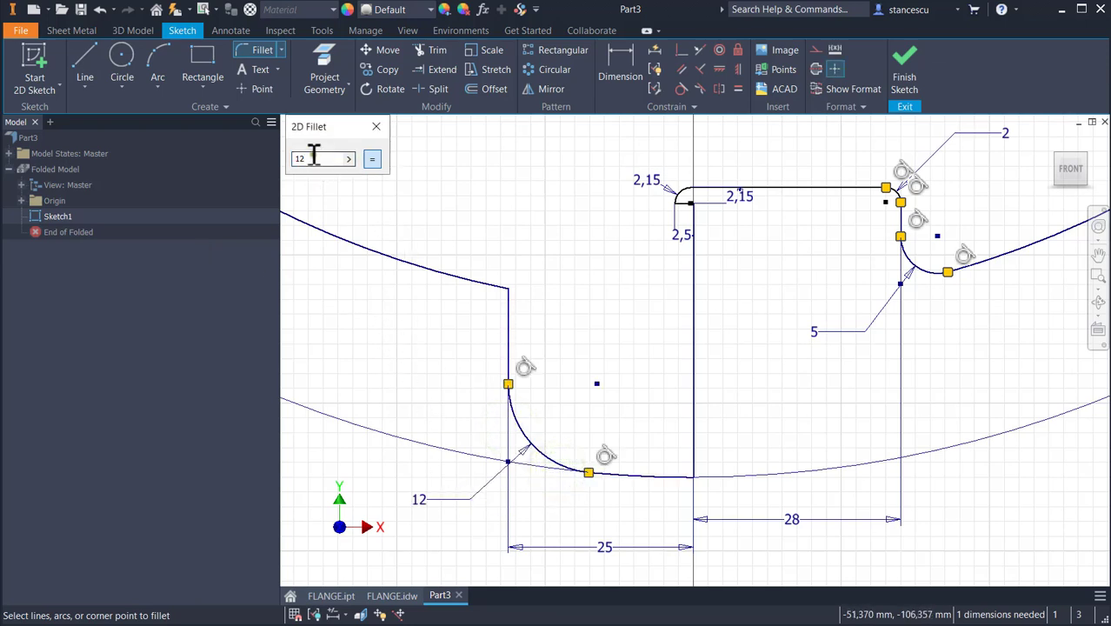
text(15)
click(512, 348)
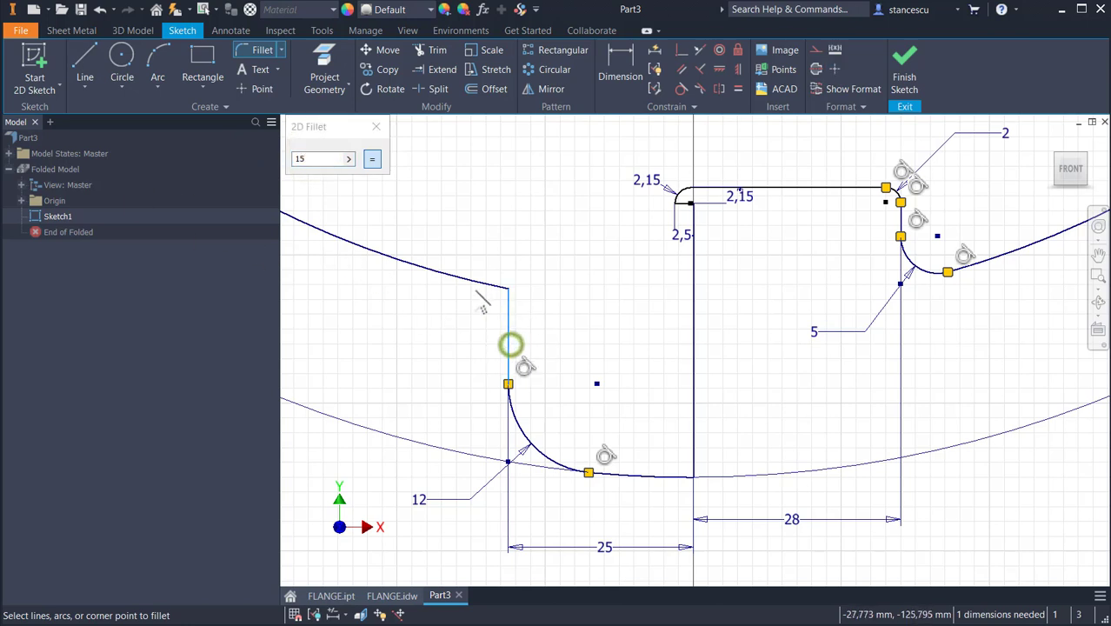
click(449, 271)
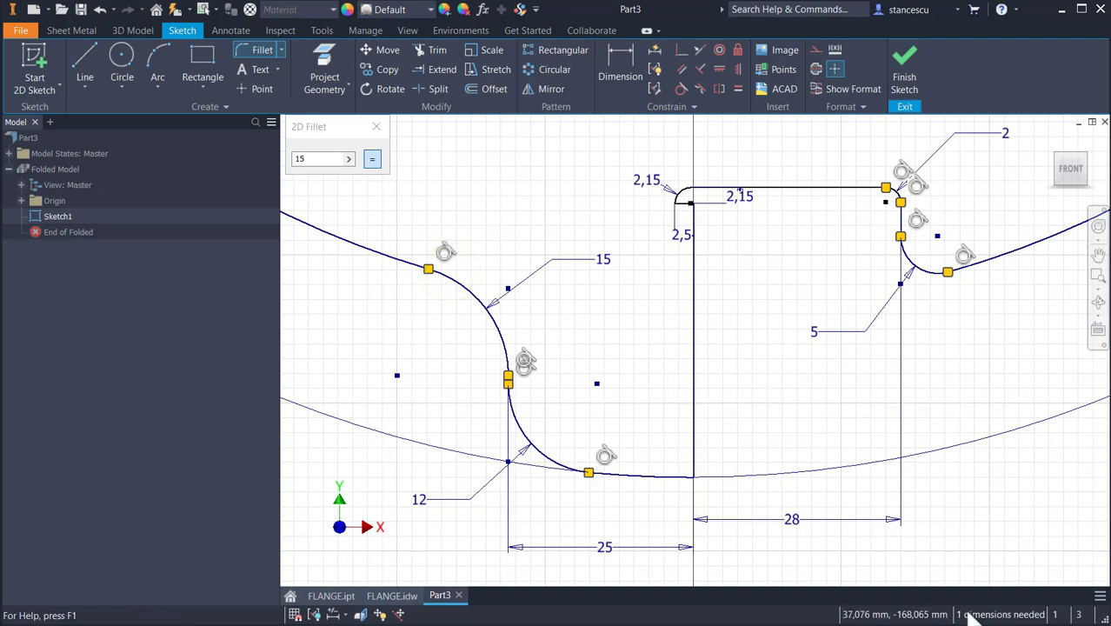
- Dimension the vertical distance from the circles' centre to the notch's top line as 100 mm
scroll(738, 362, down, 5)
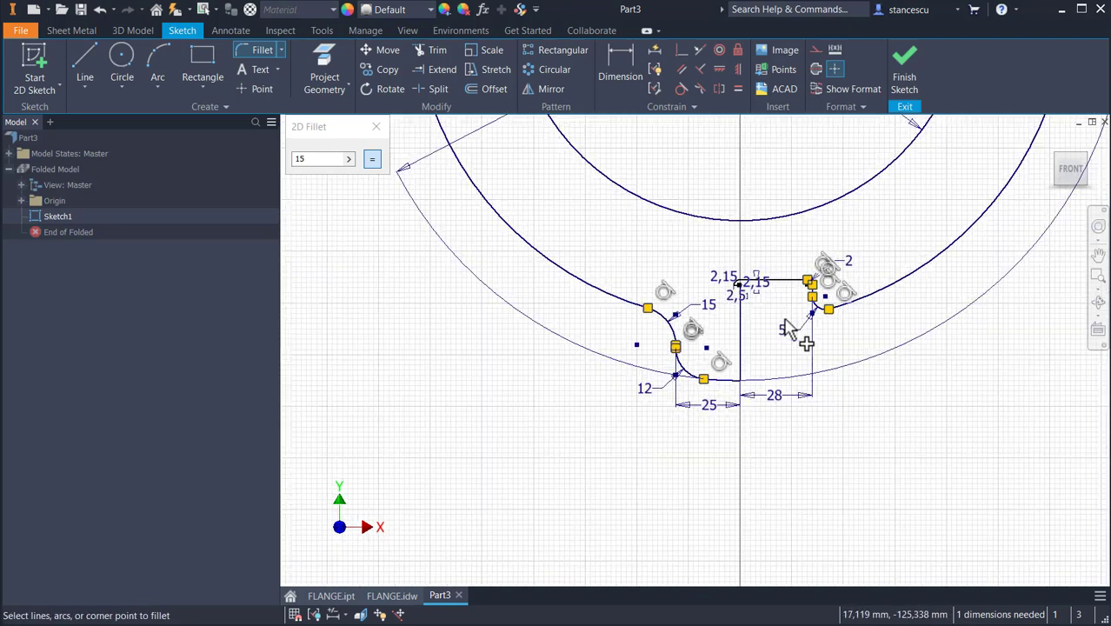
middle_drag(717, 408, 700, 418)
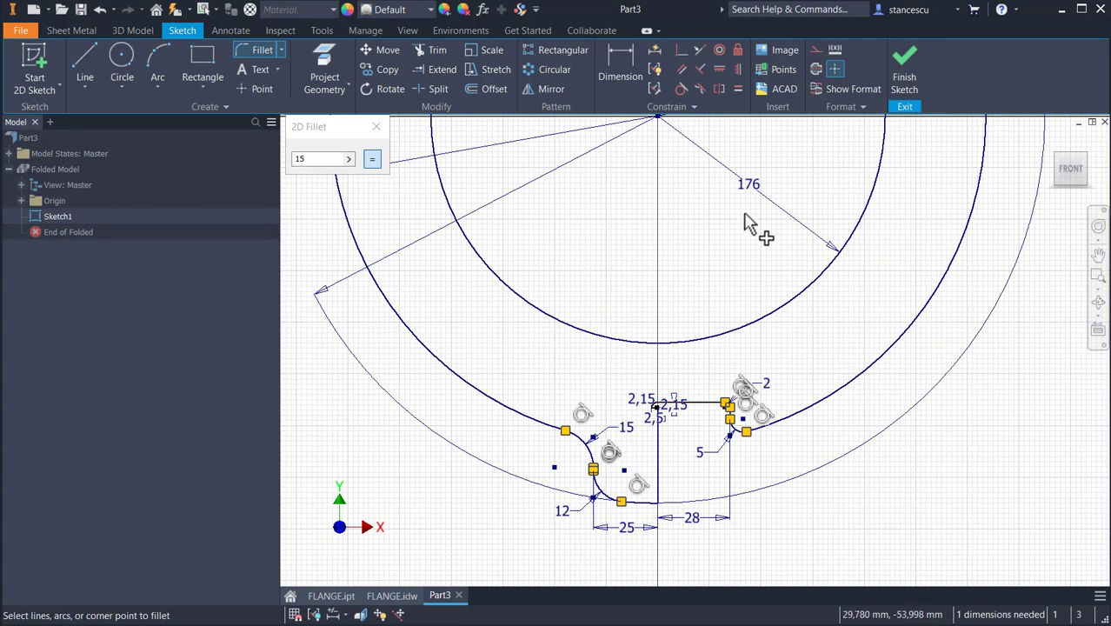
middle_drag(743, 198, 736, 241)
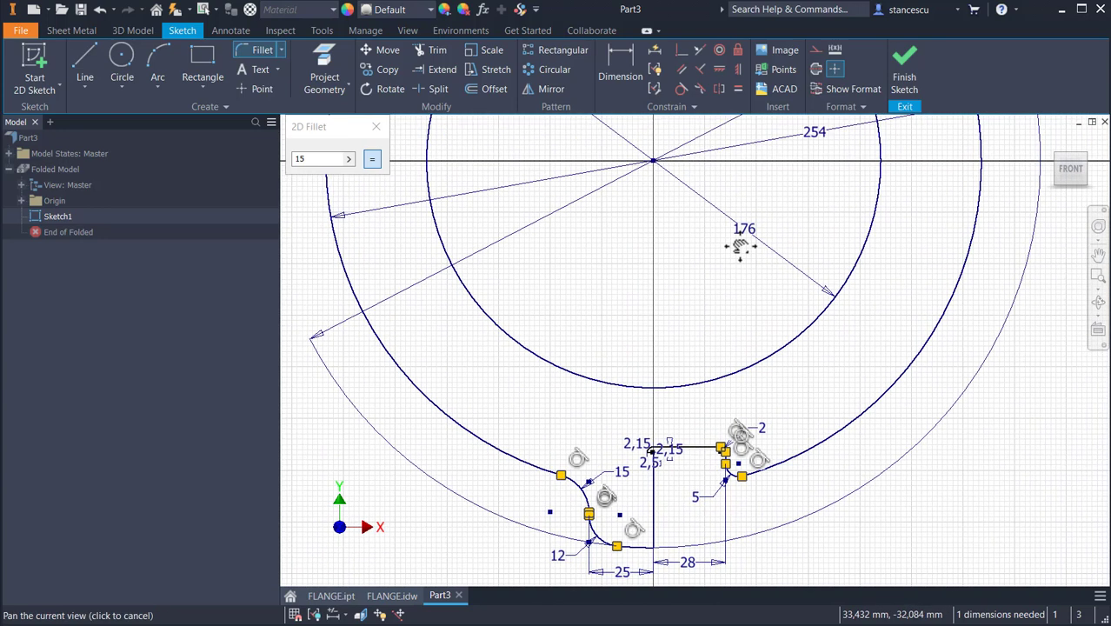
click(617, 62)
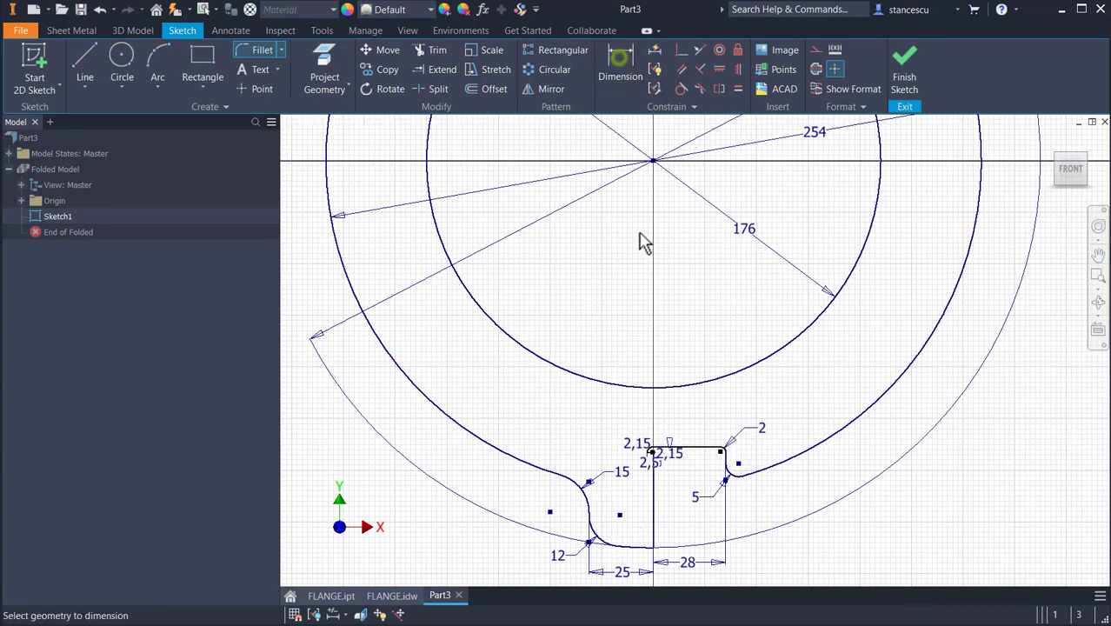
click(700, 454)
click(652, 162)
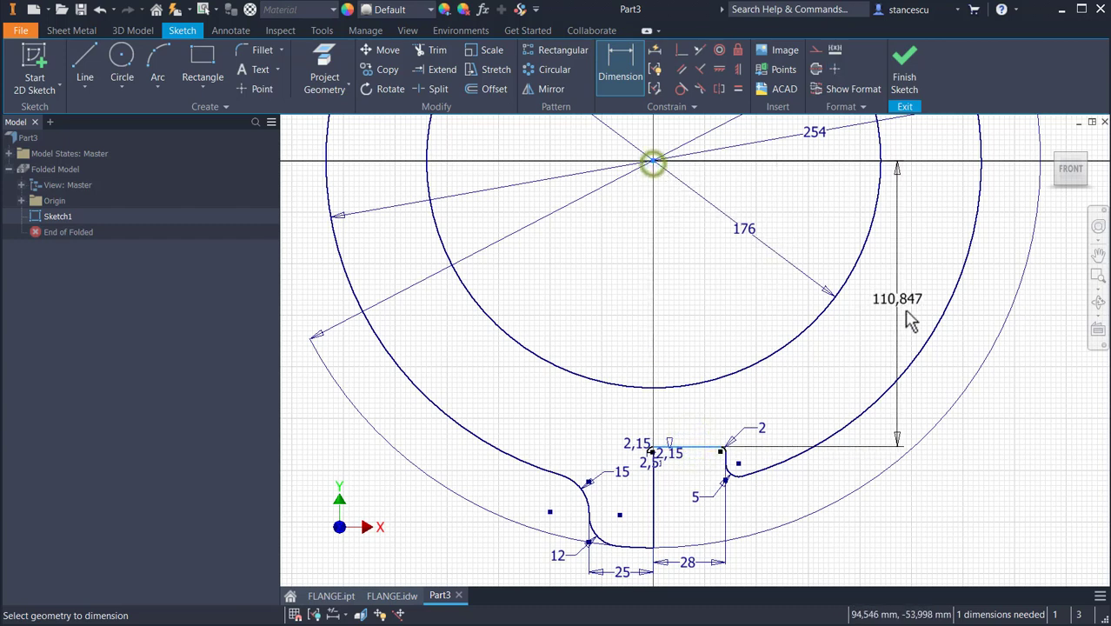
click(905, 318)
text(100)
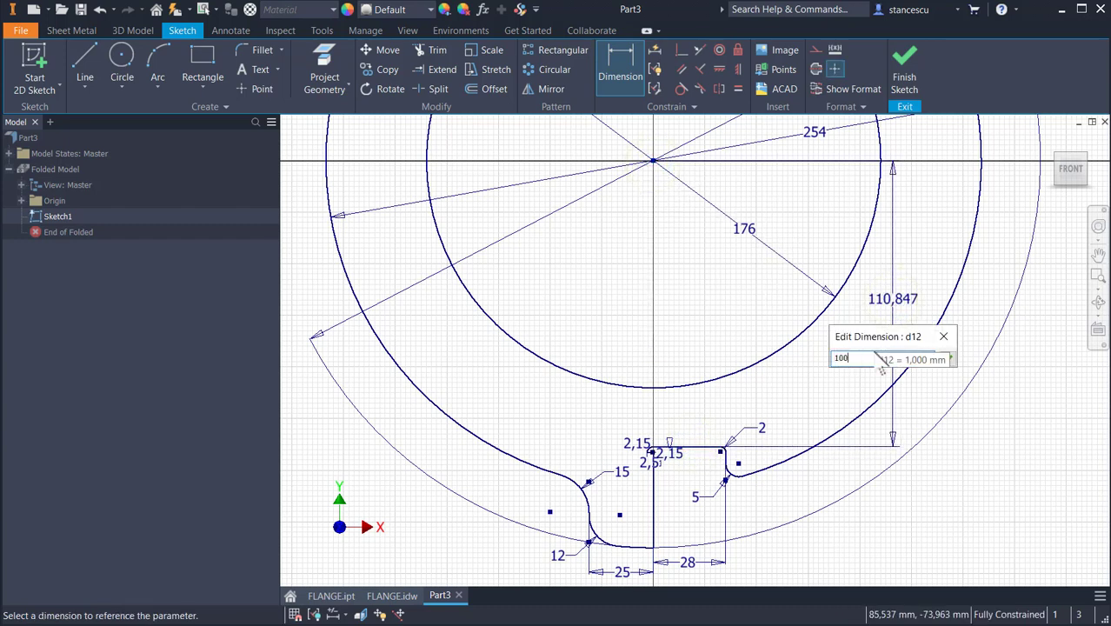
key(Return)
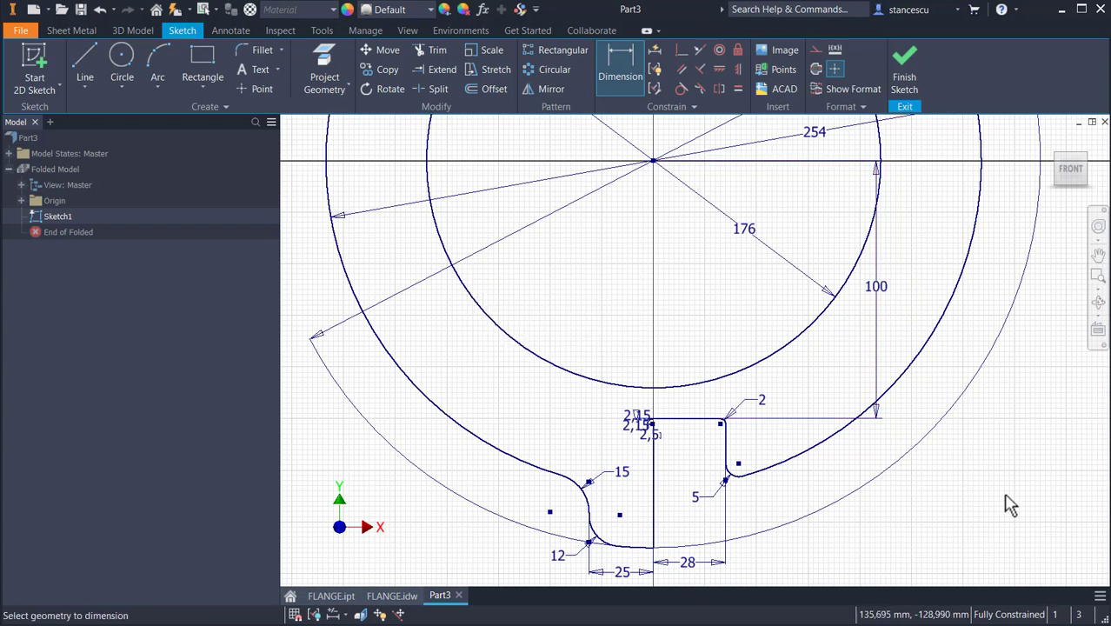
- Examine the arrangement of the notches and tabs around the flange in the FLANGE.idw drawing and return to Part3
click(391, 596)
scroll(860, 330, down, 3)
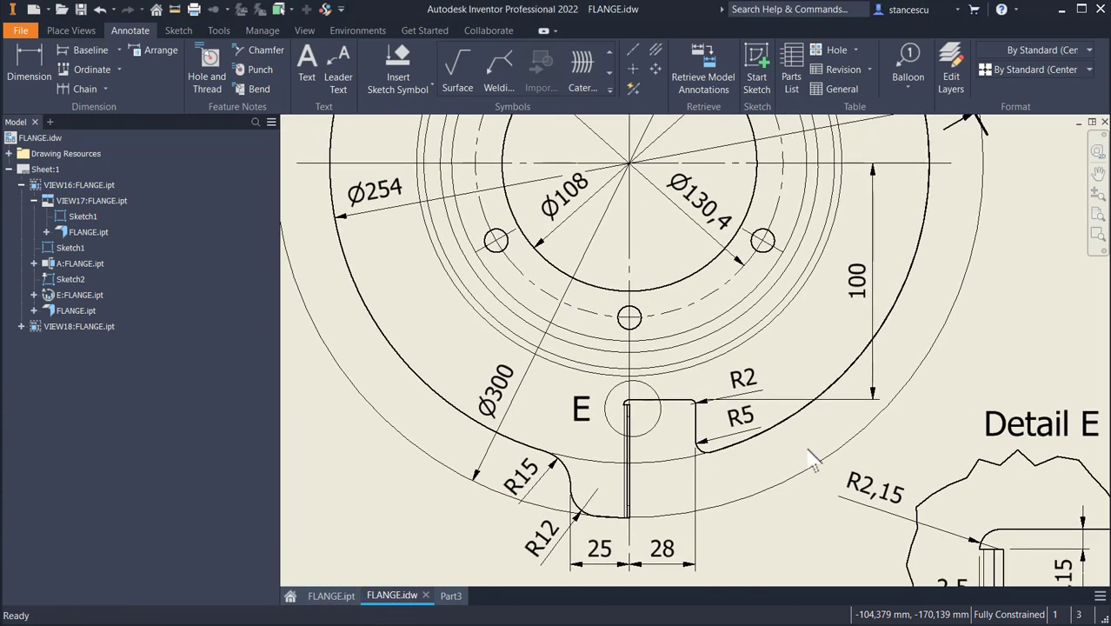
middle_drag(815, 306, 753, 375)
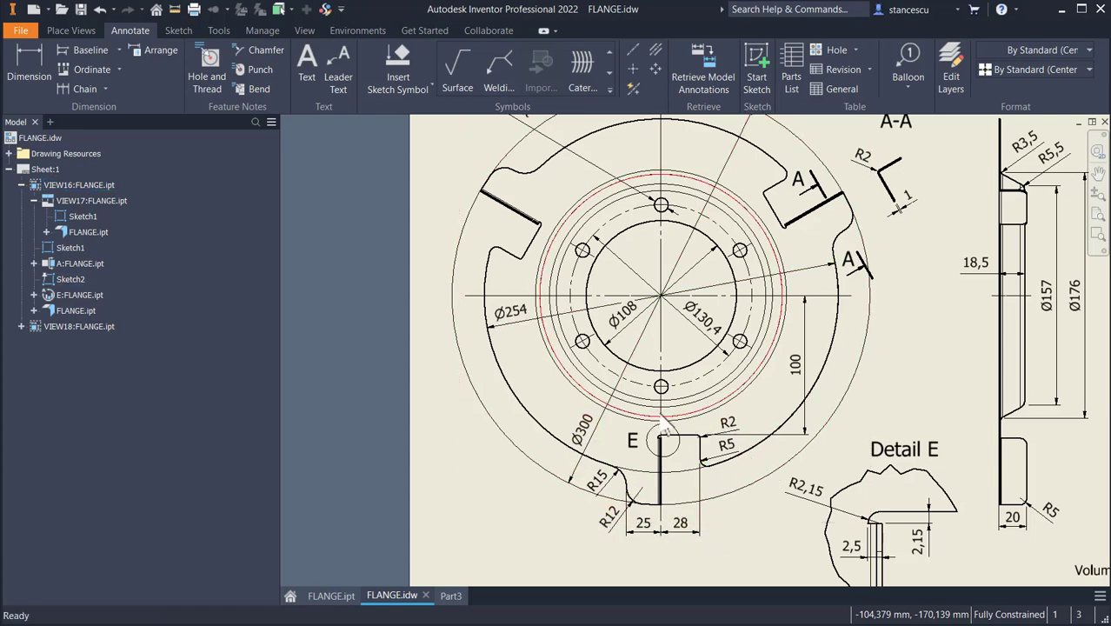
middle_drag(614, 318, 606, 355)
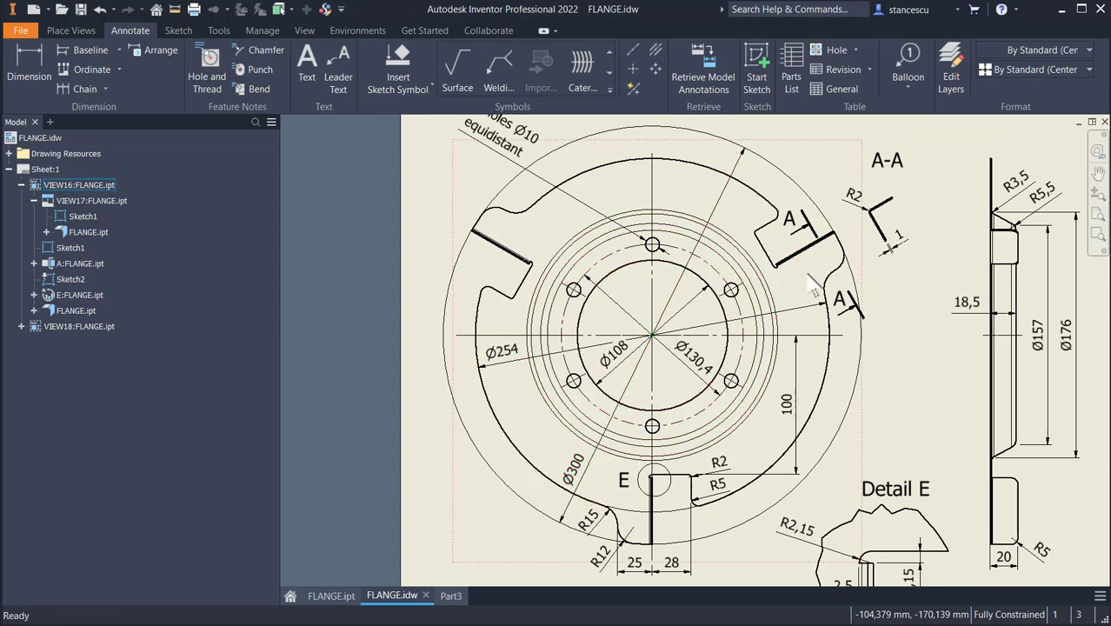
click(456, 596)
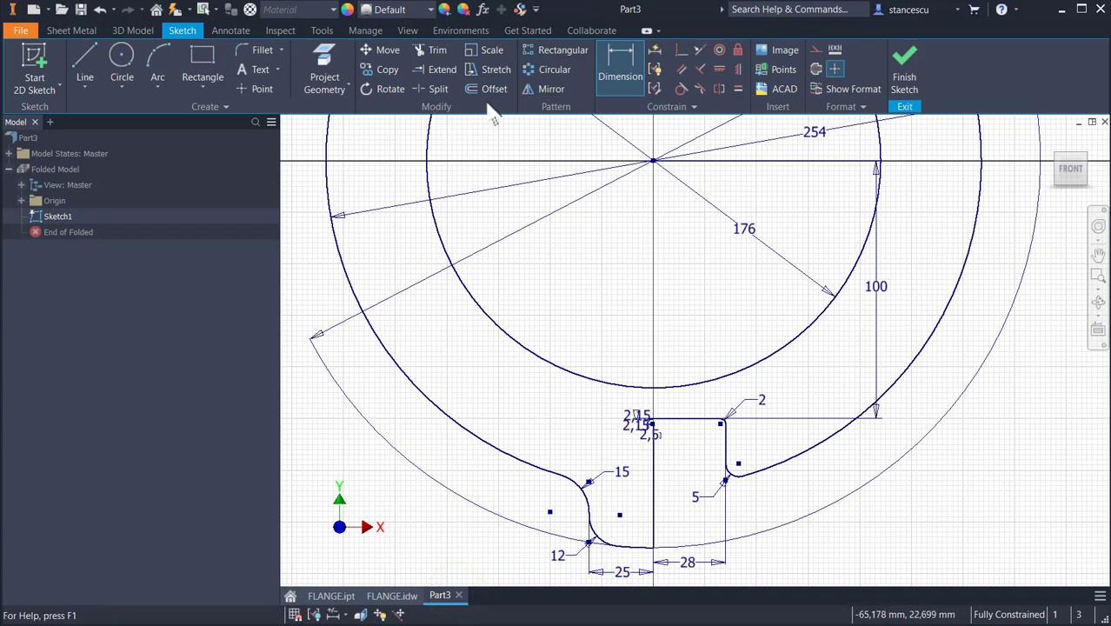
- Circular-pattern the notch and tab profile around the circles' centre with 3 instances over 360 degrees
click(544, 73)
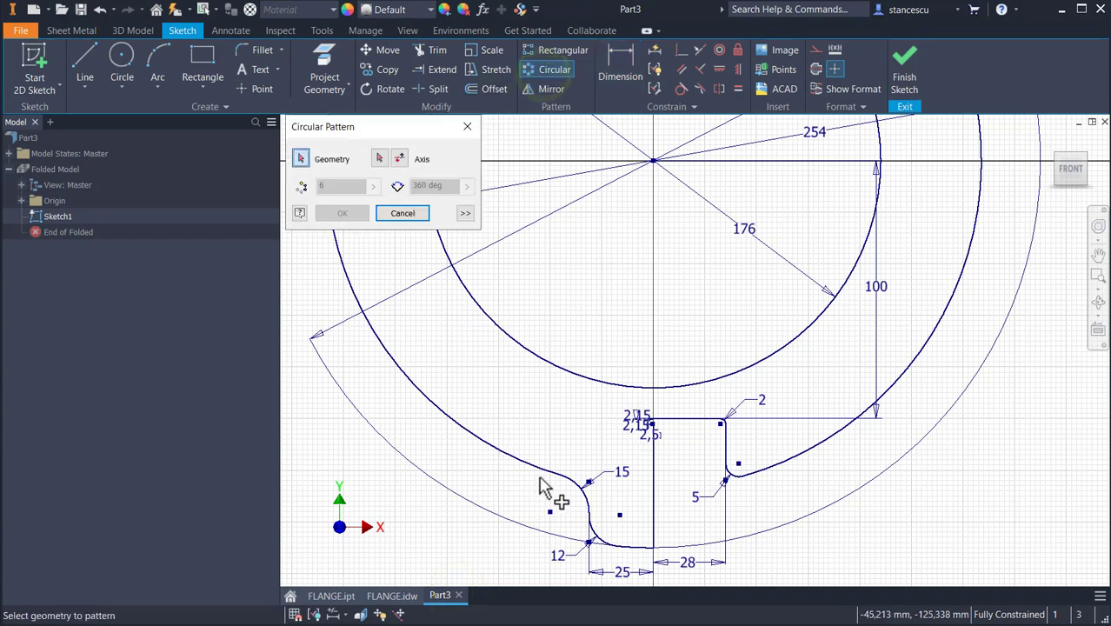
mouse_move(541, 398)
mouse_down()
mouse_move(685, 578)
mouse_move(793, 597)
mouse_move(807, 584)
mouse_up()
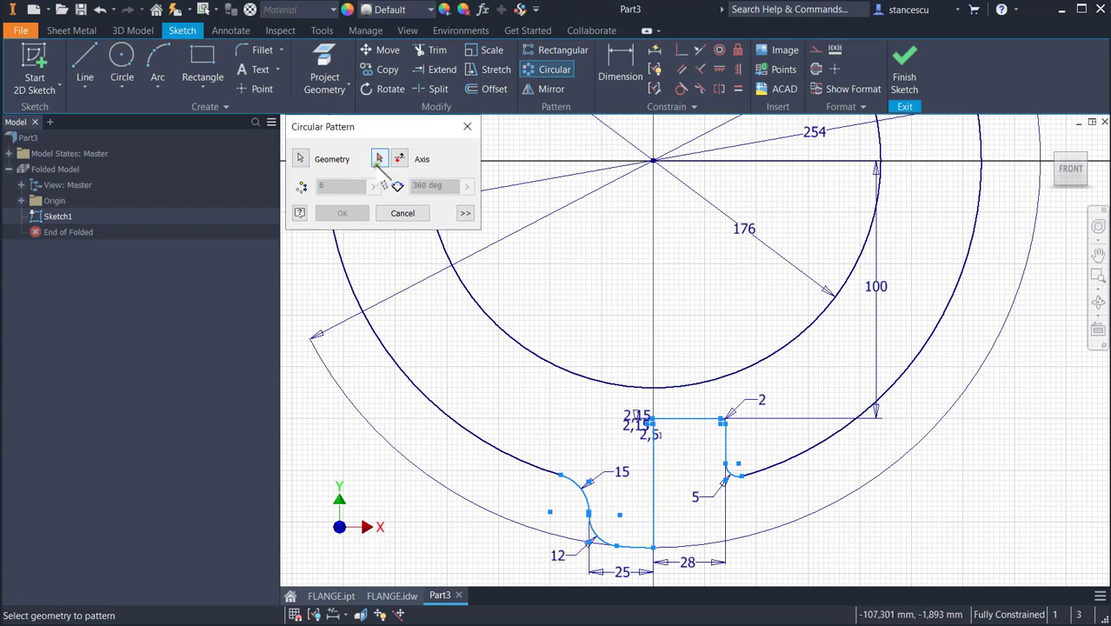
click(379, 158)
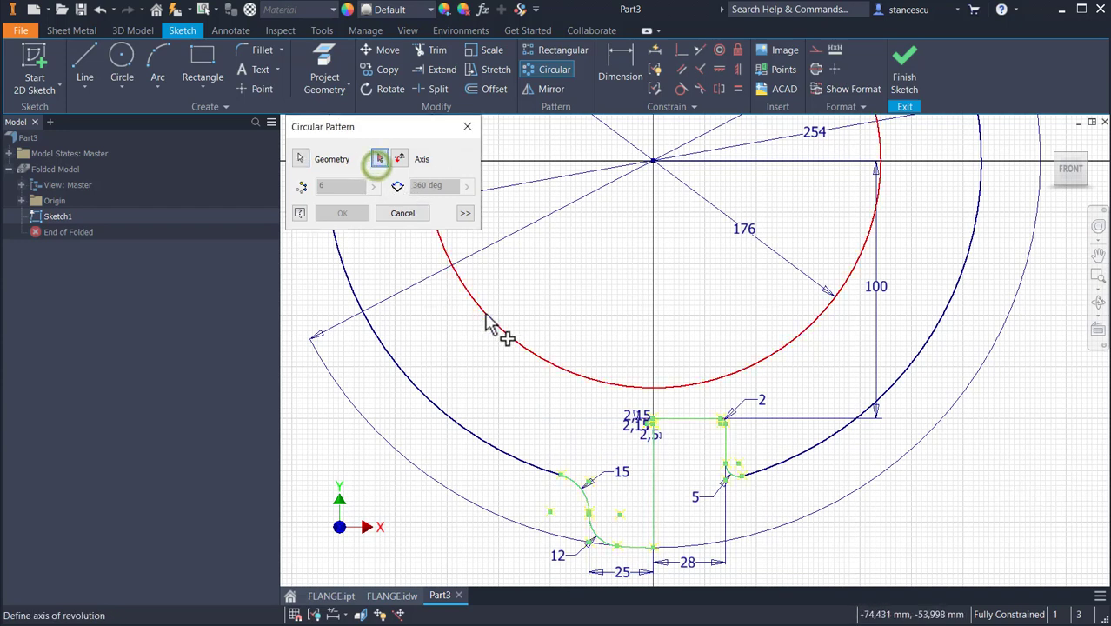
click(655, 163)
scroll(740, 309, down, 3)
middle_drag(741, 313, 739, 457)
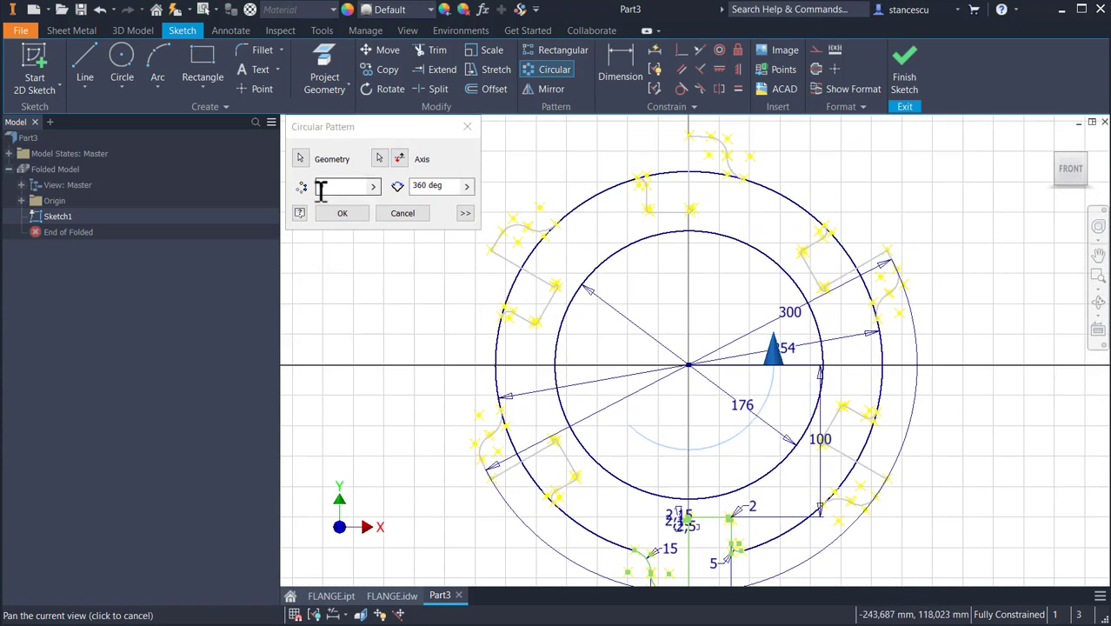
click(358, 185)
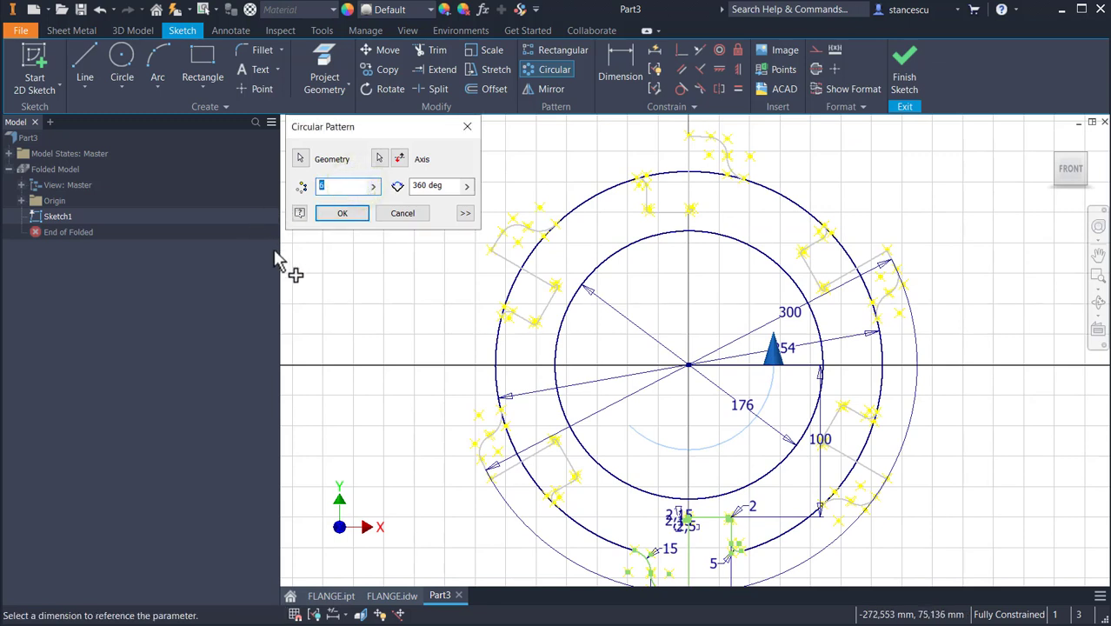
text(3)
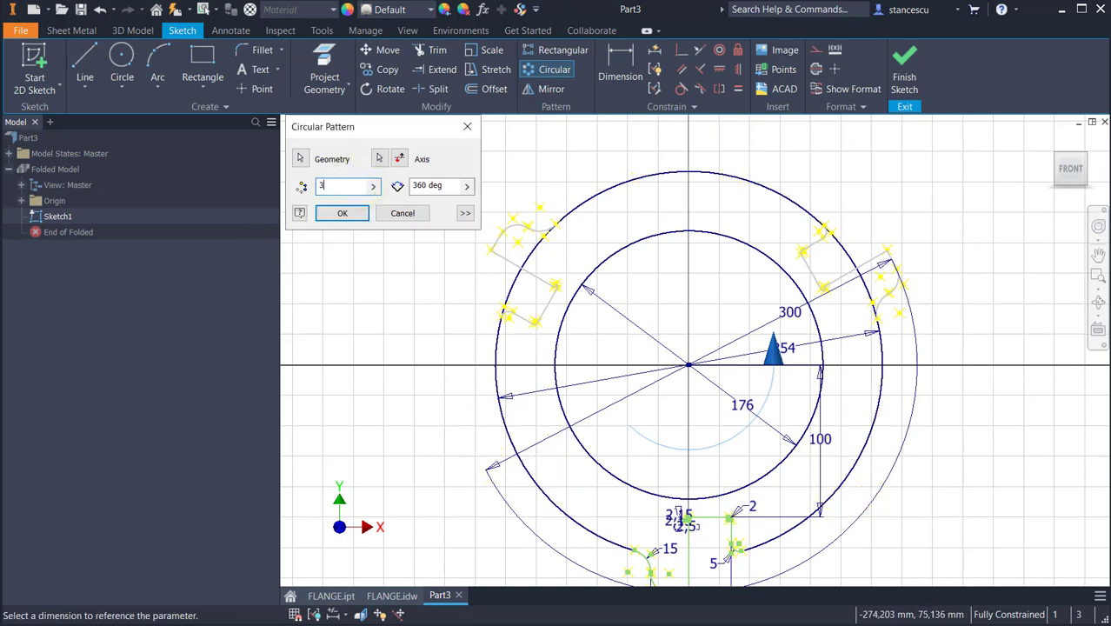
click(344, 213)
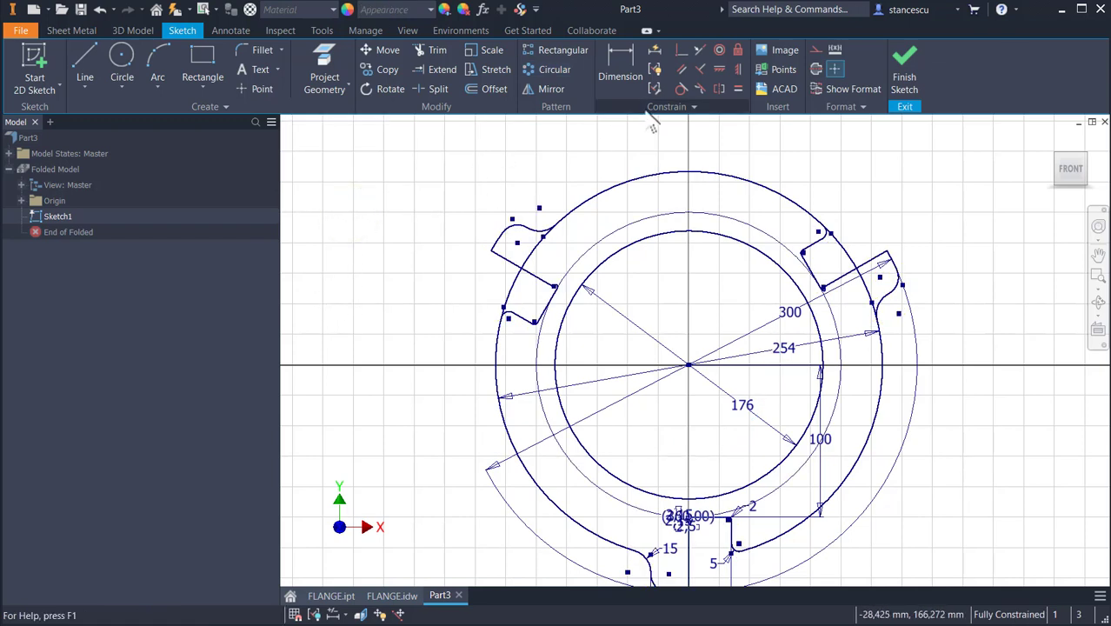
- Split the 254 mm outer arc where it meets both ends of each of the two patterned notch and tab profiles
click(435, 90)
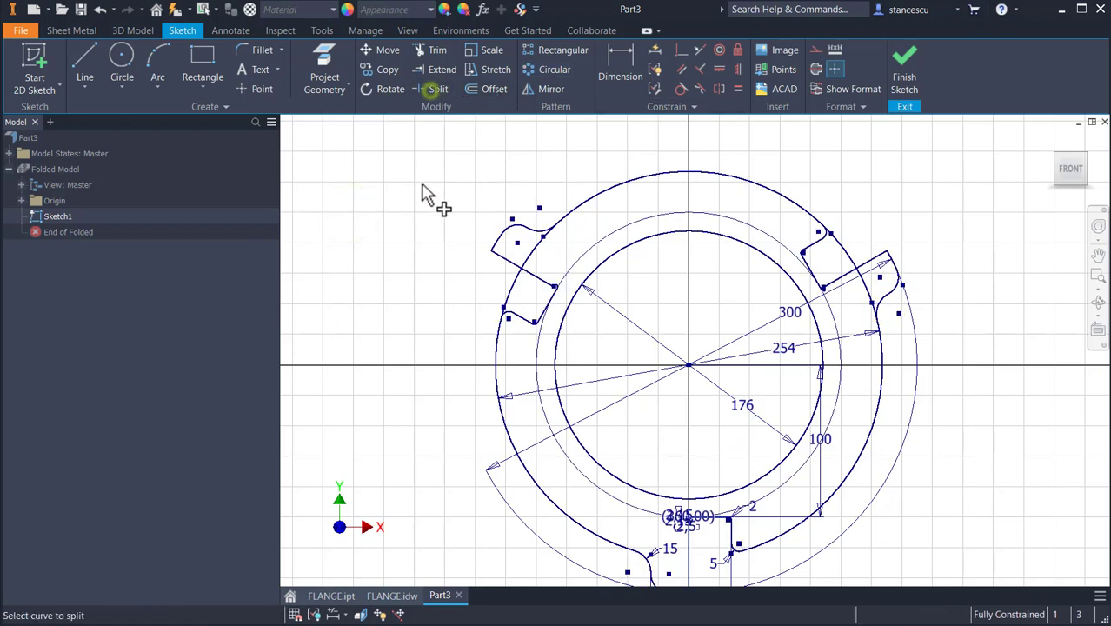
click(512, 304)
click(555, 241)
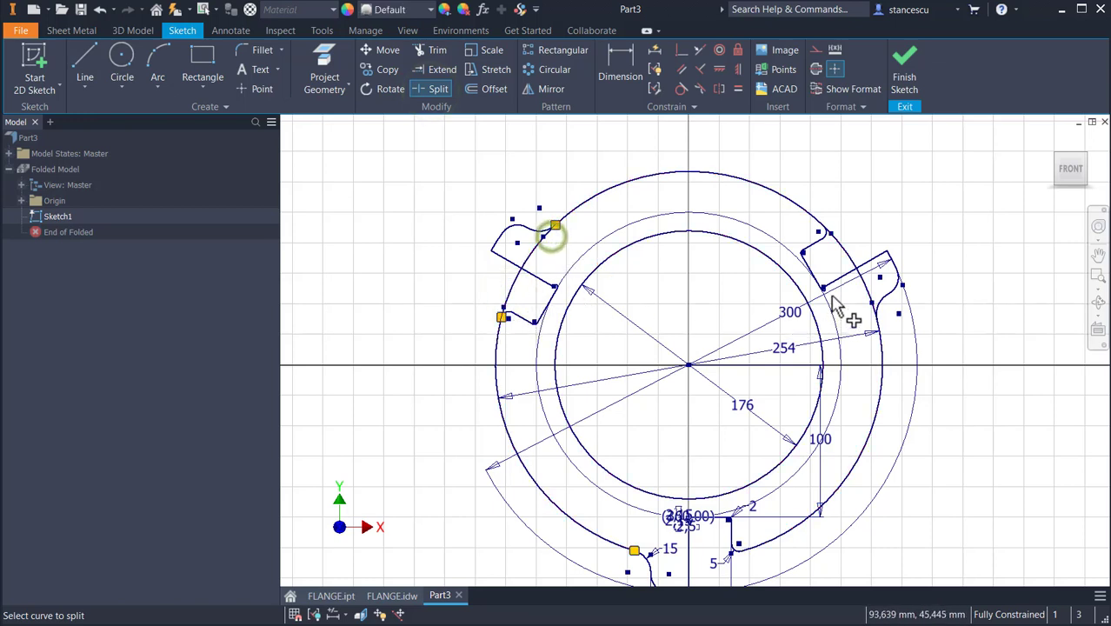
click(838, 243)
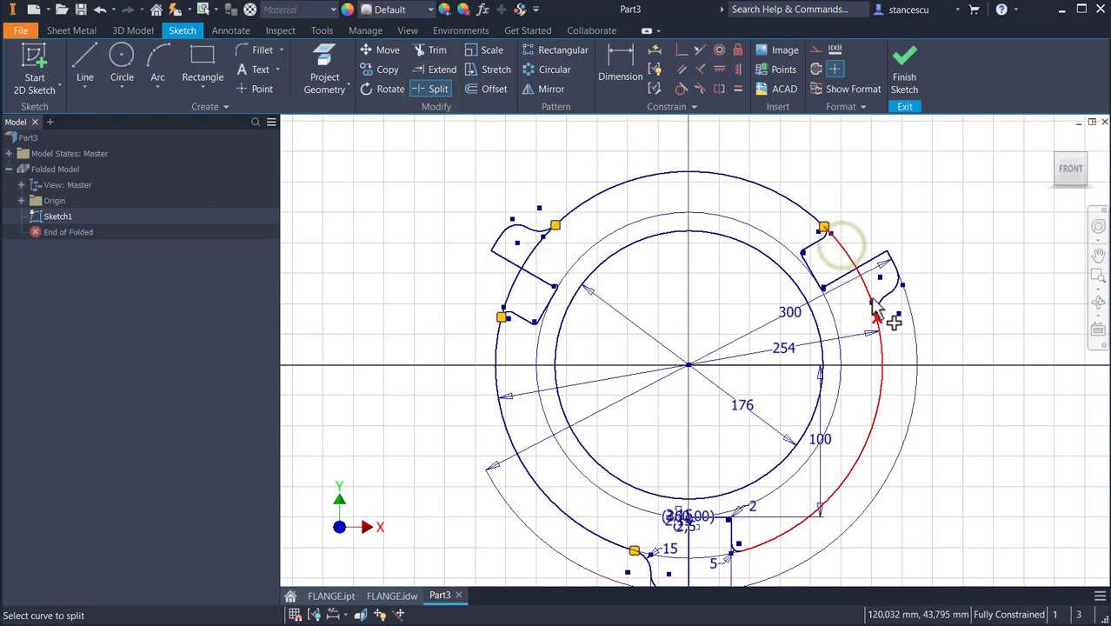
click(876, 311)
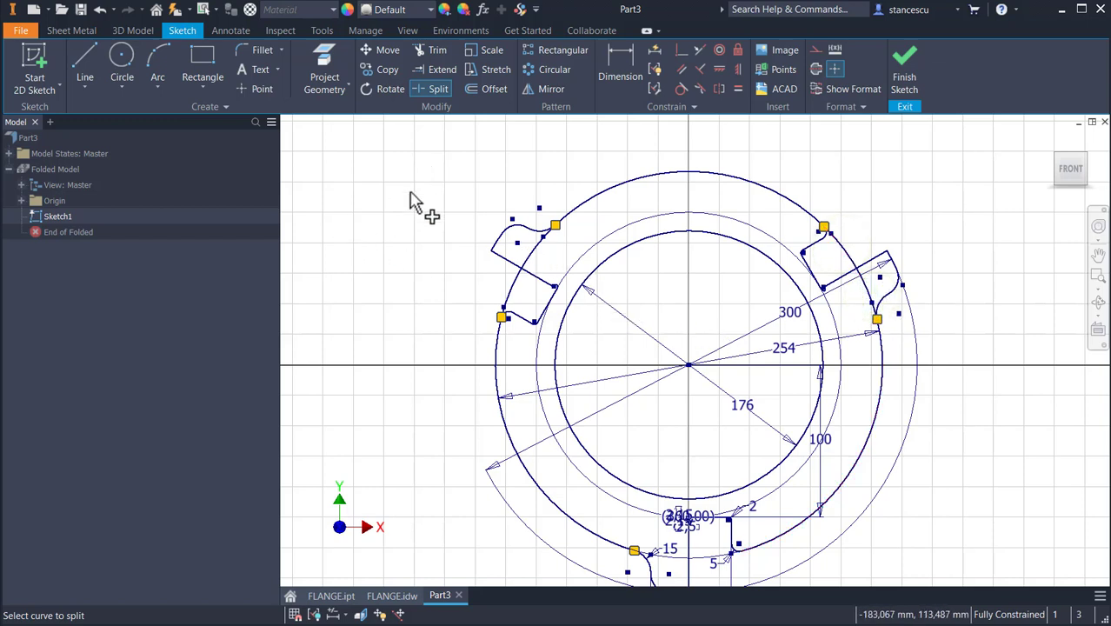
key(Escape)
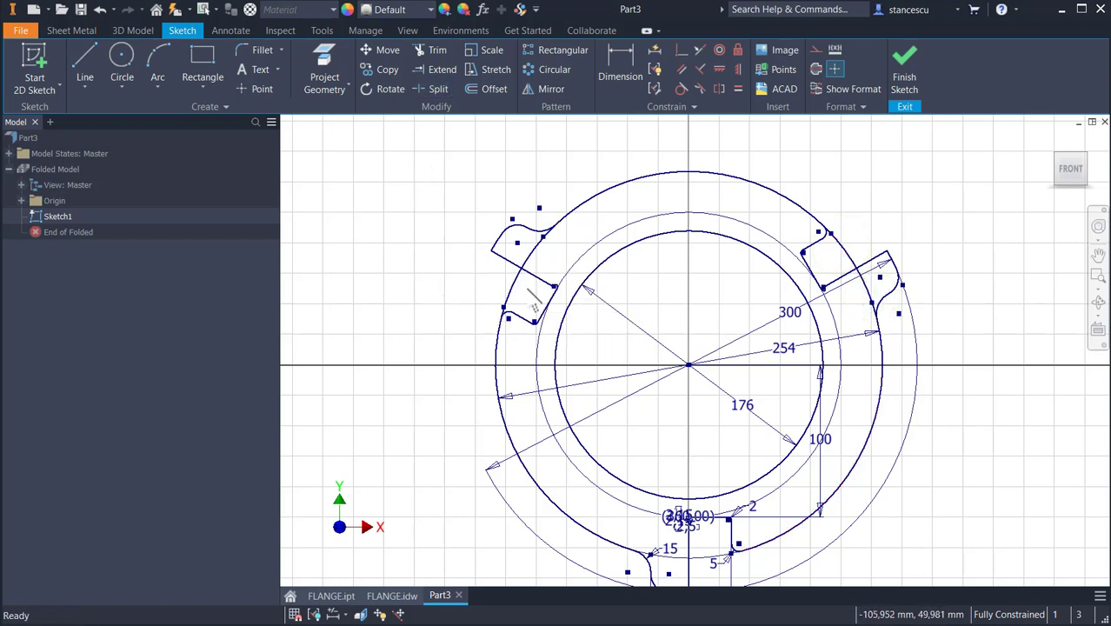
- Convert the two outer arc segments crossing the patterned notches and tabs to construction geometry and finish the sketch
click(527, 290)
right_drag(483, 290, 469, 297)
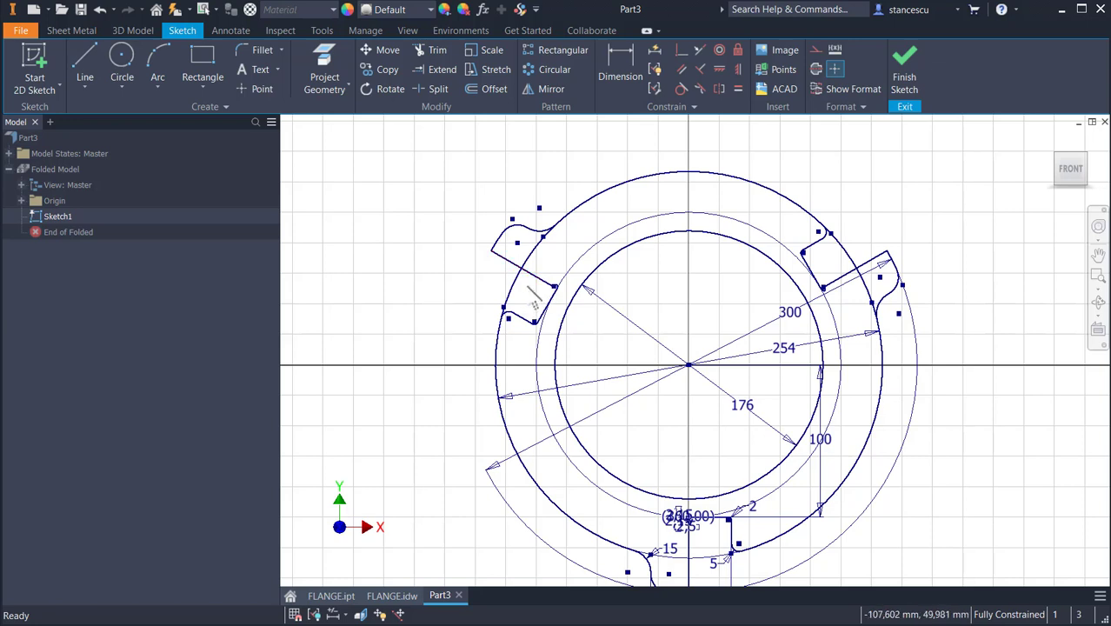
click(510, 290)
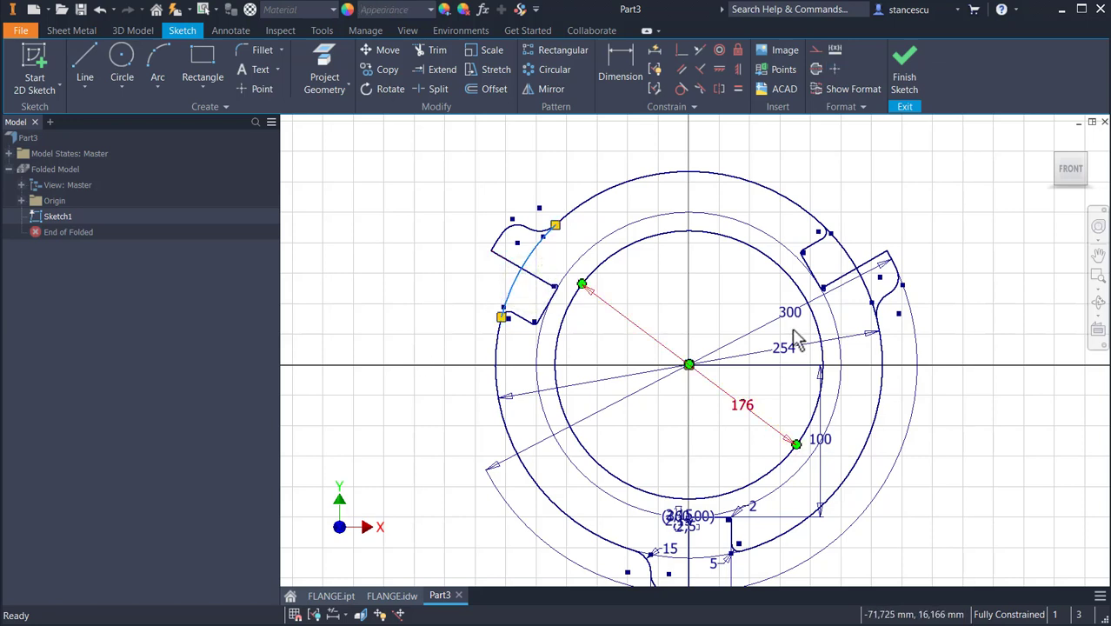
ctrl+click(852, 255)
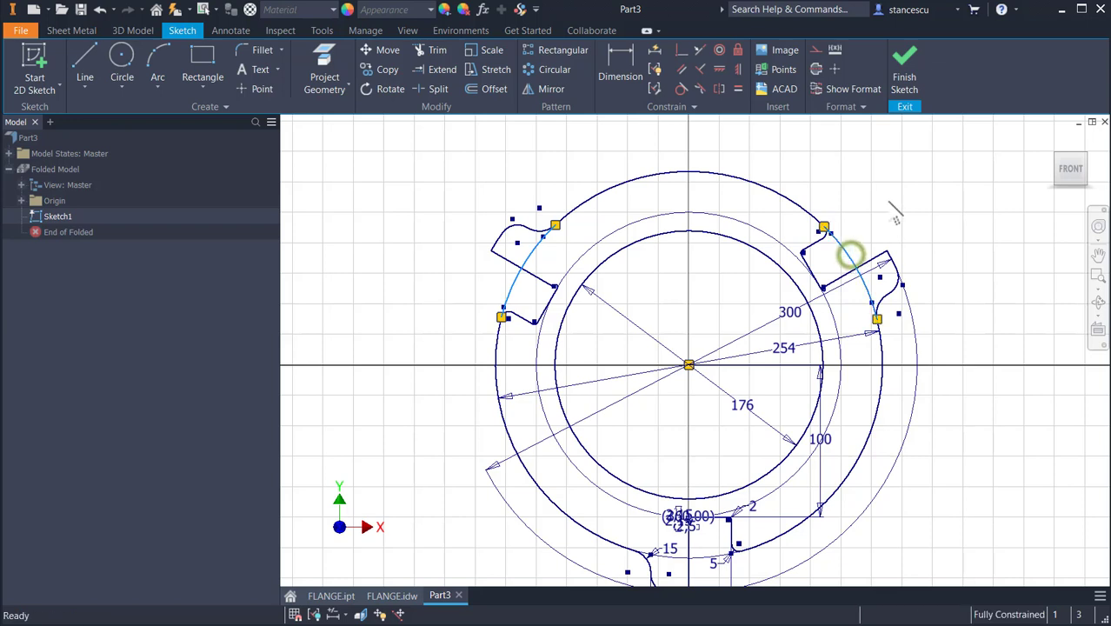
click(812, 51)
click(921, 185)
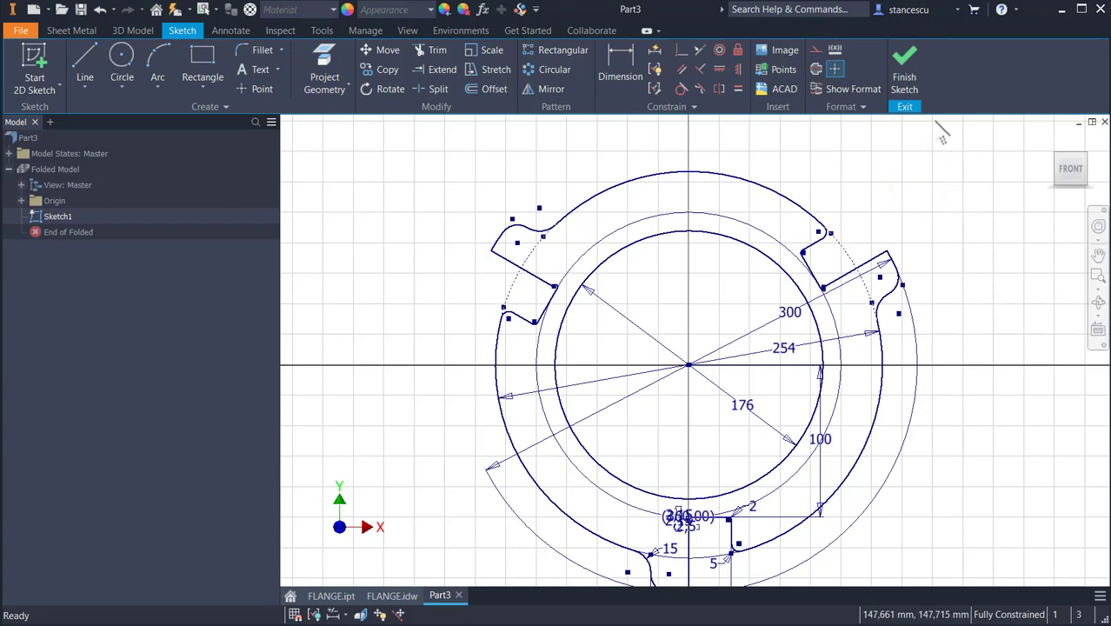
click(904, 79)
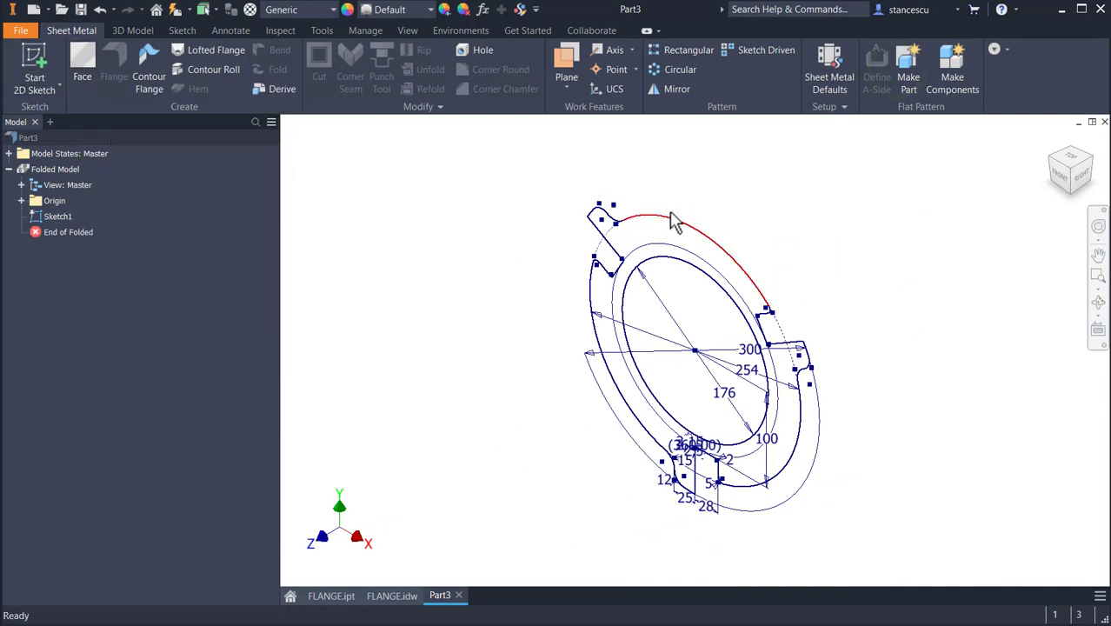
- Examine section A-A in the FLANGE.idw drawing for the sheet thickness and bend radius, and return to Part3
click(392, 595)
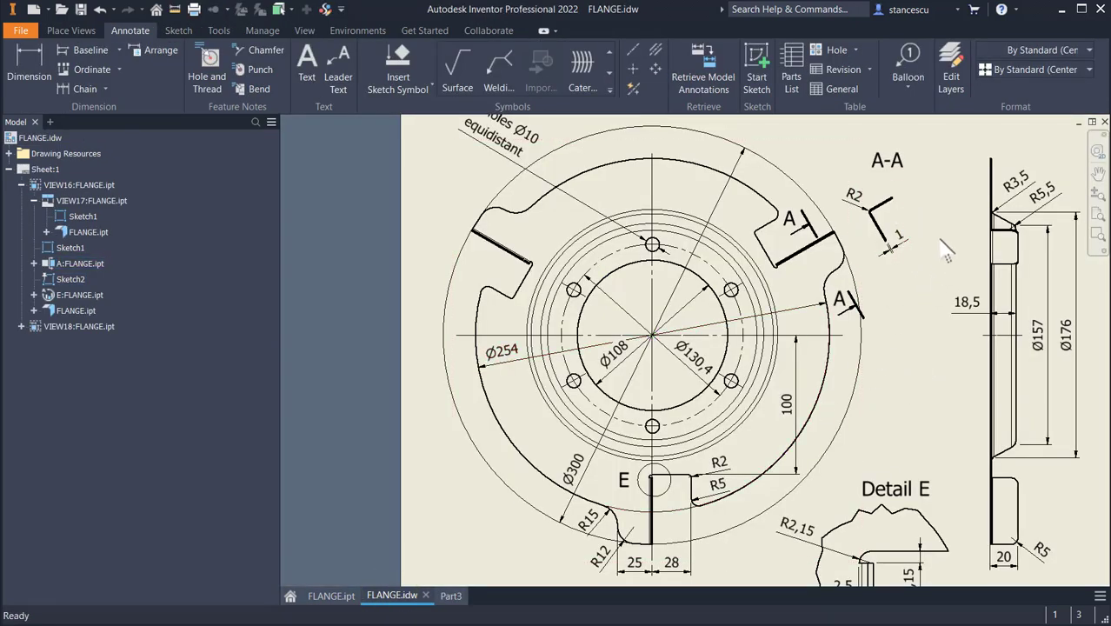
scroll(943, 244, up, 3)
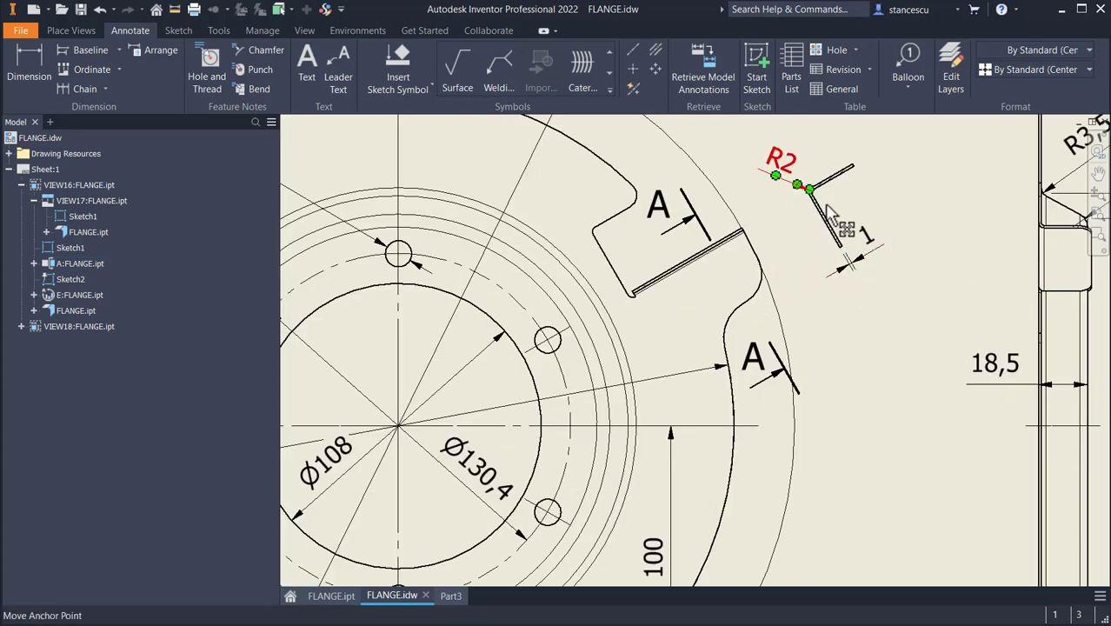
scroll(851, 366, down, 3)
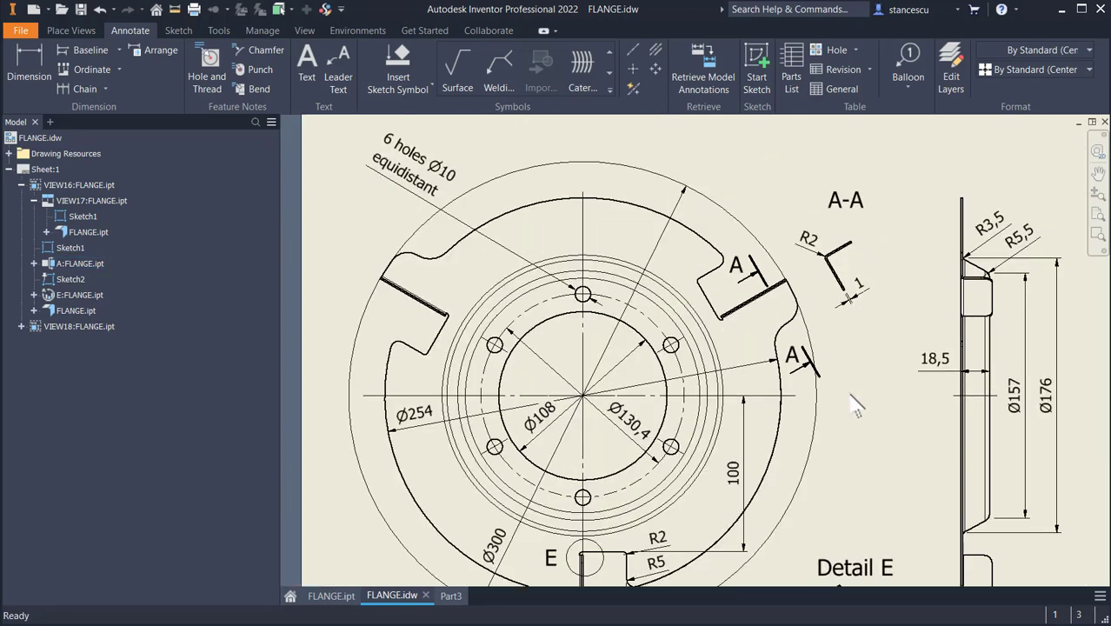
scroll(850, 395, down, 4)
scroll(887, 337, up, 5)
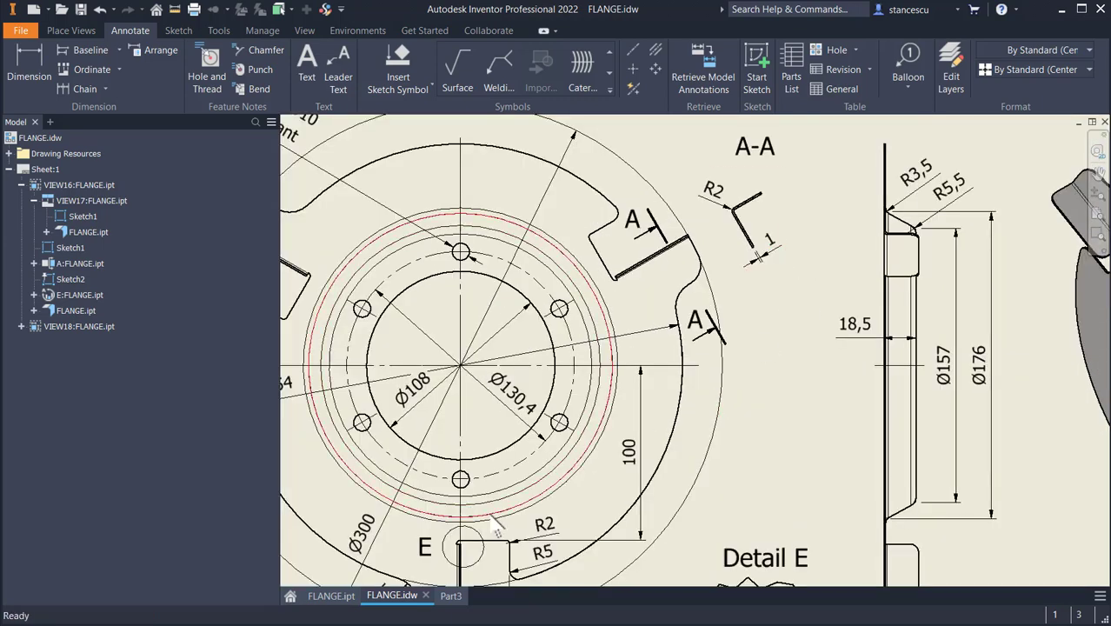
click(455, 596)
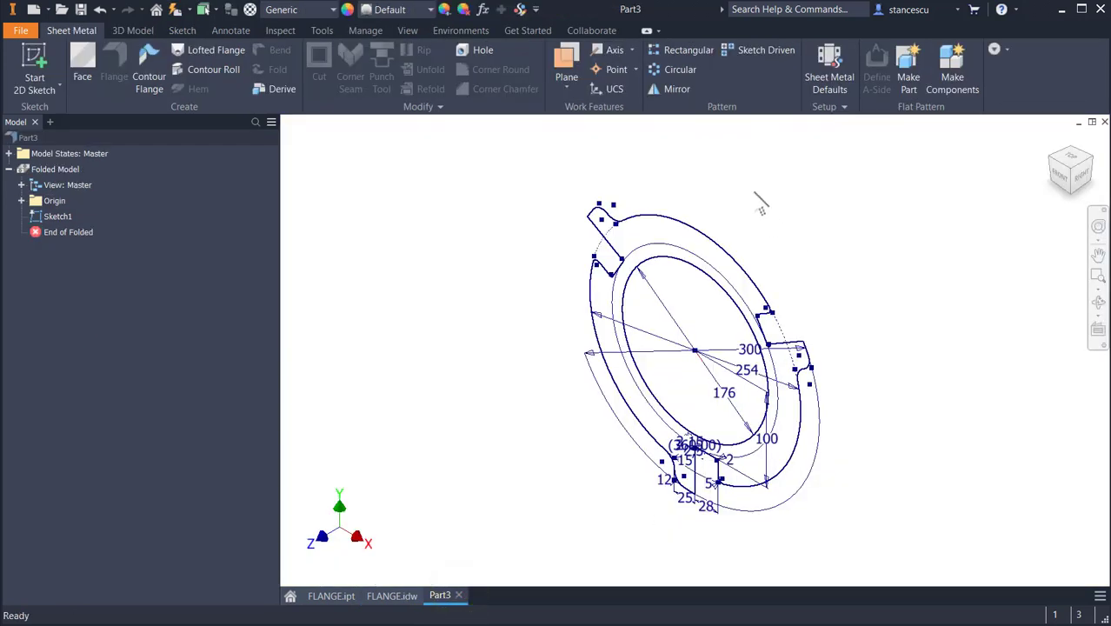
- Override the rule thickness in the sheet metal defaults and set the thickness to 1 mm
click(830, 62)
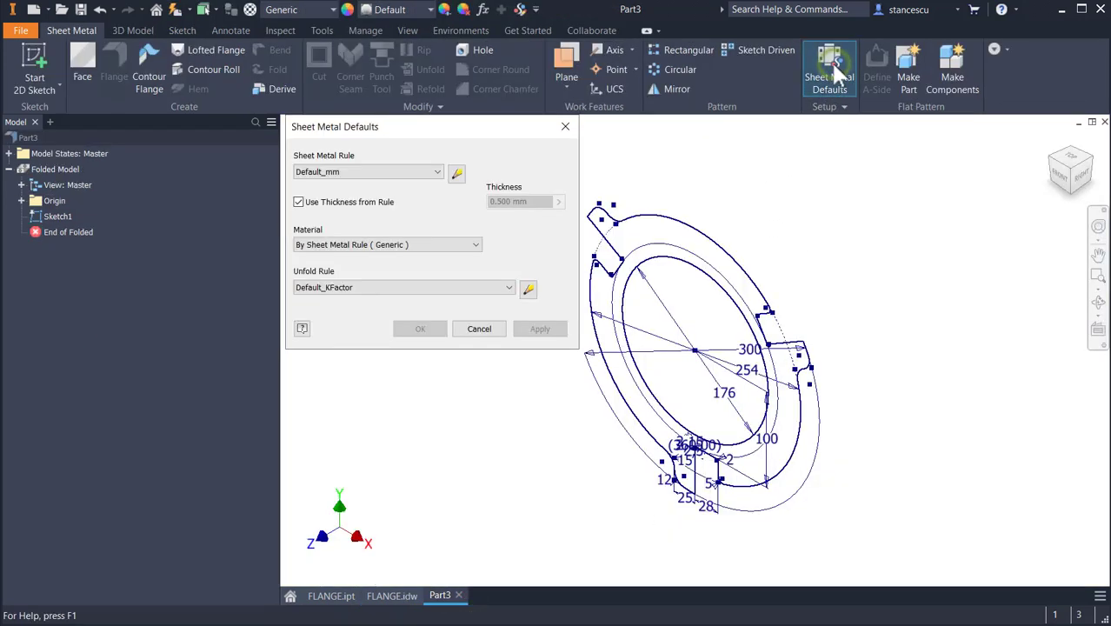
click(299, 201)
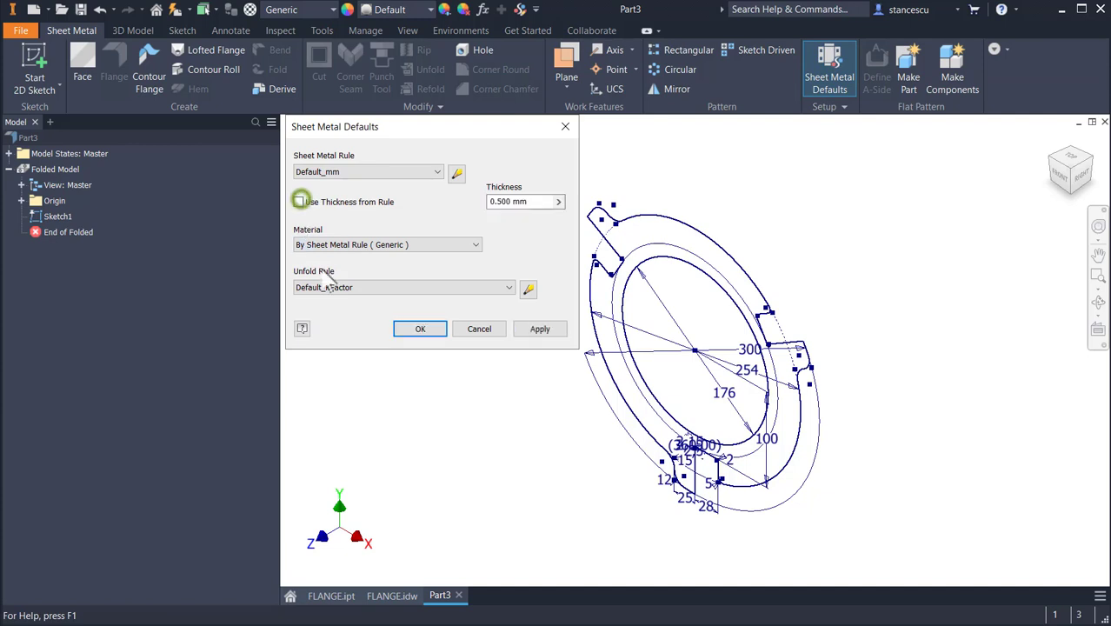
double_click(526, 202)
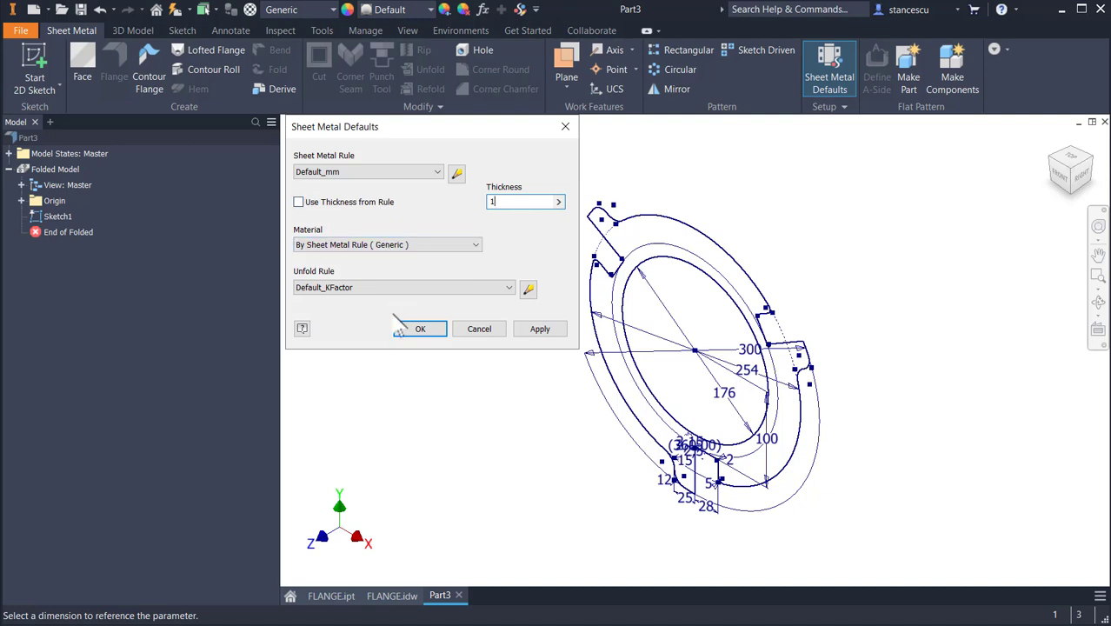
click(420, 330)
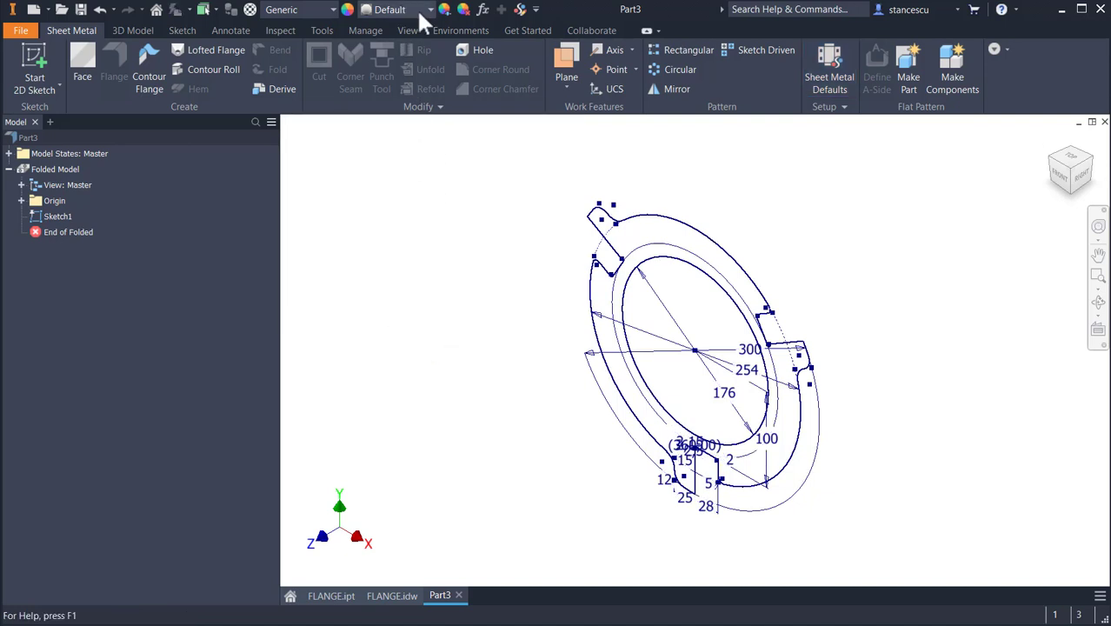
- Review the part's sheet metal and model parameters, including the thickness and the sketch dimensions
click(481, 12)
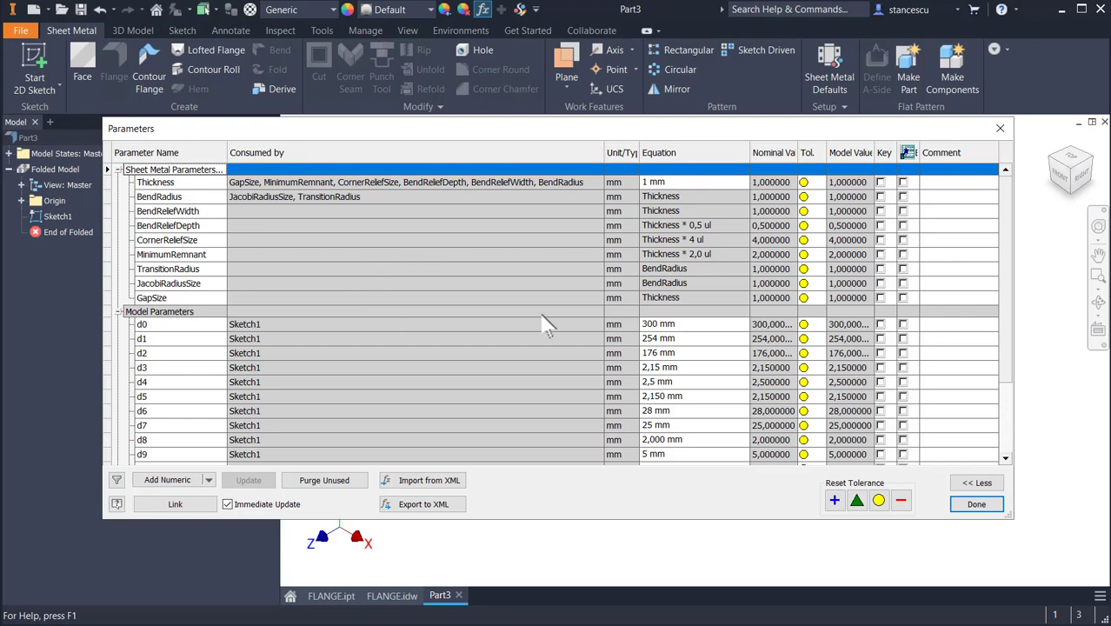
scroll(417, 248, down, 3)
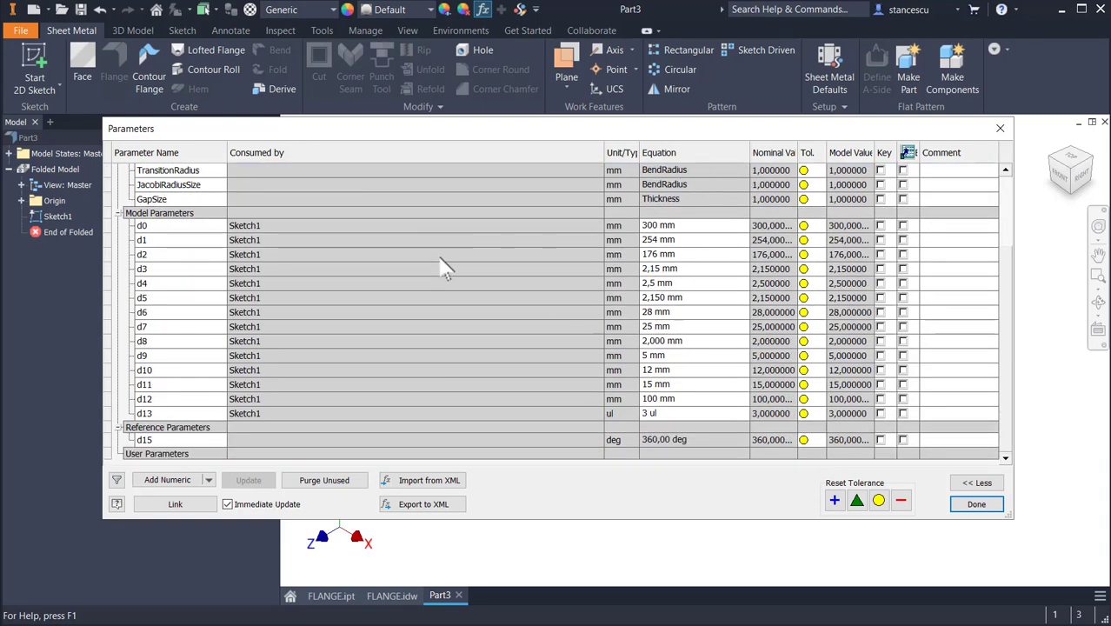
scroll(443, 269, up, 3)
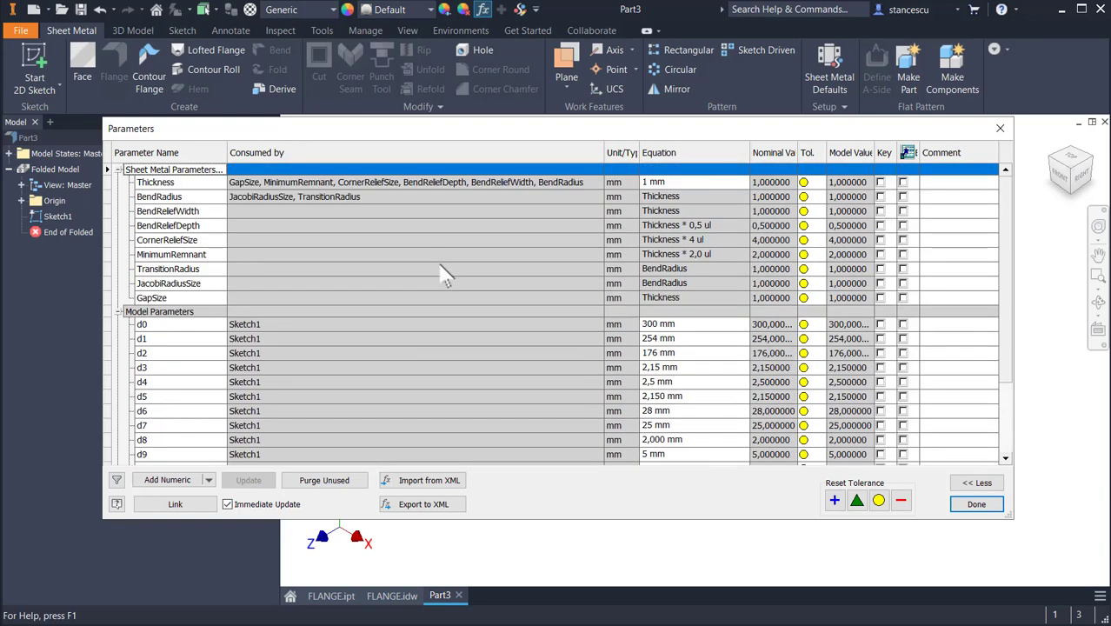
click(978, 504)
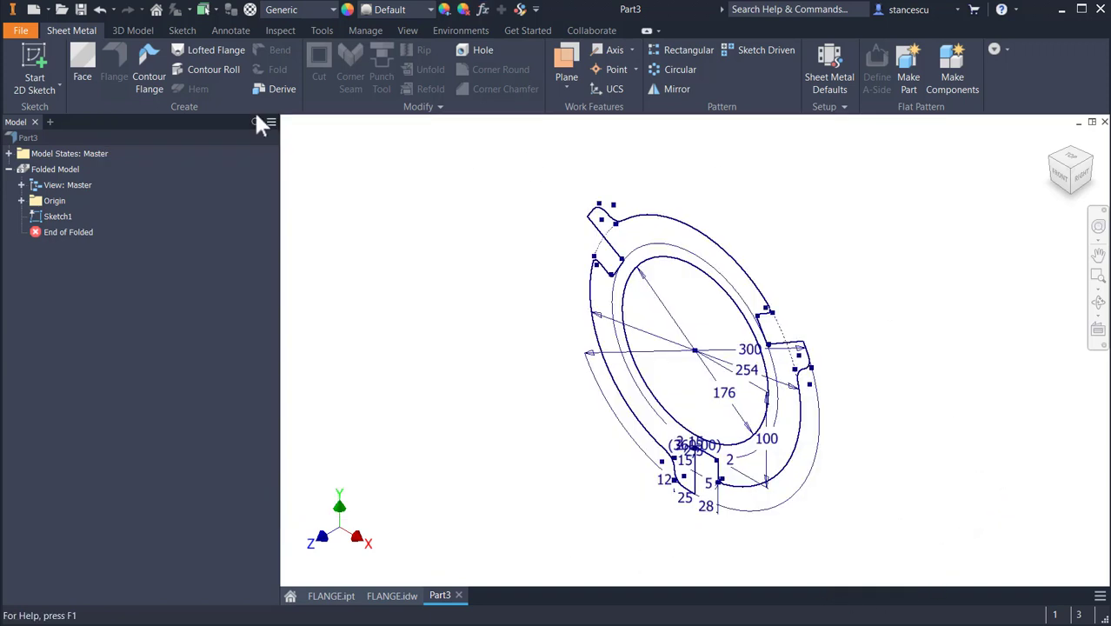
- Create the base sheet metal face from the notched ring profile, following the default sheet metal rule
click(83, 65)
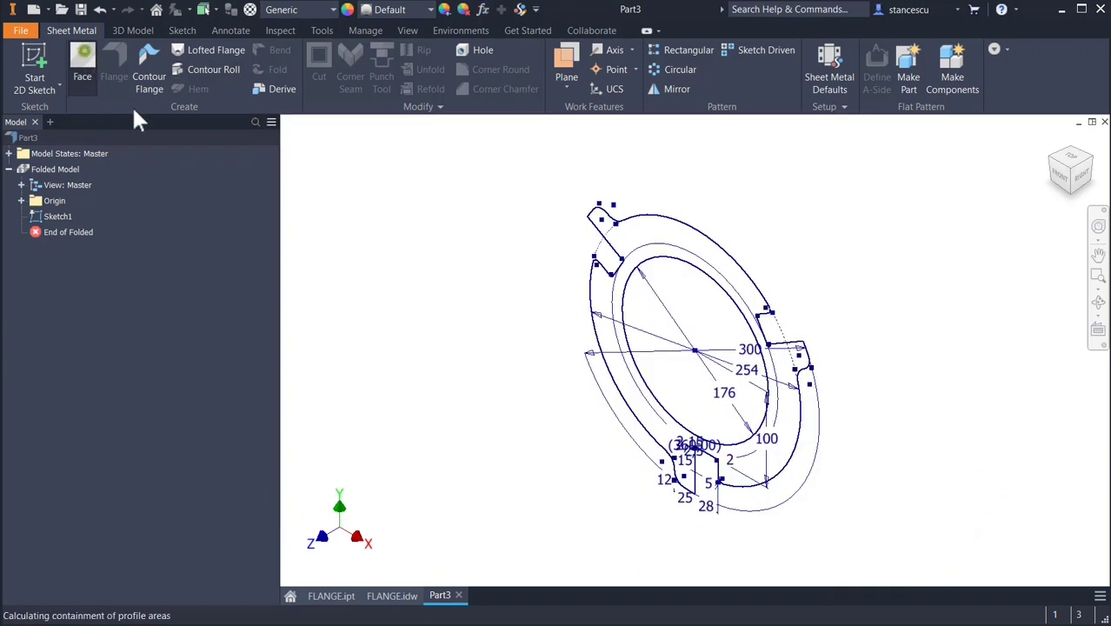
click(730, 261)
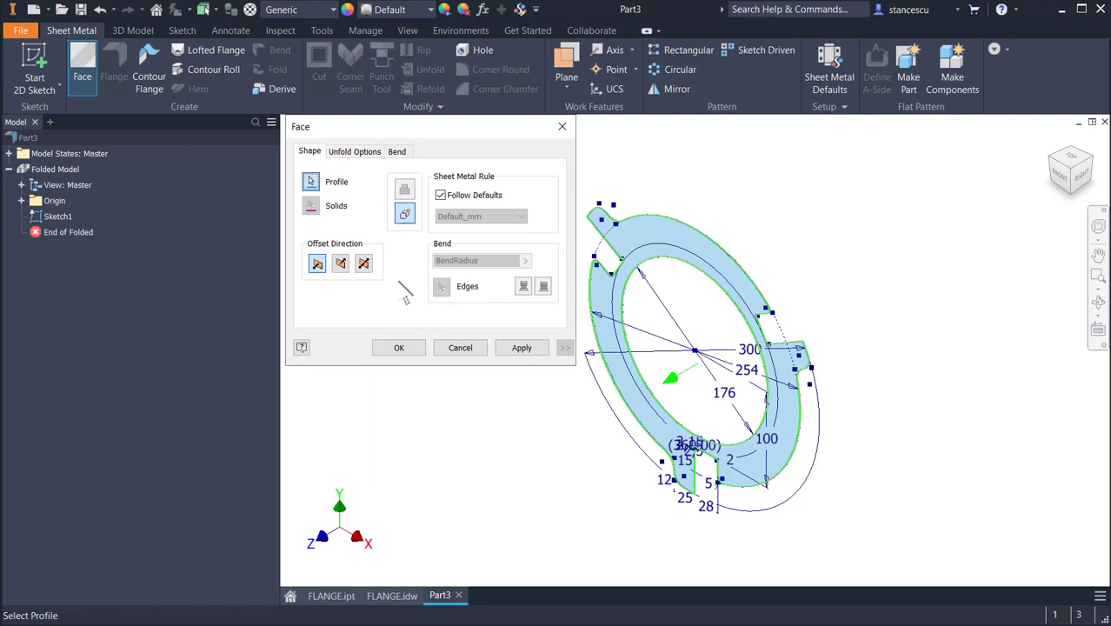
scroll(754, 294, up, 3)
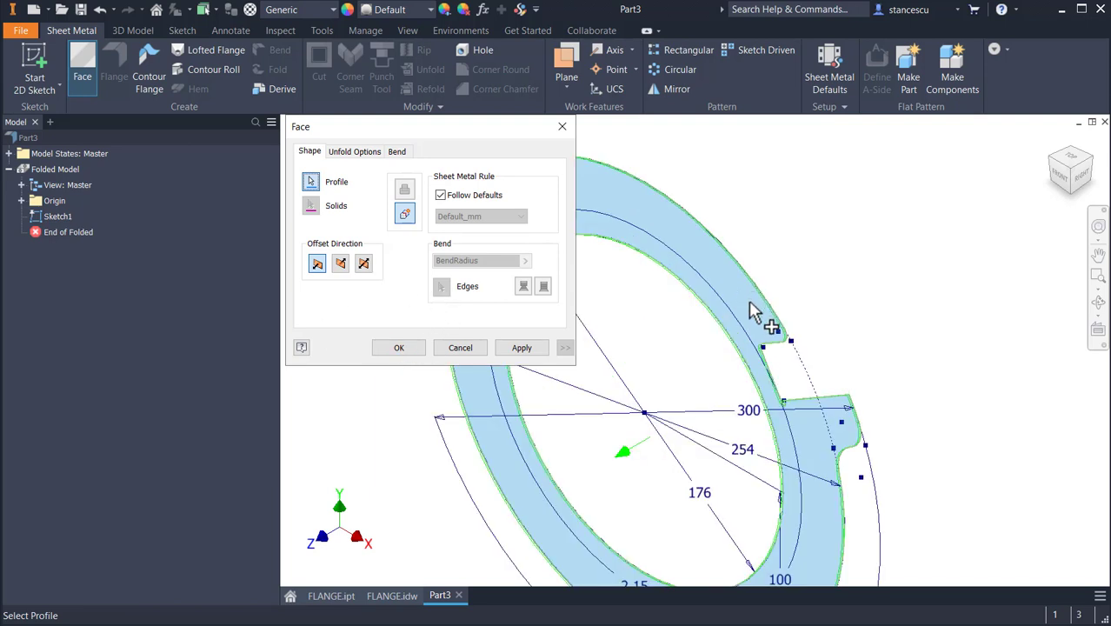
scroll(756, 315, up, 2)
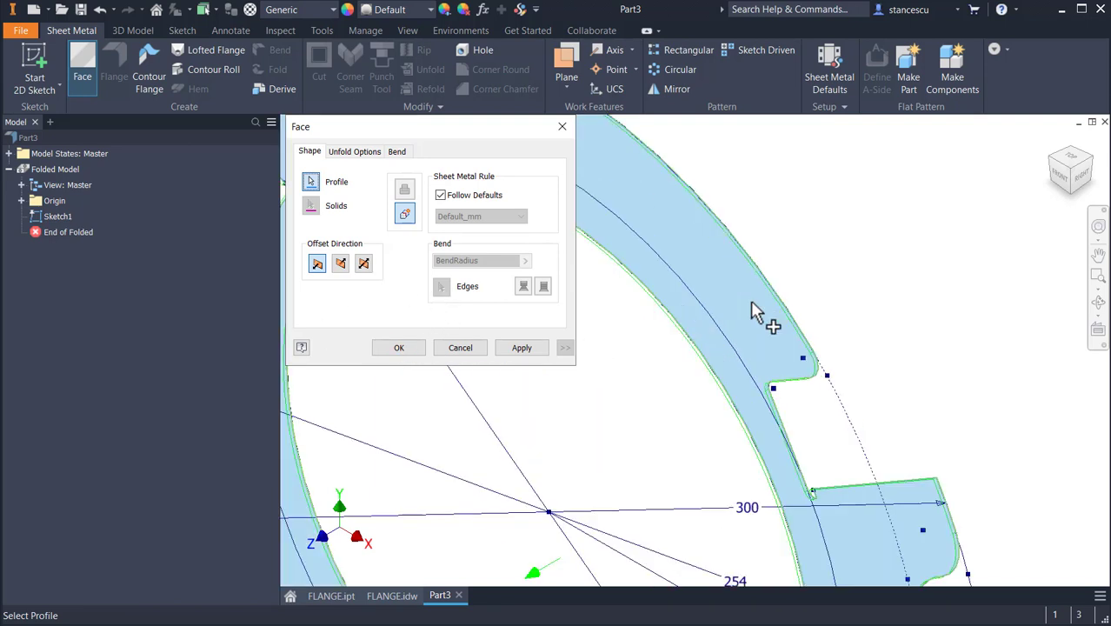
click(395, 347)
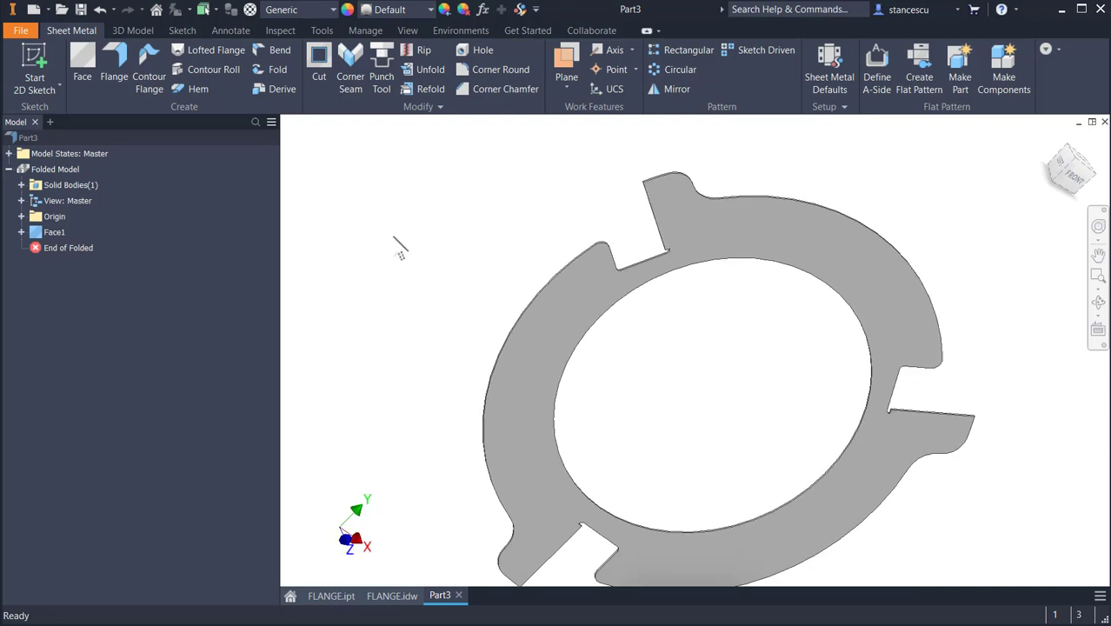
- Assign the Steel, Carbon material from the Inventor Material Library to the part
click(304, 11)
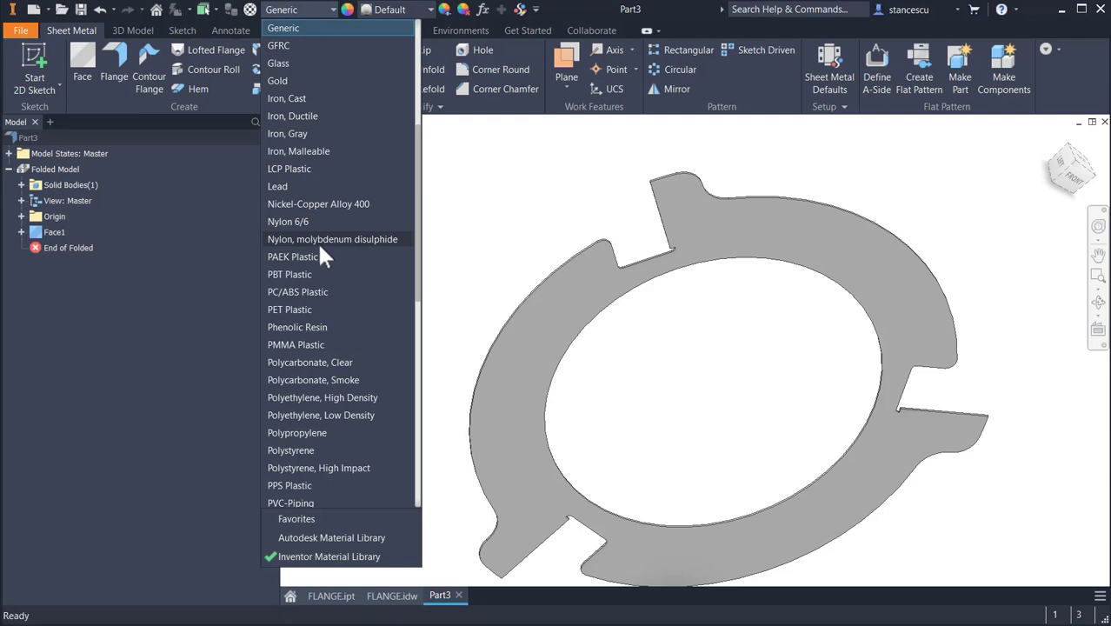
scroll(316, 240, down, 7)
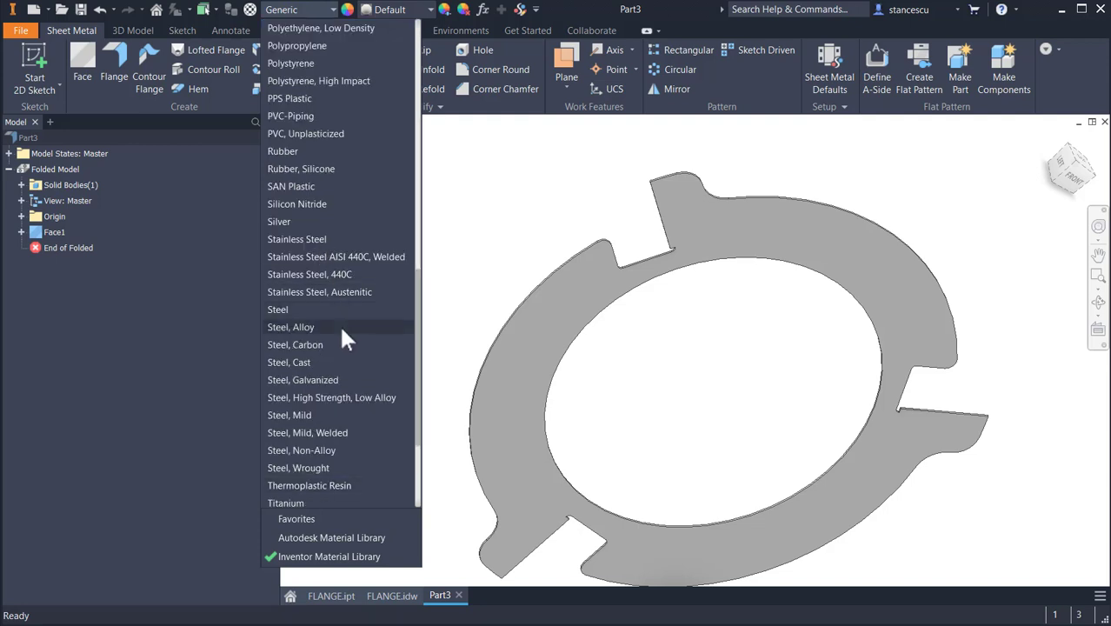
click(315, 341)
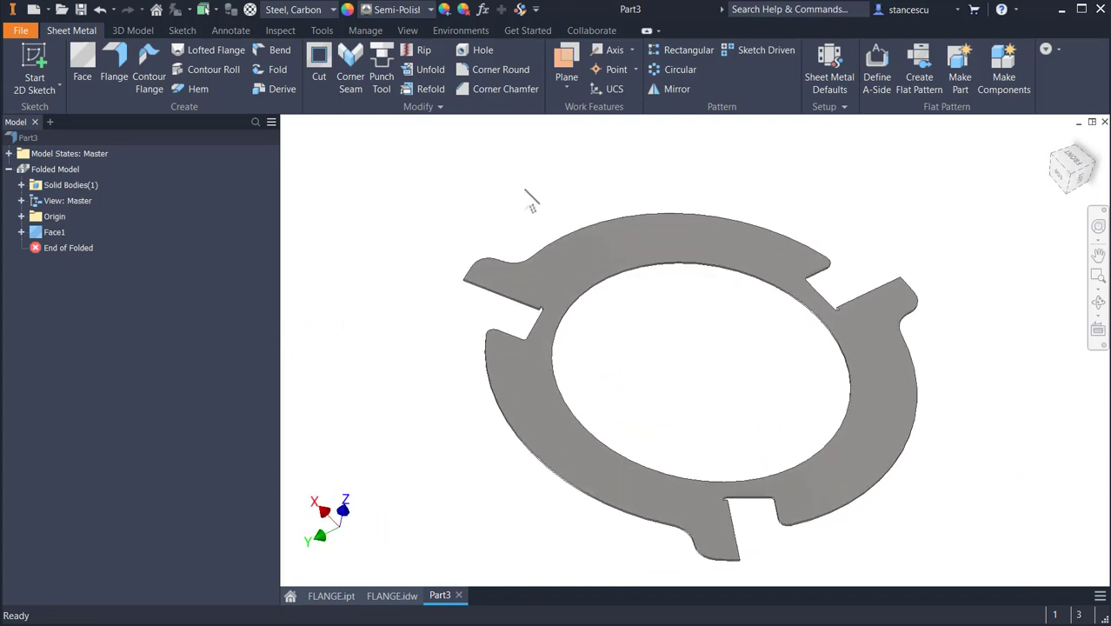
- Add a 20 mm high flange at 90 degrees along the long straight edge of the tab beside the lower notch
key(F6)
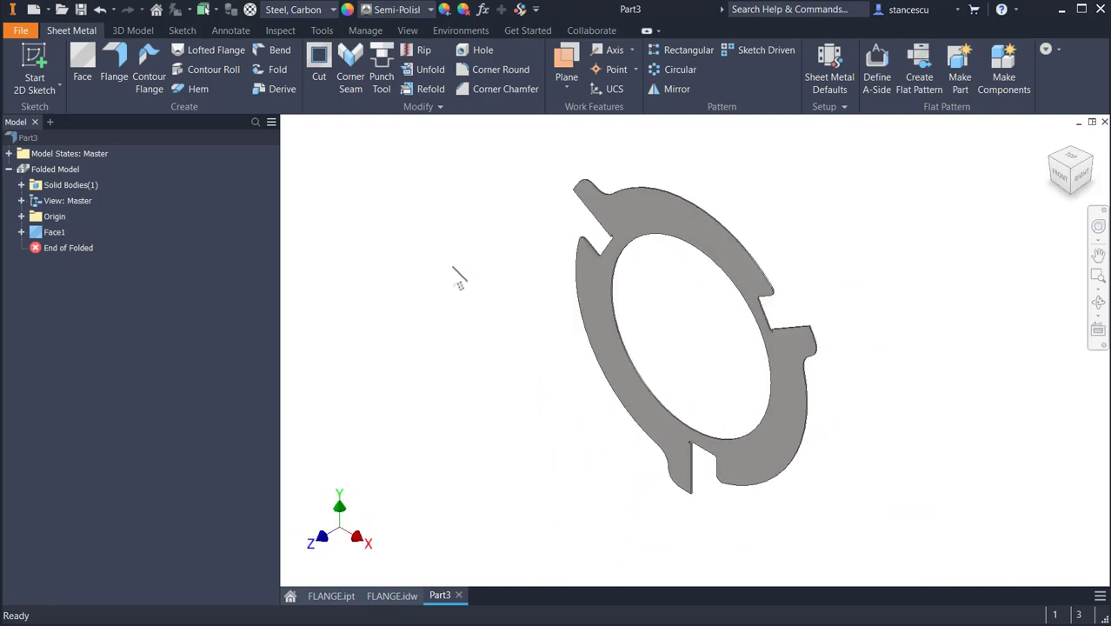
click(114, 58)
scroll(635, 496, up, 6)
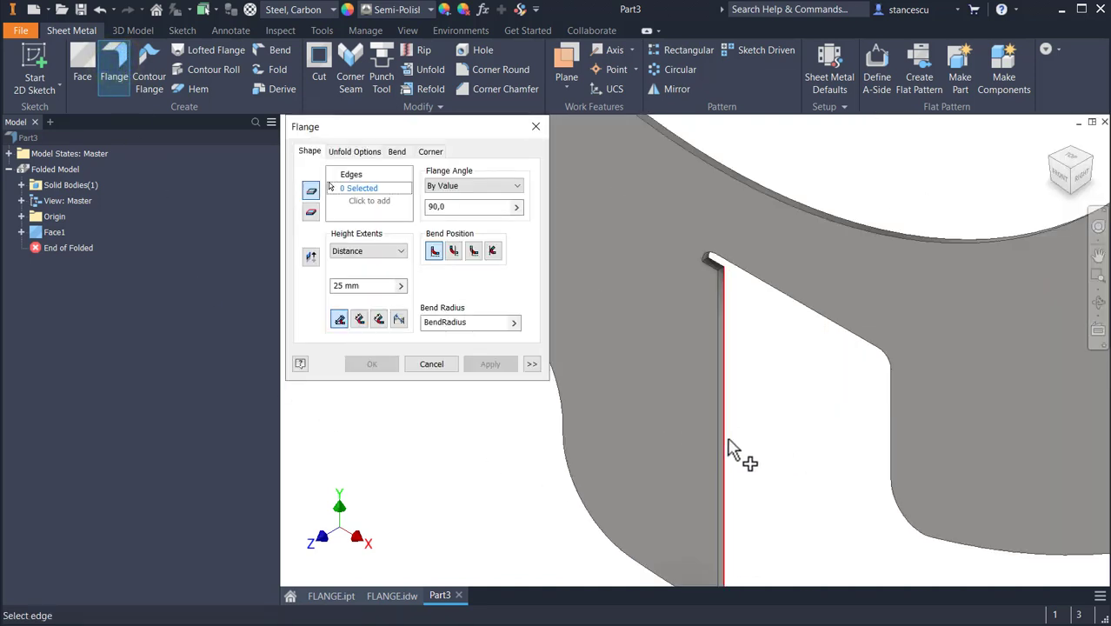
click(721, 438)
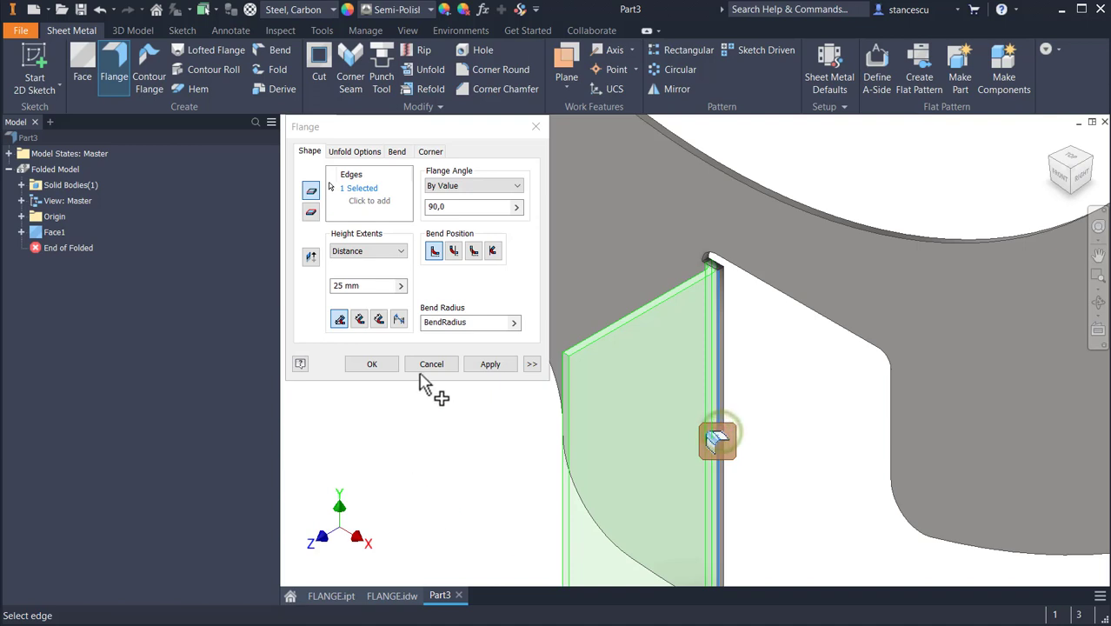
click(383, 284)
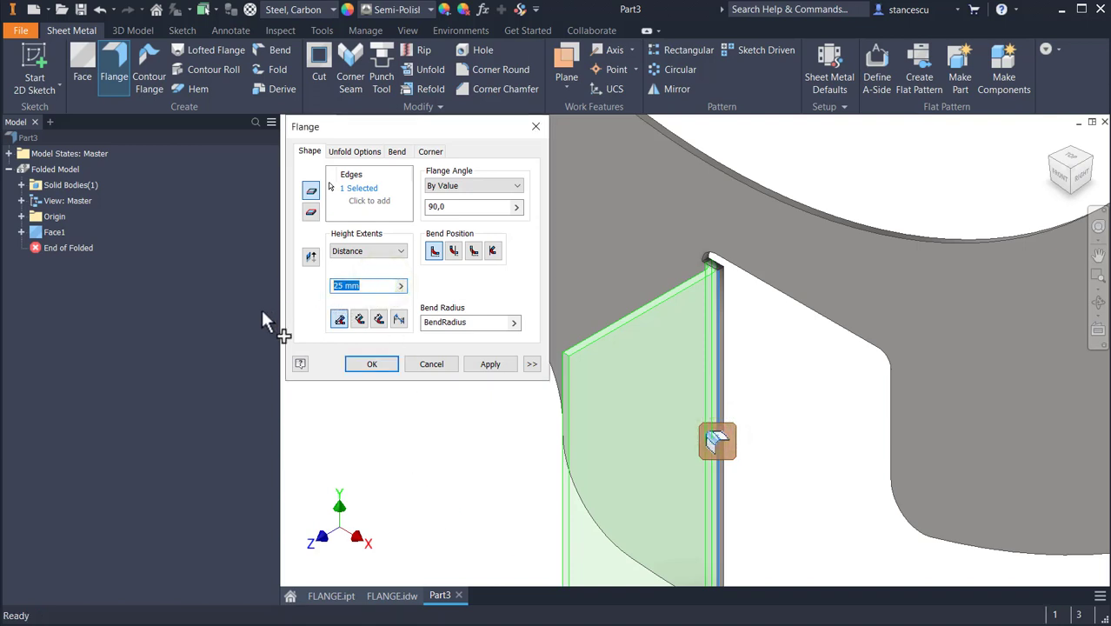
text(20)
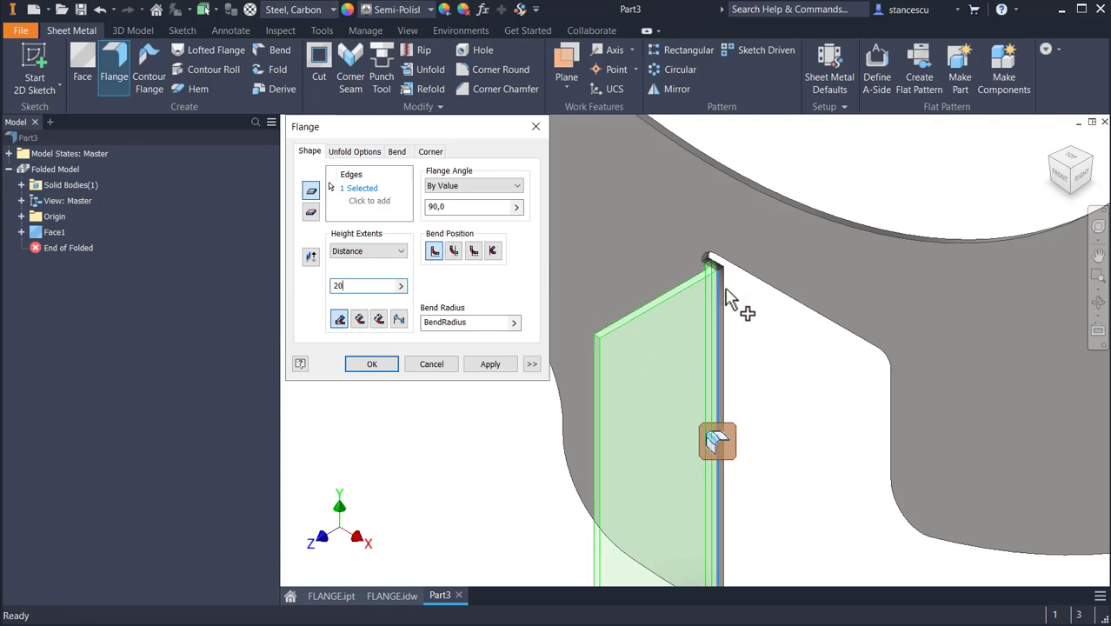
scroll(725, 282, down, 2)
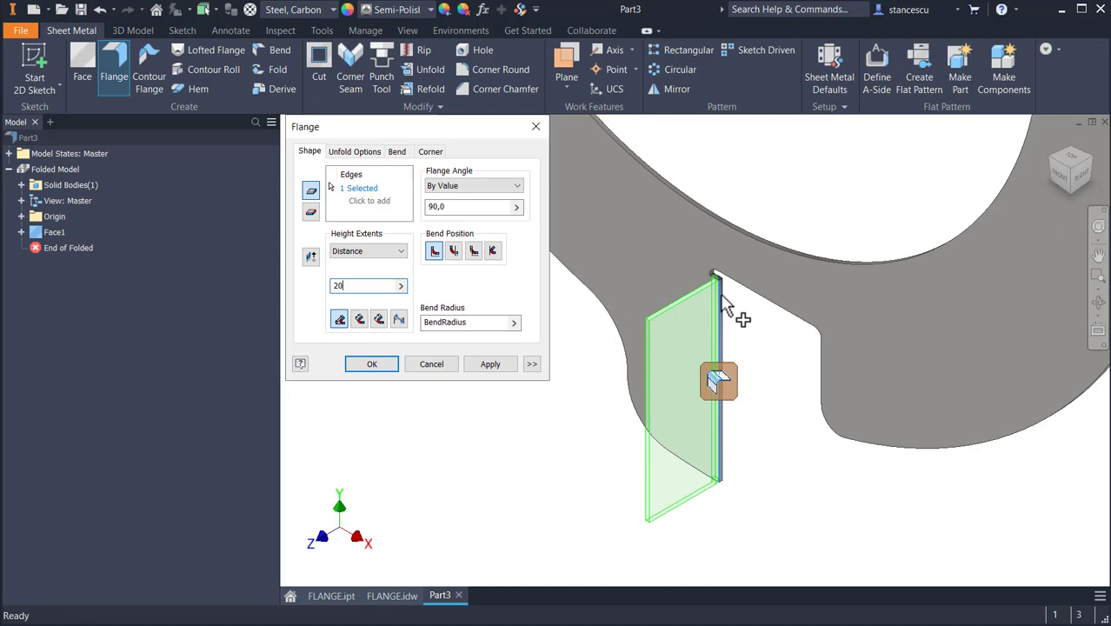
scroll(744, 231, up, 5)
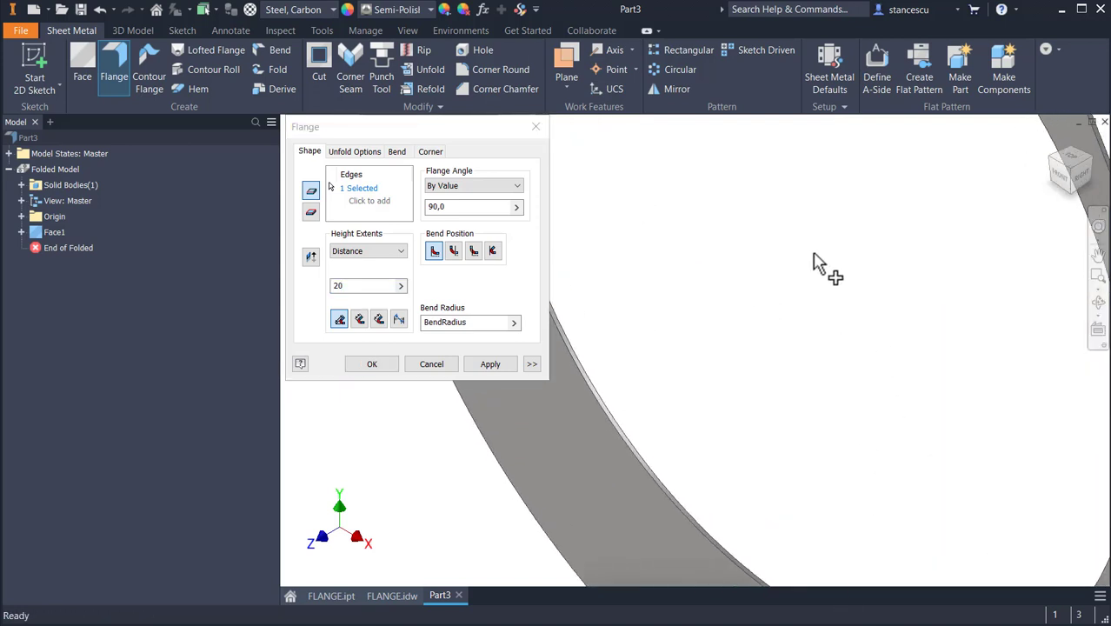
scroll(831, 463, down, 4)
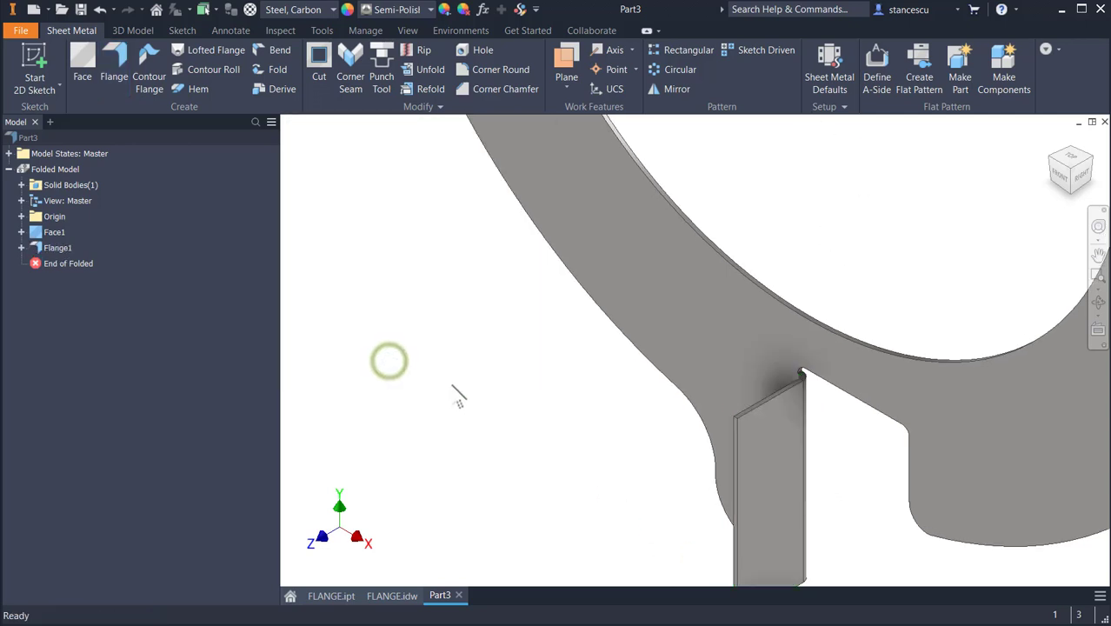
middle_drag(524, 362, 523, 239)
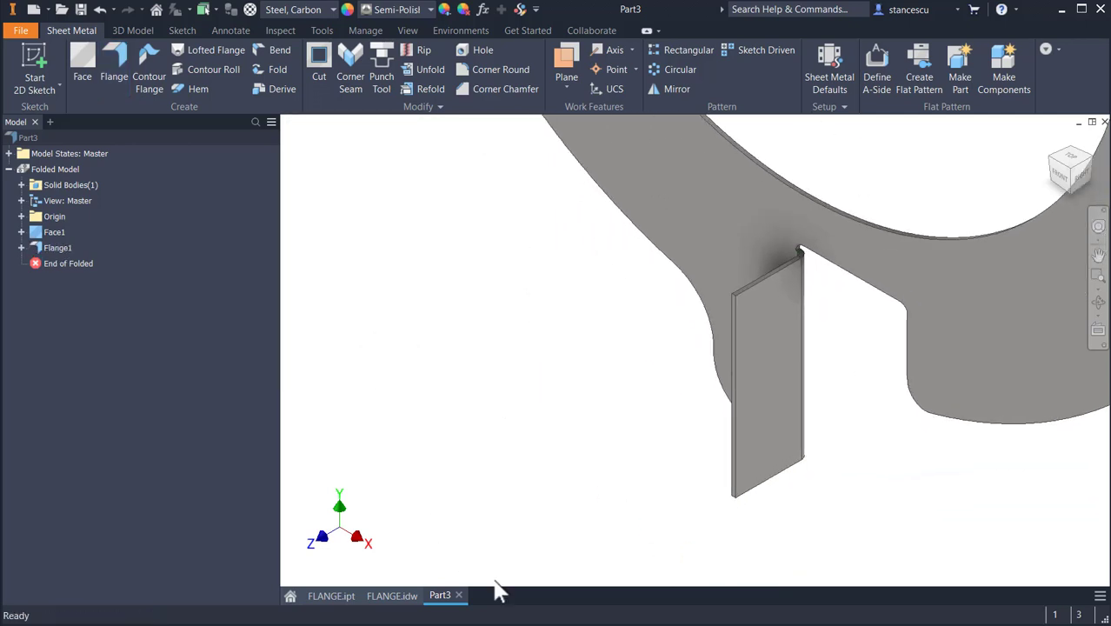
- Examine the side view in the FLANGE.idw drawing for the bent tab's width and corner radius, and return to Part3
click(392, 596)
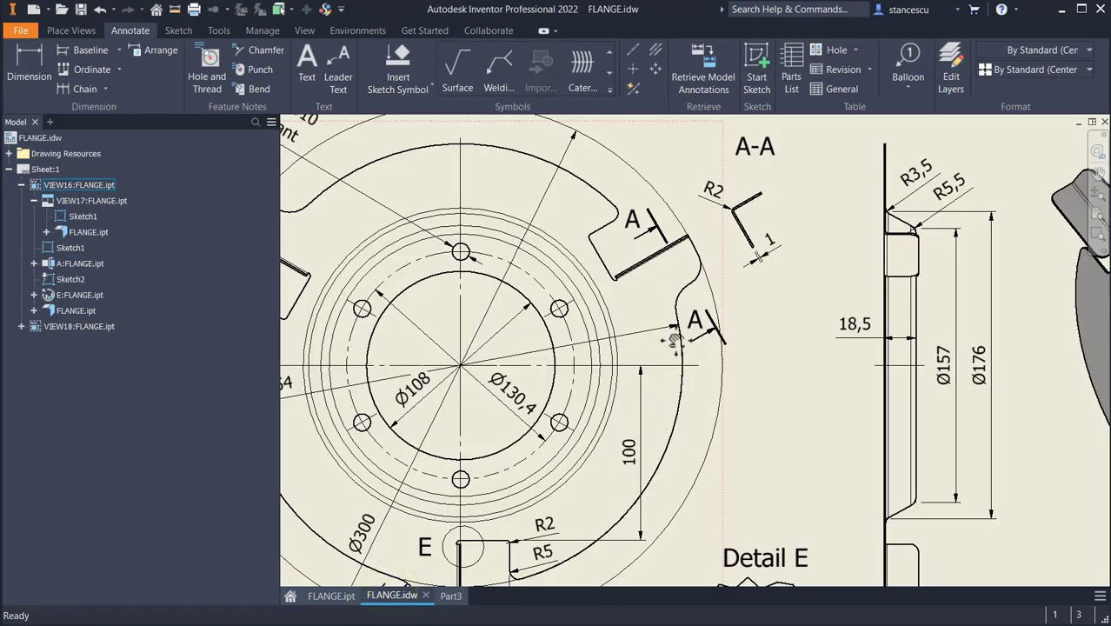
scroll(928, 372, up, 2)
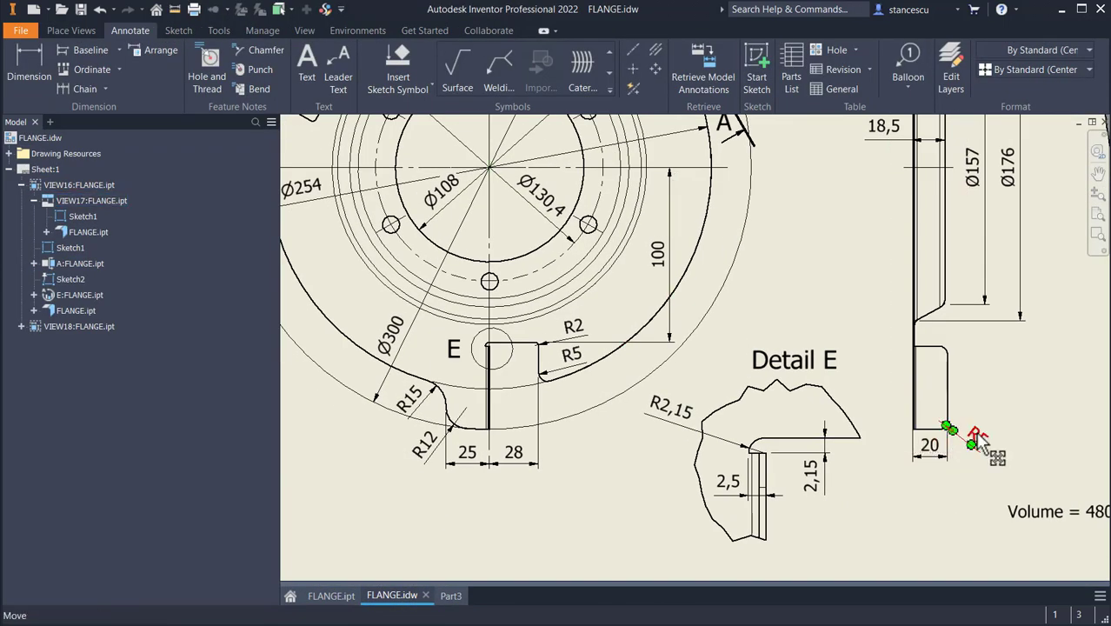
click(955, 322)
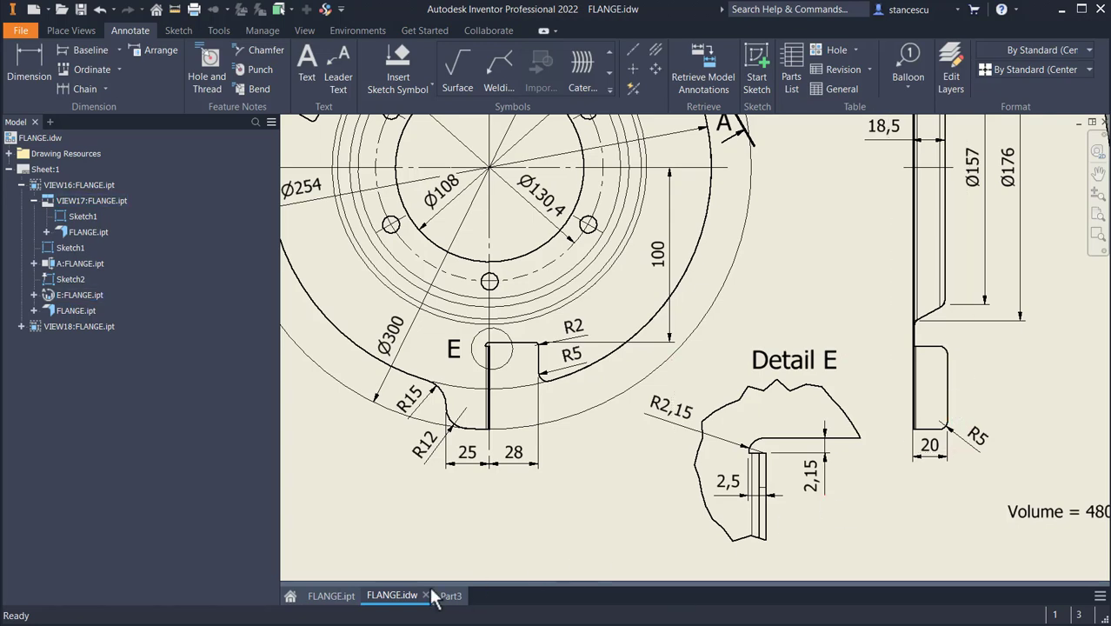
click(460, 597)
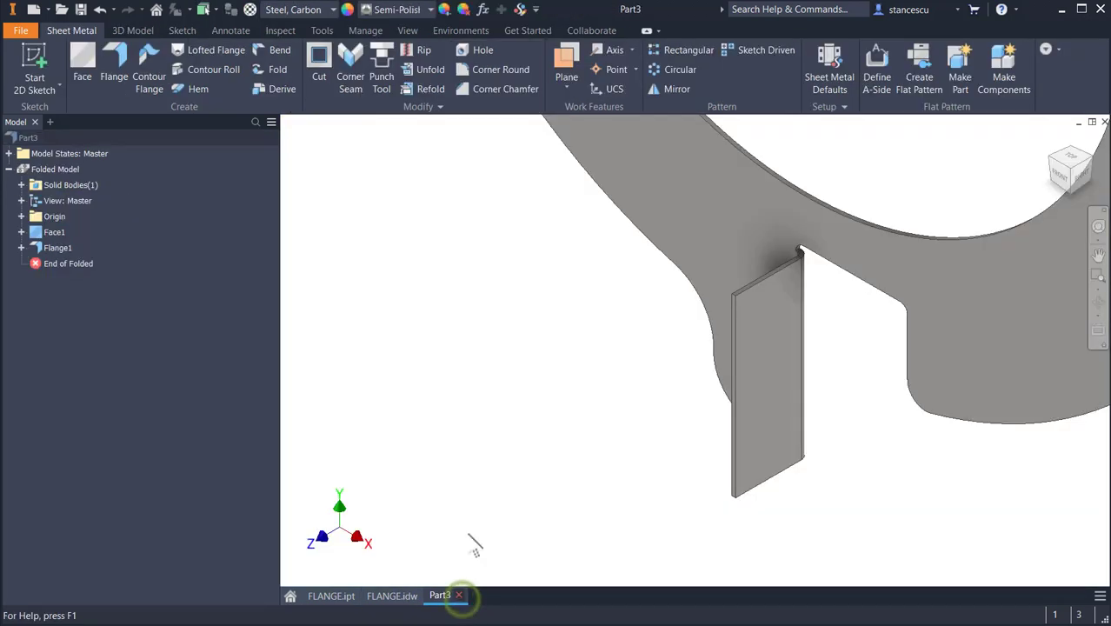
- Round the two outer corners of the new flange with a 5 mm corner round
click(487, 76)
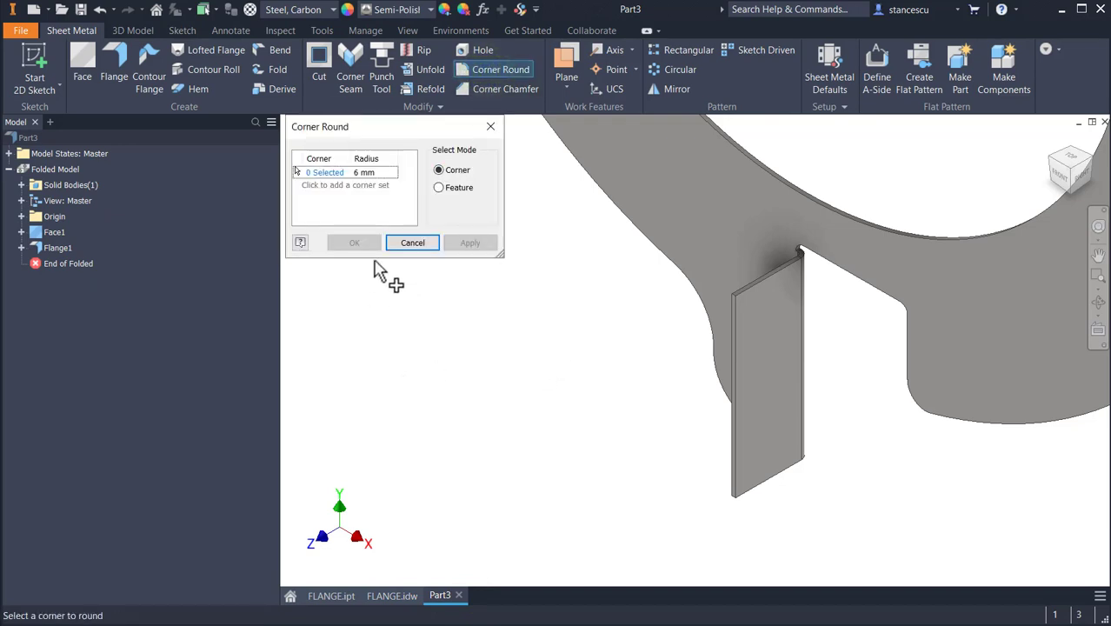
click(356, 172)
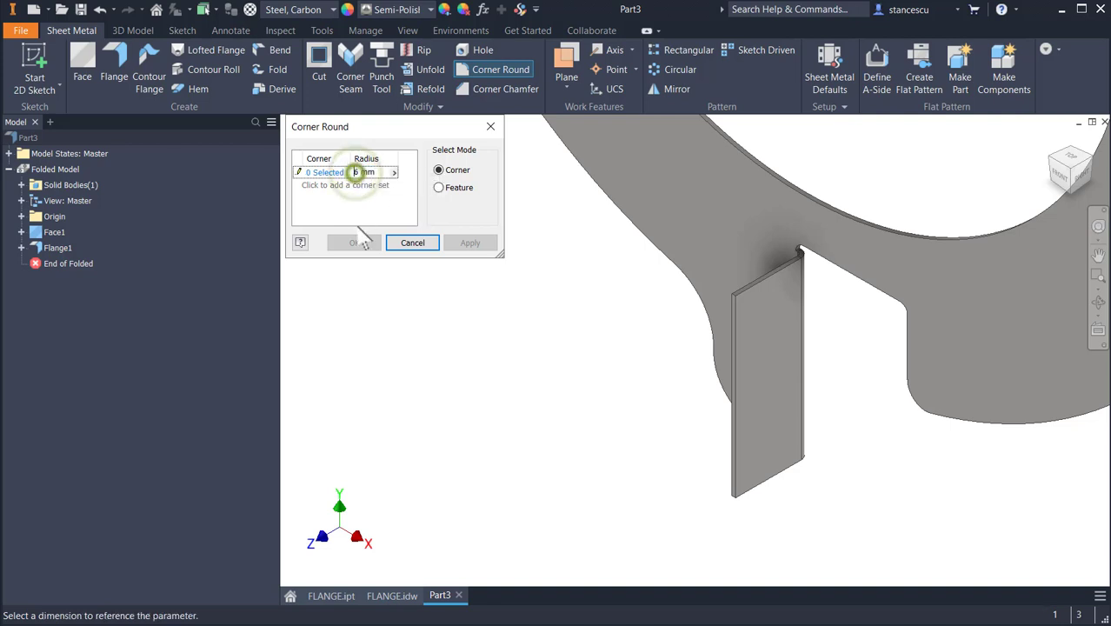
key(Delete)
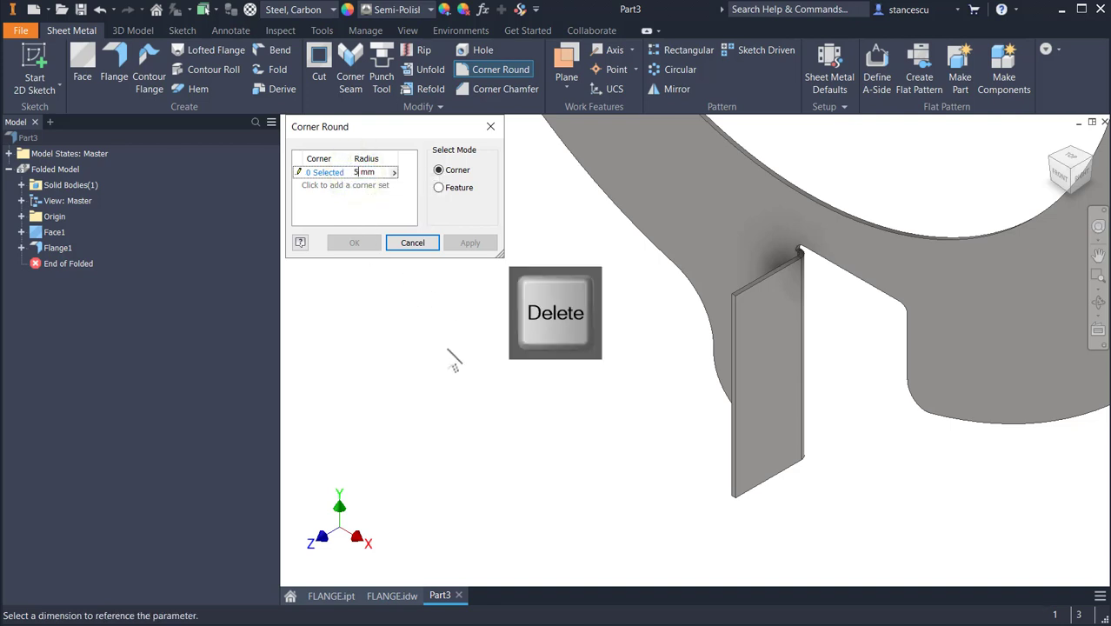
click(296, 172)
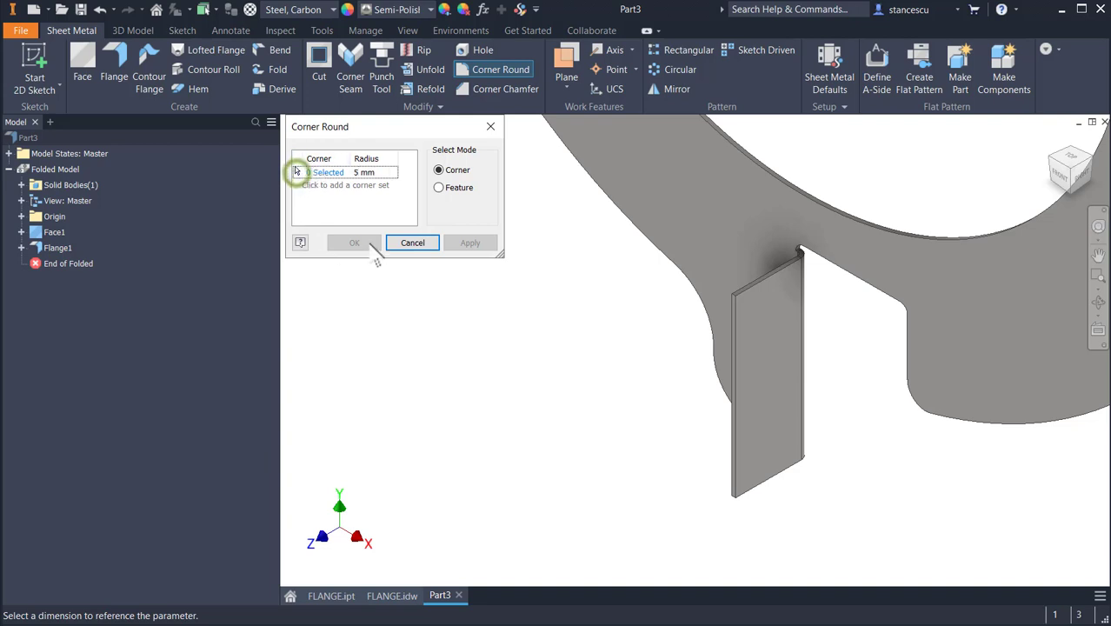
click(732, 298)
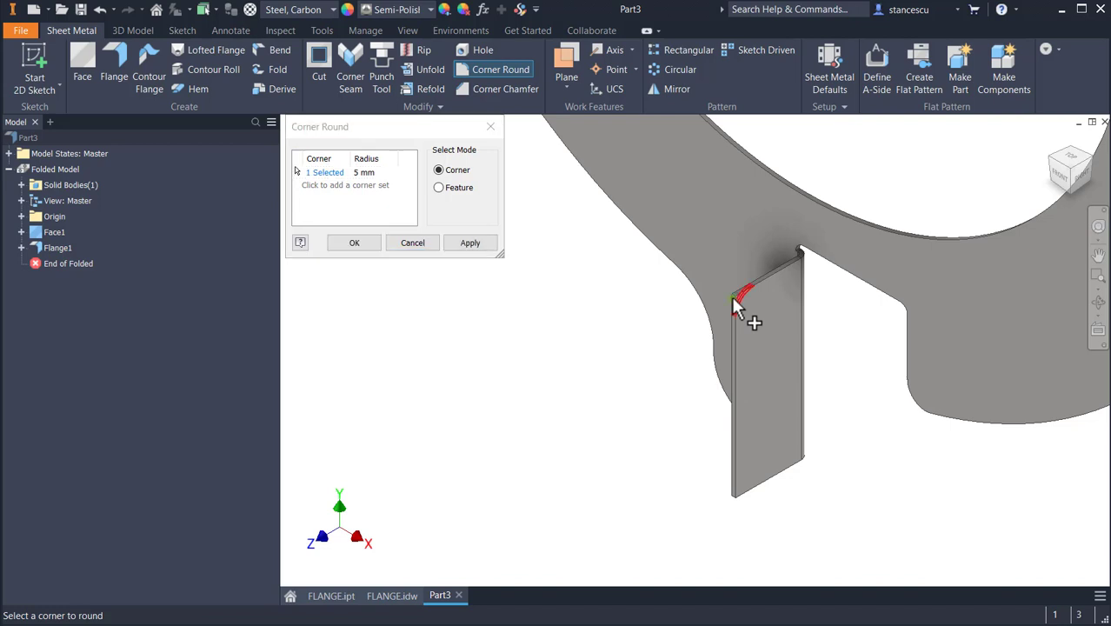
click(734, 499)
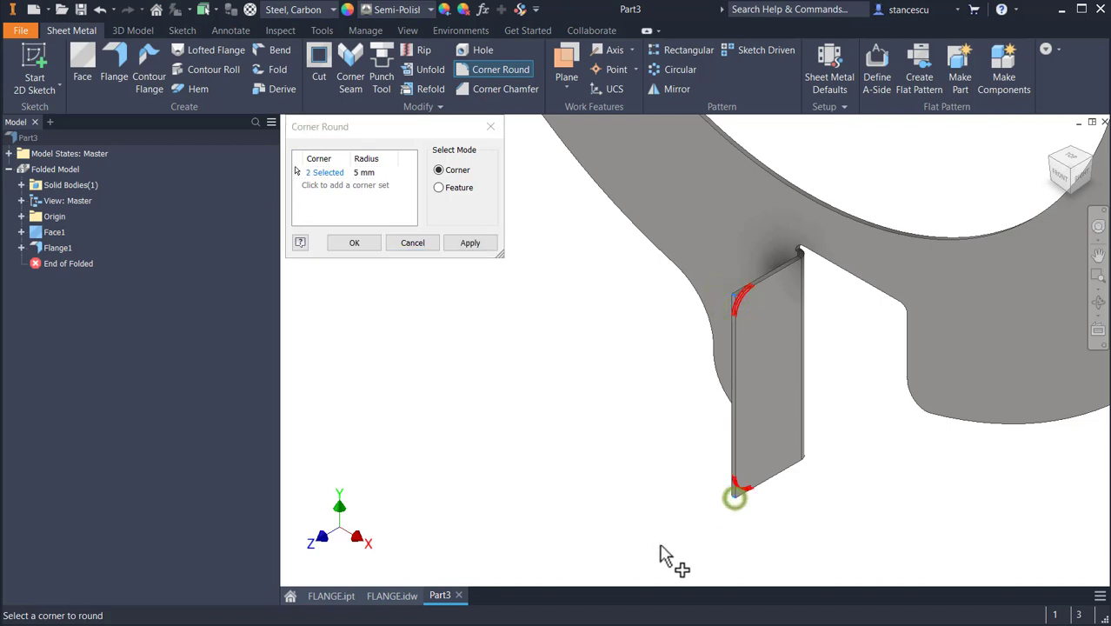
click(358, 237)
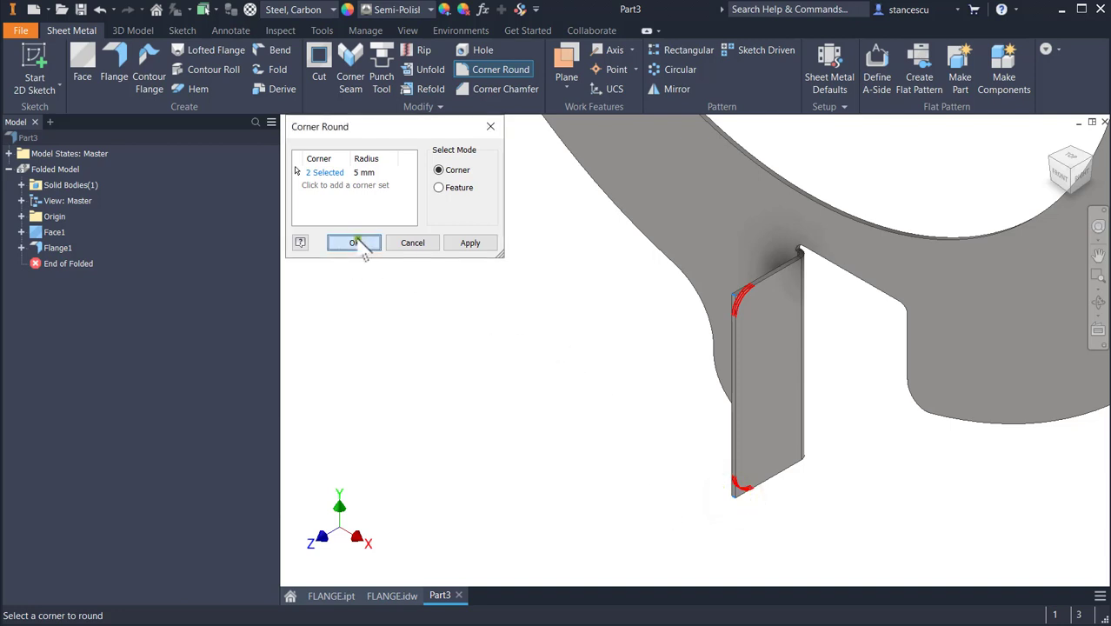
- Pattern the bent flange and its 5 mm corner round circularly about the Z axis, with 3 occurrences over 360 degrees
shift+middle_drag(648, 407, 674, 407)
scroll(739, 430, down, 5)
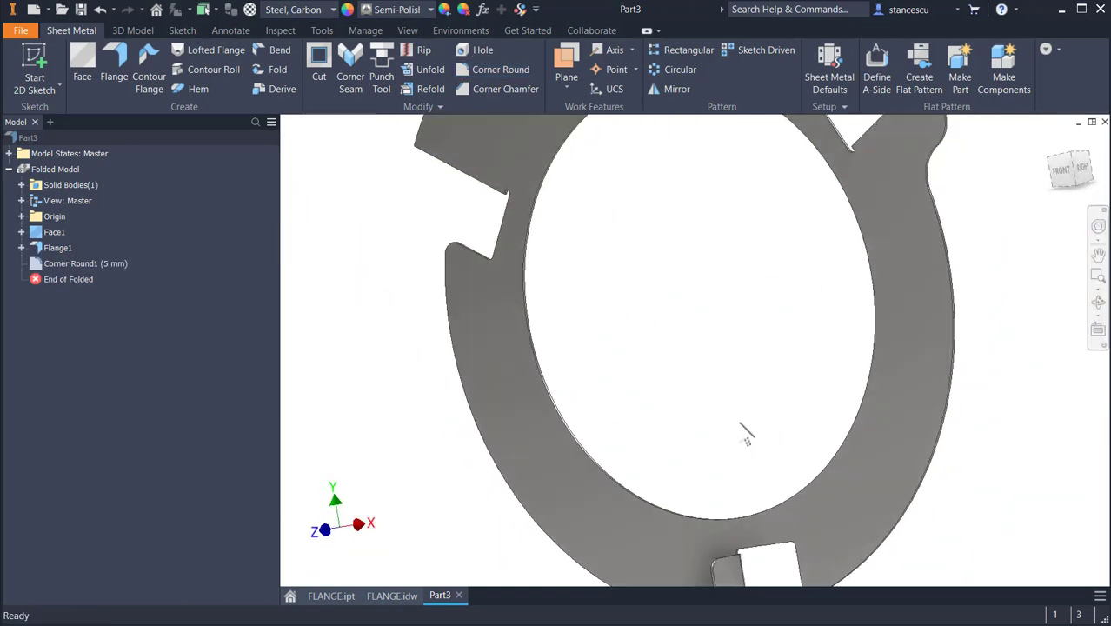
shift+middle_drag(738, 434, 712, 516)
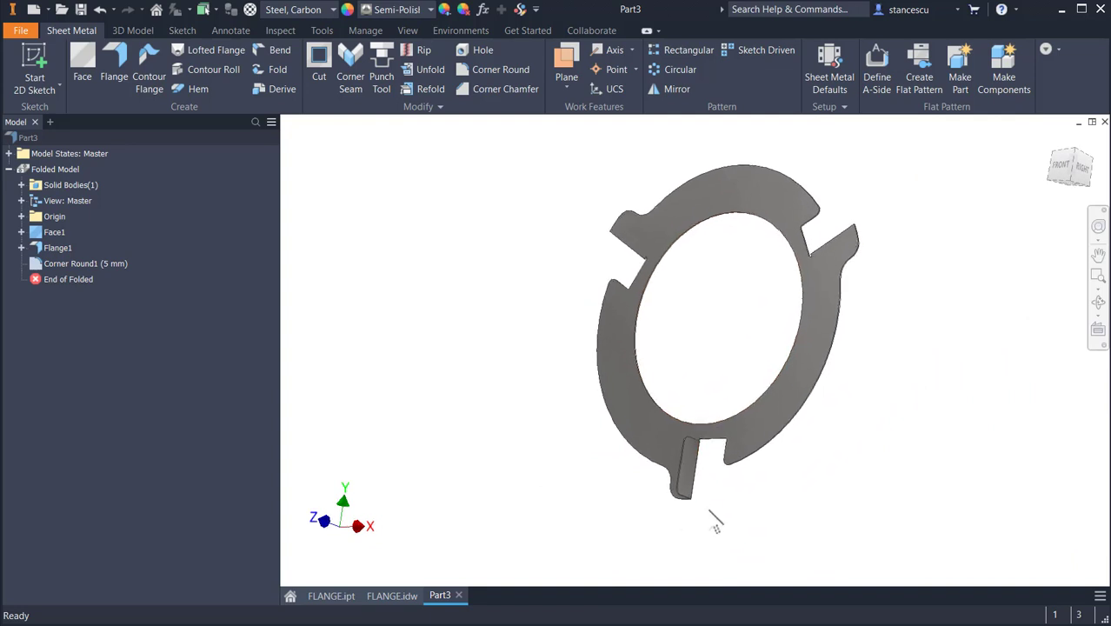
scroll(722, 457, up, 5)
shift+middle_drag(708, 452, 823, 319)
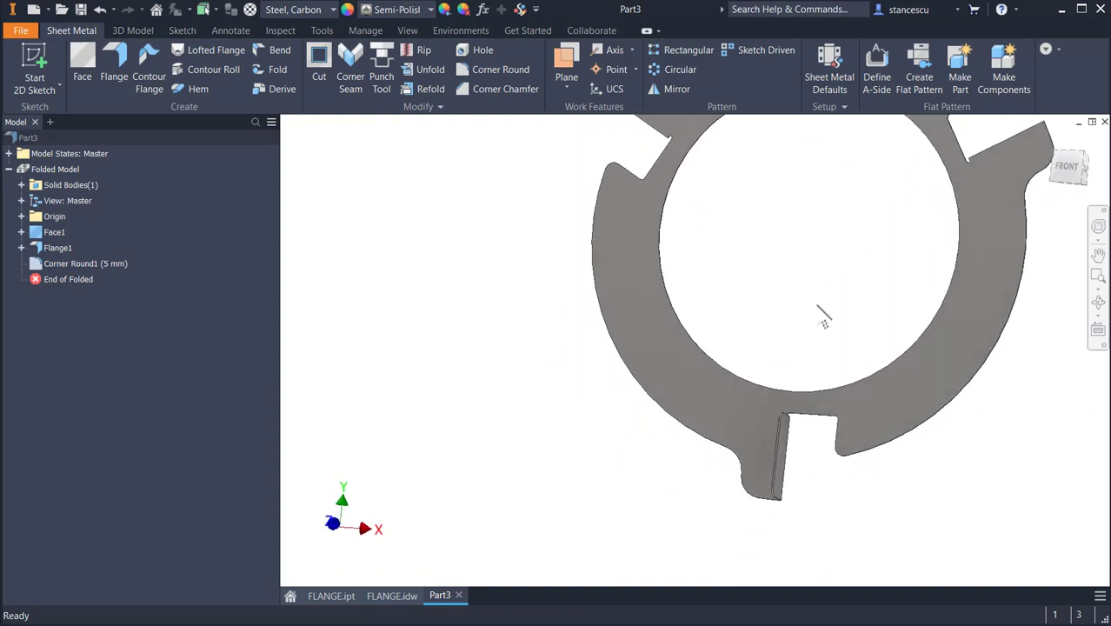
shift+middle_drag(769, 247, 614, 317)
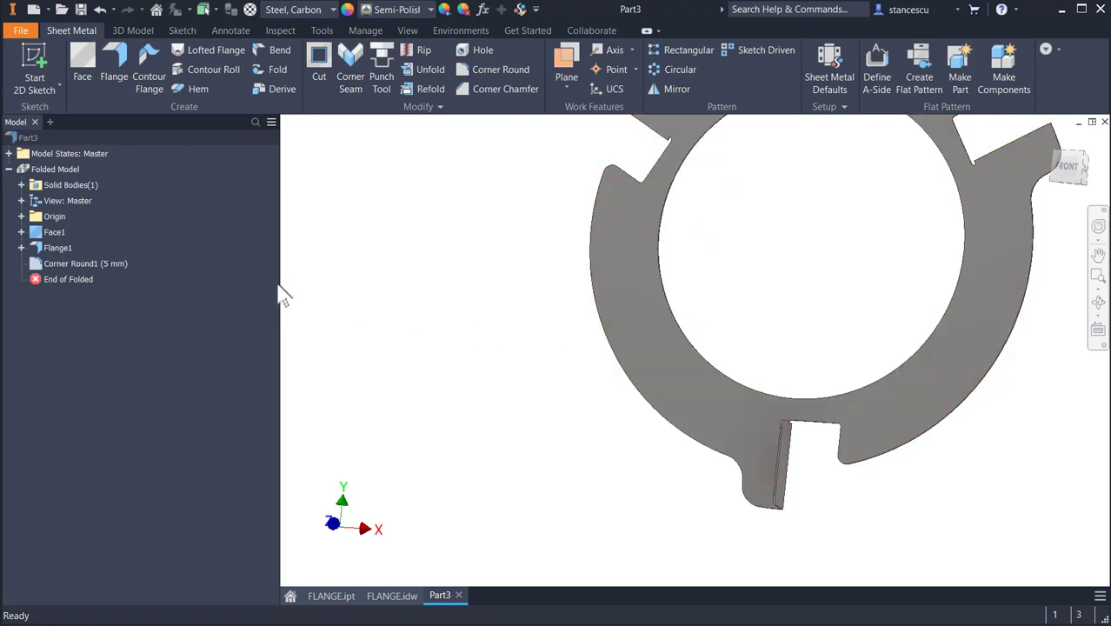
click(669, 70)
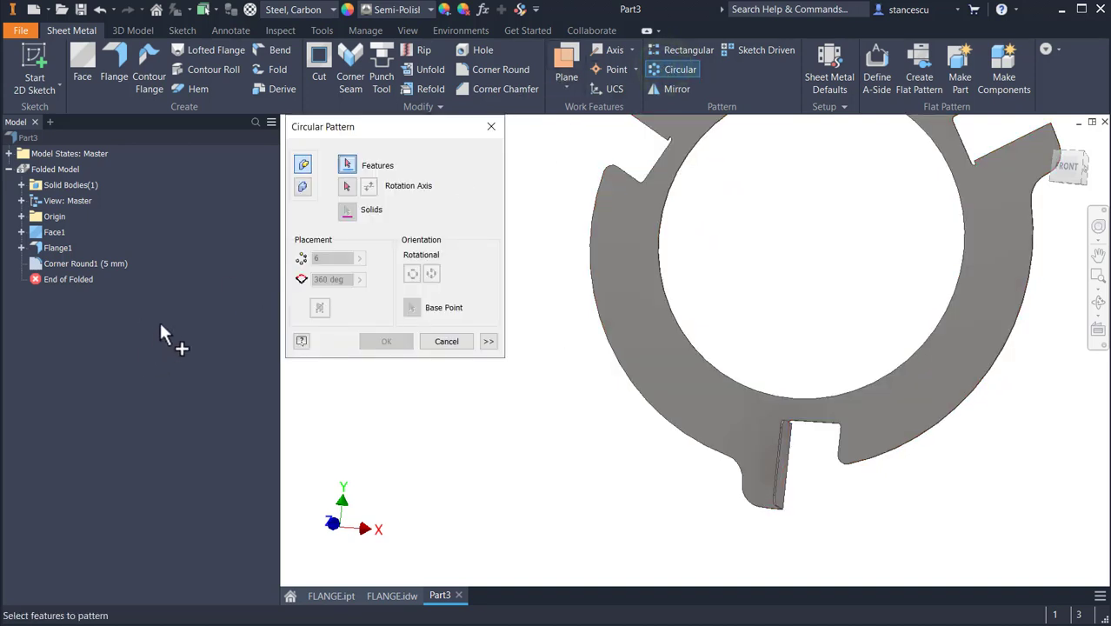
click(56, 245)
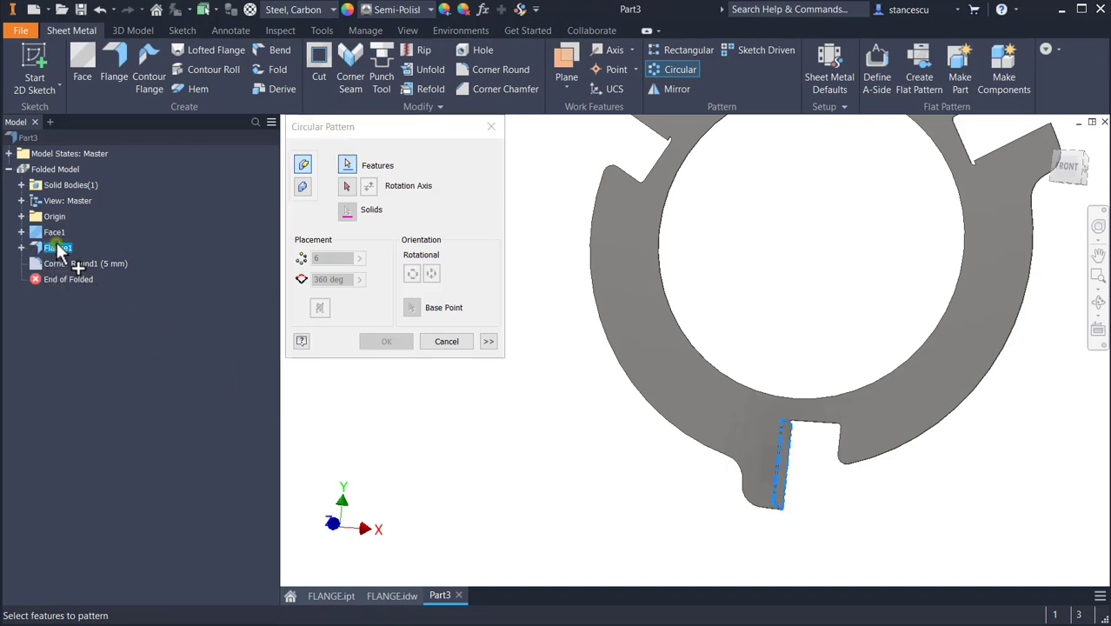
click(65, 265)
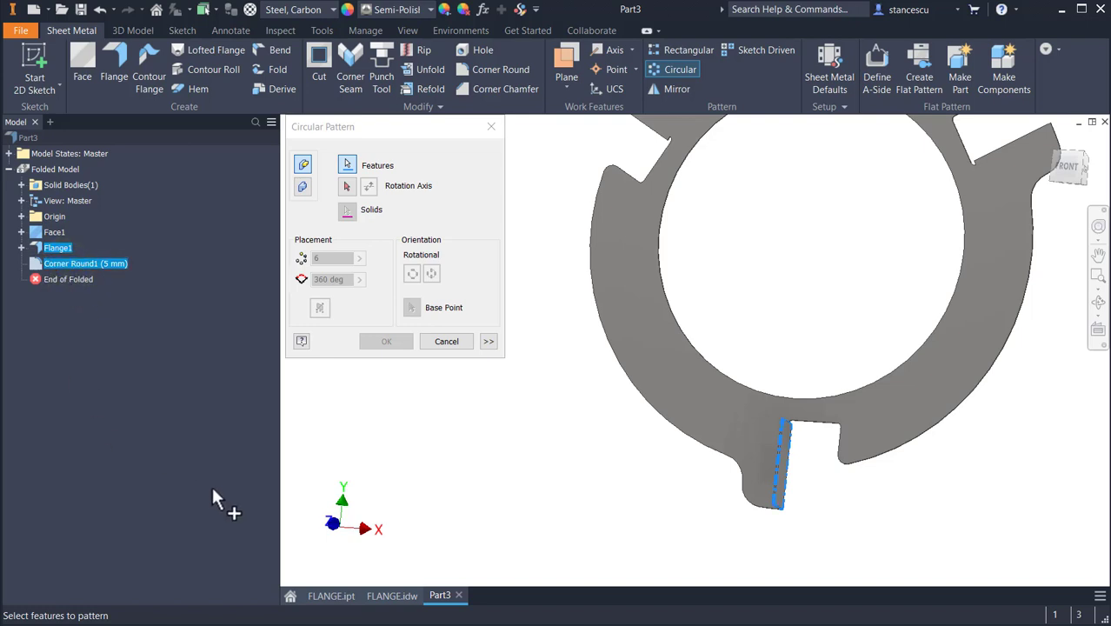
click(347, 185)
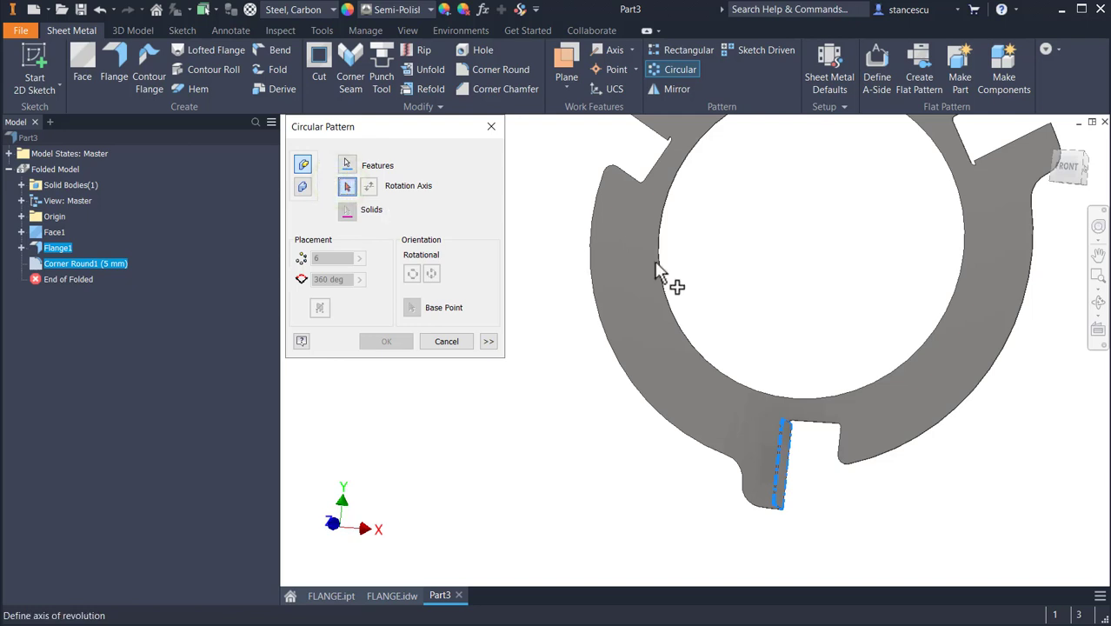
click(20, 217)
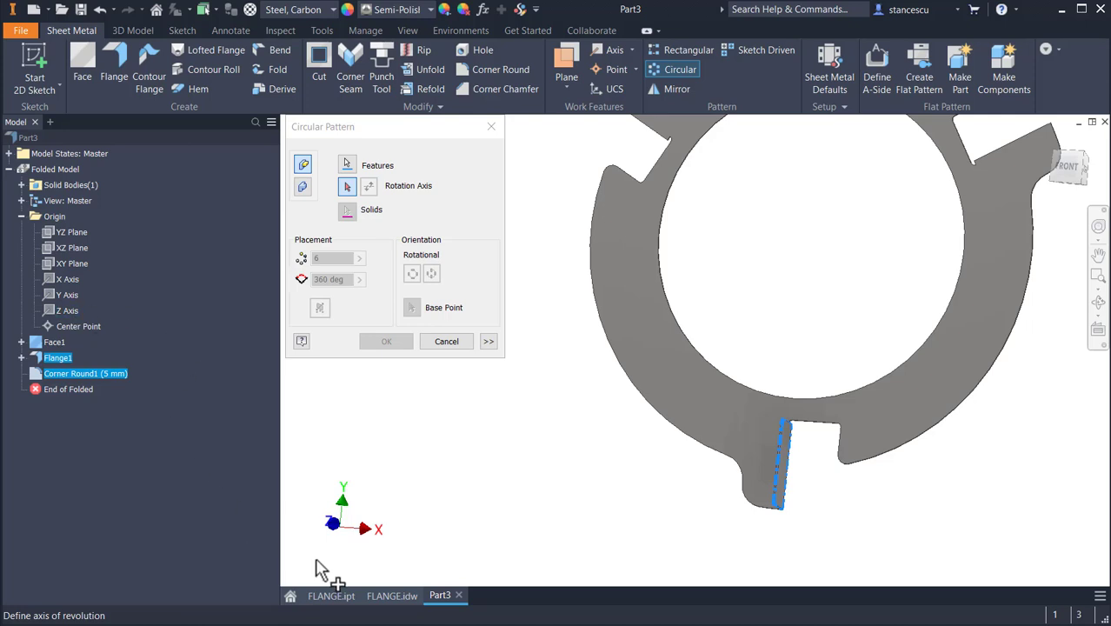
click(62, 310)
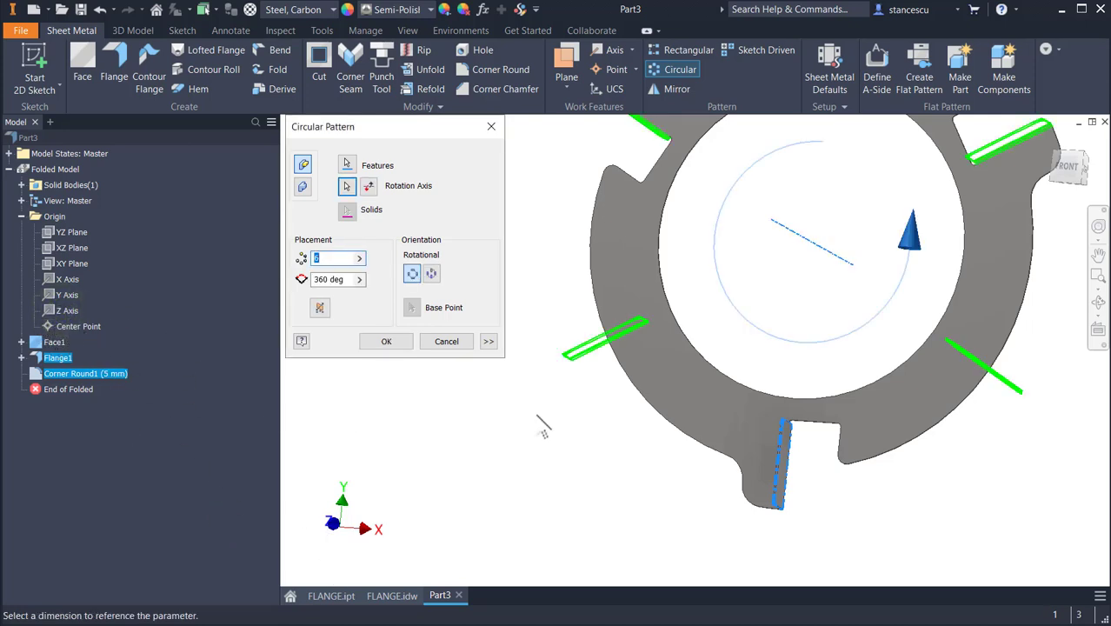
shift+middle_drag(532, 441, 418, 304)
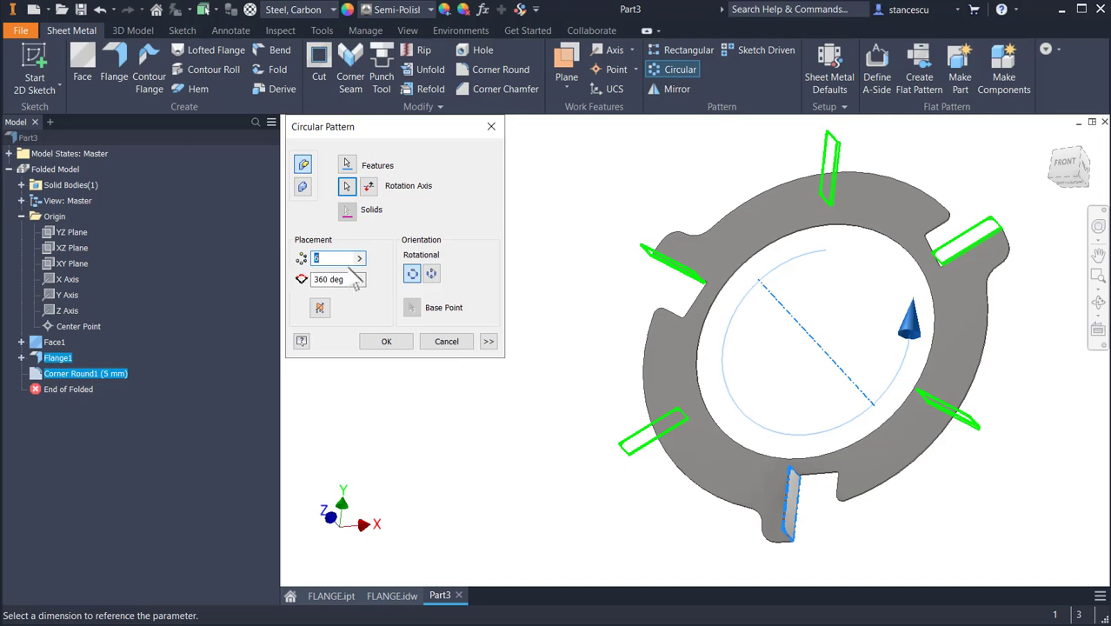
text(3)
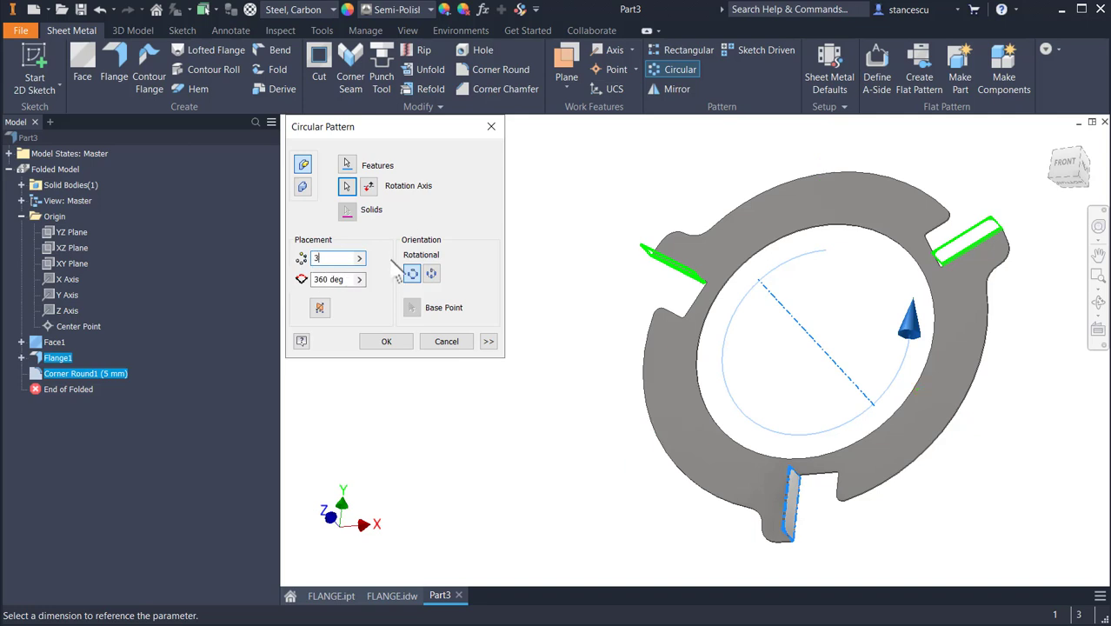
click(385, 342)
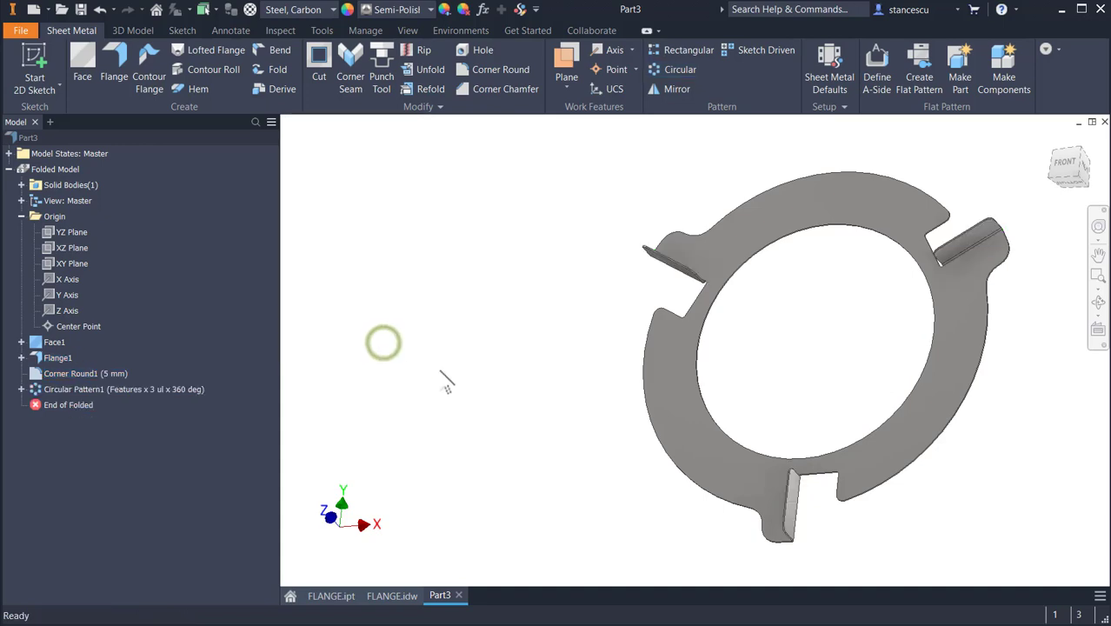
- Start a new sketch on the YZ plane and slice the model graphics at the sketch plane
shift+middle_drag(670, 394, 644, 379)
click(530, 346)
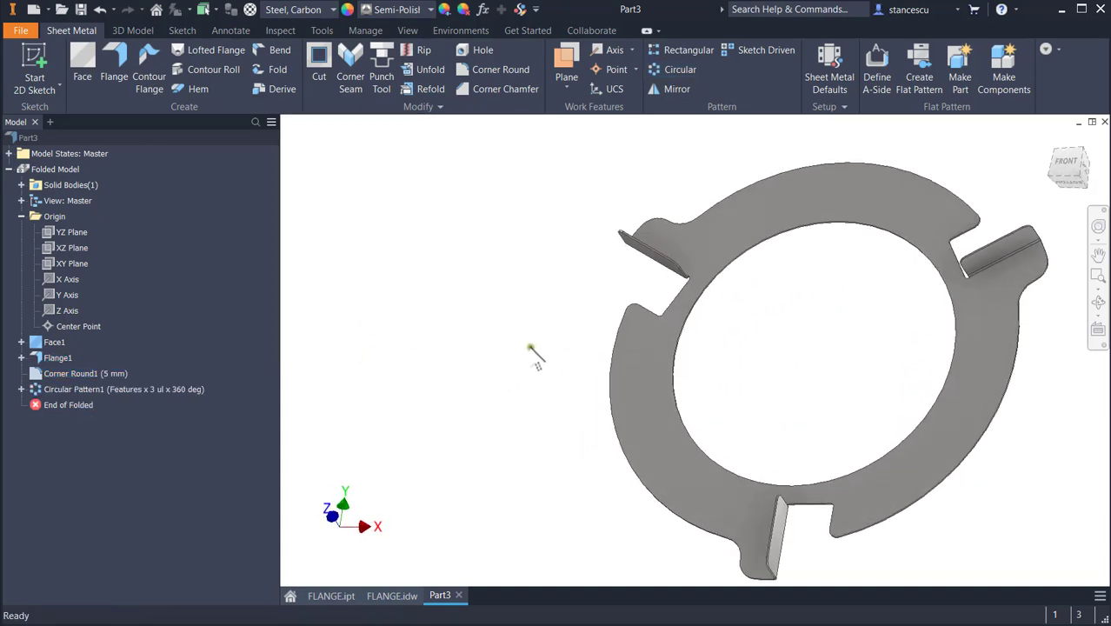
key(F6)
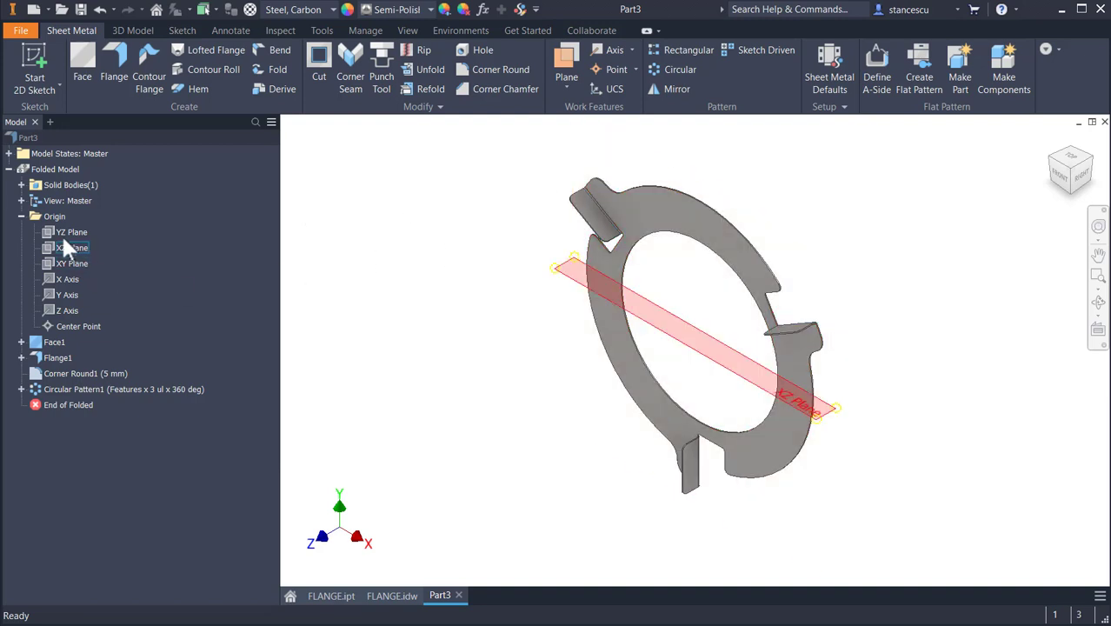
click(61, 230)
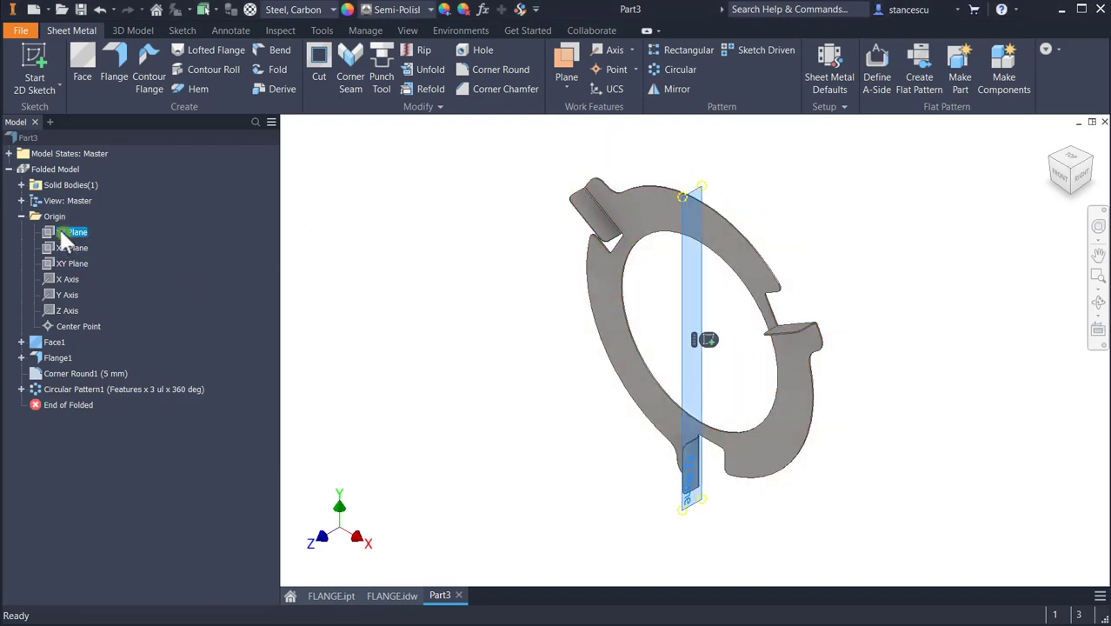
click(707, 339)
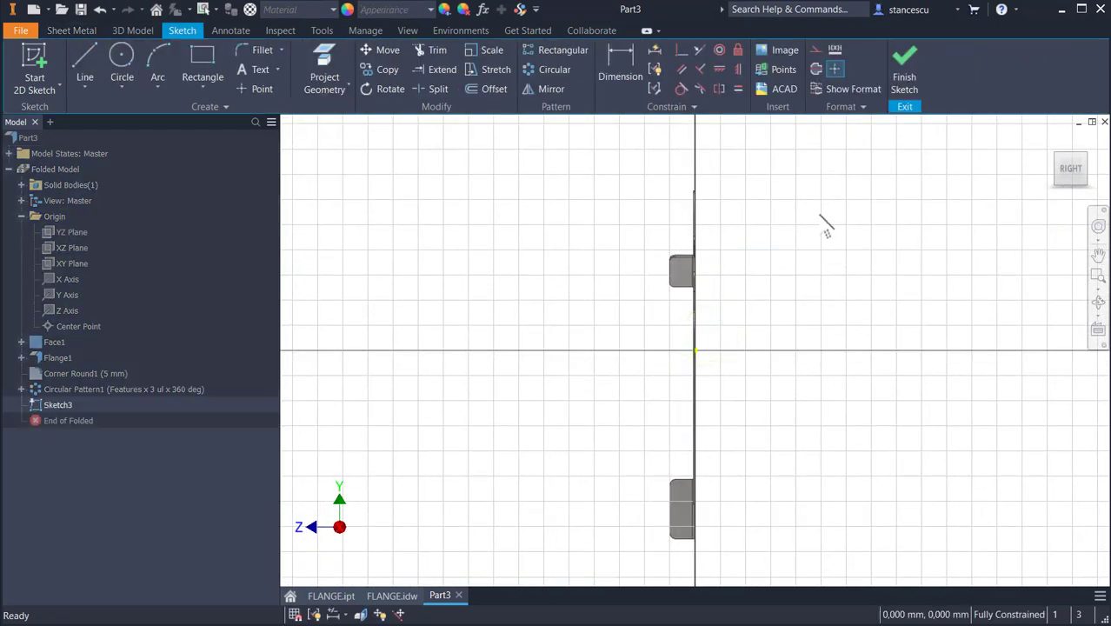
key(F7)
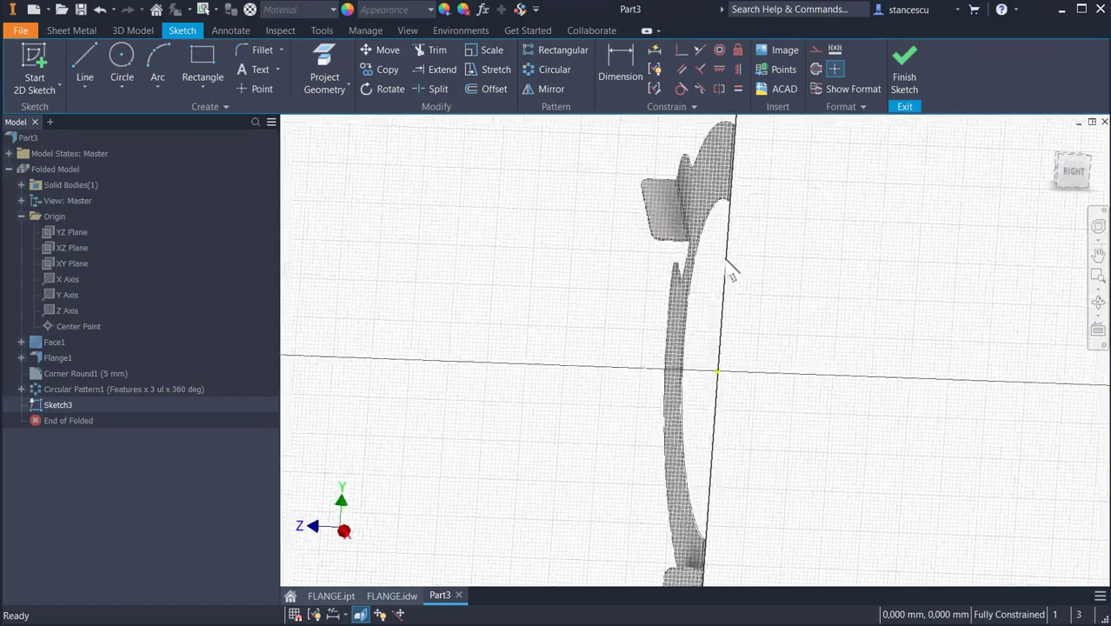
- Project the sheet's cut edge at the top of the large inner hole into the sketch
scroll(725, 269, up, 6)
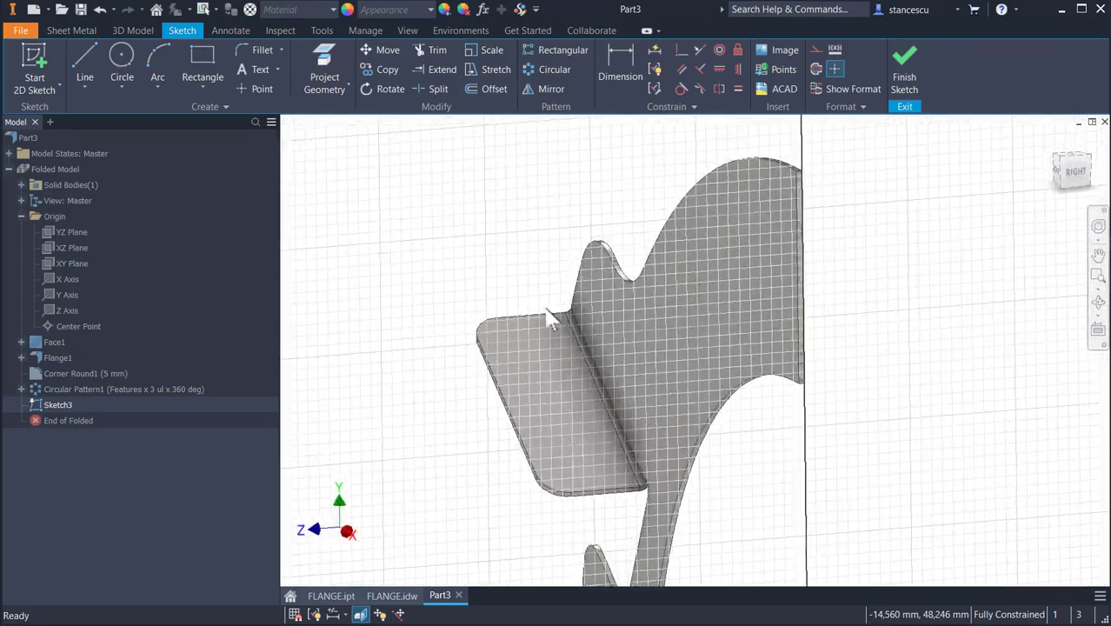
shift+middle_drag(547, 311, 552, 313)
scroll(802, 380, up, 3)
mouse_move(806, 382)
middle_down()
mouse_move(724, 372)
mouse_move(723, 346)
middle_up()
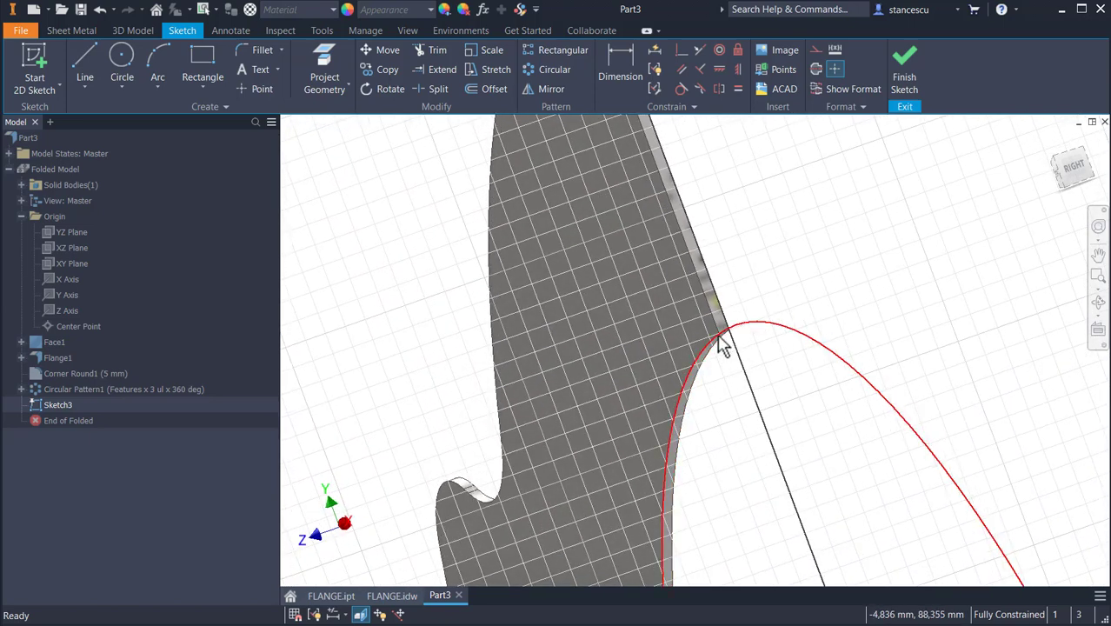
click(323, 73)
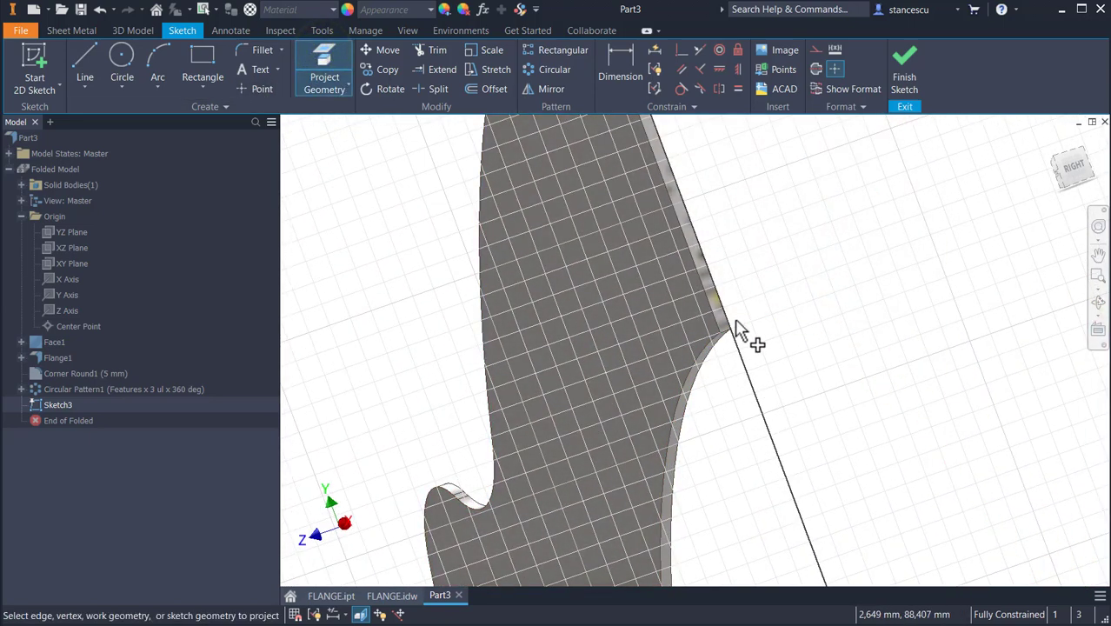
scroll(727, 333, down, 4)
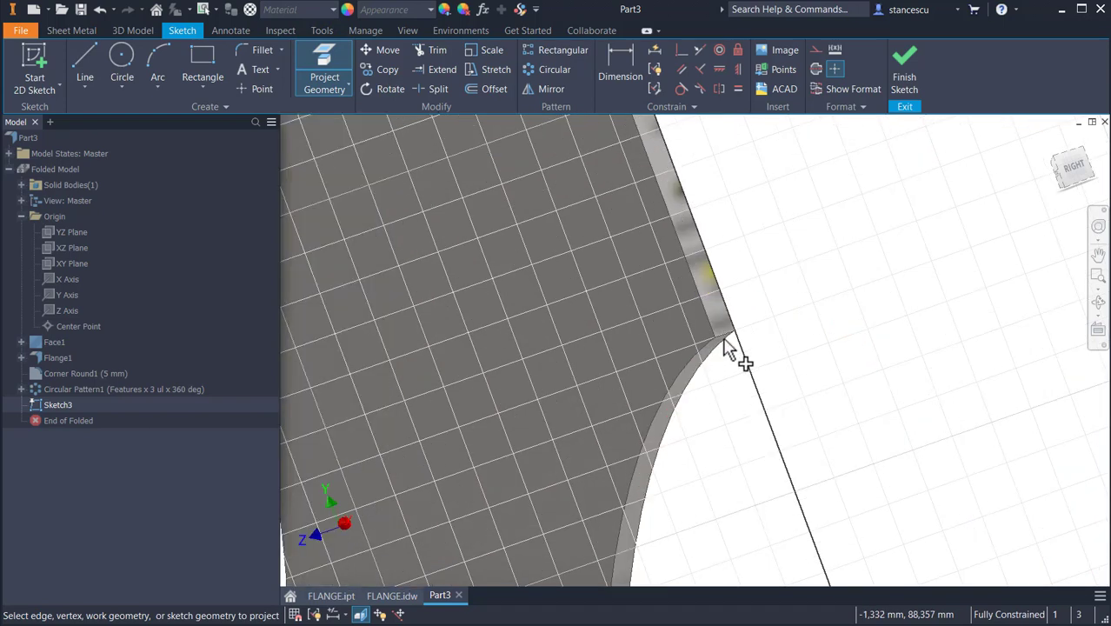
mouse_move(724, 372)
shift+middle_down()
mouse_move(855, 396)
mouse_move(776, 416)
mouse_move(756, 389)
mouse_move(372, 186)
shift+middle_up()
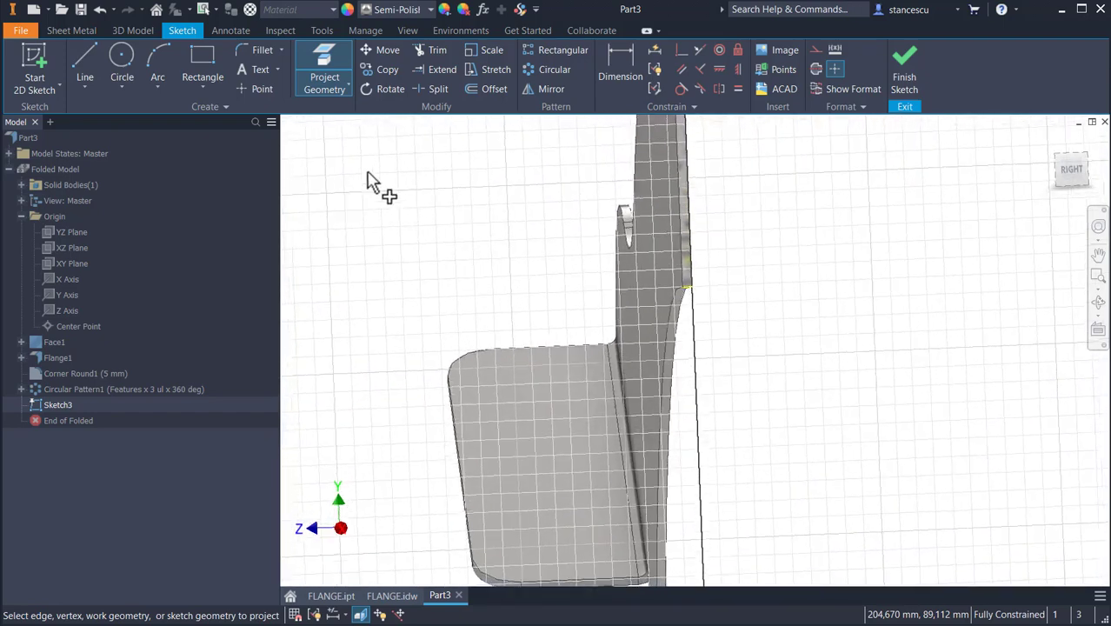
- Sketch a slanted line from the hole's upper edge towards the bent tabs, followed by a line about 14 mm long parallel to the Y axis
click(73, 57)
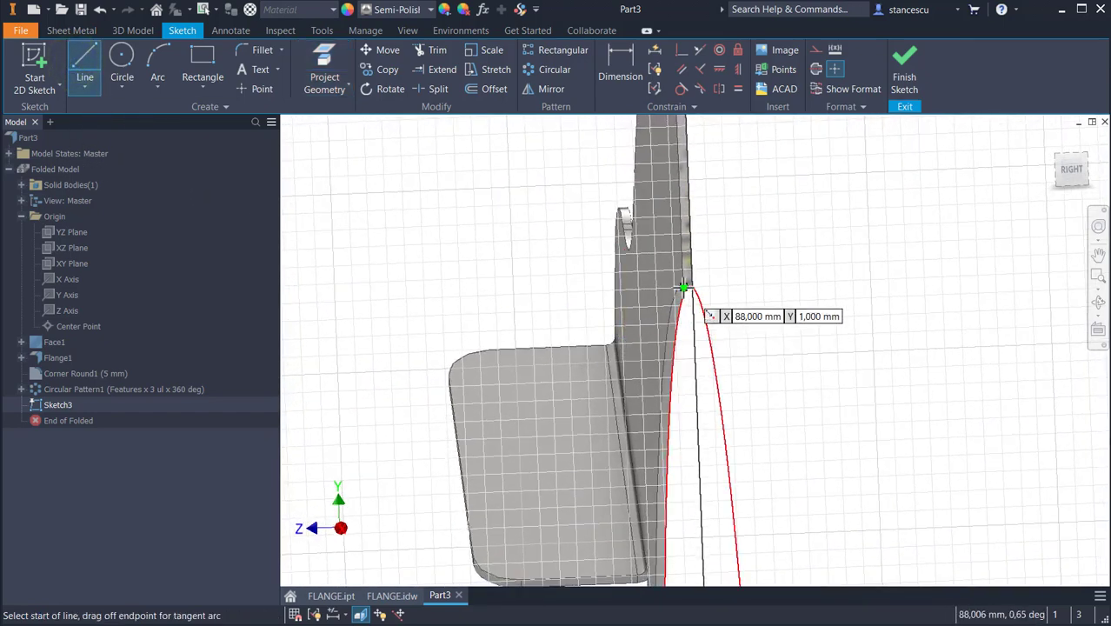
click(687, 290)
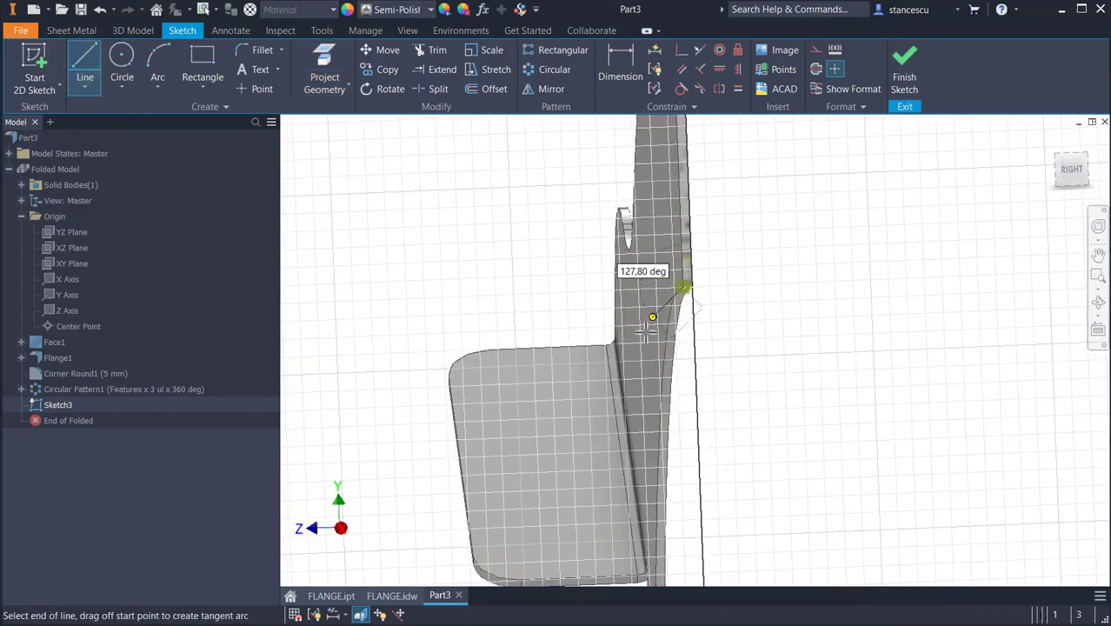
click(579, 370)
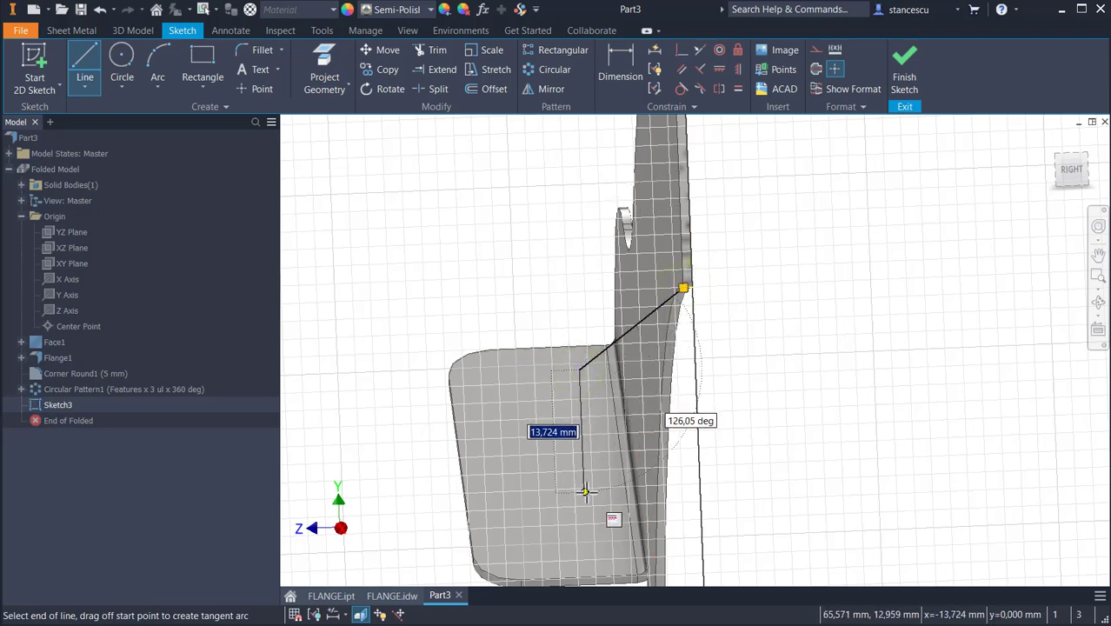
click(585, 491)
key(Escape)
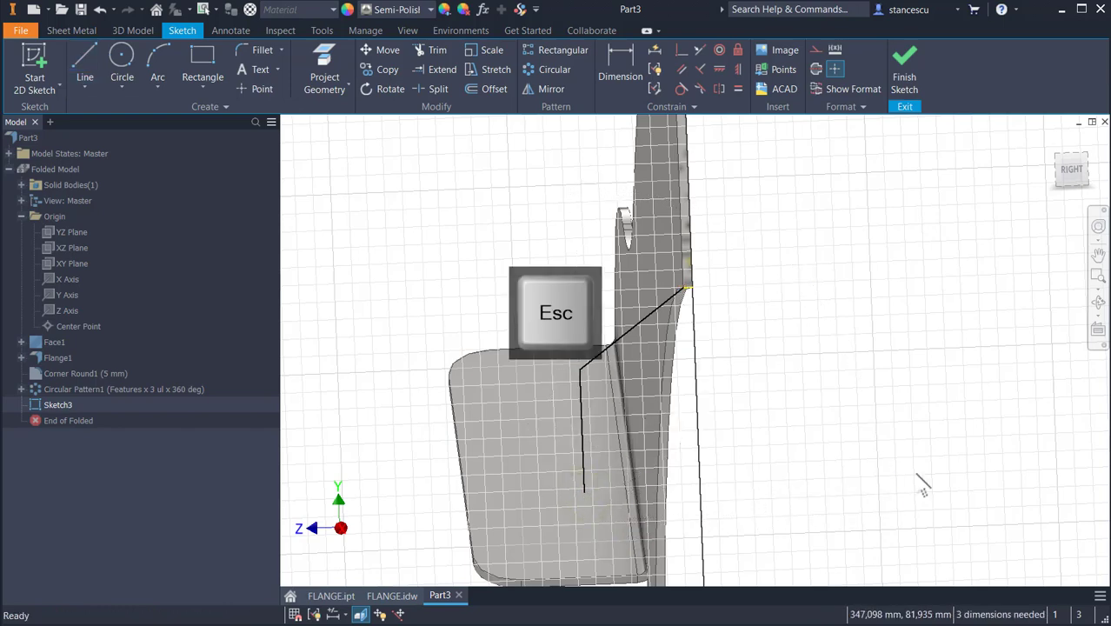
- Switch to the FLANGE.idw drawing and examine the side and front views for the central collar's diameters and depth
mouse_move(940, 332)
shift+middle_down()
mouse_move(970, 279)
mouse_move(913, 180)
mouse_move(737, 345)
mouse_move(707, 335)
mouse_move(850, 310)
mouse_move(870, 279)
mouse_move(796, 243)
mouse_move(602, 87)
shift+middle_up()
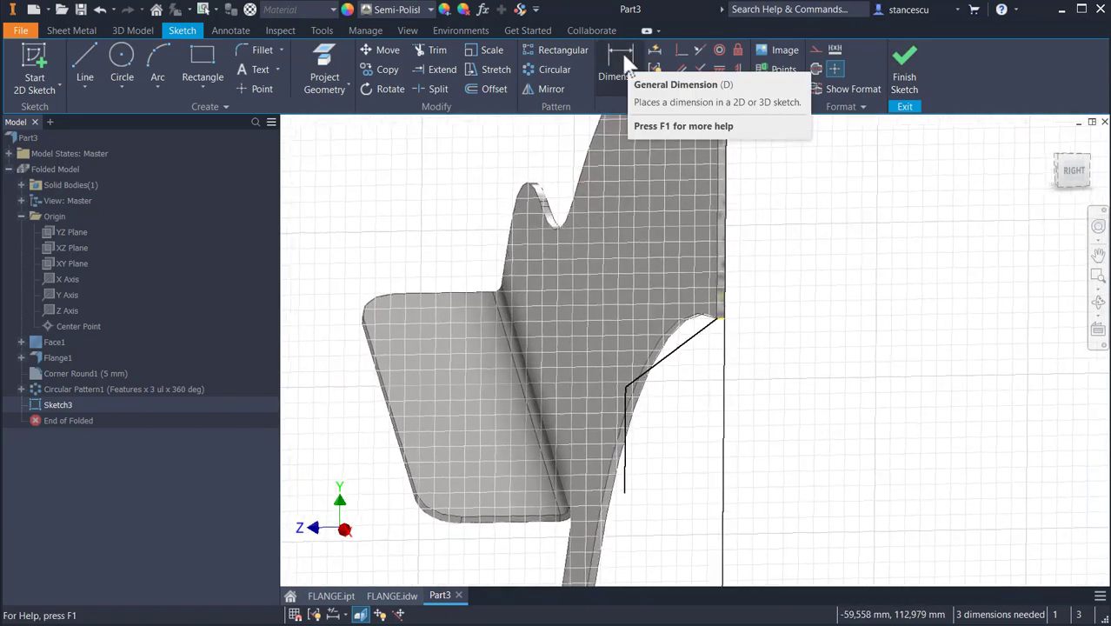
click(388, 597)
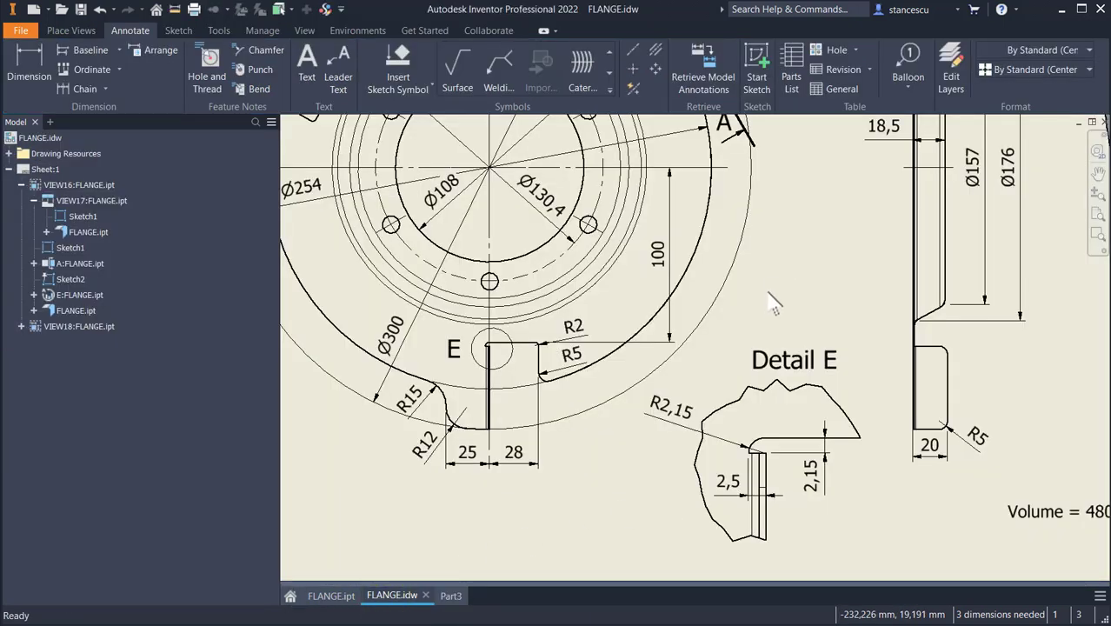
scroll(779, 286, down, 3)
middle_drag(810, 268, 760, 364)
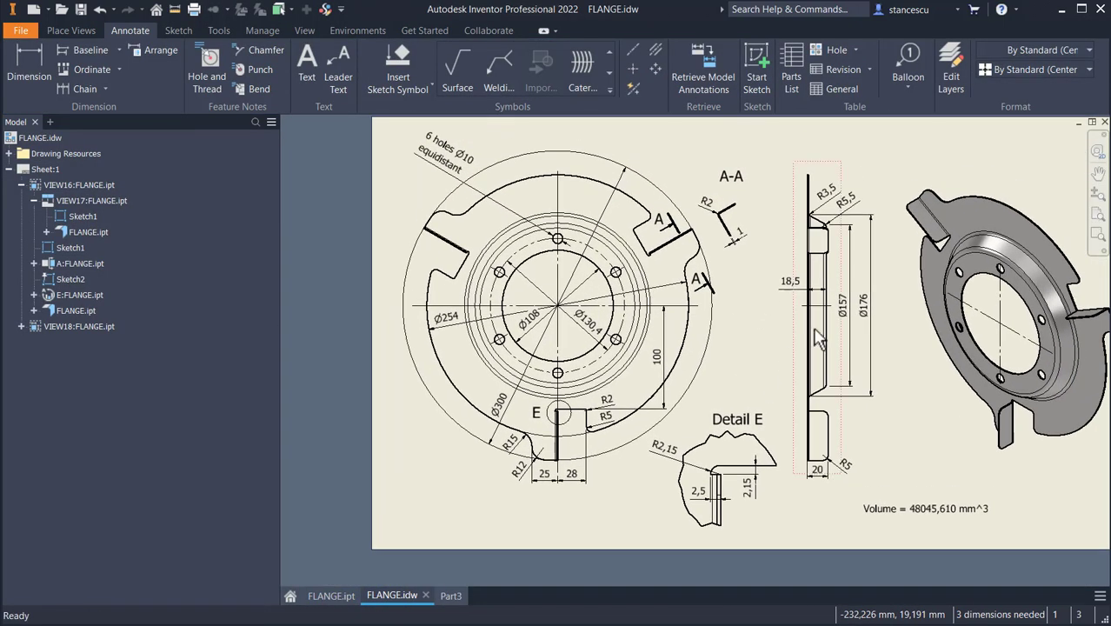
scroll(890, 301, up, 3)
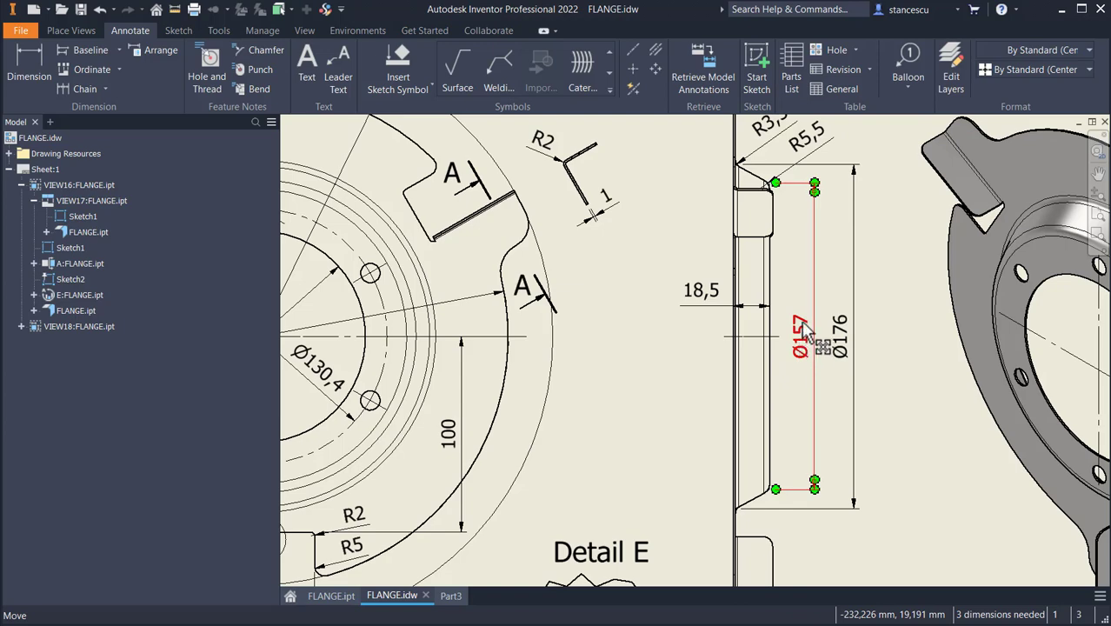
key(Escape)
middle_drag(657, 401, 812, 375)
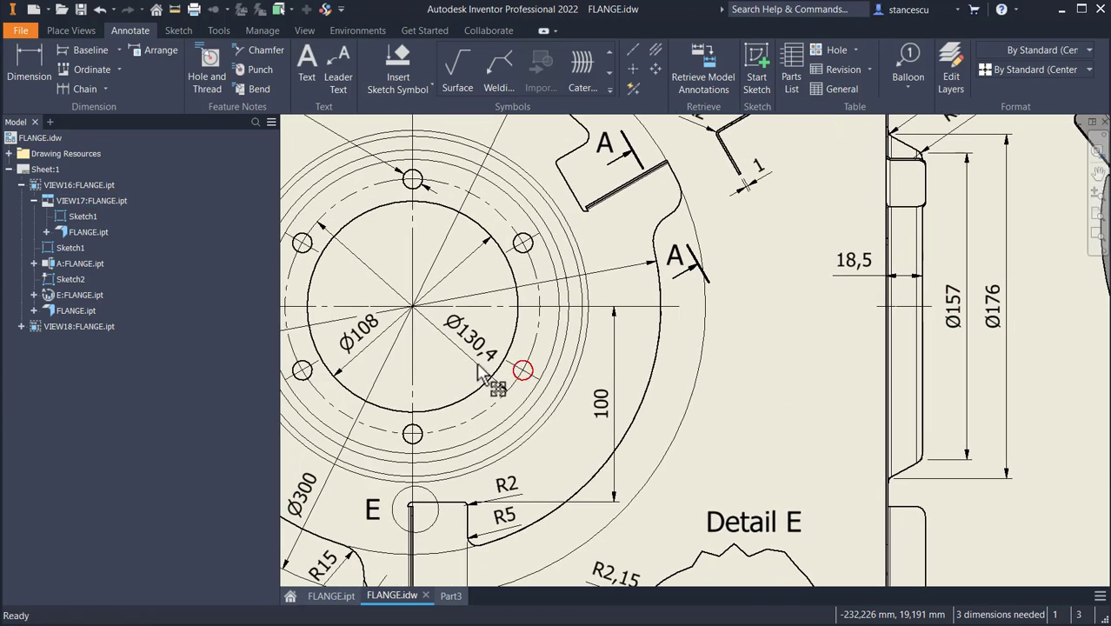
click(365, 339)
key(Escape)
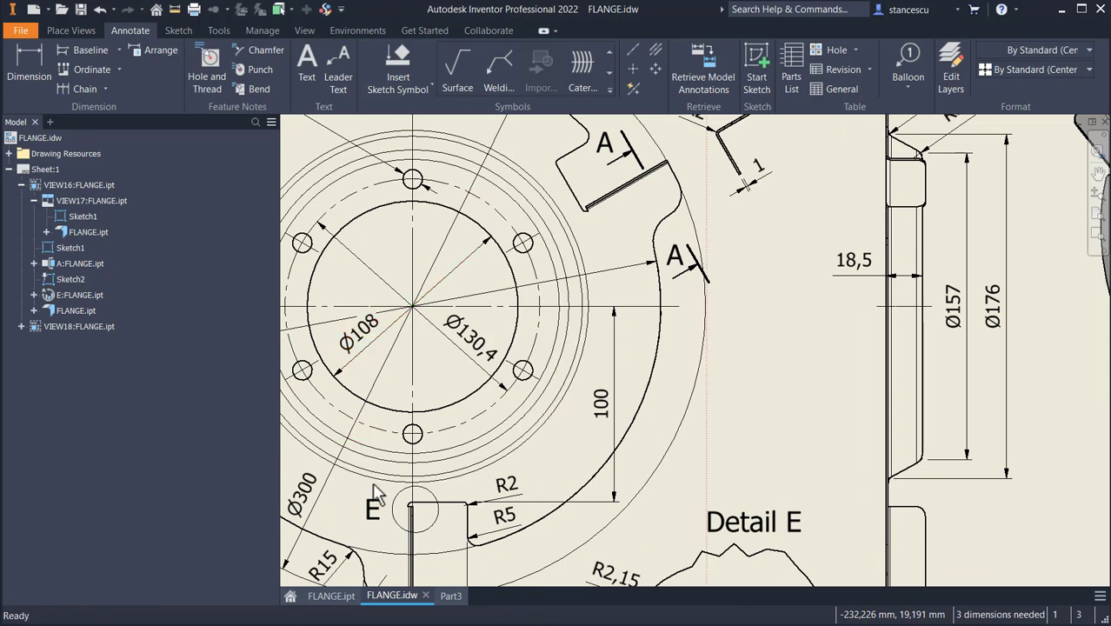
- Return to Part3 and project the Z axis into the collar sketch as a centerline
click(451, 596)
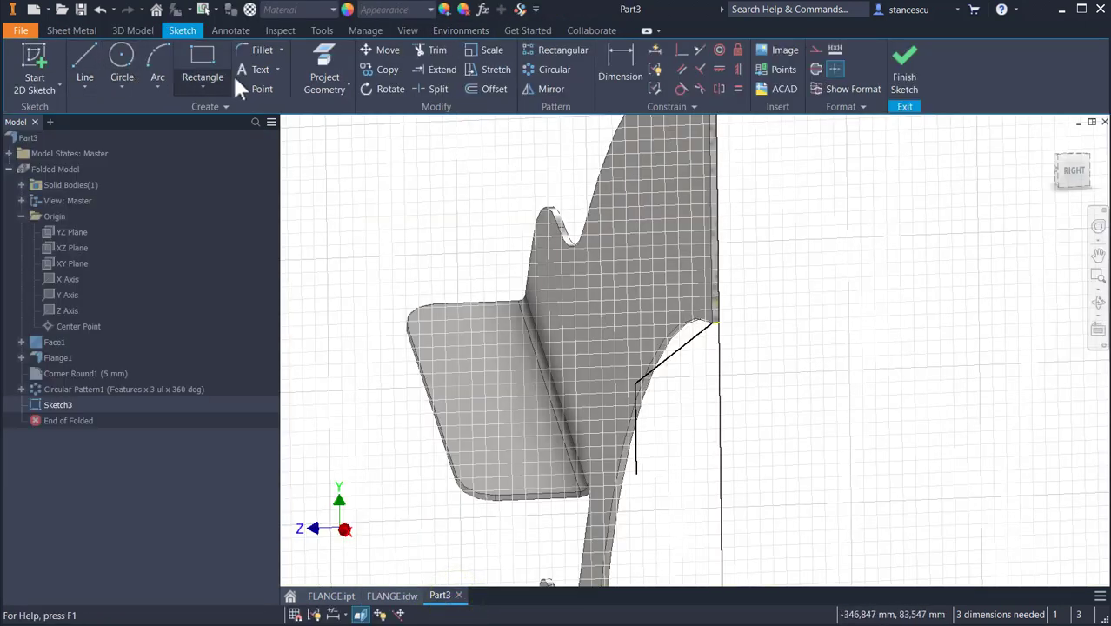
click(323, 74)
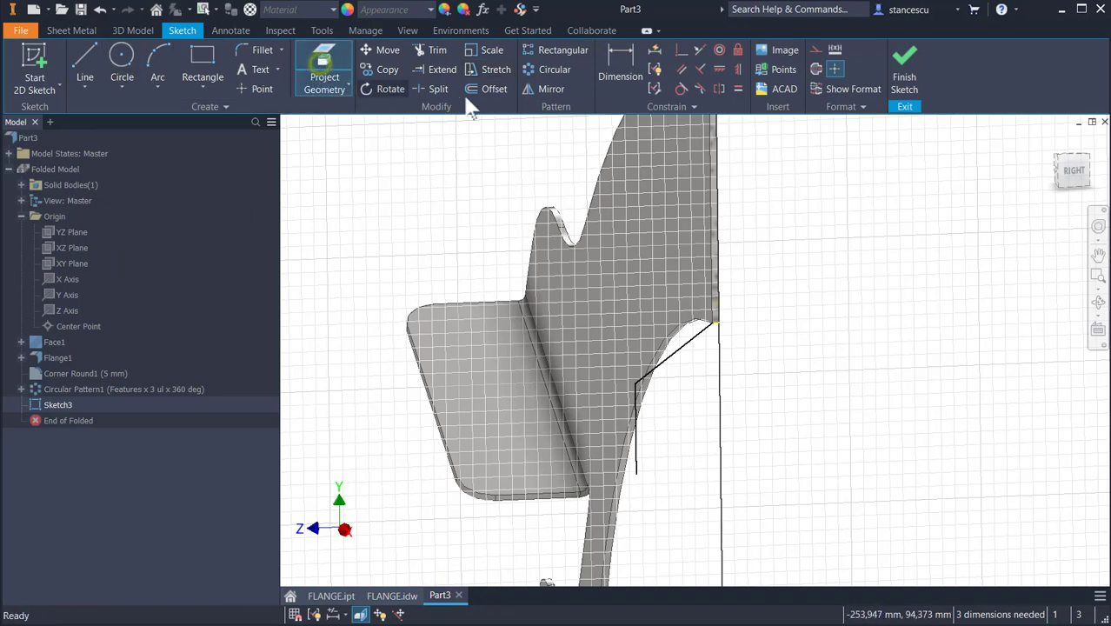
click(814, 68)
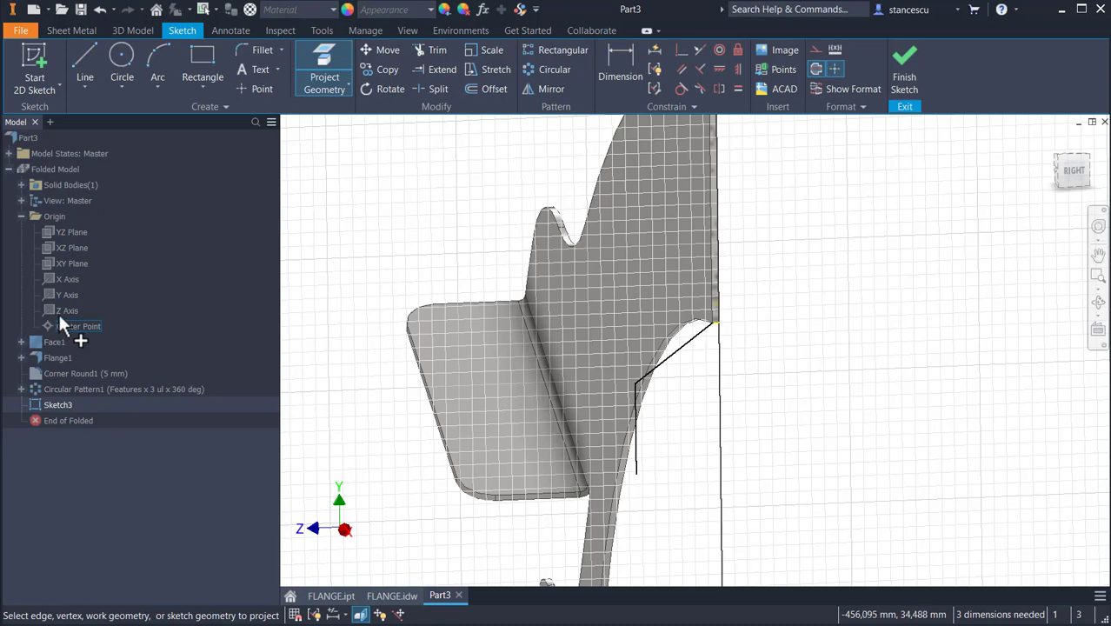
mouse_move(694, 507)
middle_down()
mouse_move(739, 156)
mouse_move(737, 259)
mouse_move(733, 117)
middle_up()
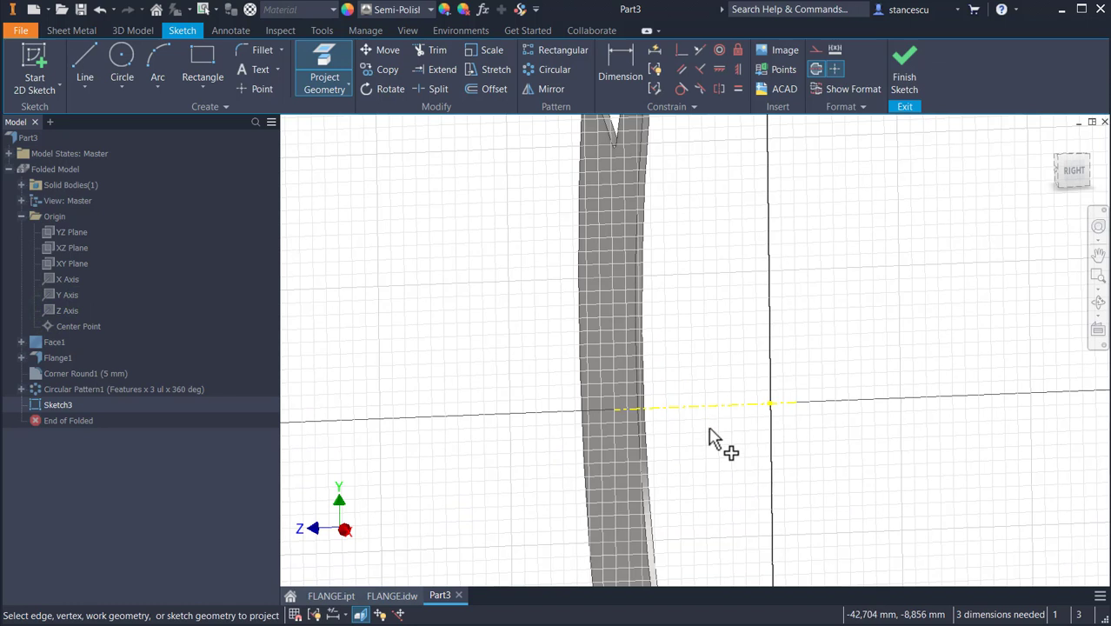
key(Escape)
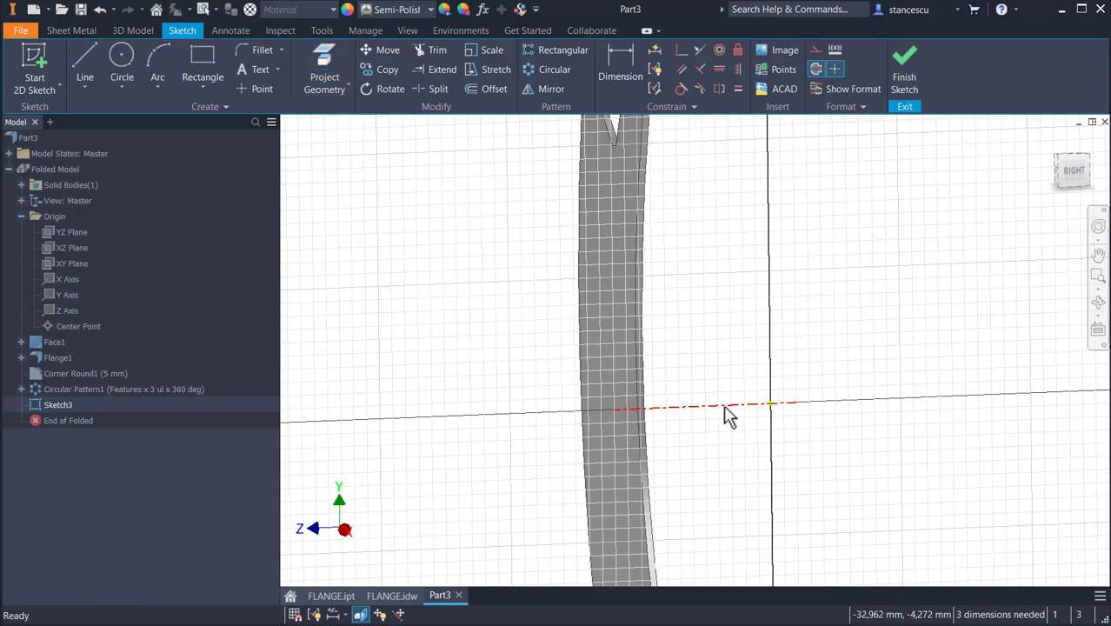
click(816, 71)
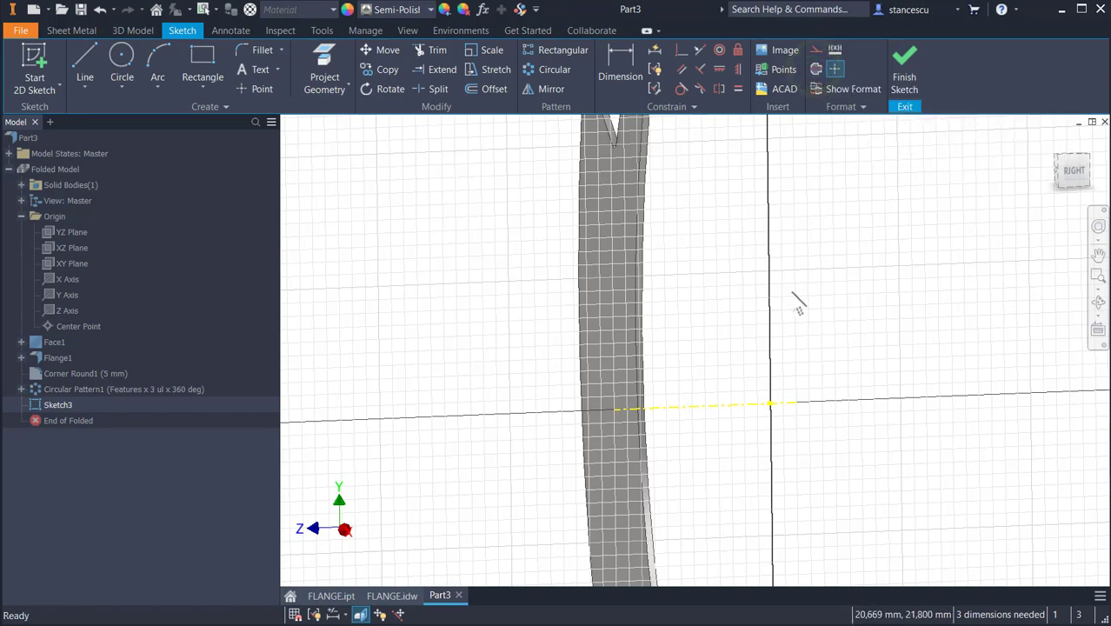
- Dimension the collar depth from the sheet's outer edge point at the hole to the line parallel to the Y axis as 18.5 mm
mouse_move(764, 227)
middle_down()
mouse_move(727, 308)
mouse_move(736, 396)
mouse_move(711, 253)
mouse_move(679, 362)
middle_up()
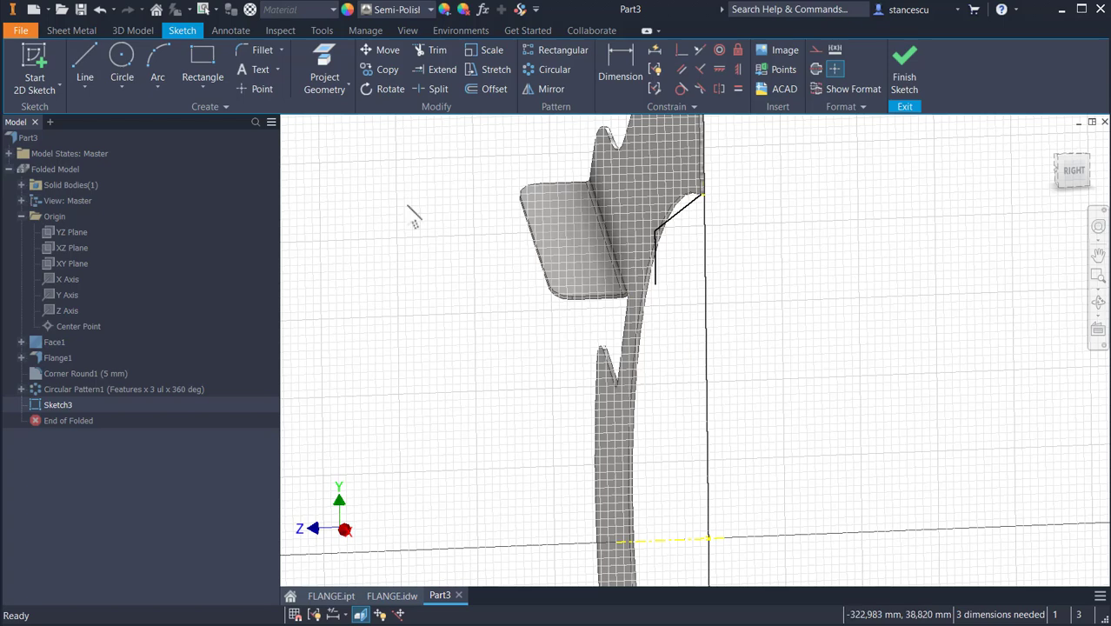
click(620, 56)
click(657, 255)
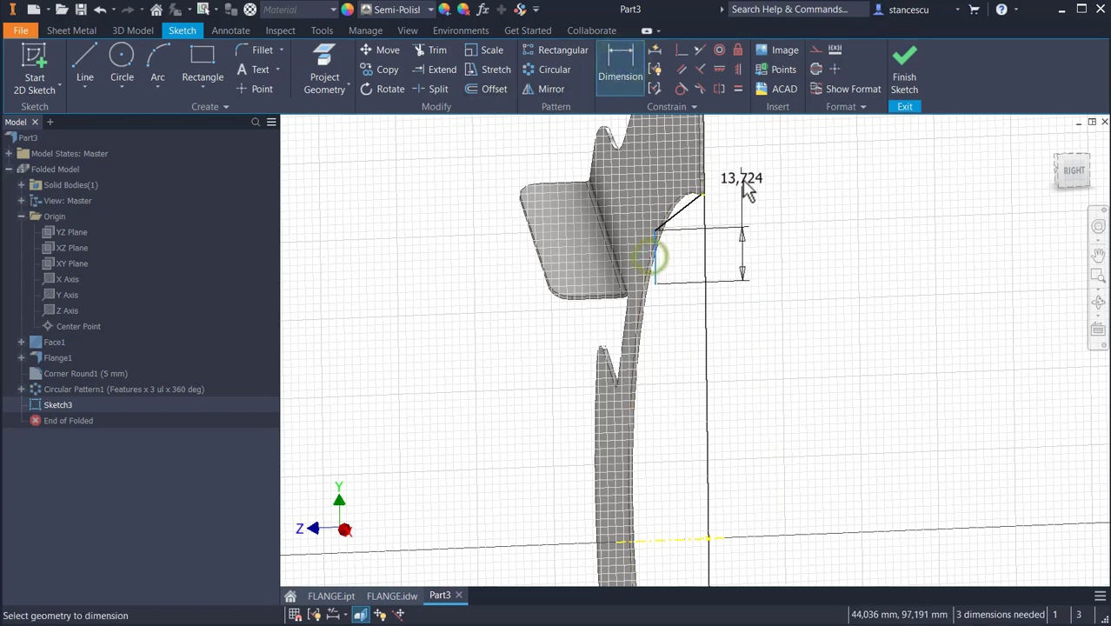
scroll(709, 198, up, 2)
scroll(708, 198, up, 2)
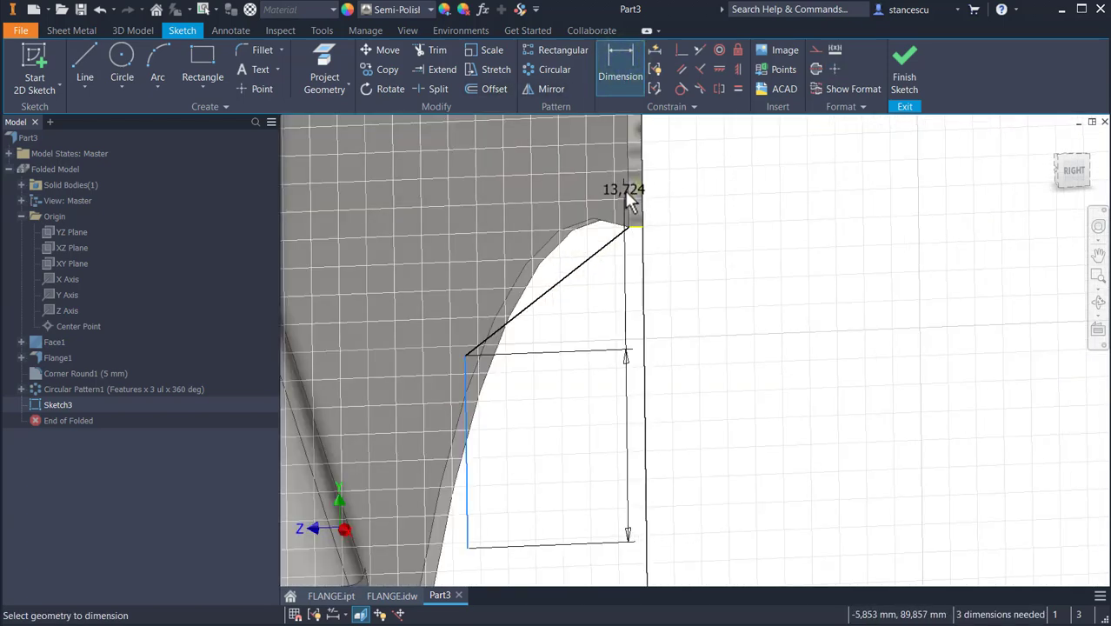
key(Escape)
click(644, 228)
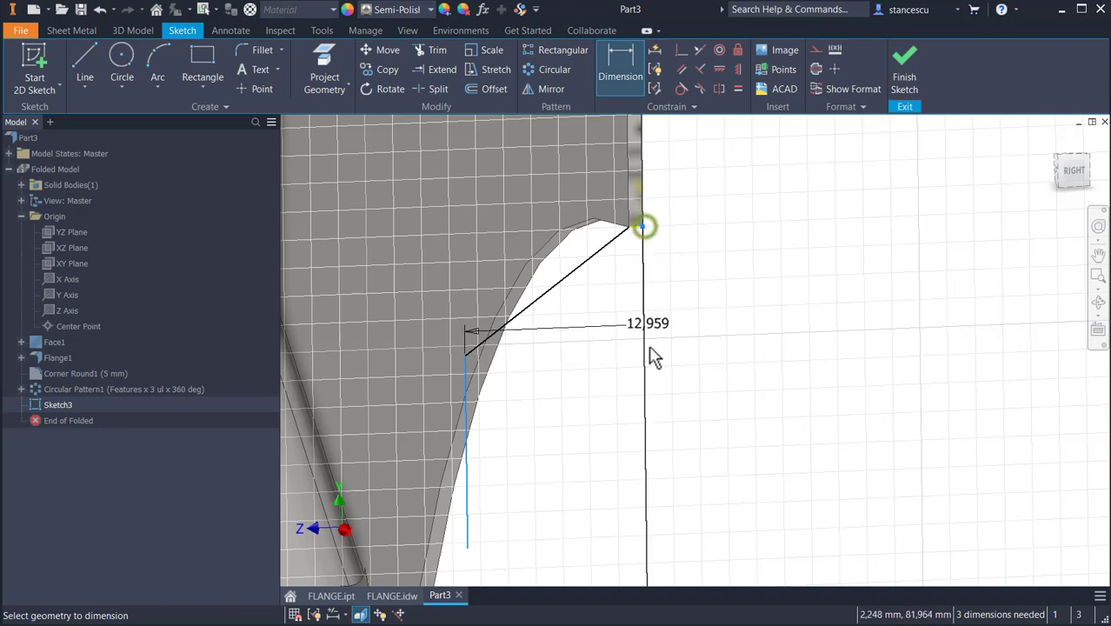
click(578, 481)
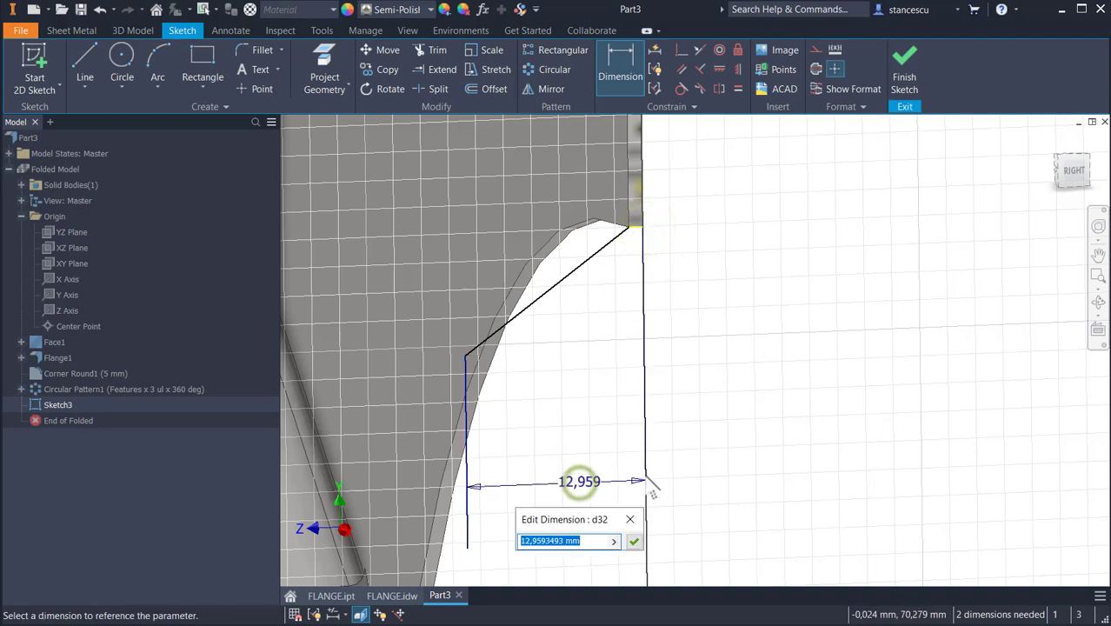
text(18)
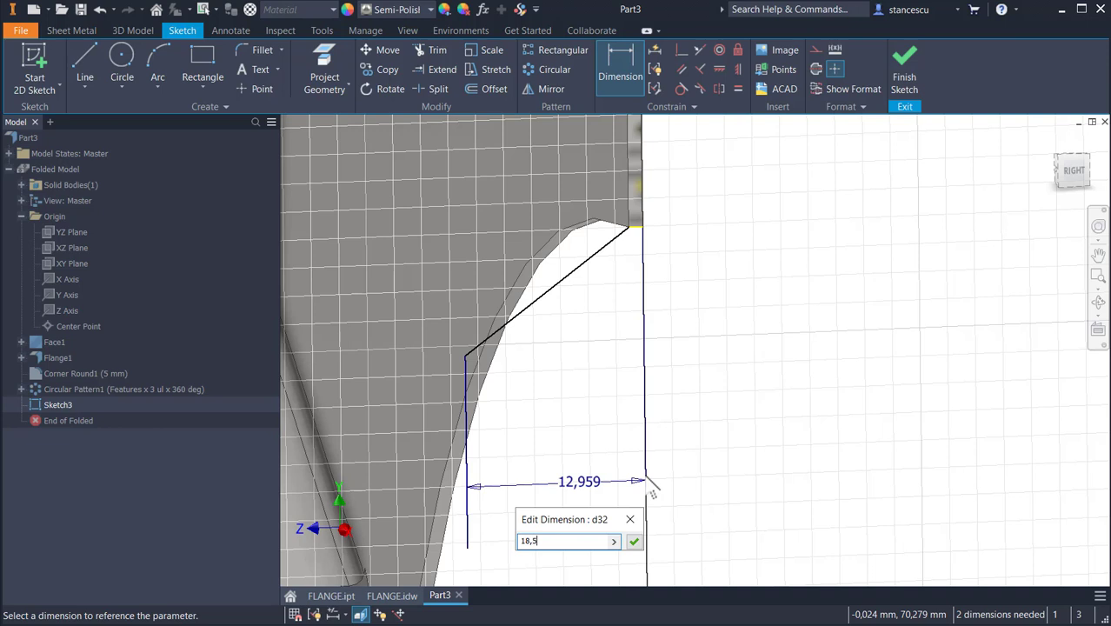
text(,5)
key(Return)
- Add a diameter dimension of 108 mm from the profile's lower free endpoint to the centerline
middle_drag(630, 434, 906, 192)
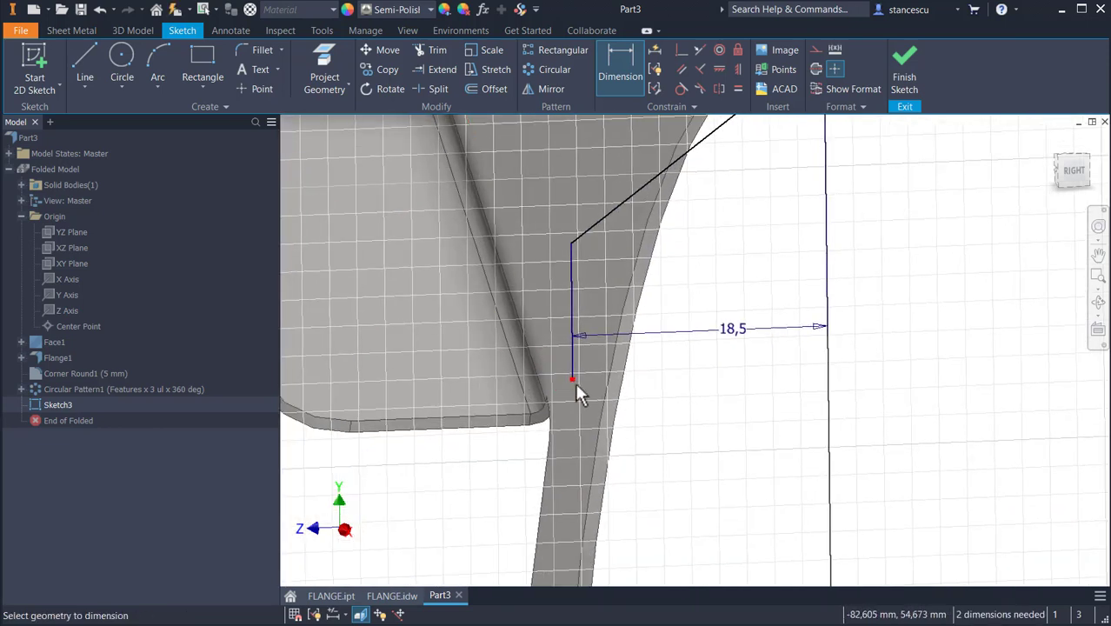
scroll(739, 441, down, 5)
middle_drag(736, 461, 715, 233)
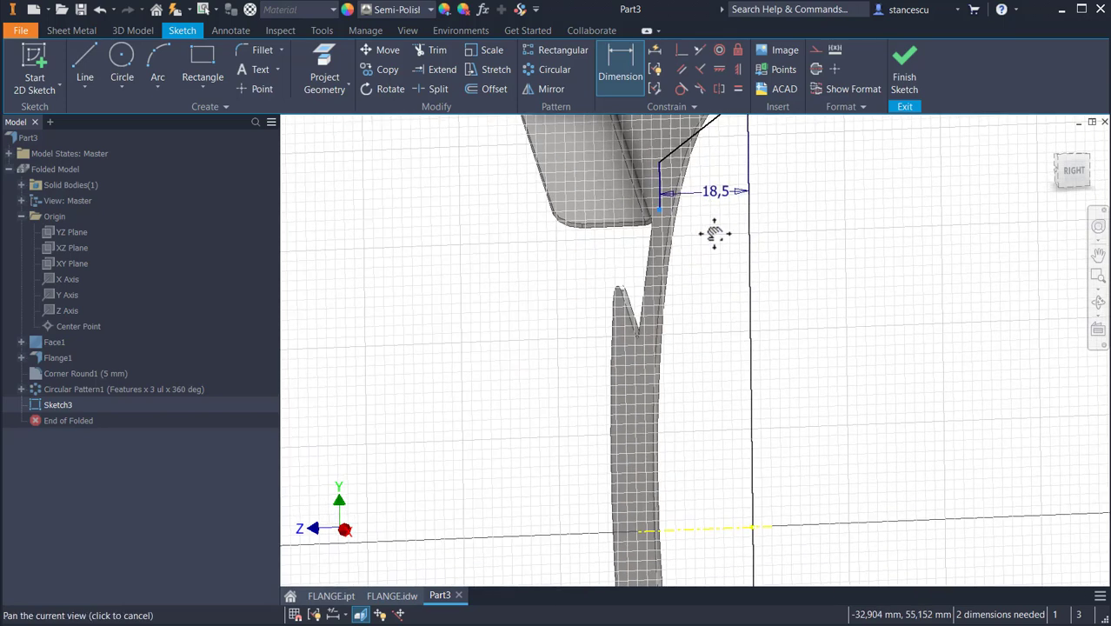
click(718, 525)
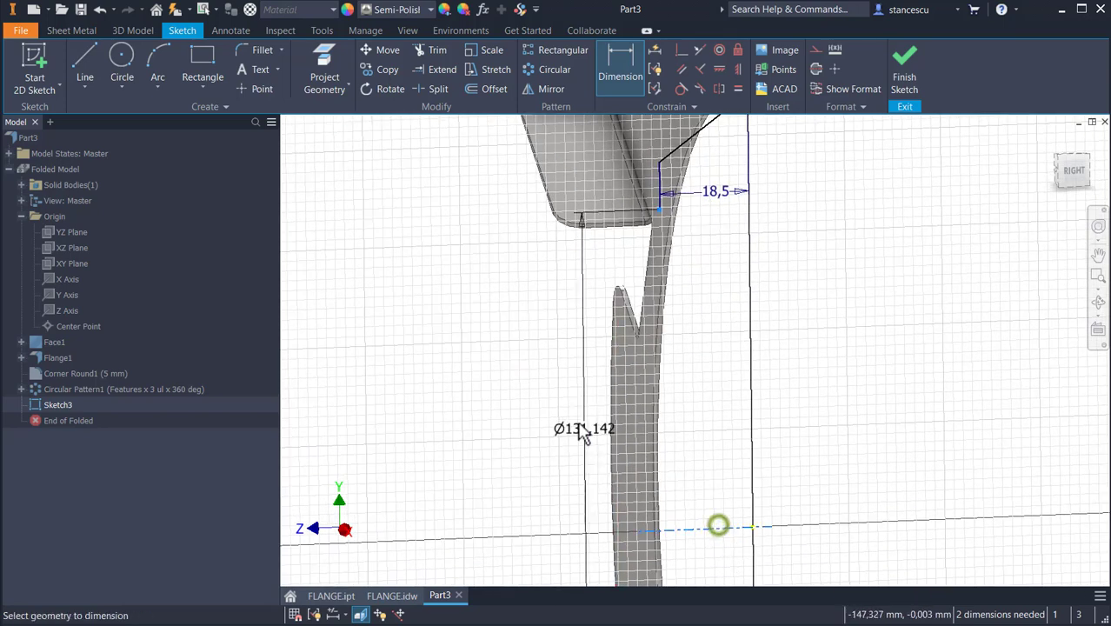
click(555, 407)
text(10)
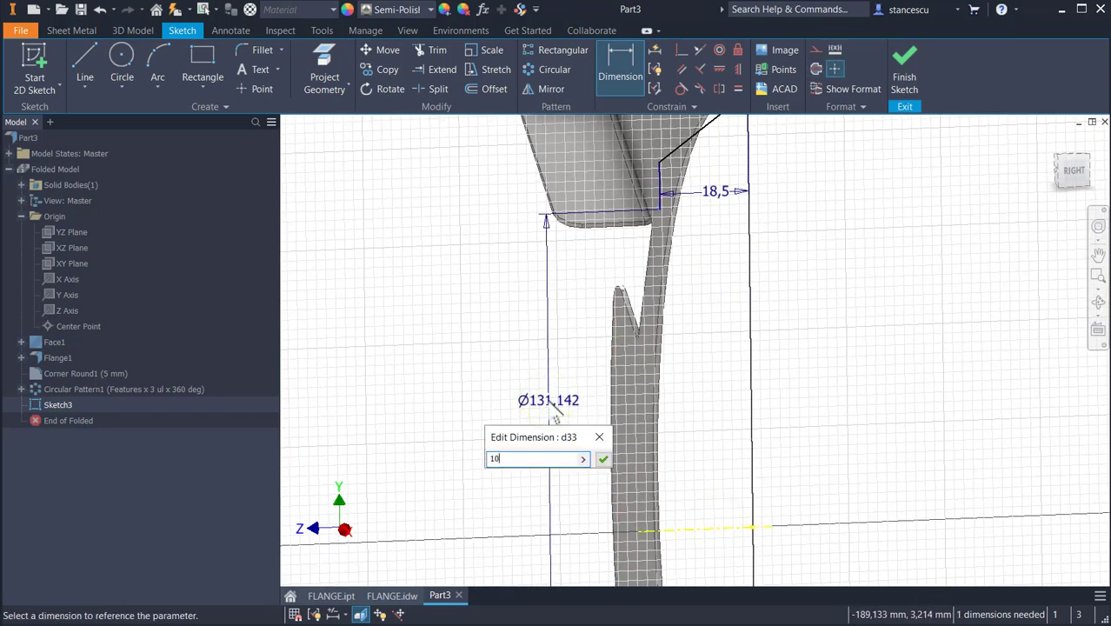
text(8)
key(Return)
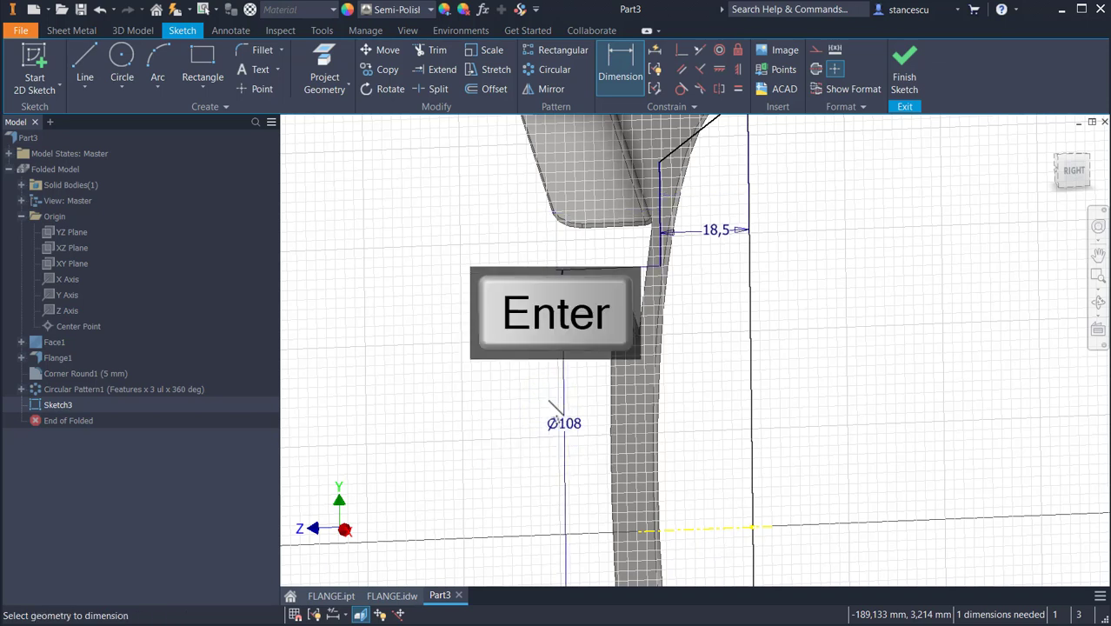
- Add a diameter dimension of 157 mm from the corner between the slanted and straight lines to the centerline
click(661, 163)
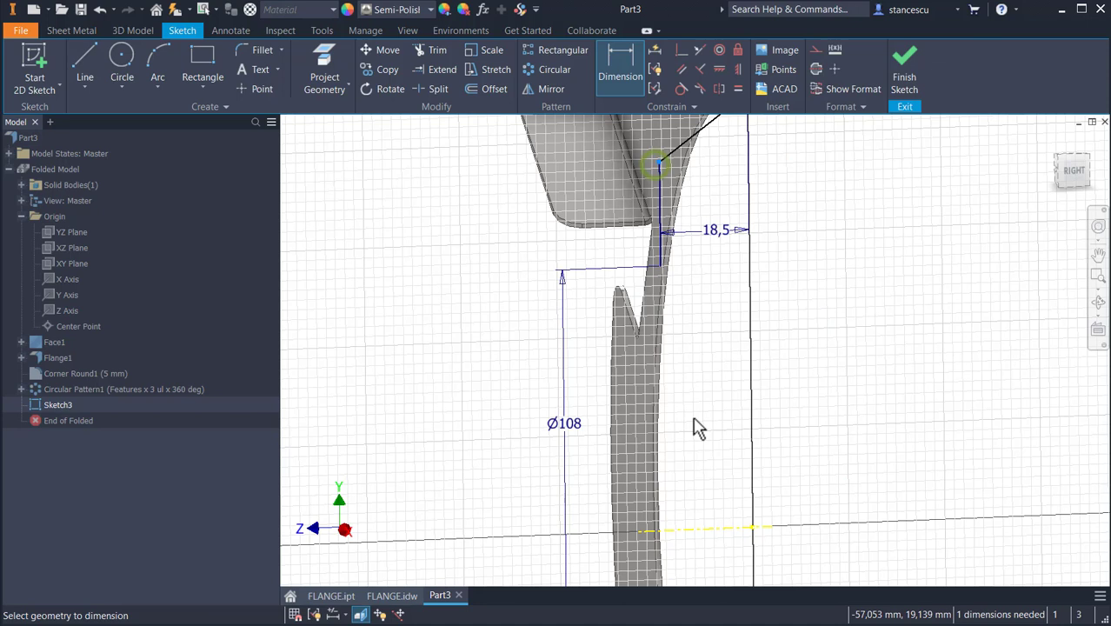
click(717, 530)
click(460, 439)
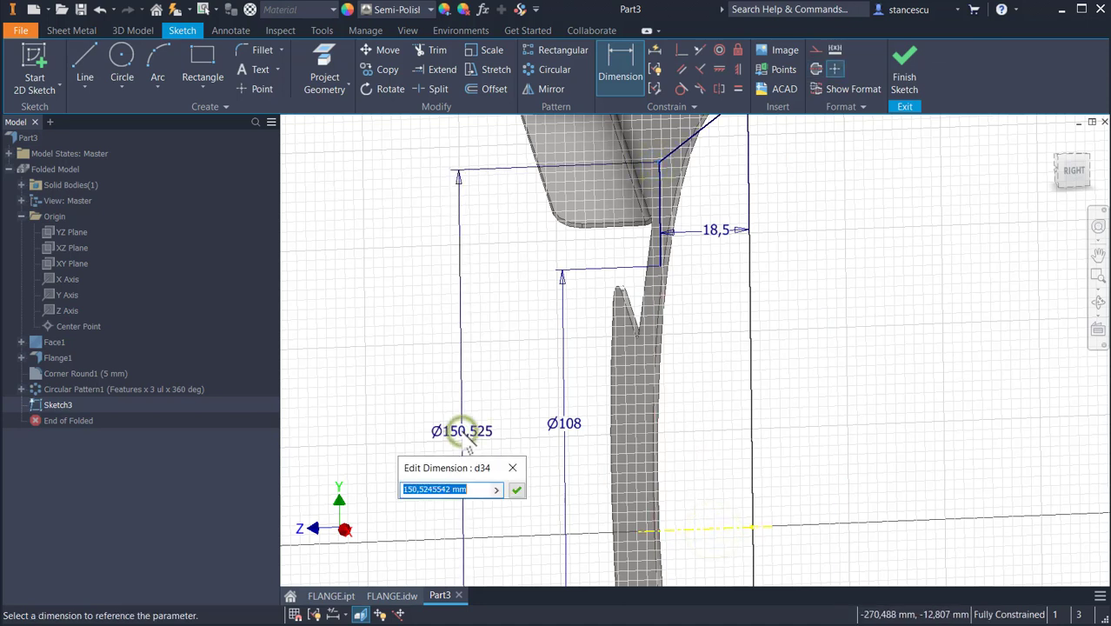
text(157)
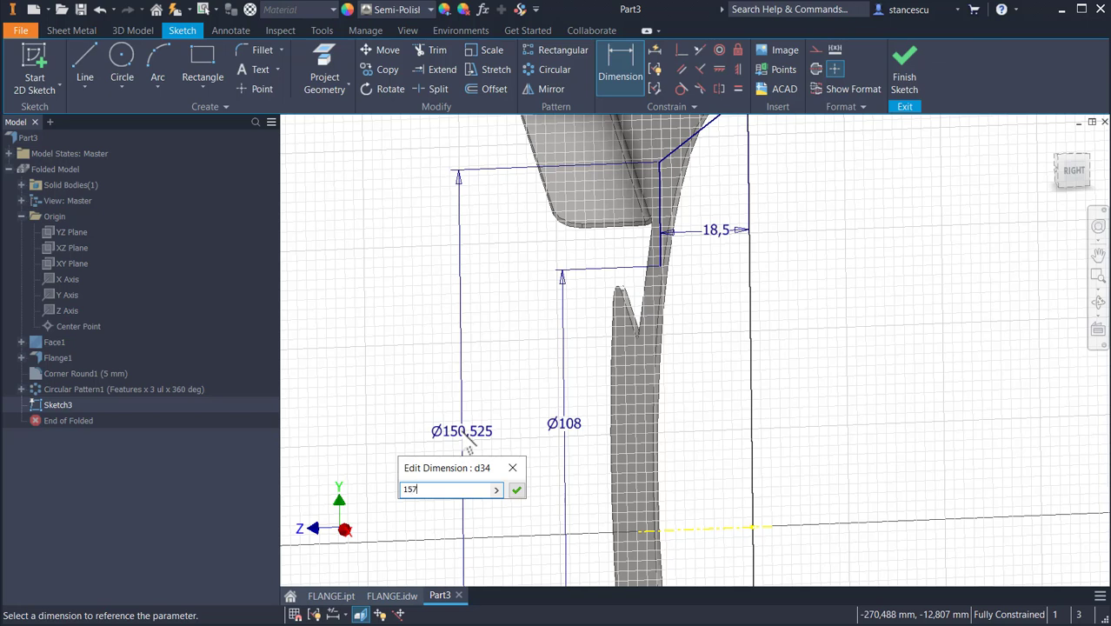
key(Return)
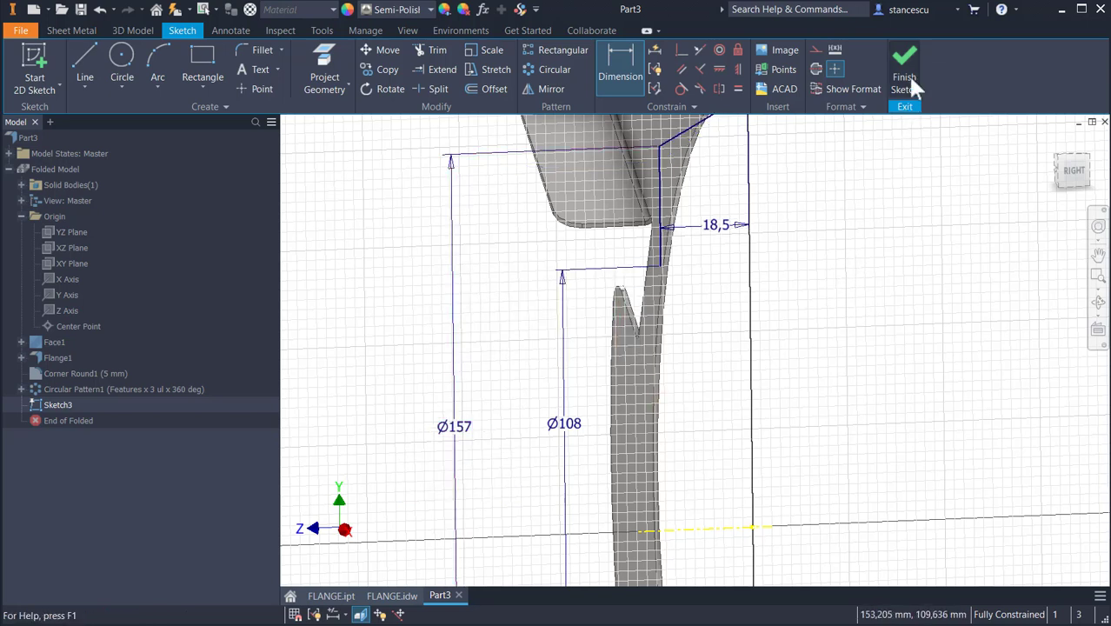
middle_drag(818, 186, 824, 341)
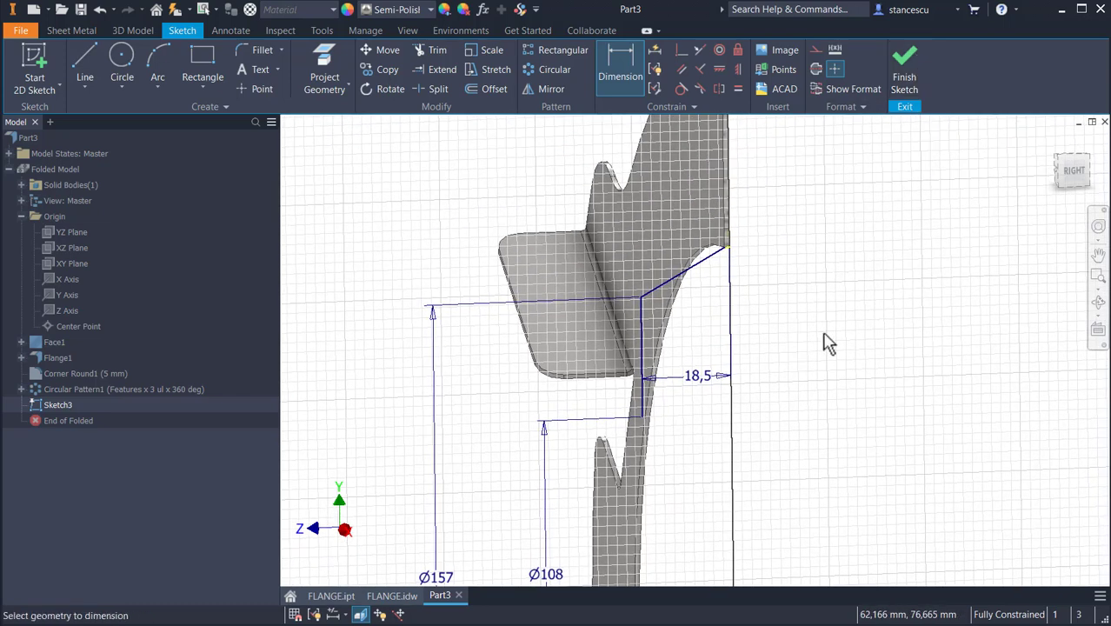
key(Escape)
- Convert the projected sheet edge at the hole to construction geometry and finish the sketch
scroll(732, 278, up, 5)
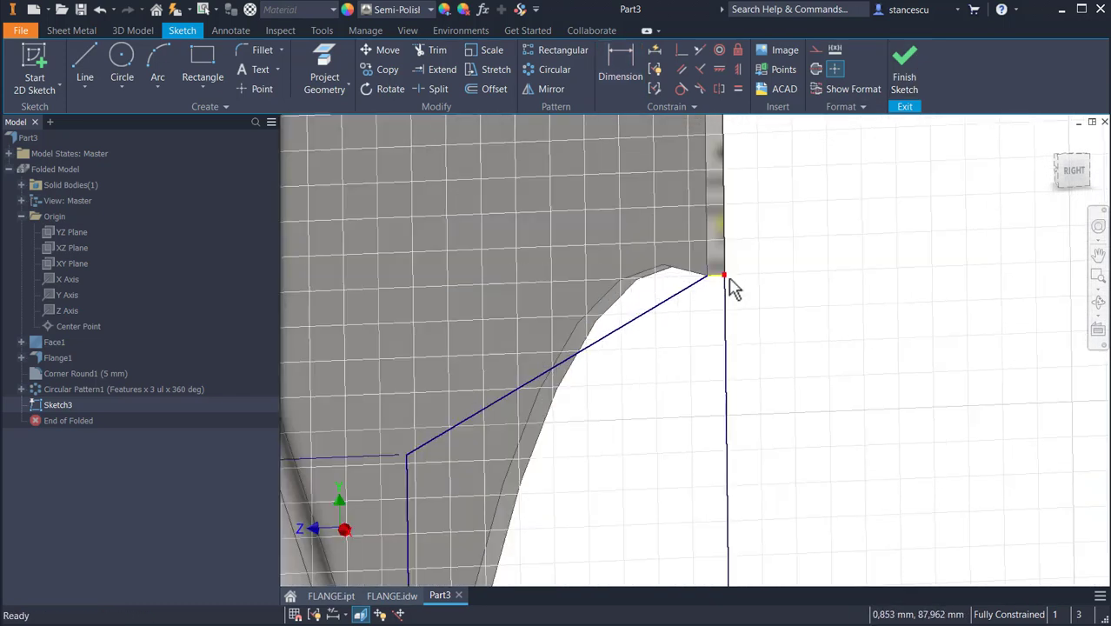
click(675, 255)
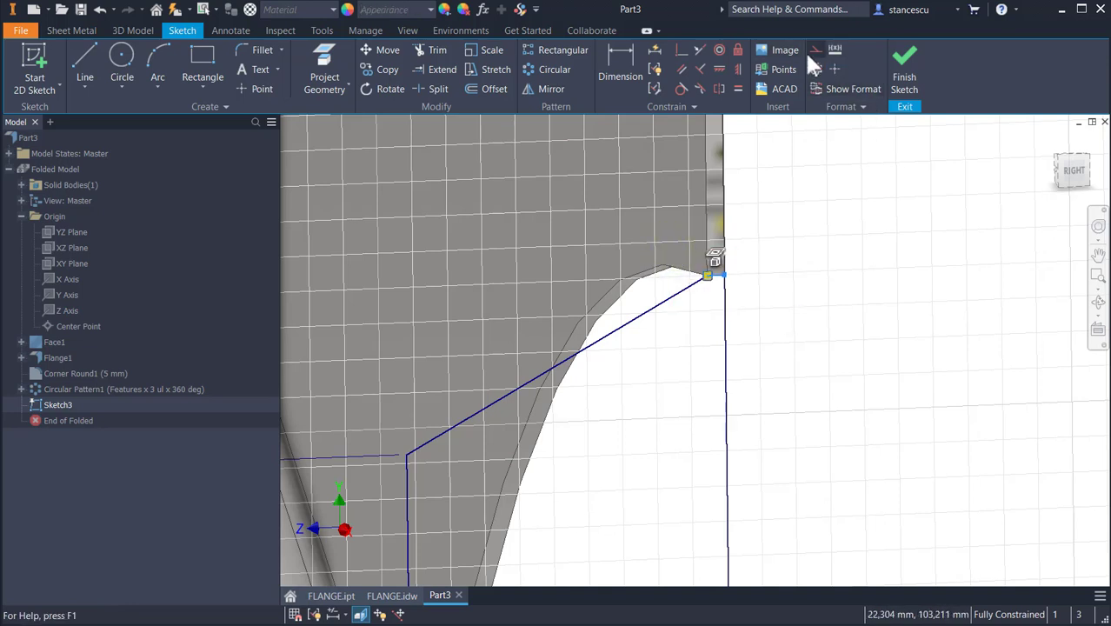
click(799, 313)
click(901, 55)
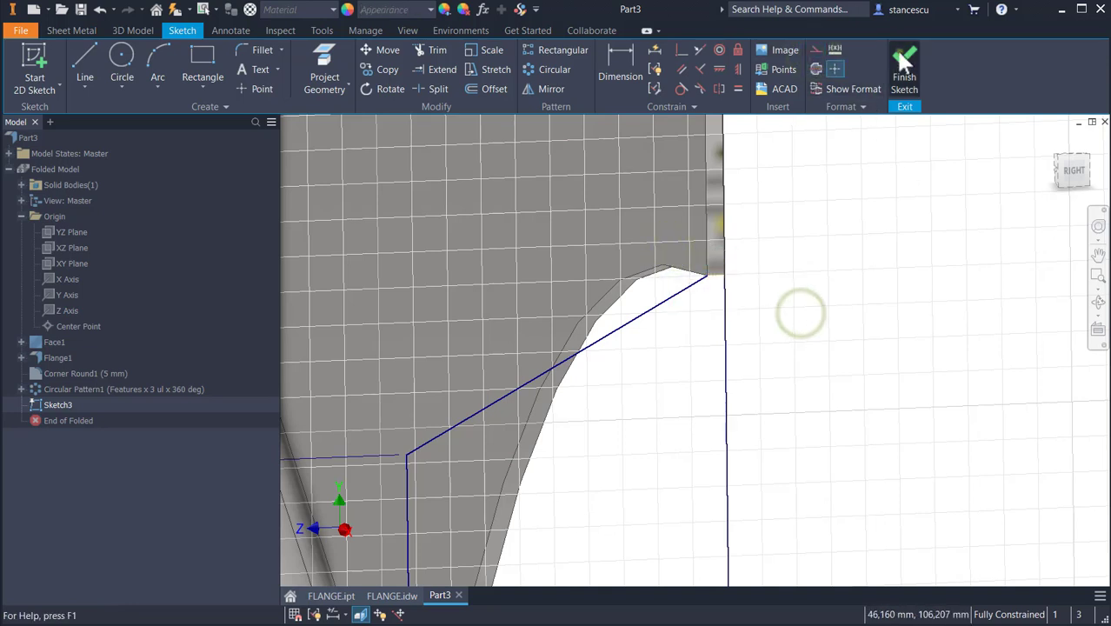
- Start a Contour Roll of the collar profile about the centerline and flip its offset direction to the other side of the profile
scroll(787, 355, down, 5)
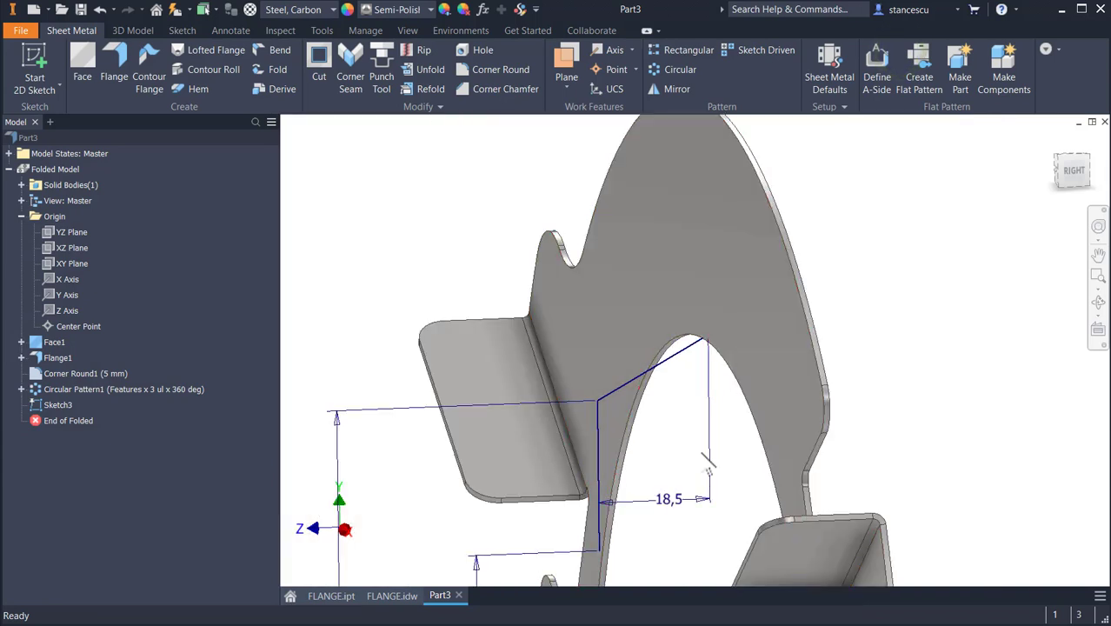
middle_drag(654, 394, 770, 215)
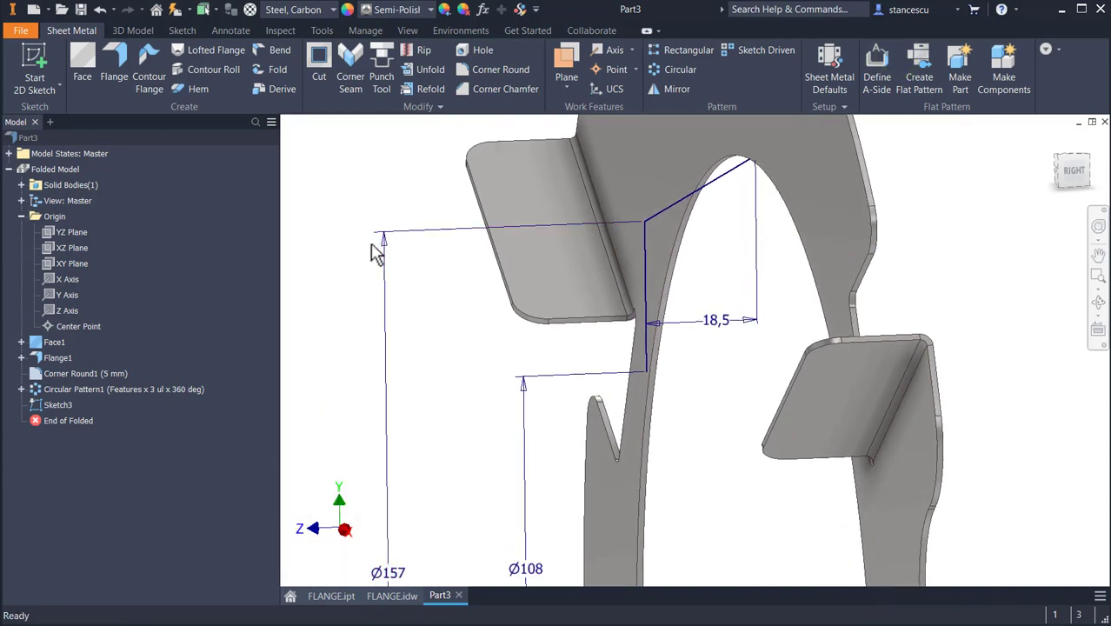
click(215, 69)
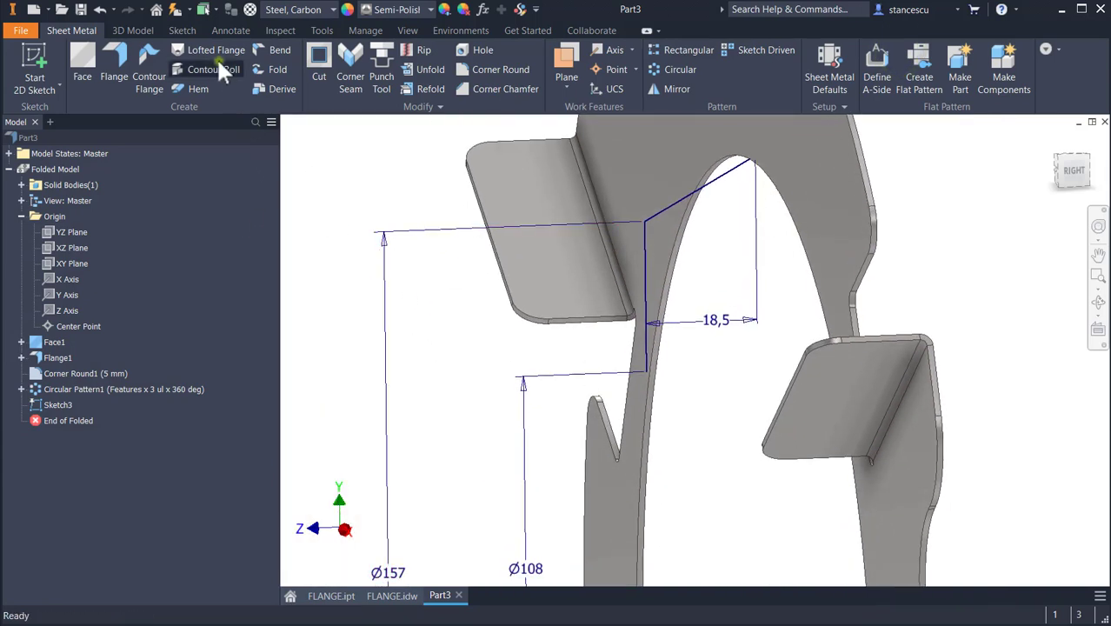
scroll(778, 261, down, 2)
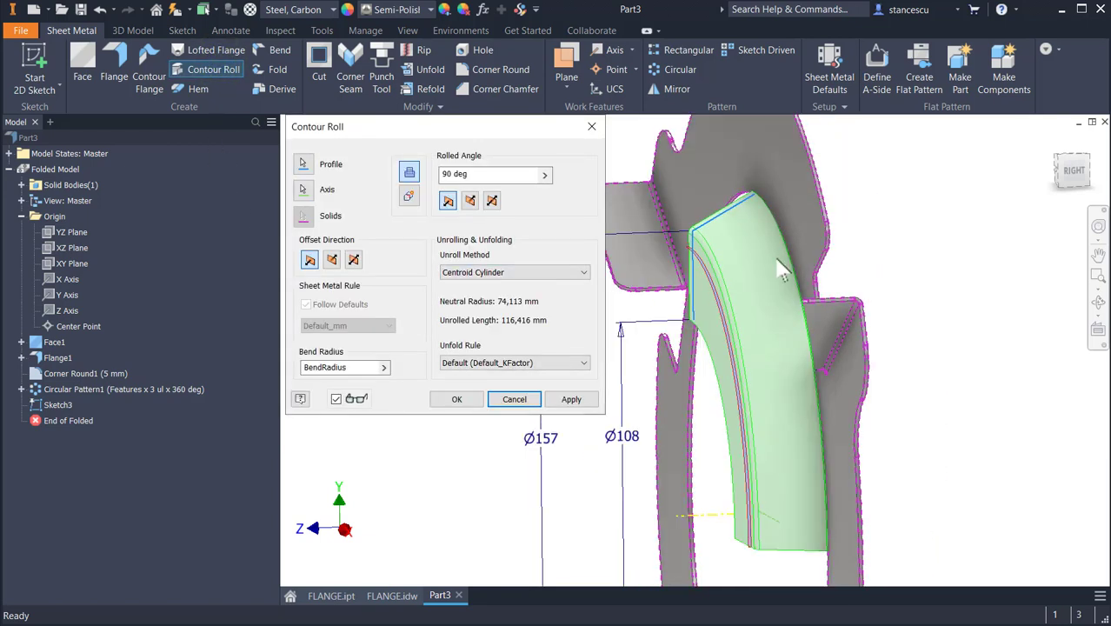
shift+middle_drag(708, 519, 695, 519)
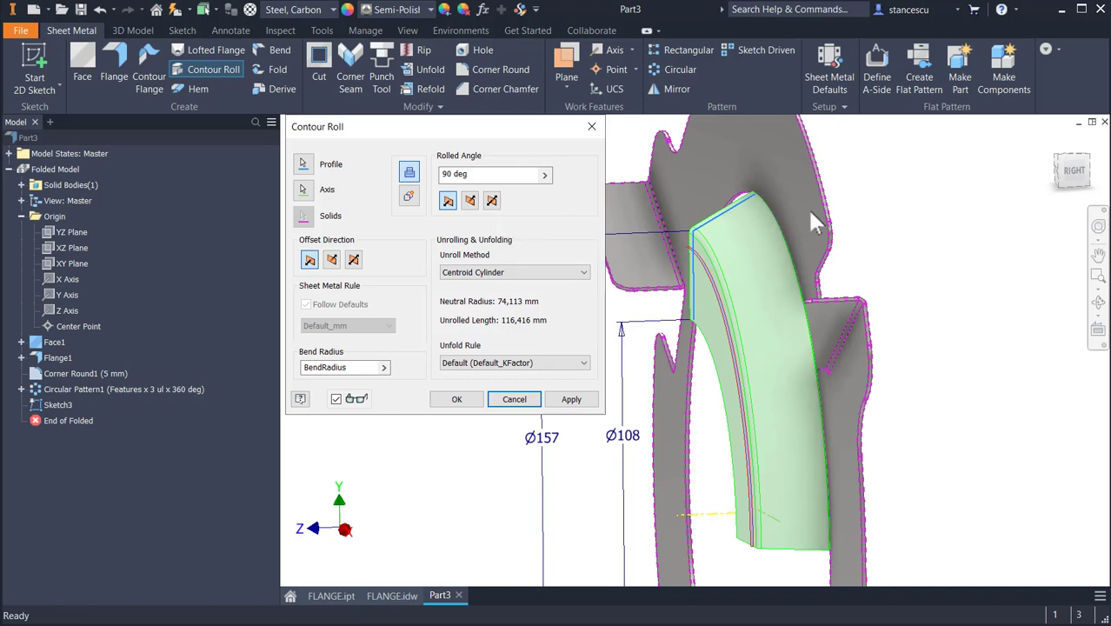
click(331, 261)
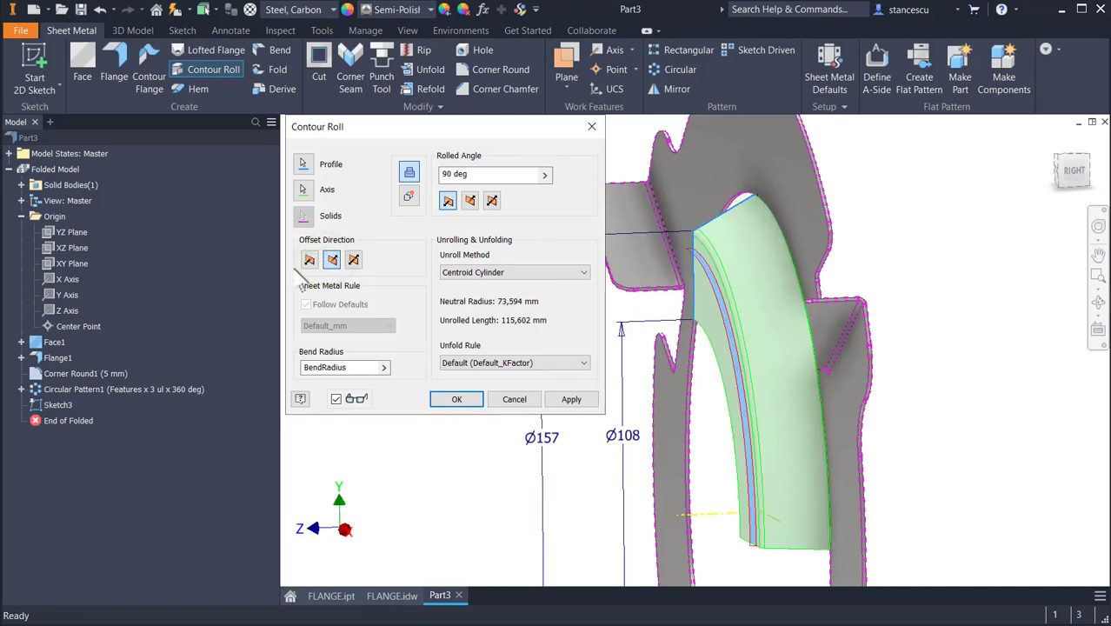
click(309, 260)
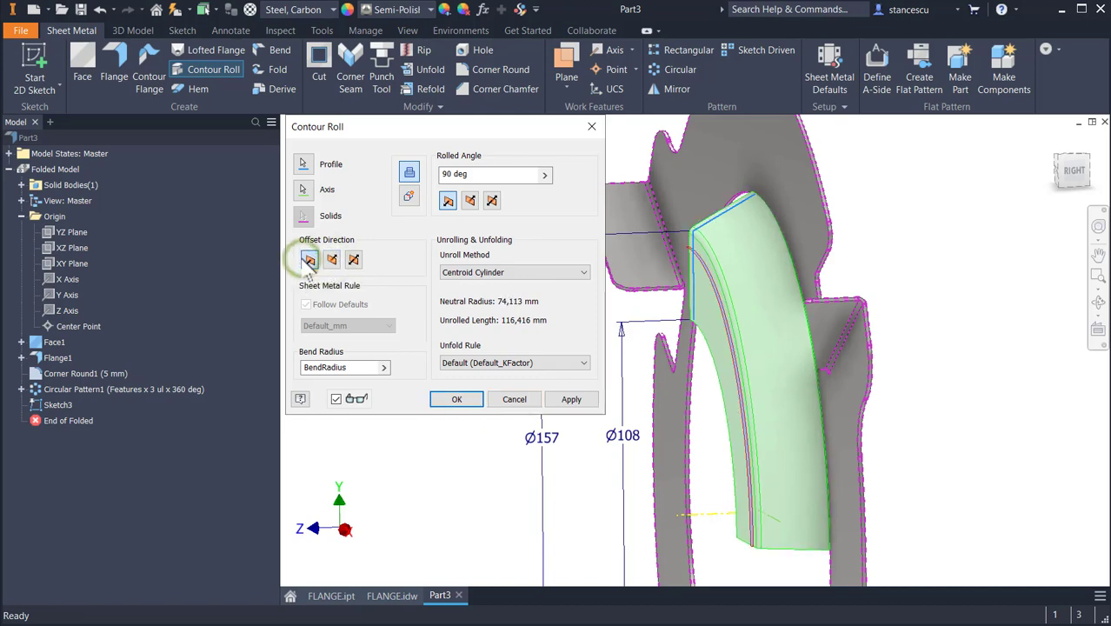
click(330, 262)
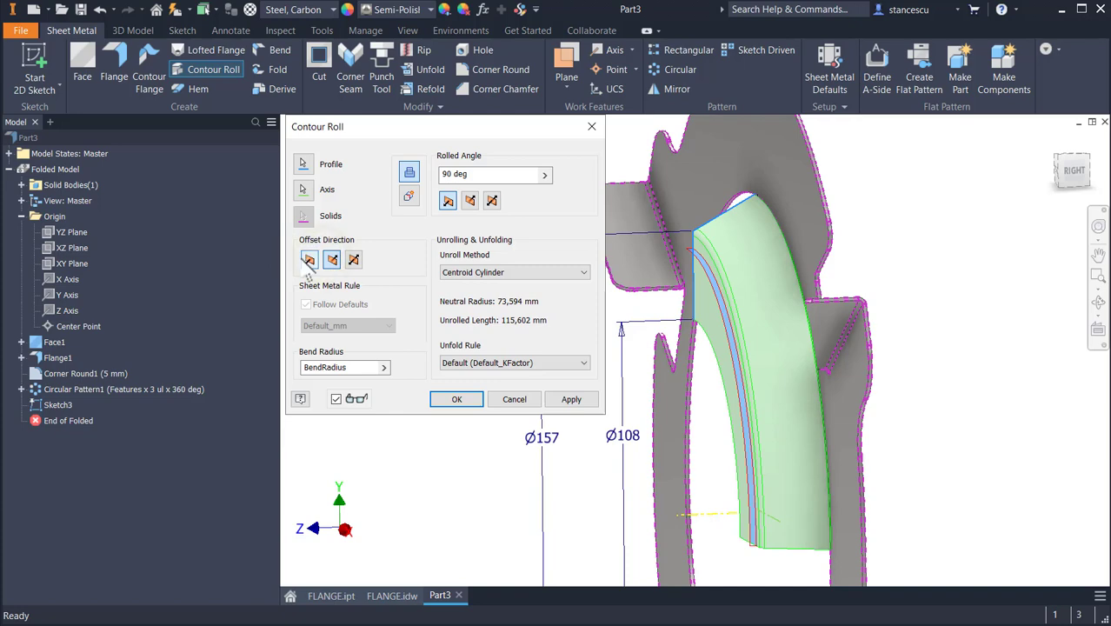
click(304, 258)
shift+middle_drag(782, 295, 848, 370)
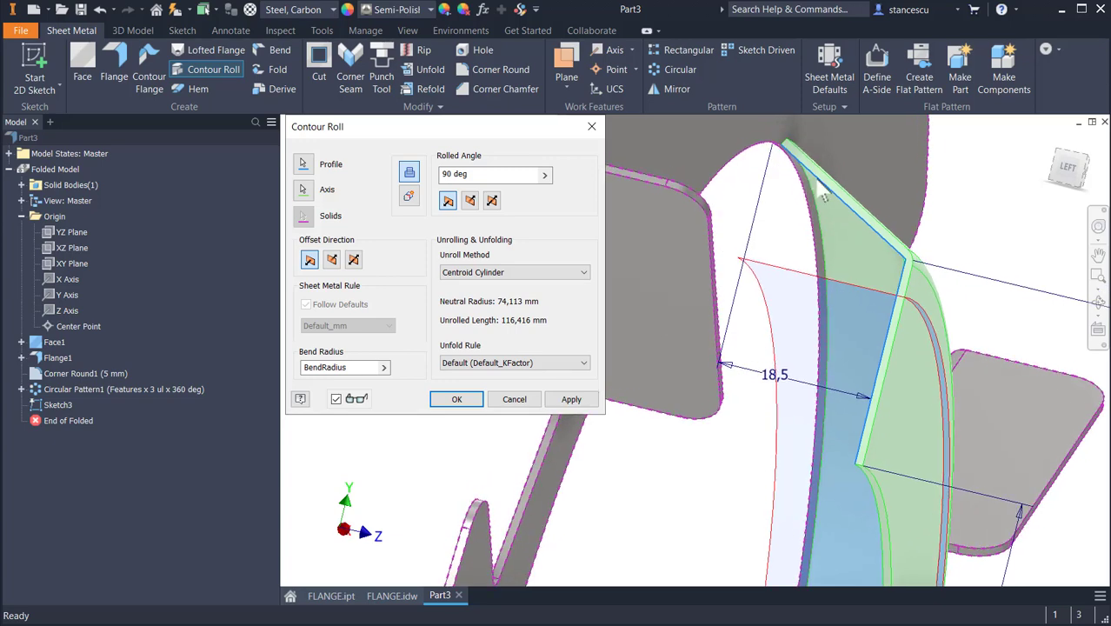
click(331, 259)
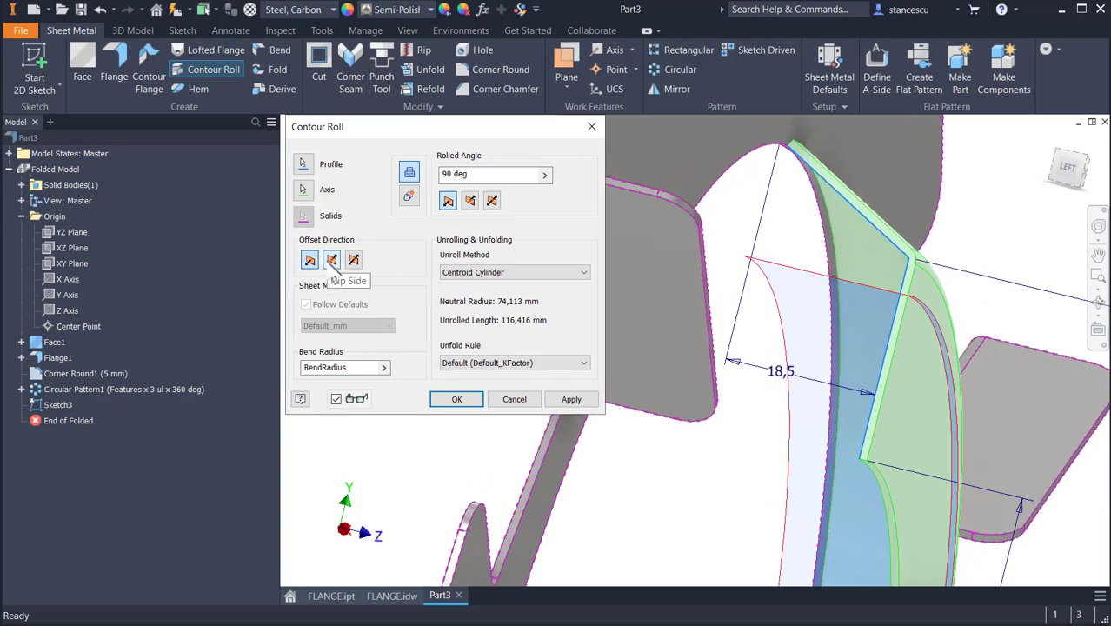
shift+middle_drag(813, 261, 791, 413)
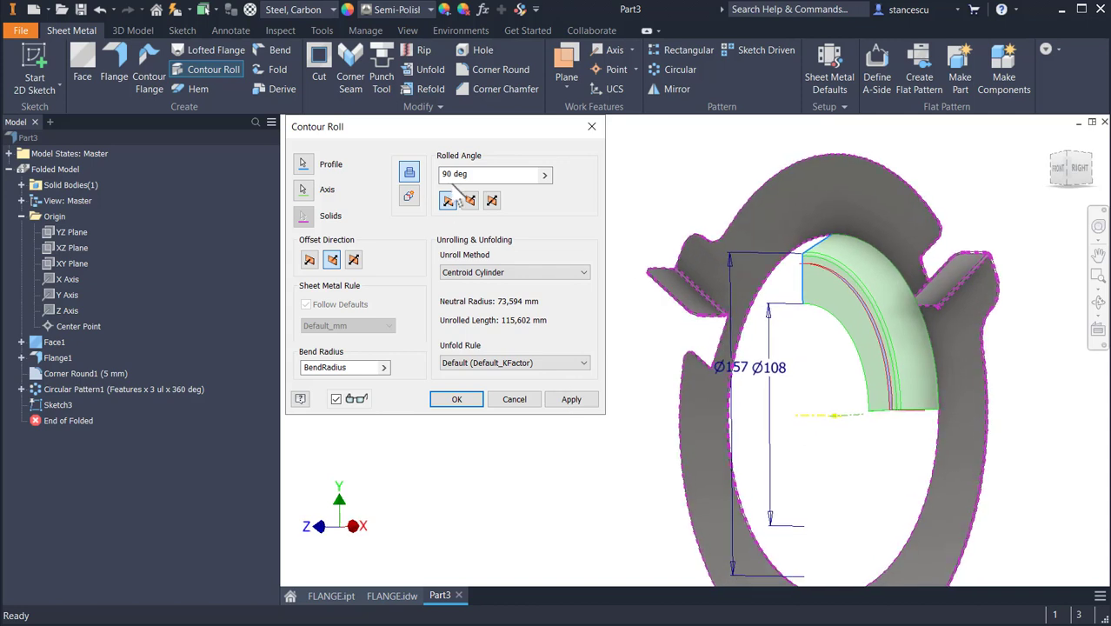
- Try a rolled angle of 270 degrees for the collar's Contour Roll
click(484, 174)
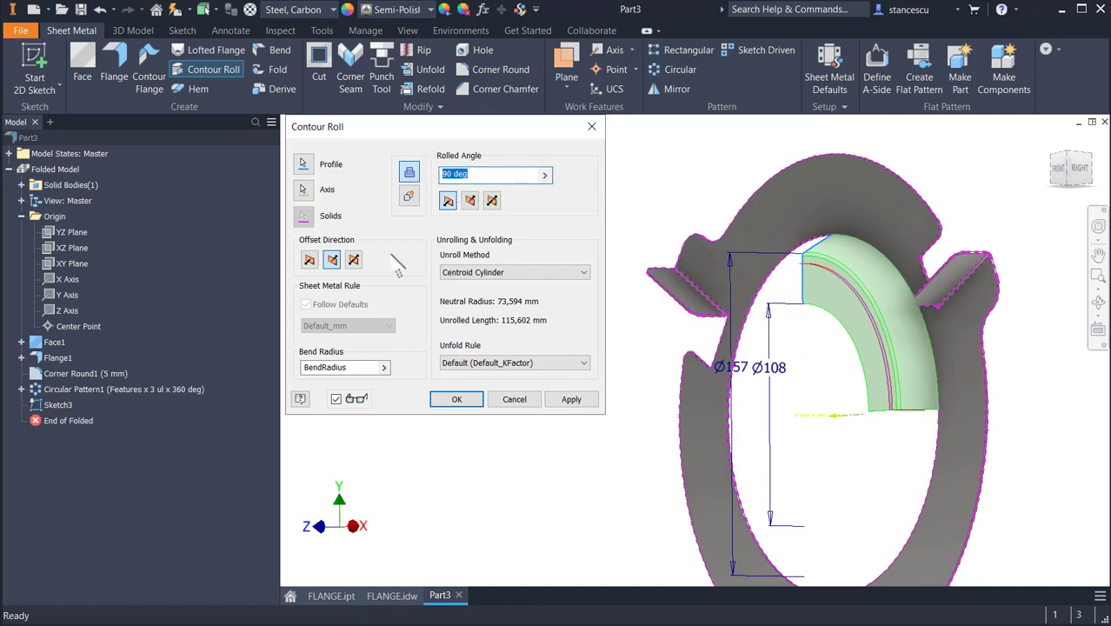
text(270)
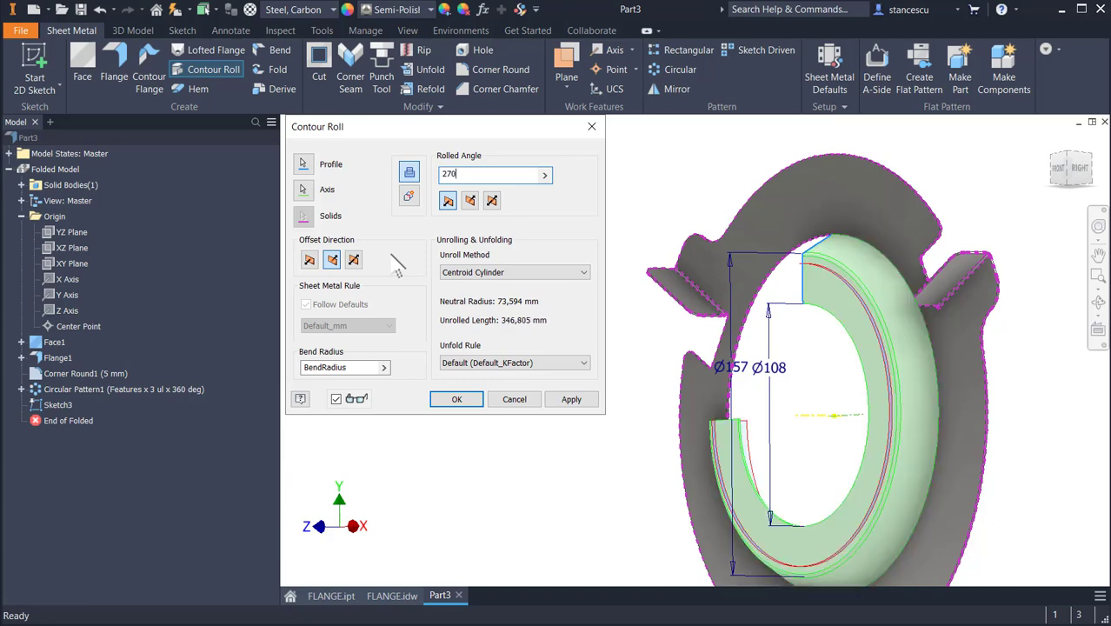
shift+middle_drag(687, 417, 596, 248)
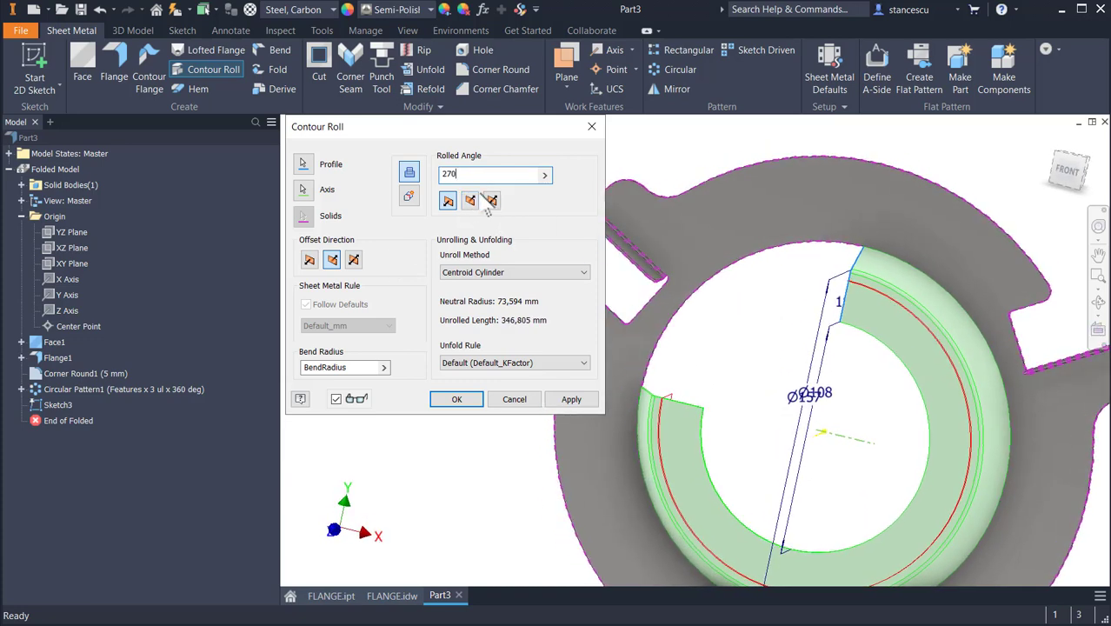
- Try rolled angles of 360, 364.9 and 364 degrees for the collar's Contour Roll
double_click(450, 174)
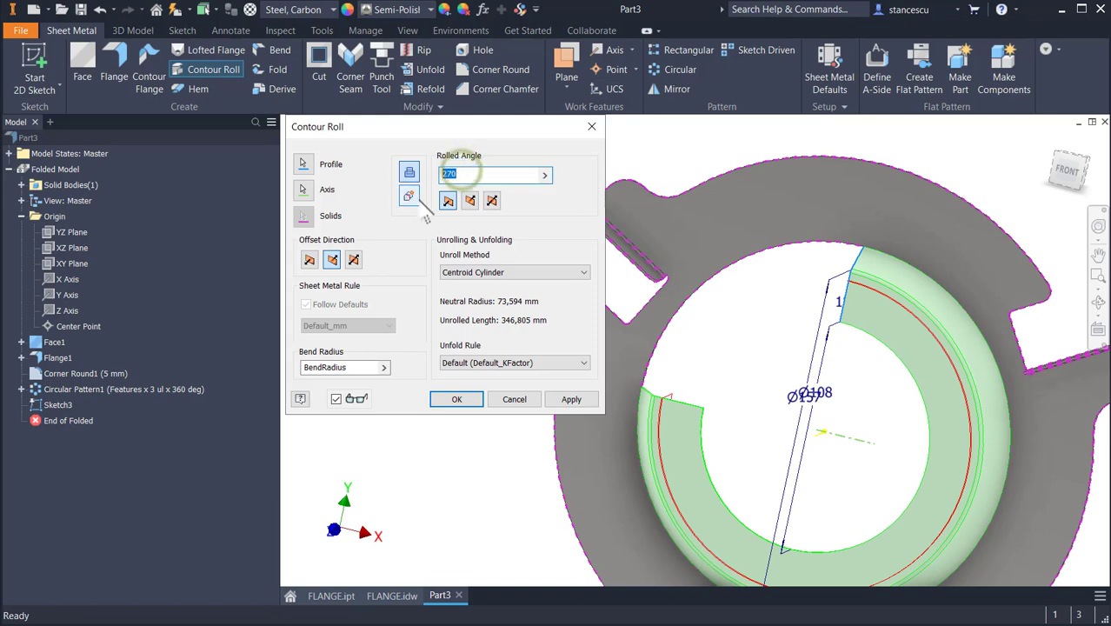
text(360)
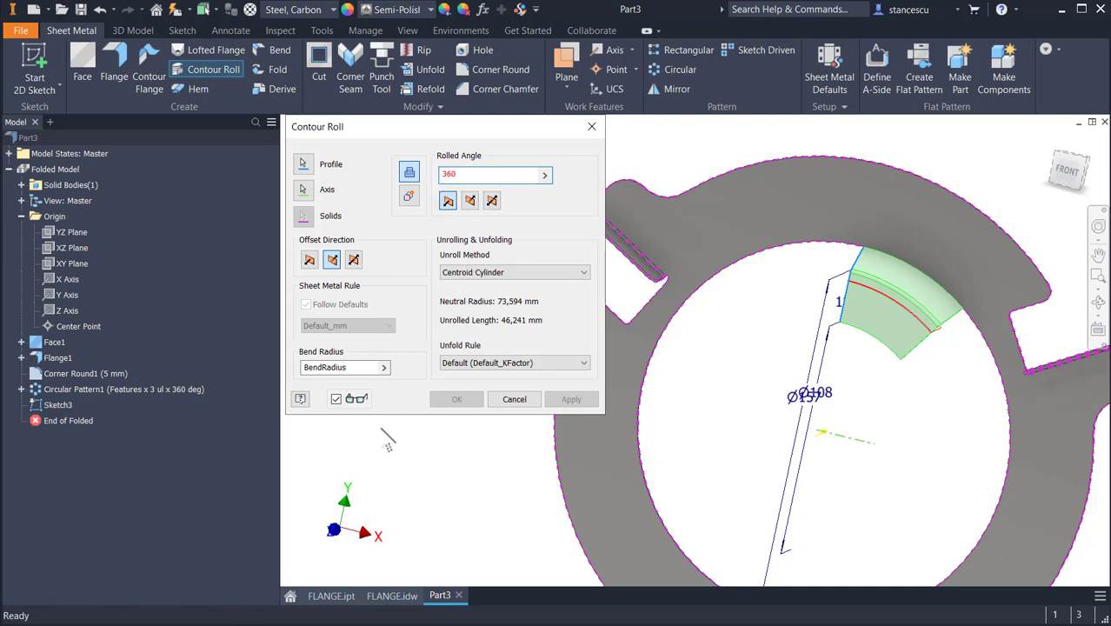
key(BackSpace)
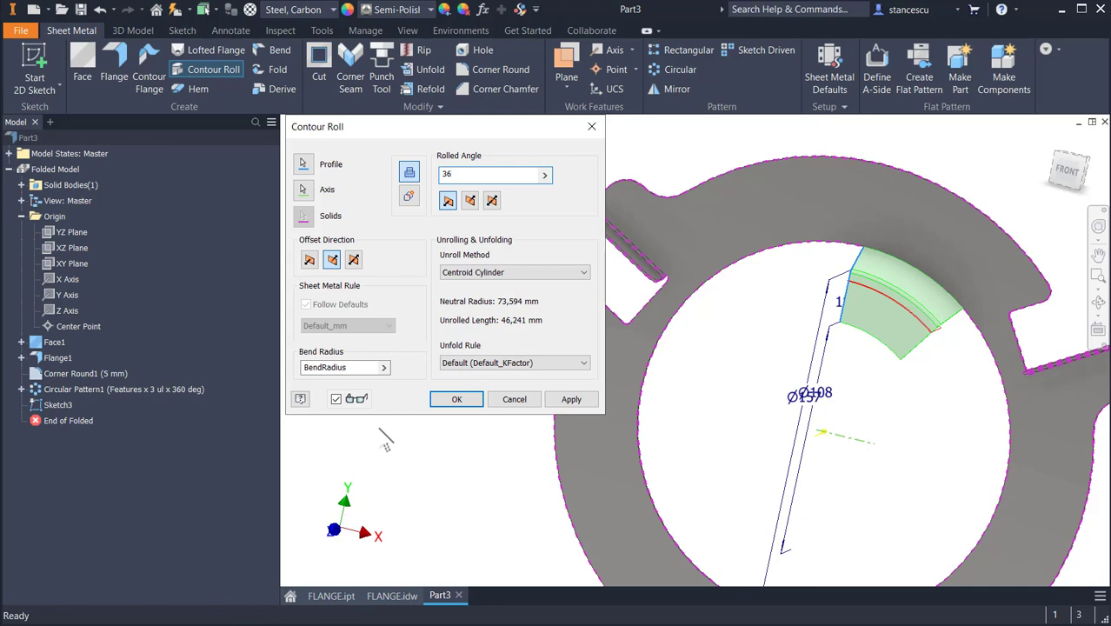
text(4,9)
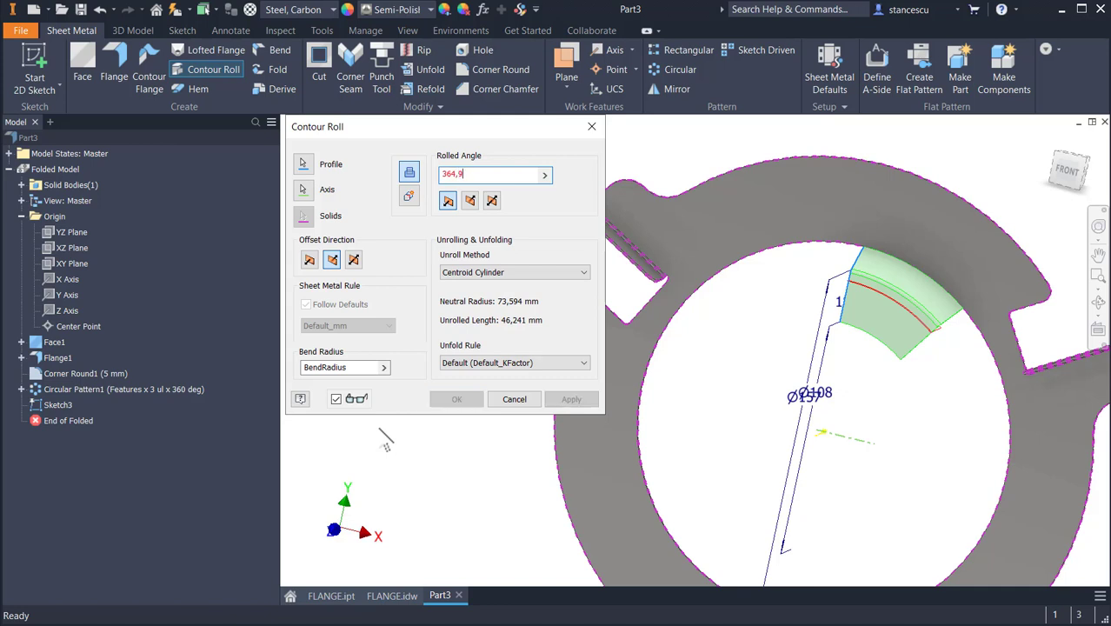
key(BackSpace)
key(BackSpace)
key(BackSpace)
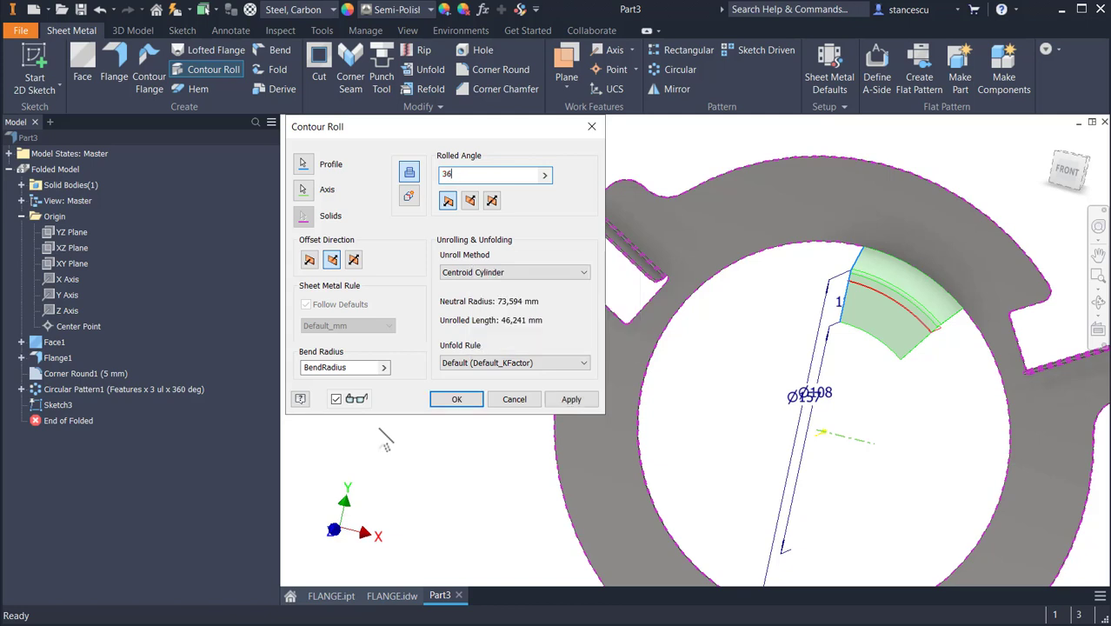
text(4)
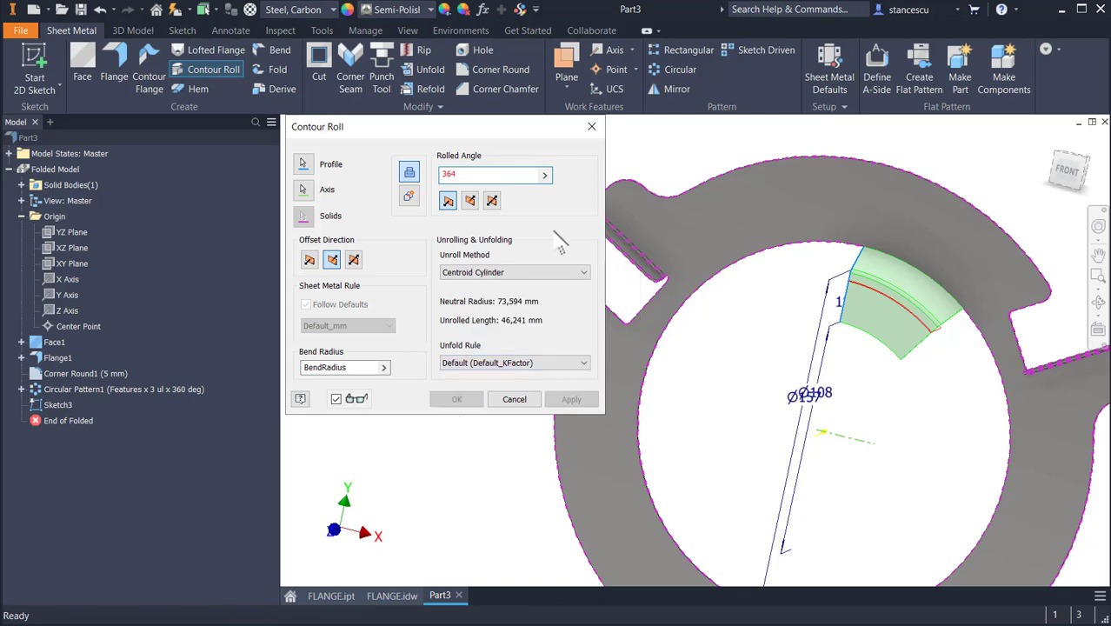
mouse_move(490, 169)
key(BackSpace)
key(BackSpace)
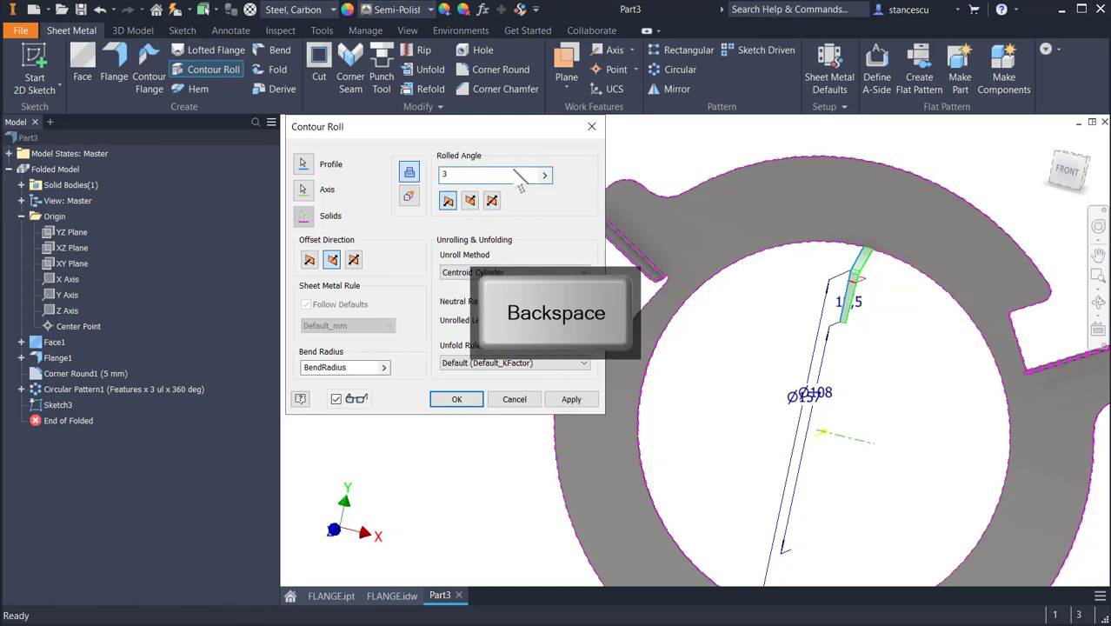
- Set the collar's rolled angle to 359.9 degrees and create the Contour Roll
text(5)
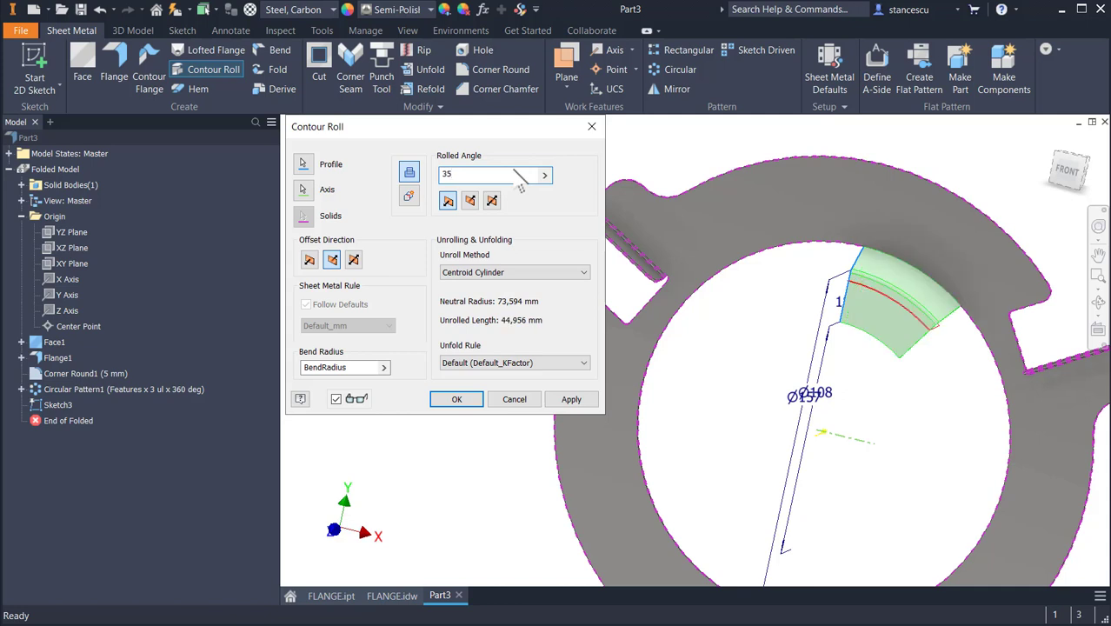
text(9,9)
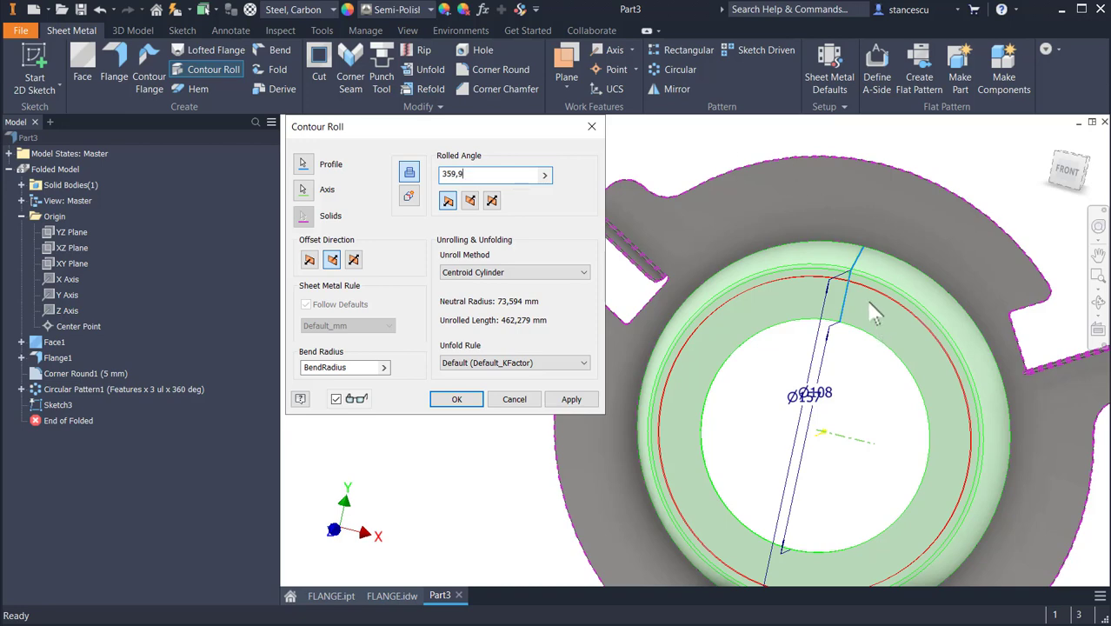
scroll(874, 314, down, 8)
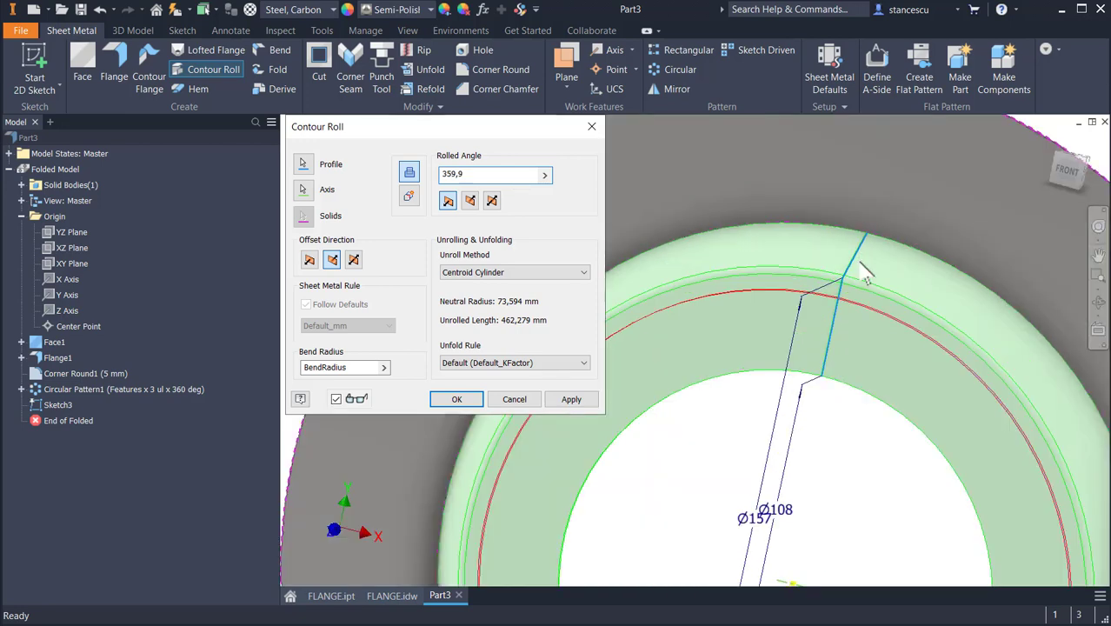
scroll(822, 375, up, 4)
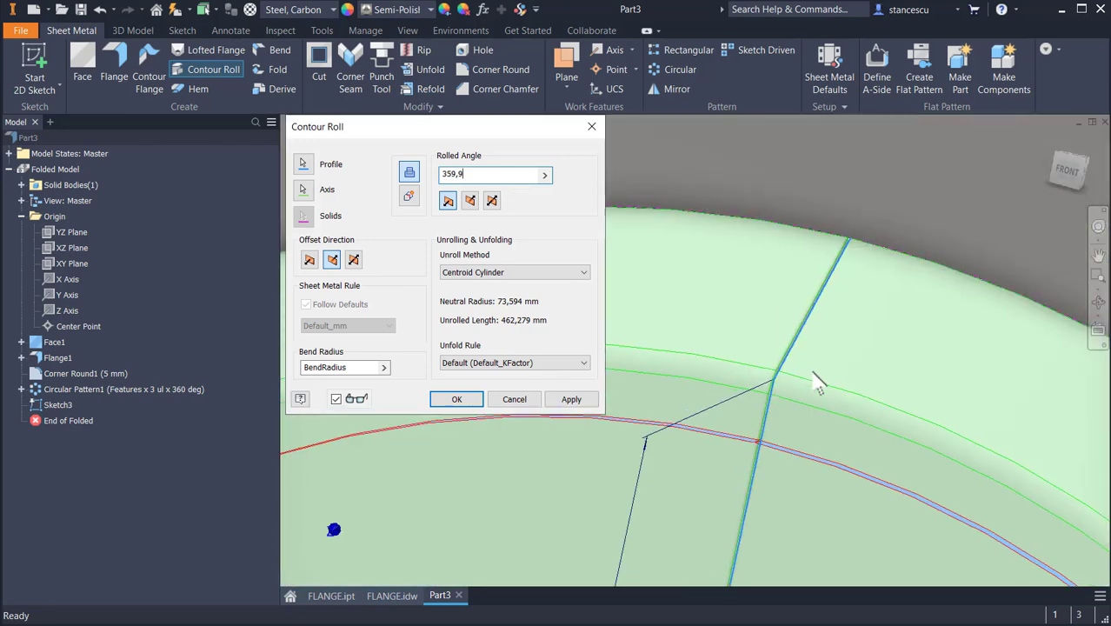
middle_drag(847, 432, 838, 247)
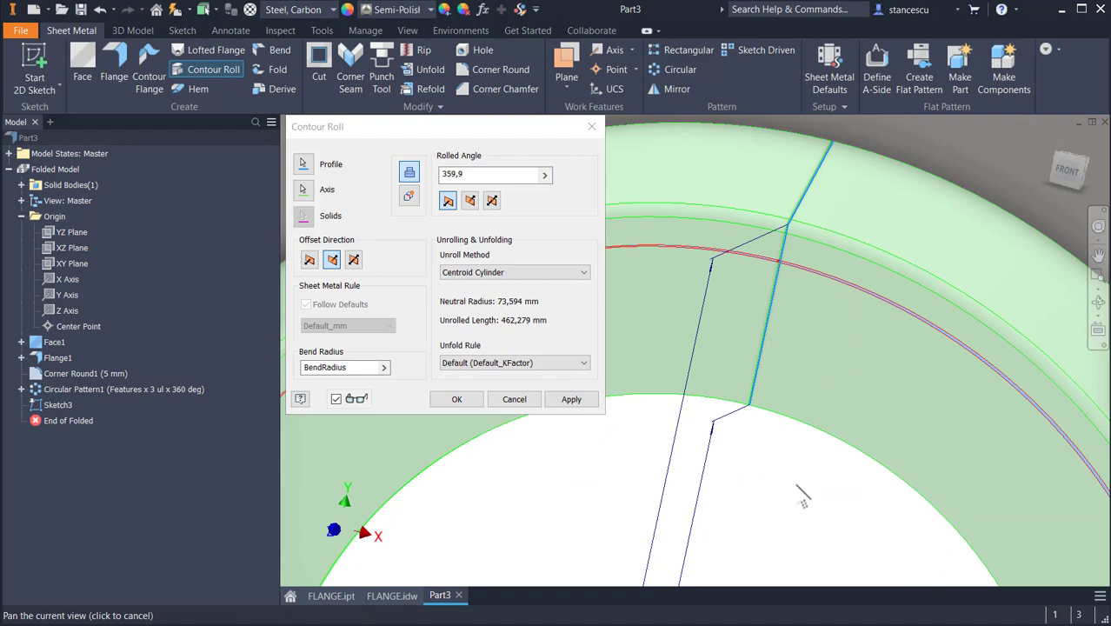
scroll(791, 352, up, 2)
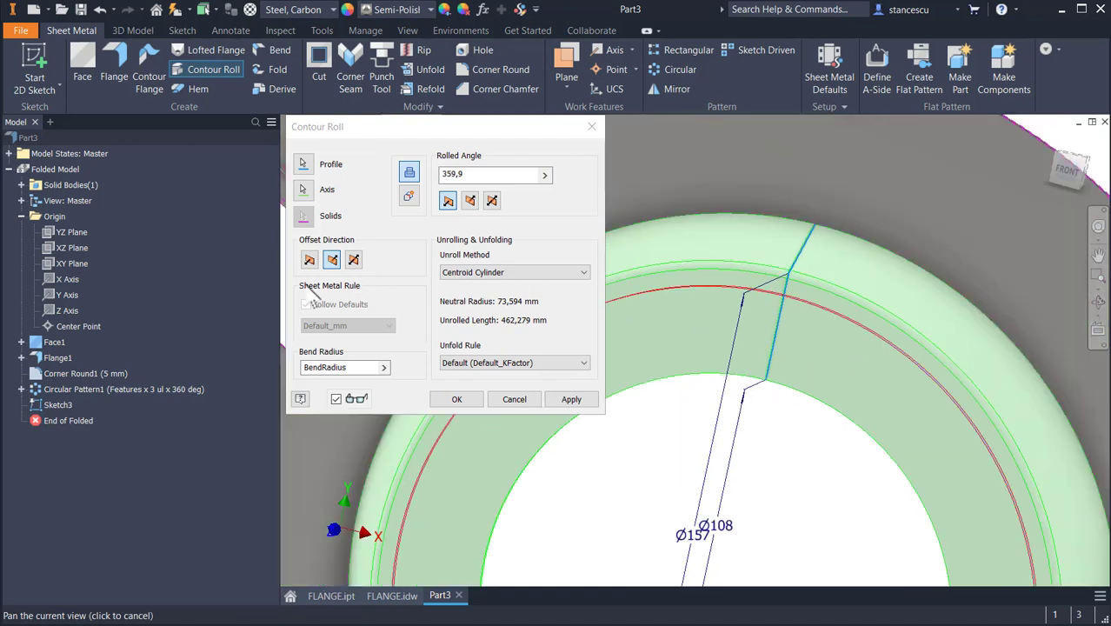
click(456, 399)
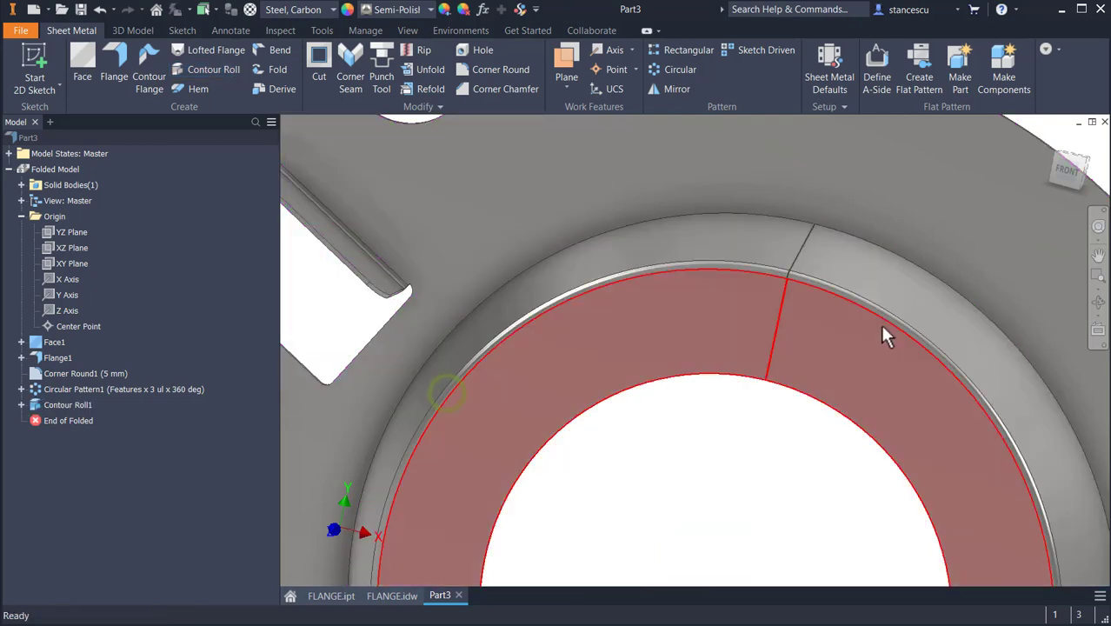
- Inspect the collar's seam and try to create a flat pattern of the flange
shift+middle_drag(809, 243, 834, 374)
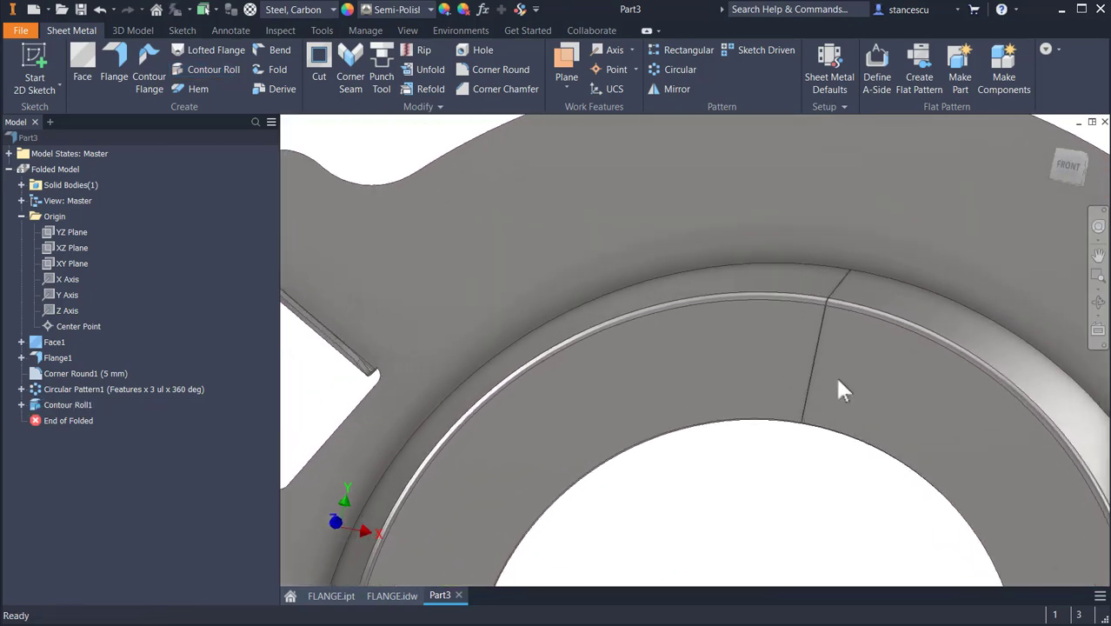
scroll(827, 431, down, 2)
scroll(908, 426, down, 4)
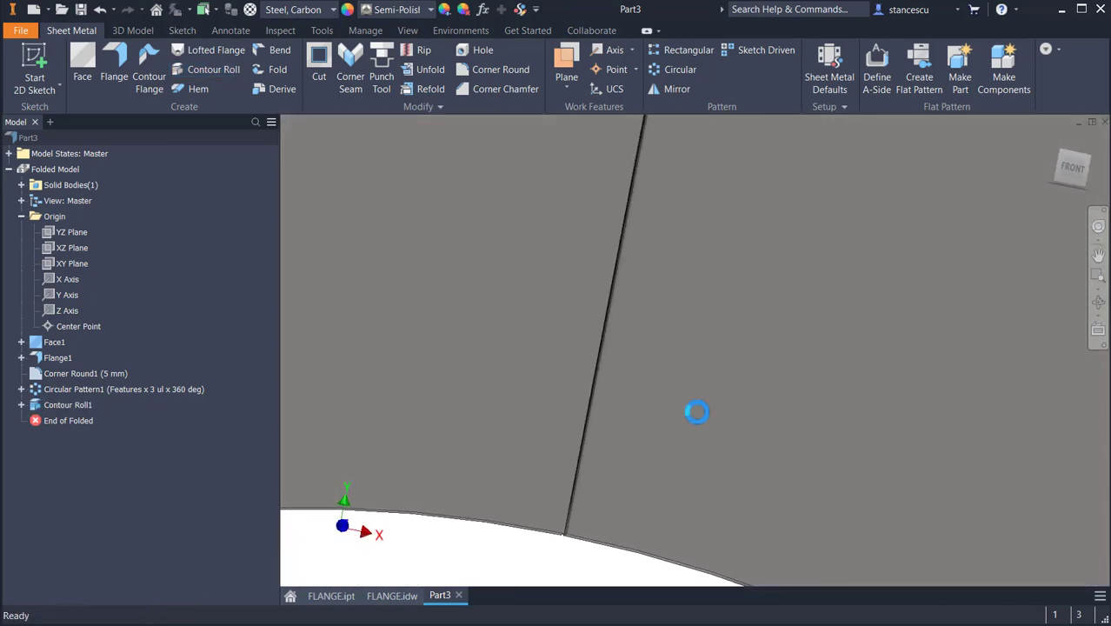
shift+middle_drag(688, 403, 891, 240)
scroll(699, 456, down, 5)
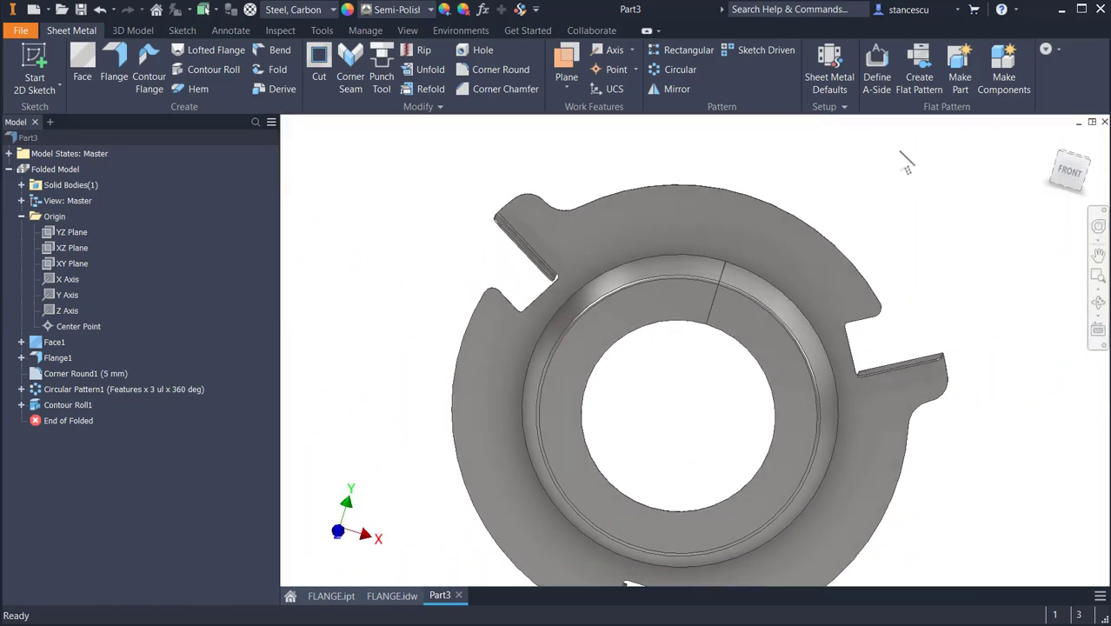
click(912, 74)
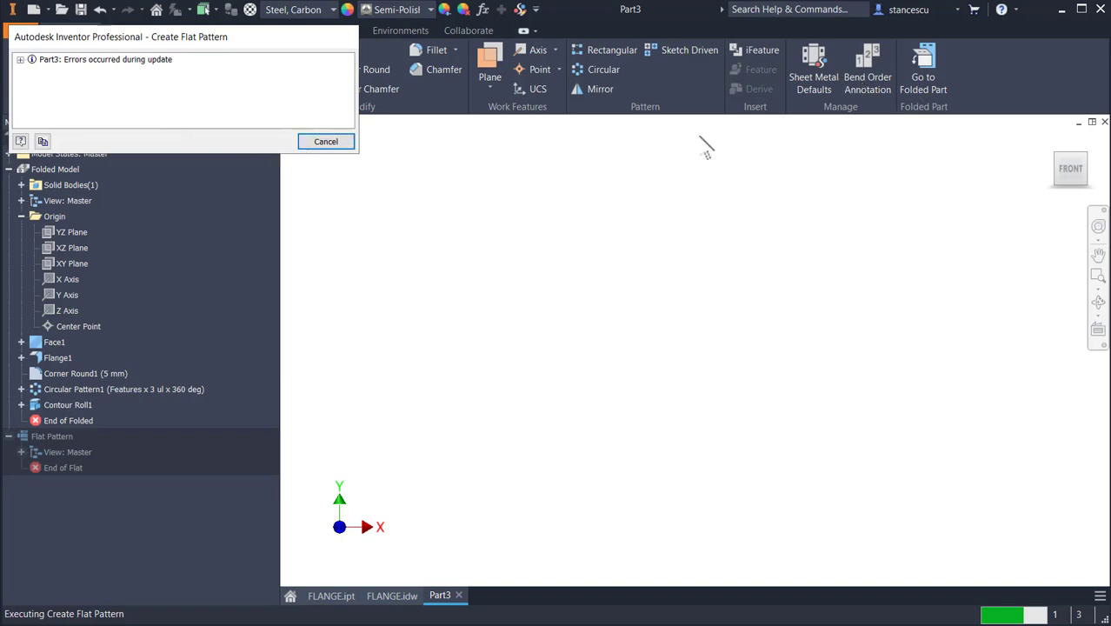
click(335, 142)
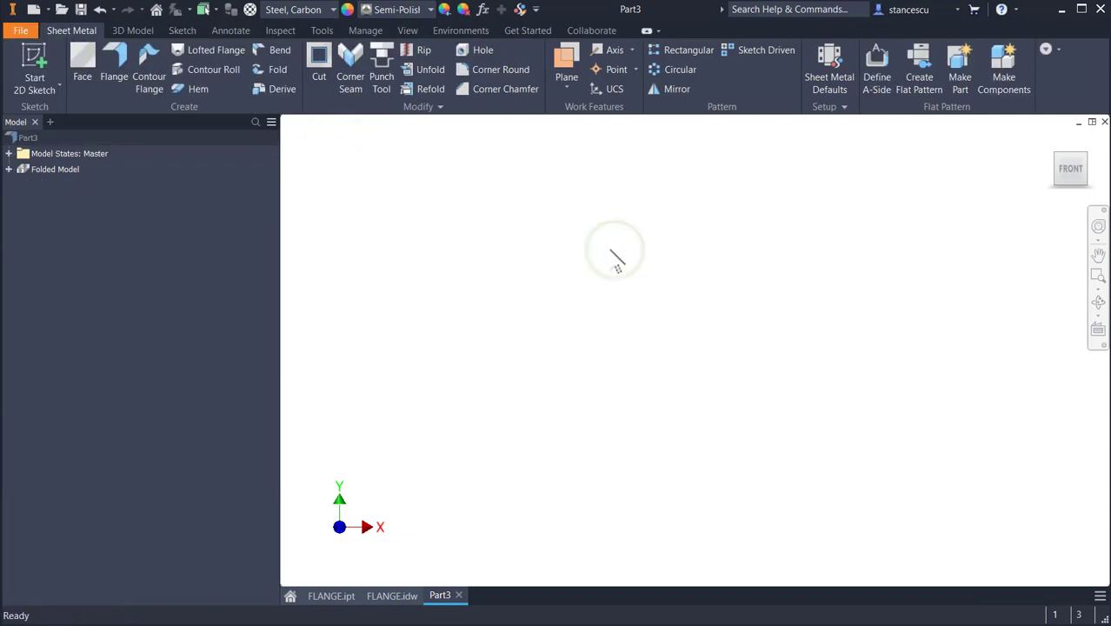
- Delete the collar's Contour Roll feature but keep its consumed sketch
key(F6)
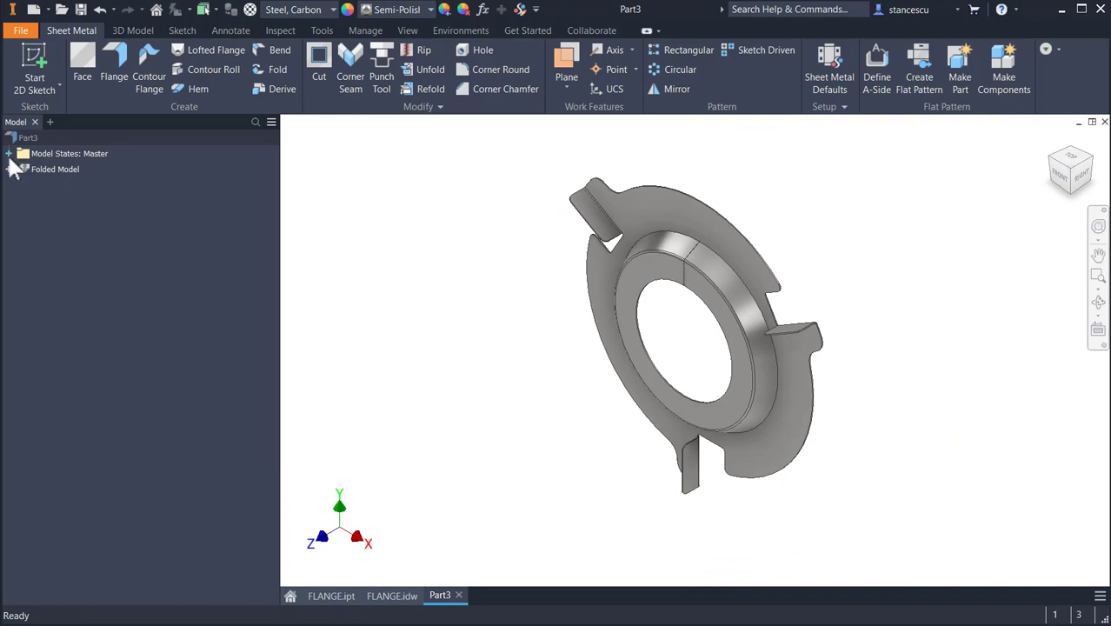
click(9, 153)
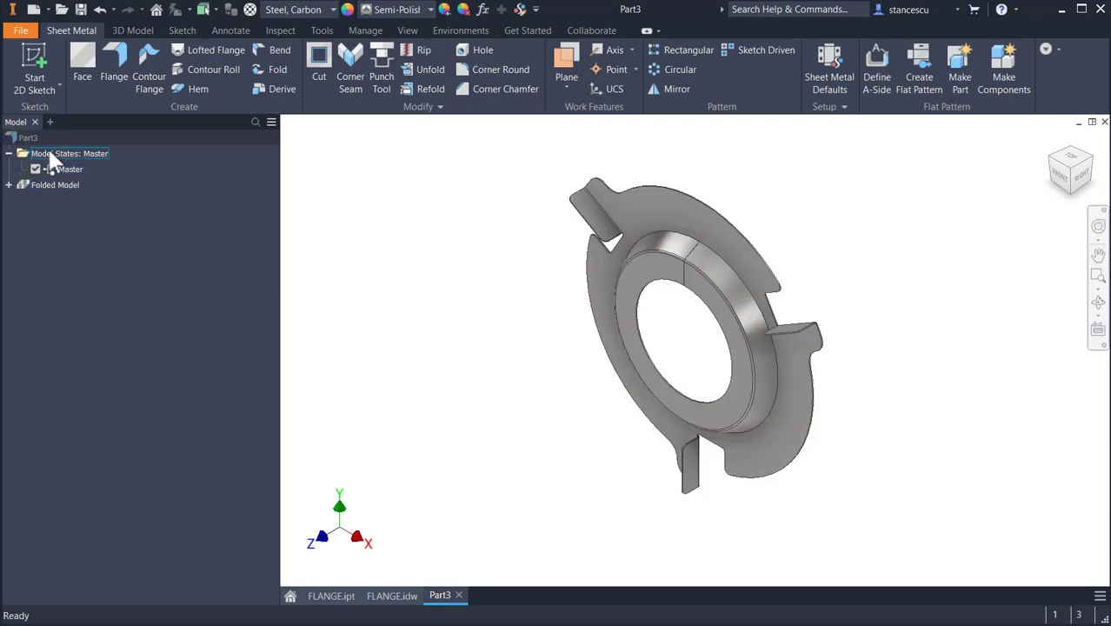
click(9, 185)
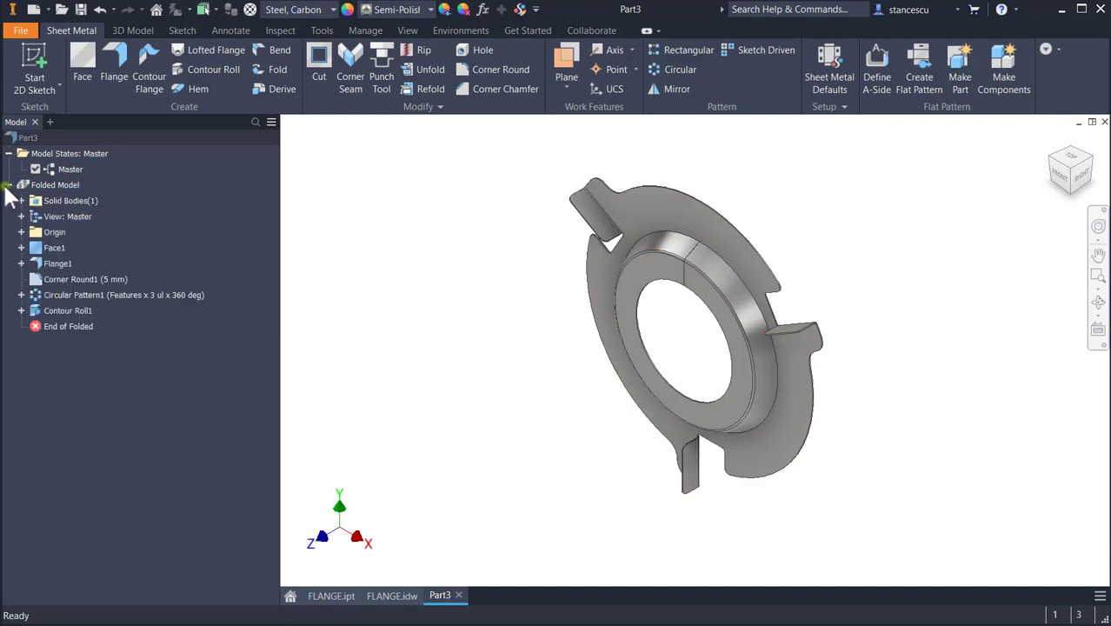
click(32, 315)
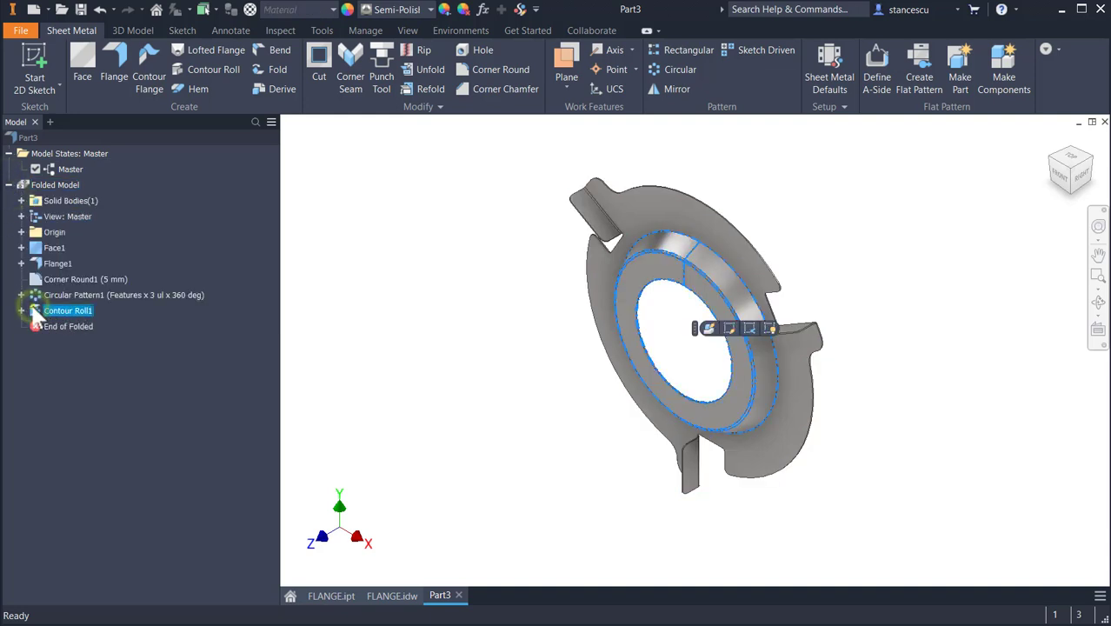
right_click(32, 314)
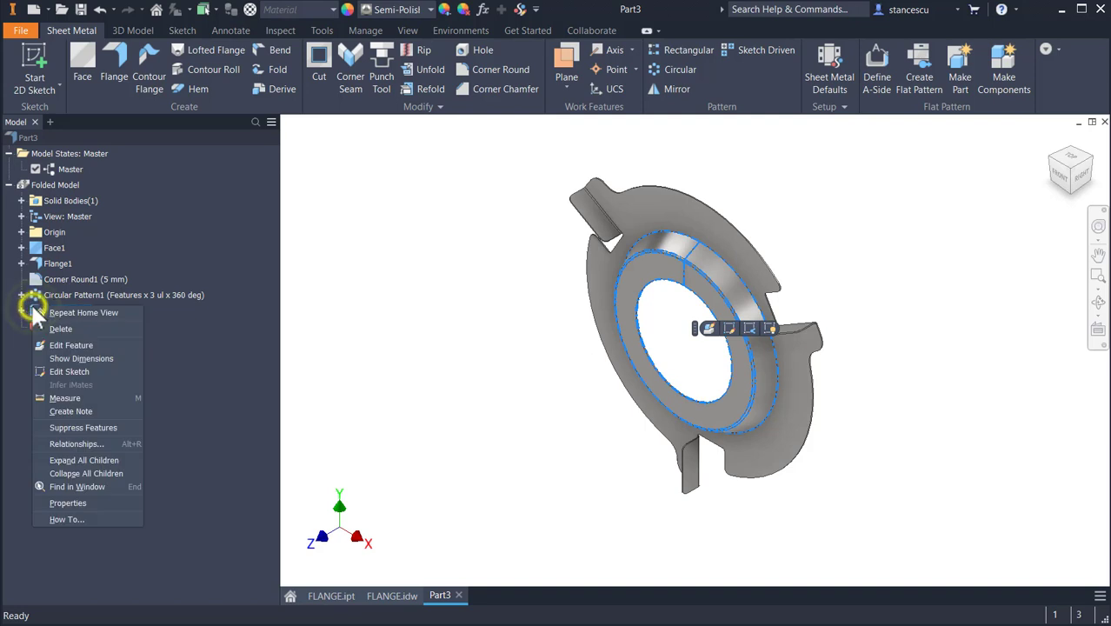
click(73, 329)
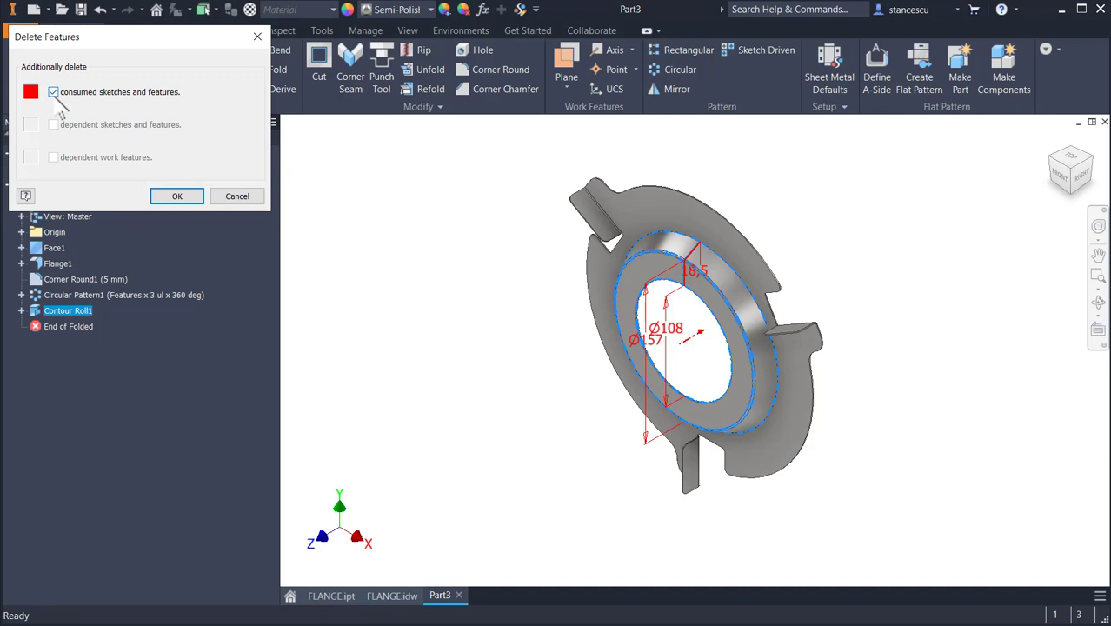
click(54, 92)
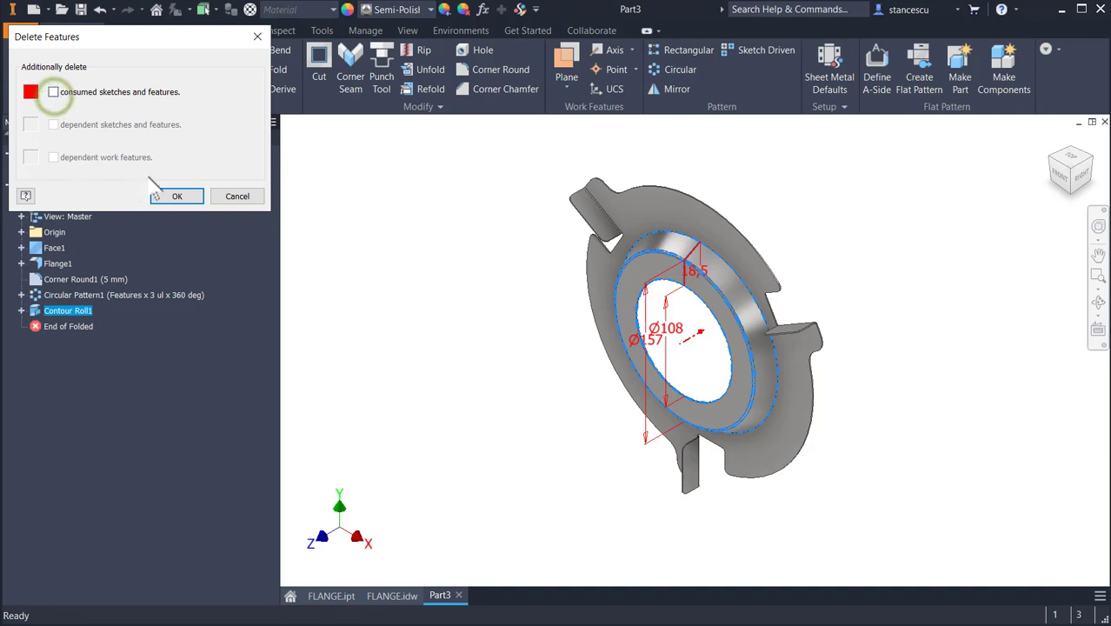
click(188, 201)
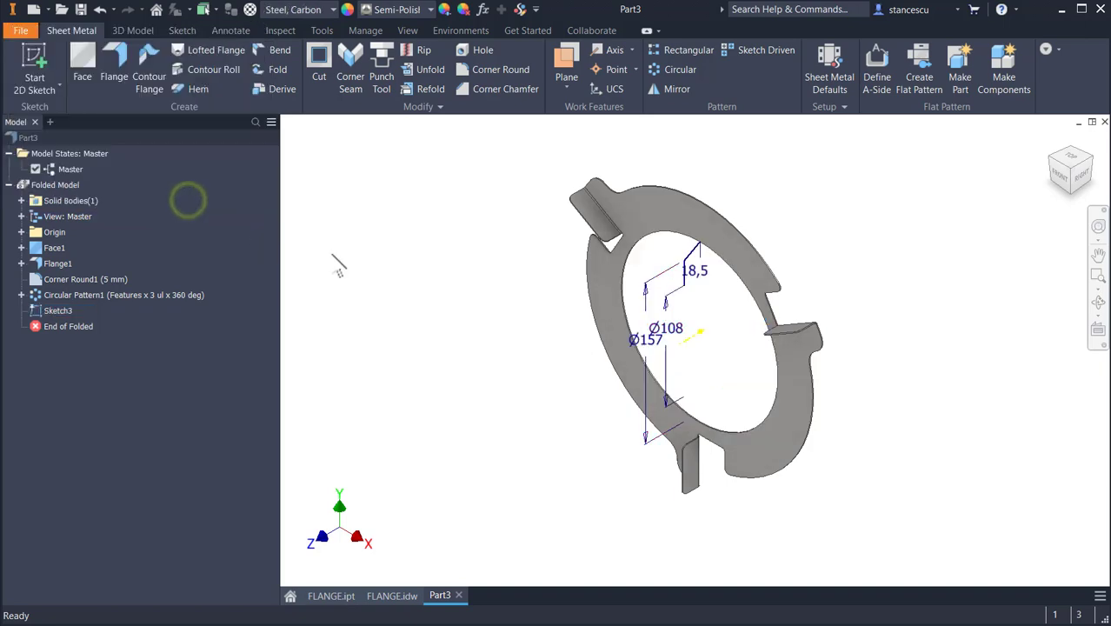
- Open the collar's profile sketch for editing and slice the model at the sketch plane
scroll(907, 273, down, 5)
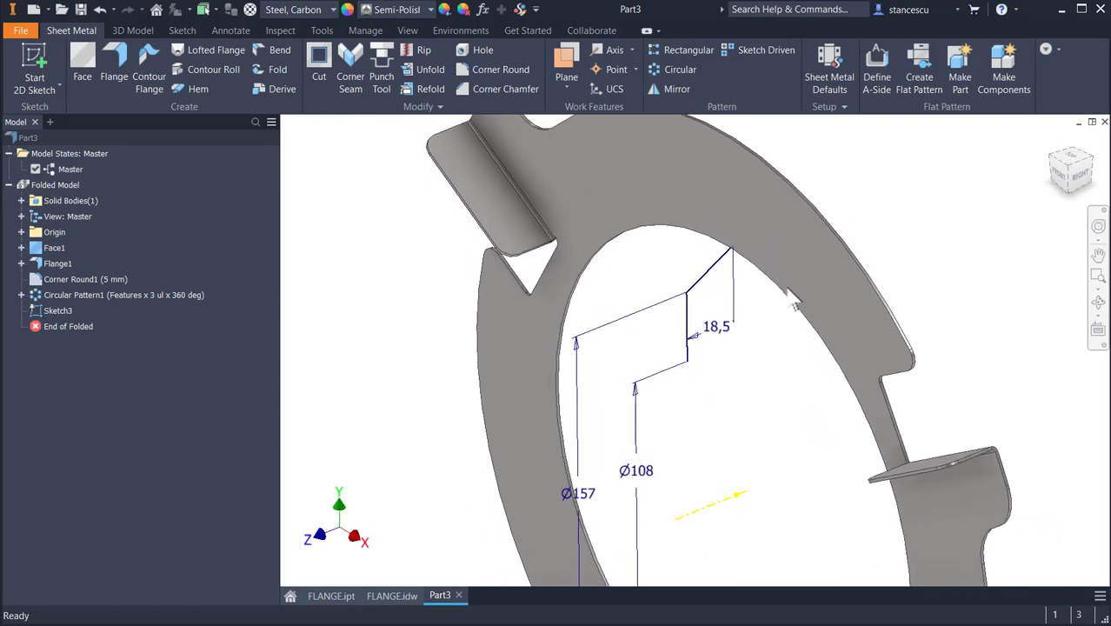
scroll(819, 261, up, 3)
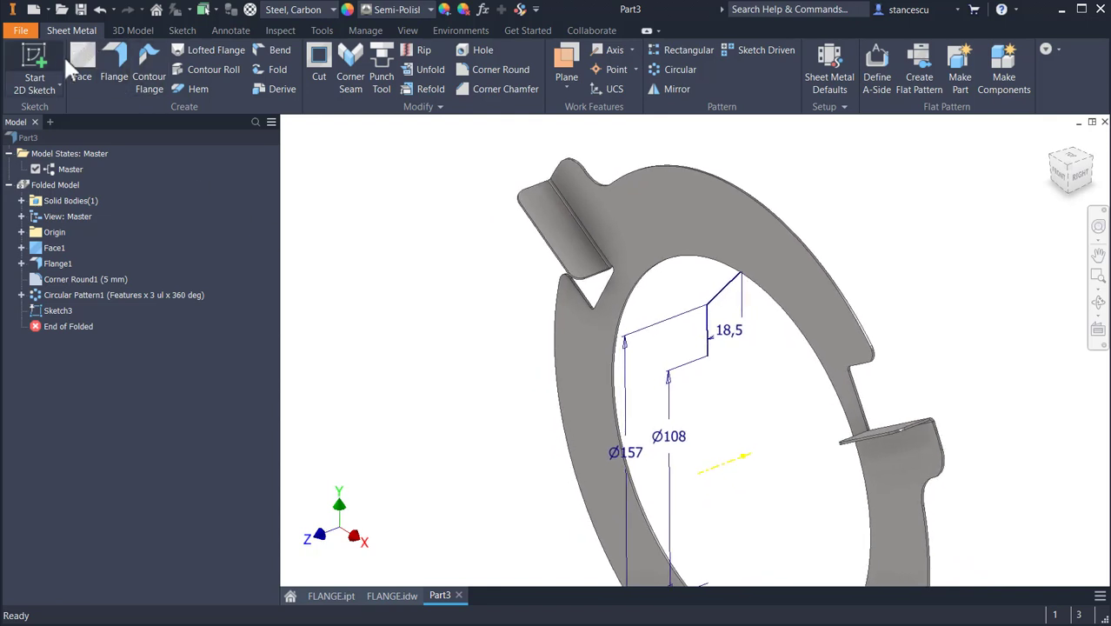
click(134, 31)
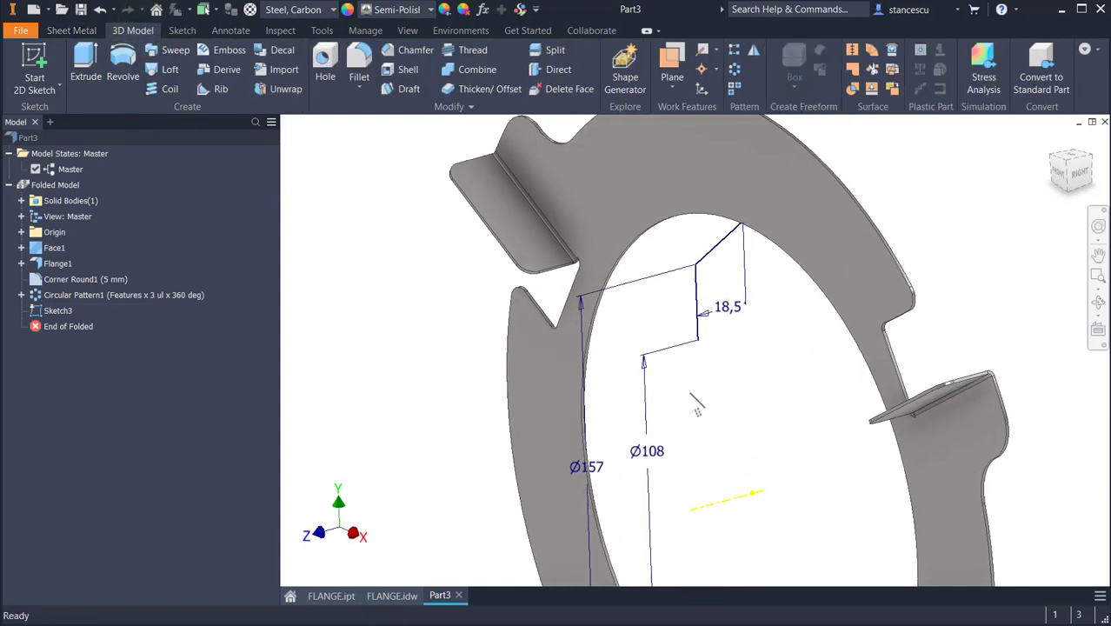
click(56, 313)
double_click(55, 311)
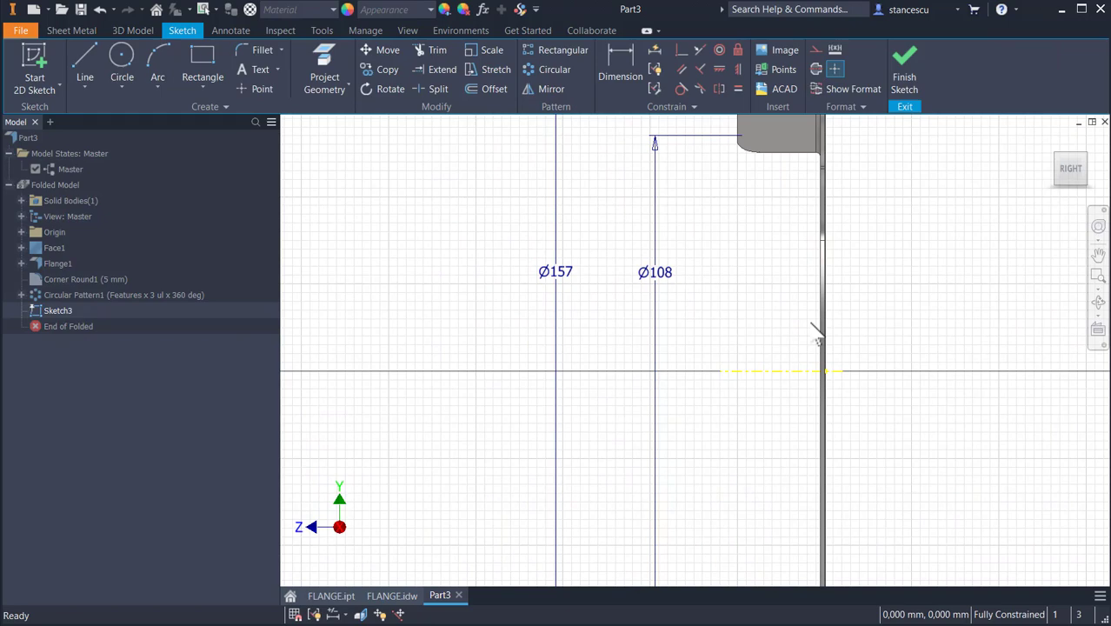
key(F5)
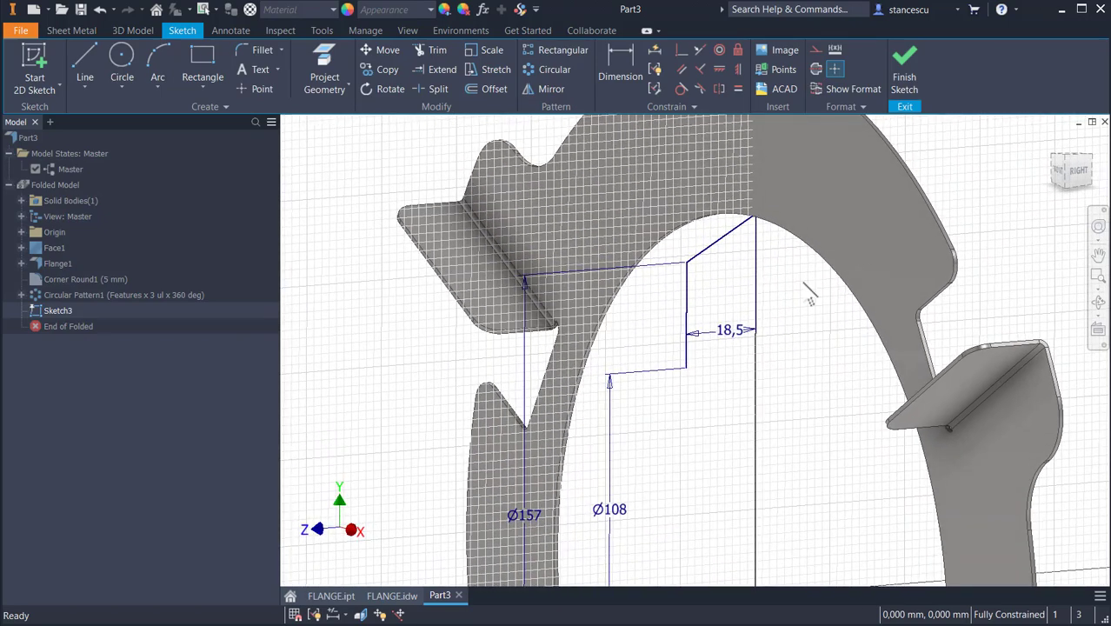
key(F7)
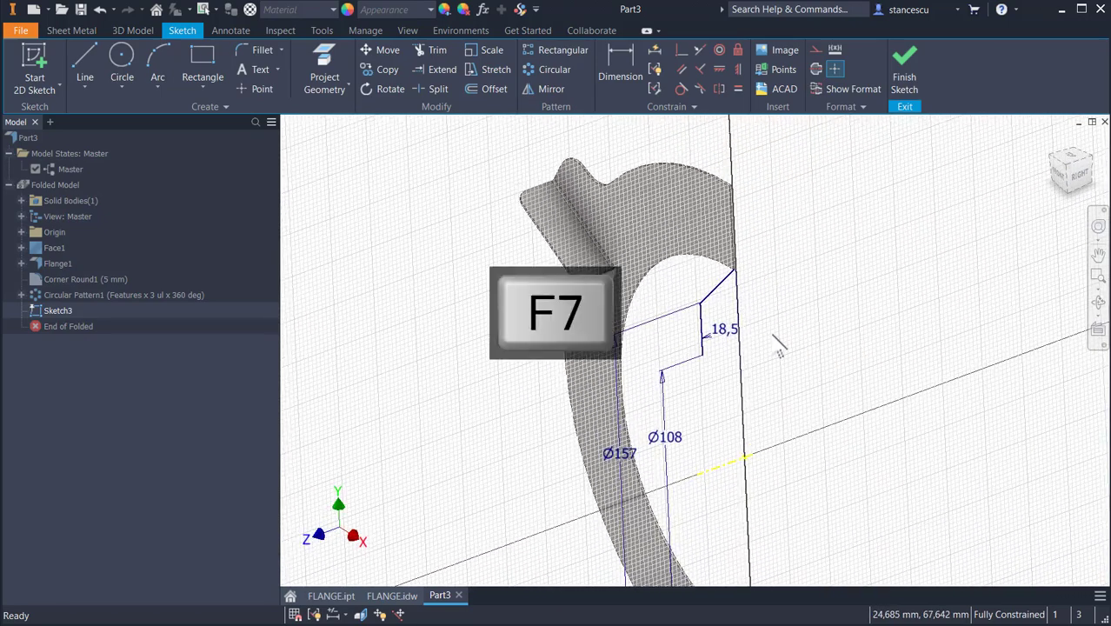
scroll(779, 348, down, 5)
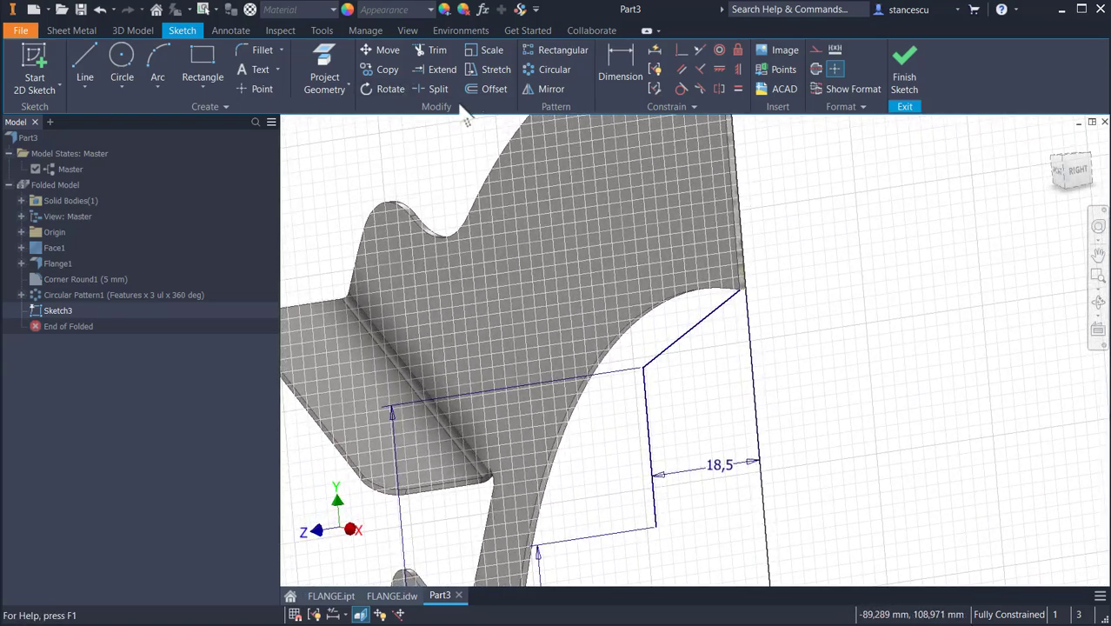
- Offset the collar's profile lines towards the back of the flange by the Thickness parameter
click(489, 89)
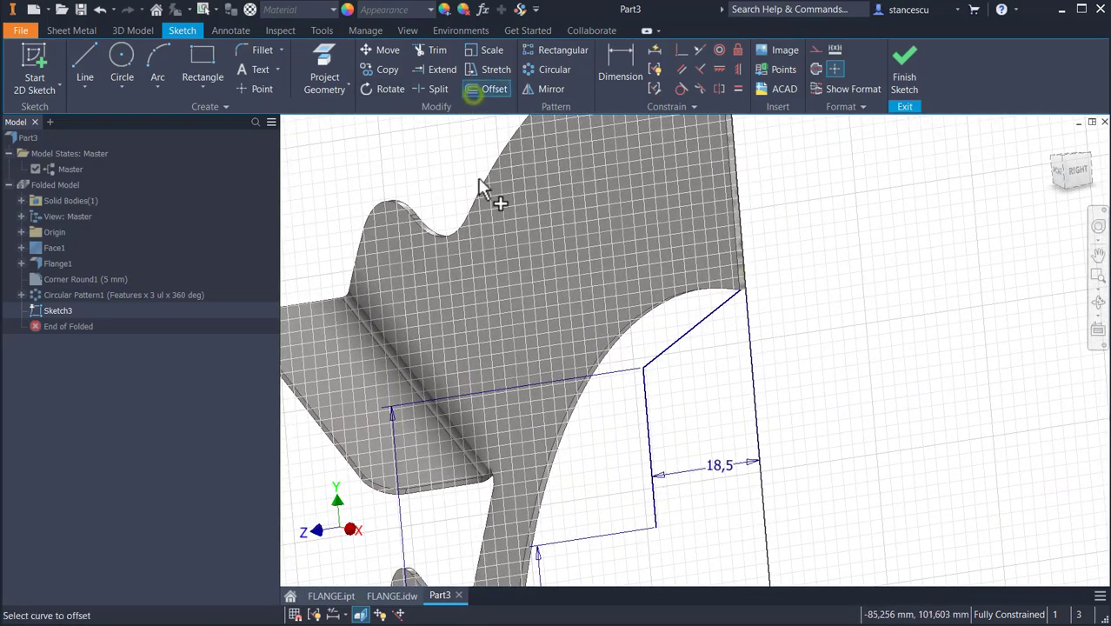
click(647, 428)
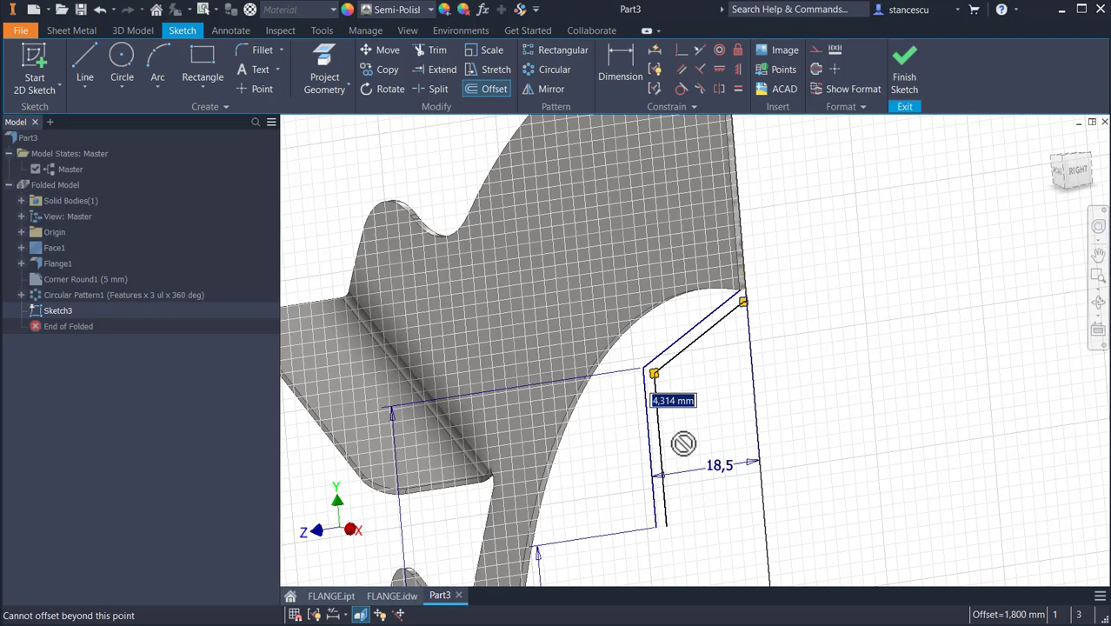
text(Thickness)
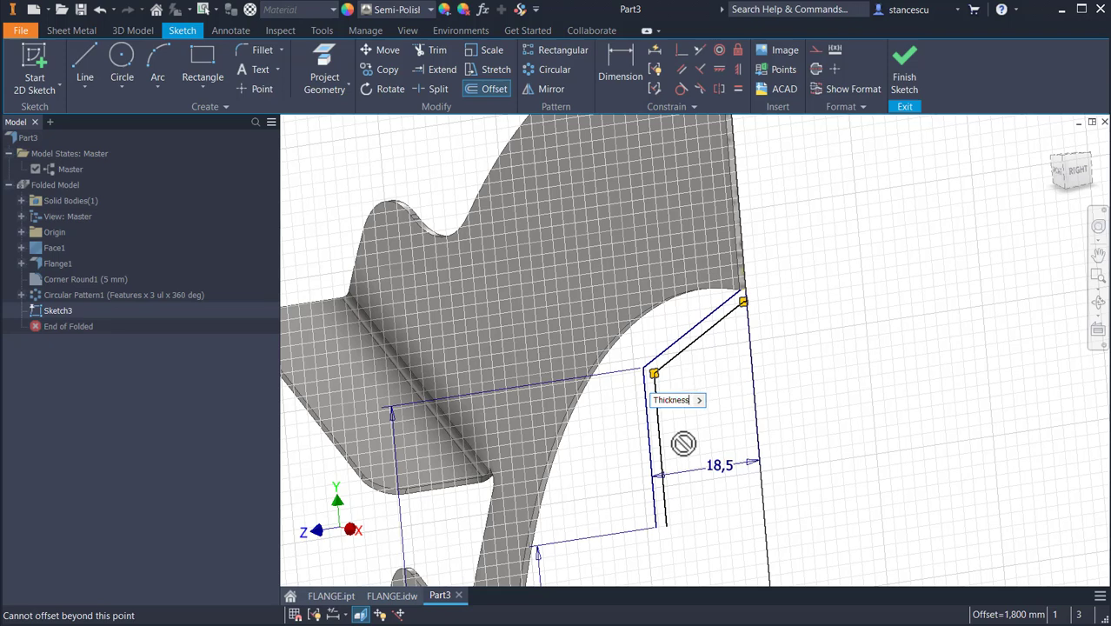
key(BackSpace)
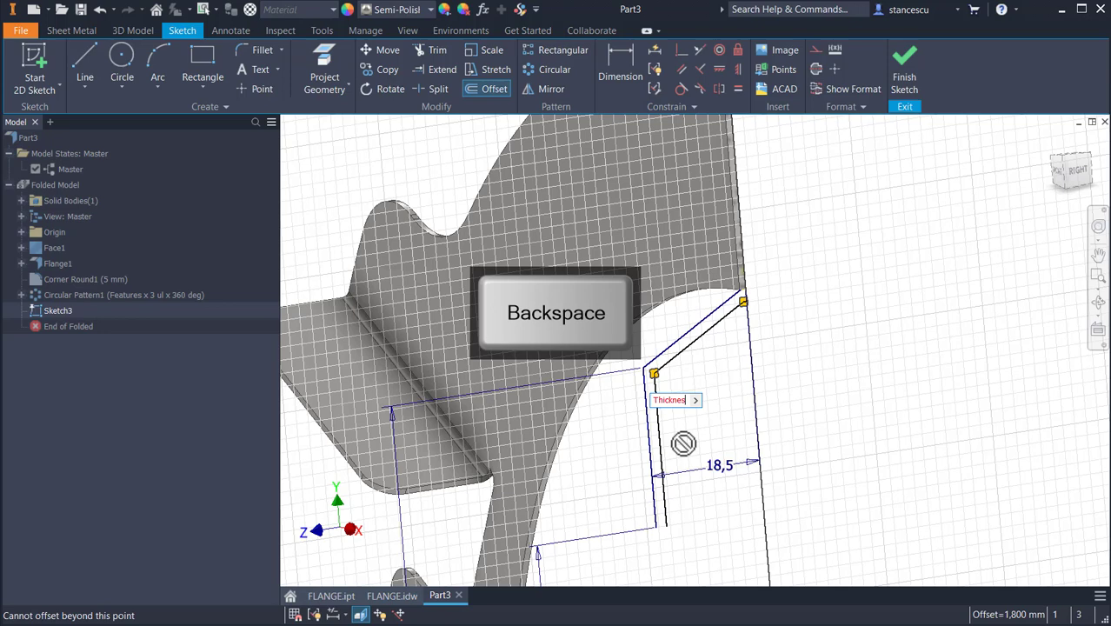
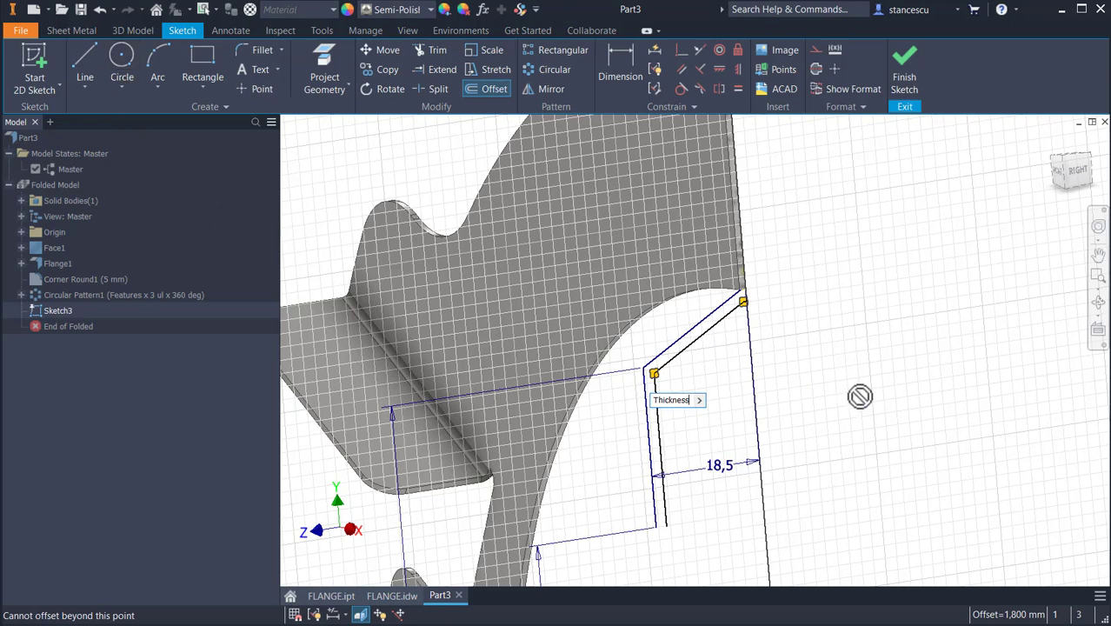
key(Return)
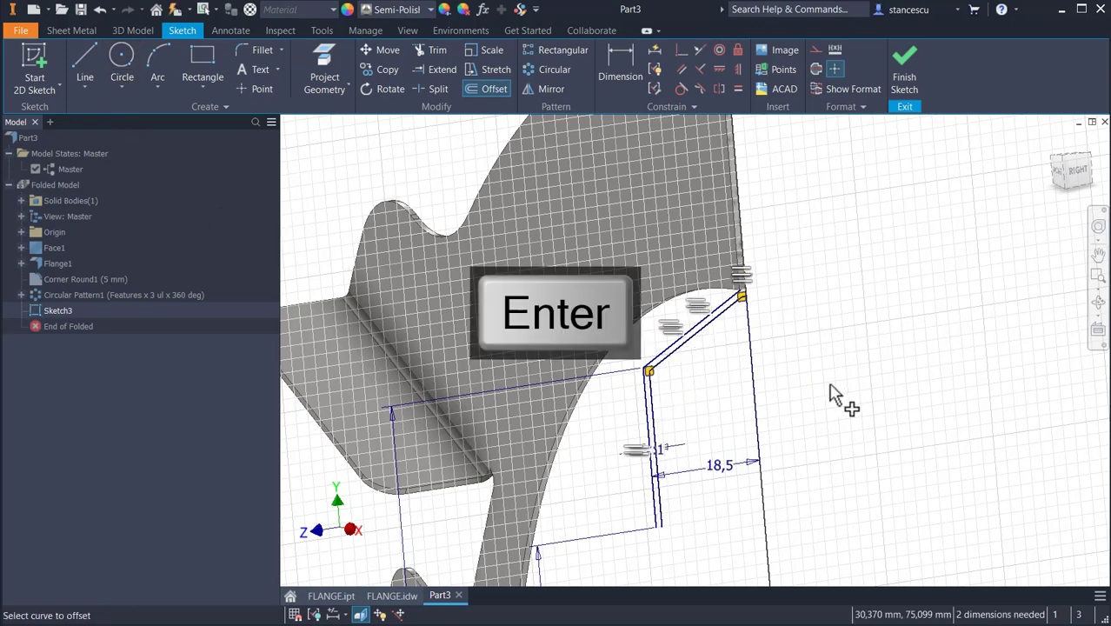
scroll(695, 462, up, 2)
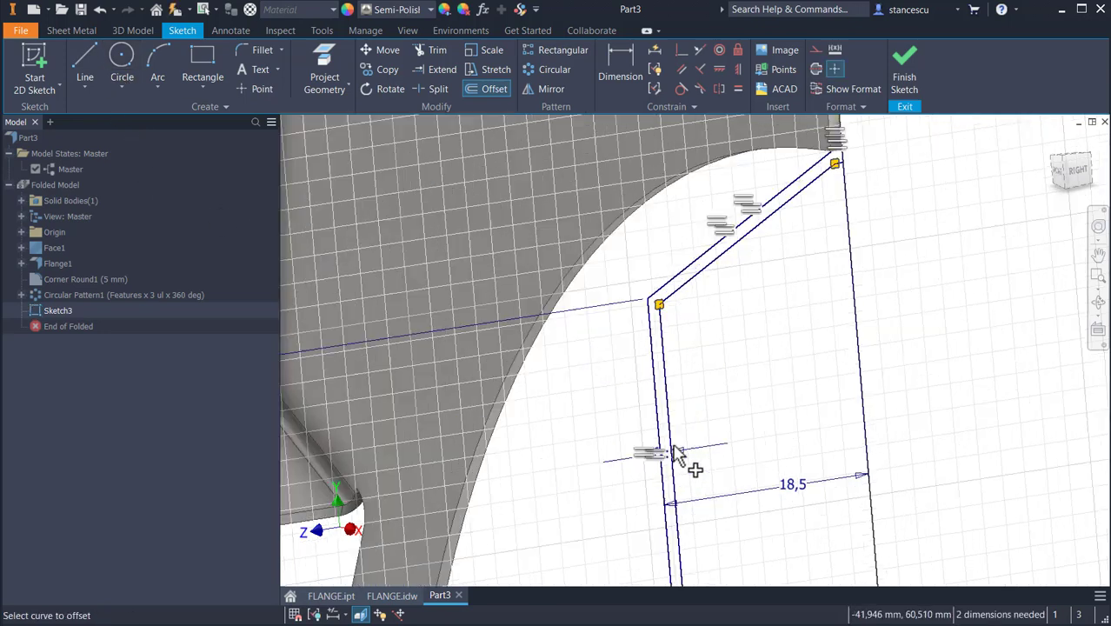
click(673, 467)
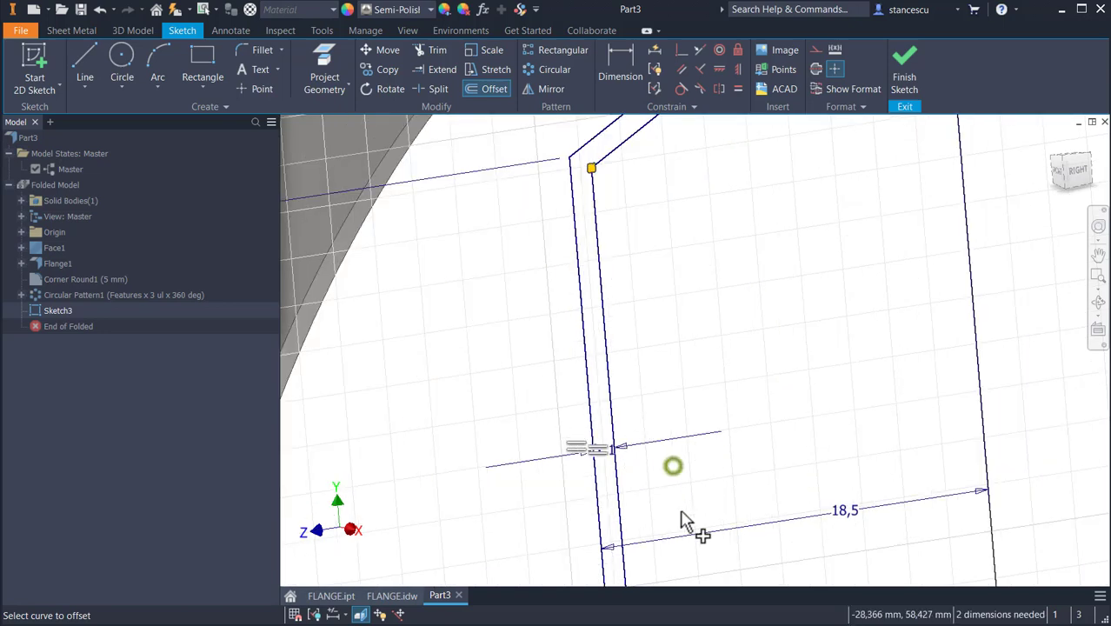
key(Escape)
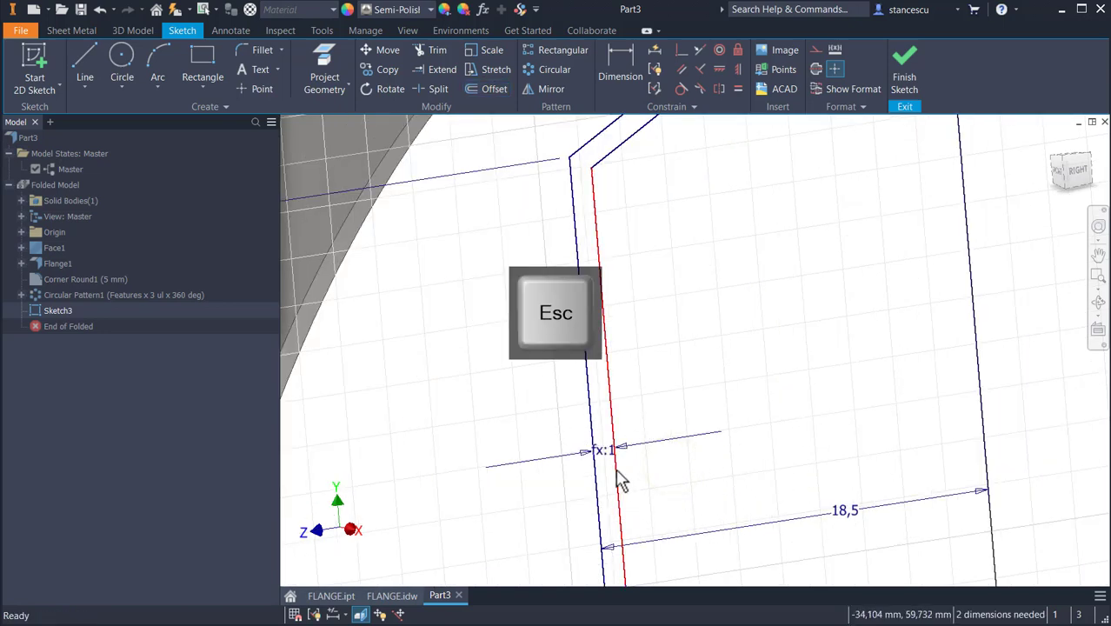
- Close the collar profile's inner end with a short line joining the original and offset lines
scroll(687, 469, down, 2)
middle_drag(733, 396, 739, 162)
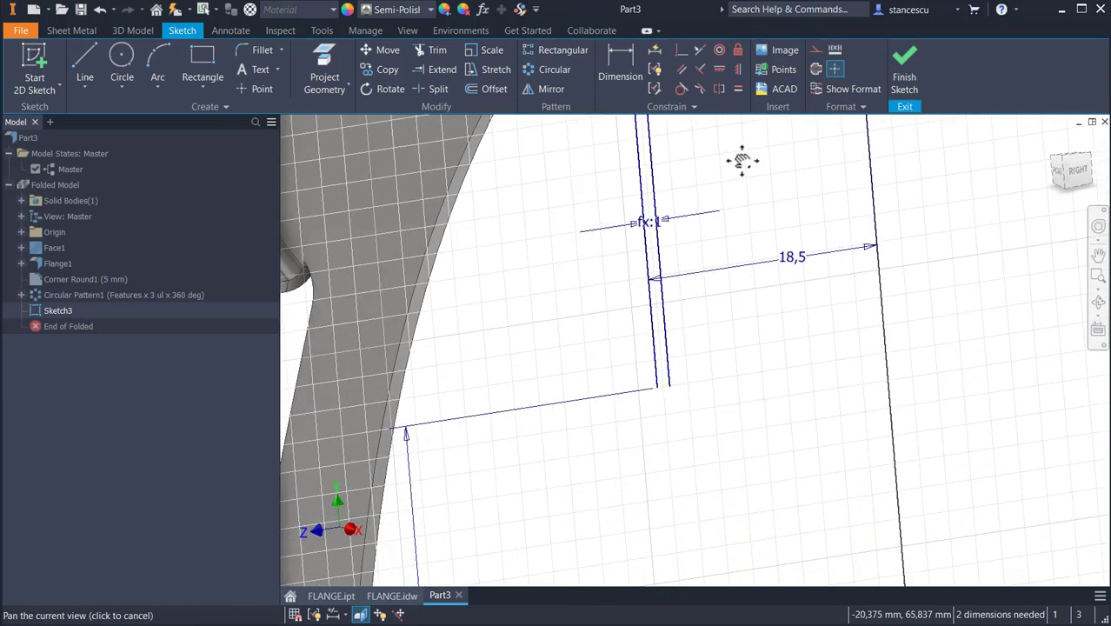
click(86, 59)
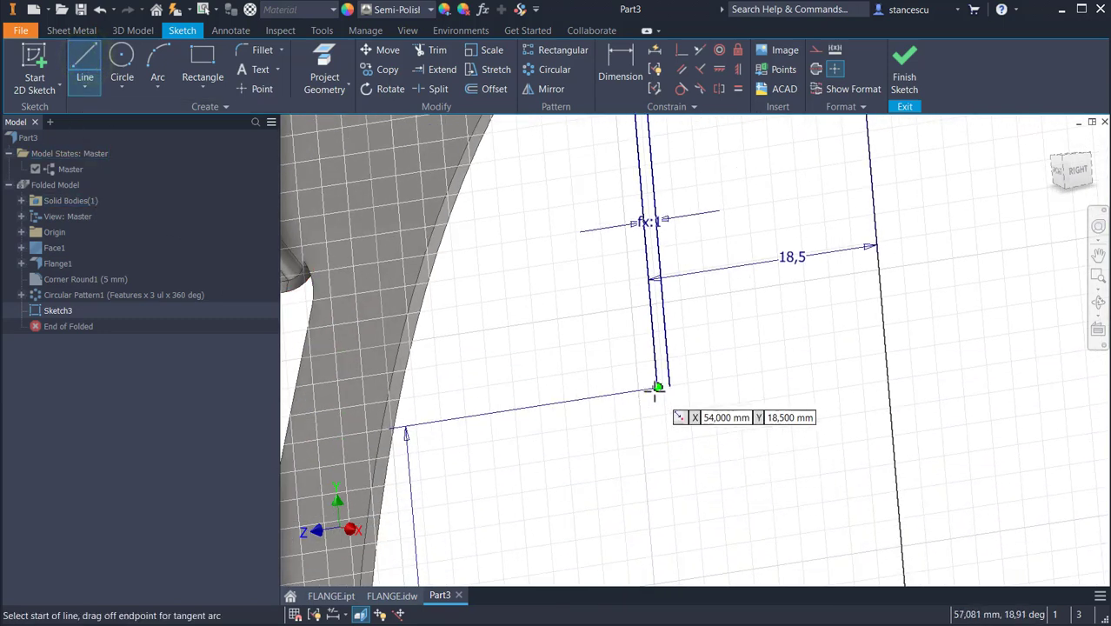
click(657, 388)
click(669, 385)
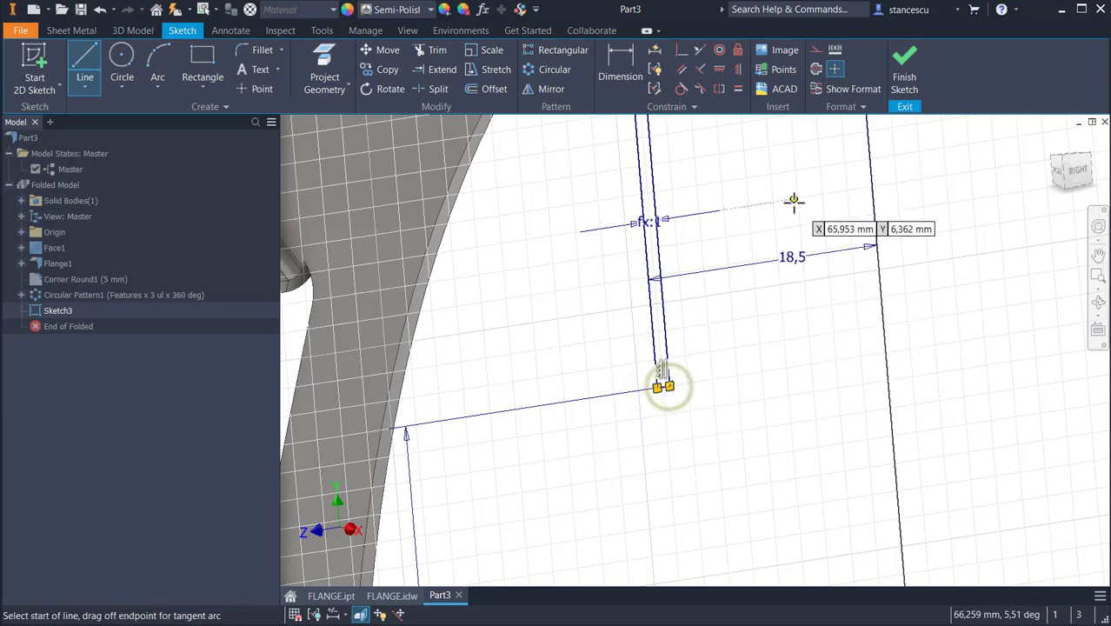
- Delete the short offset segment next to the flange plate's inner edge
middle_drag(793, 198, 744, 534)
scroll(836, 259, up, 3)
middle_drag(834, 265, 883, 474)
scroll(872, 413, up, 3)
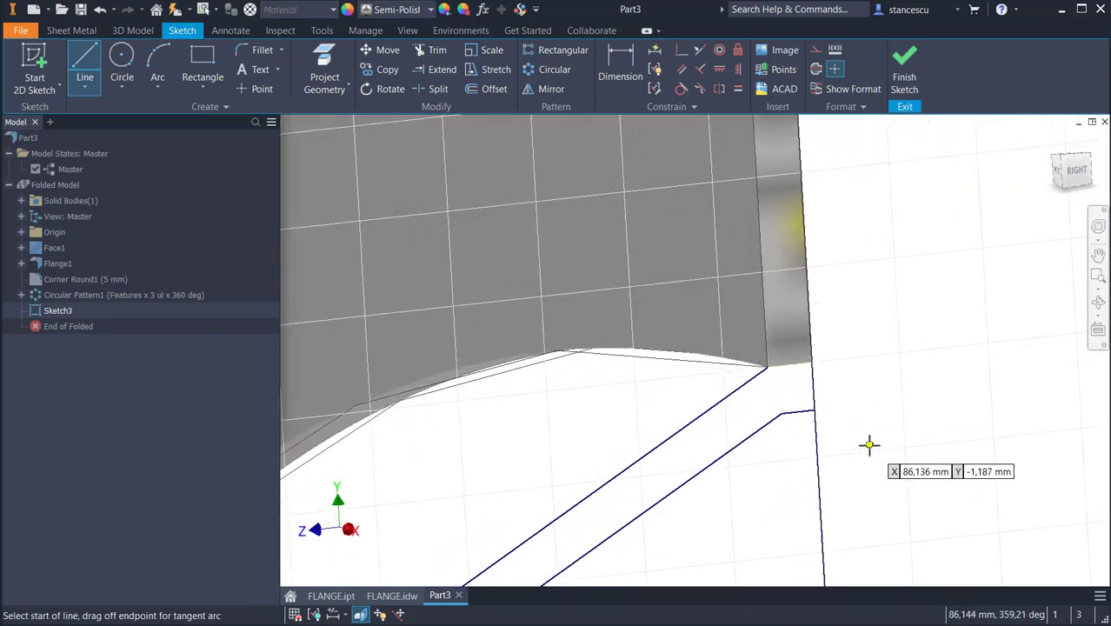
key(Escape)
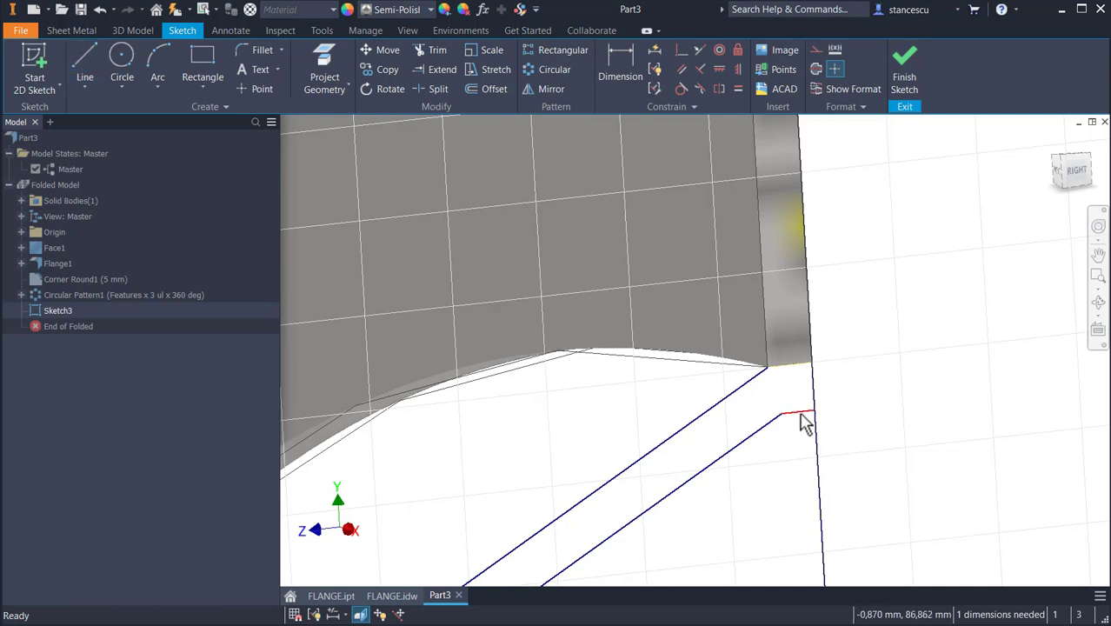
click(799, 413)
key(Delete)
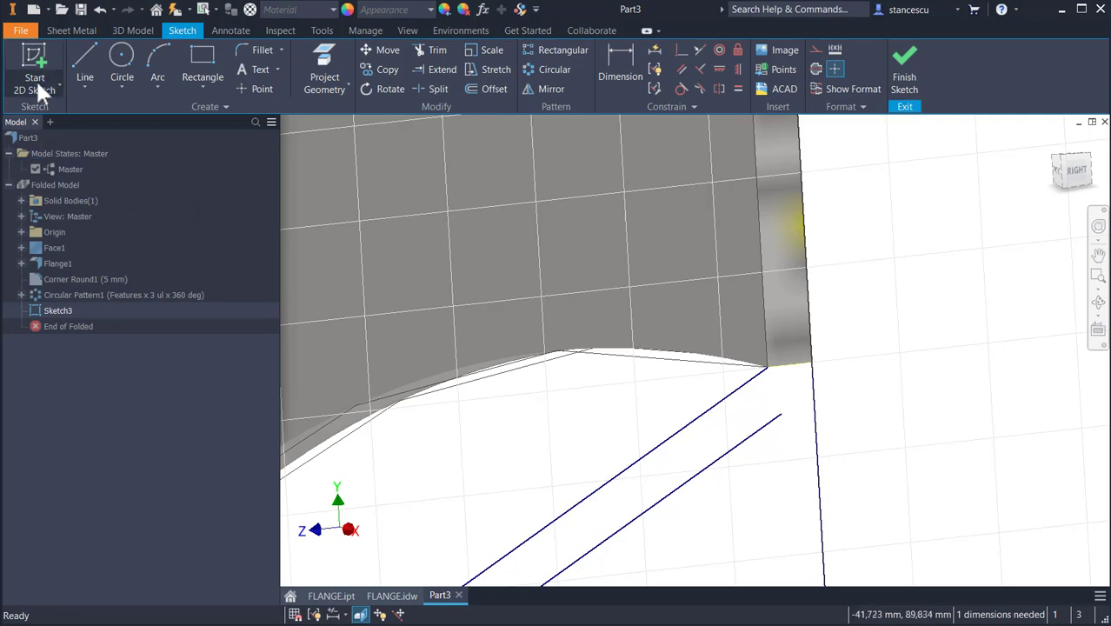
- Draw a line from the plate's back corner at the hole edge, straight down in line with its back face
click(83, 65)
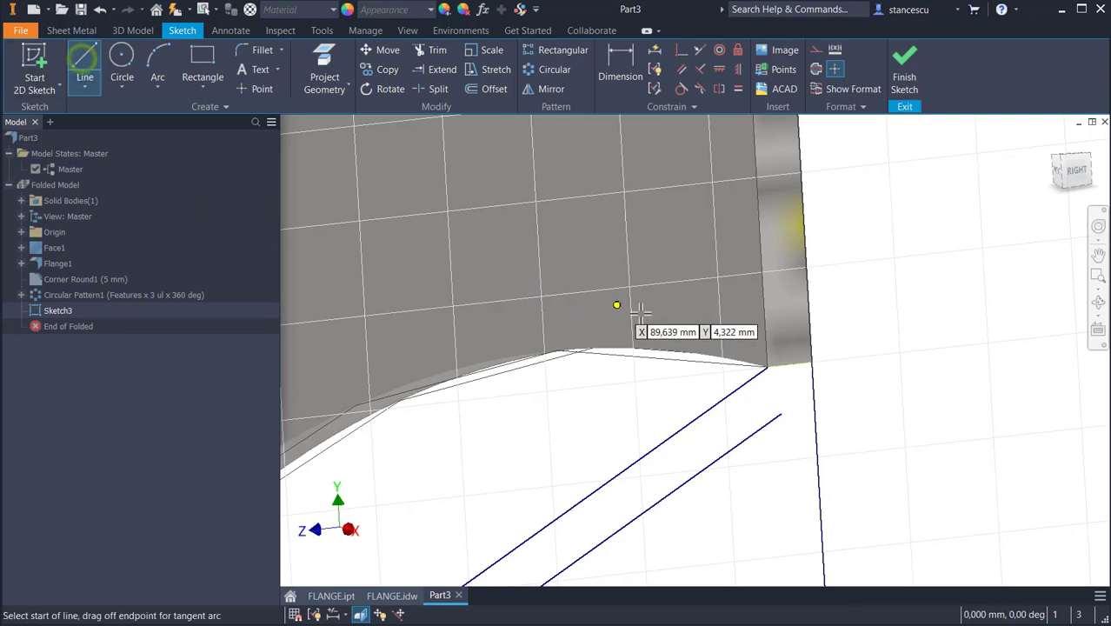
click(814, 361)
drag(814, 361, 820, 498)
key(Escape)
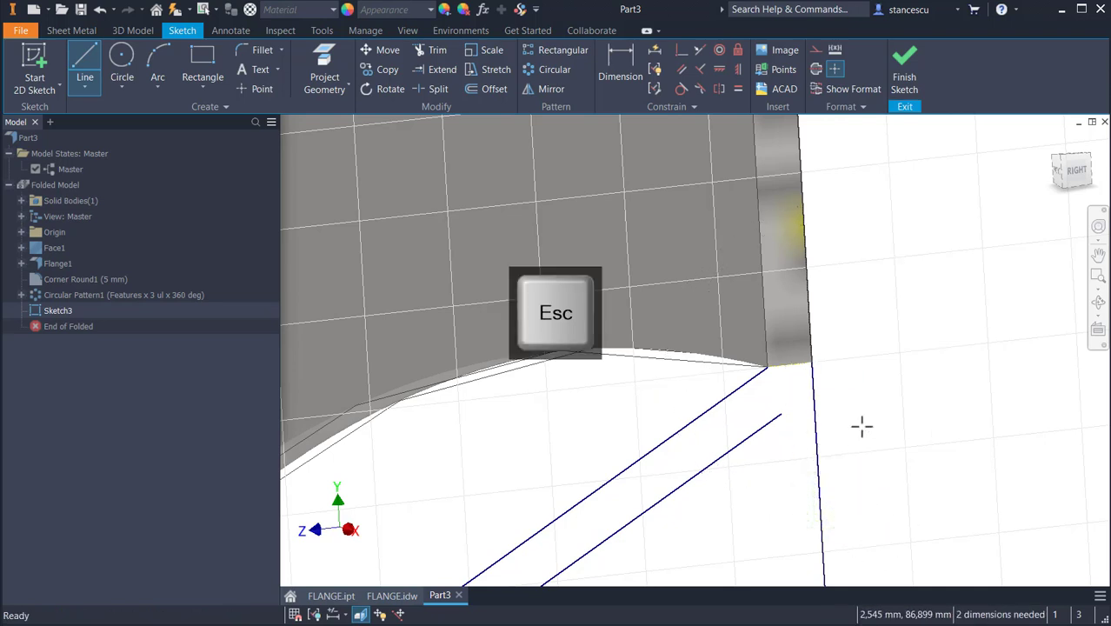
- Extend the inclined offset line to the line drawn along the plate's back face
click(447, 73)
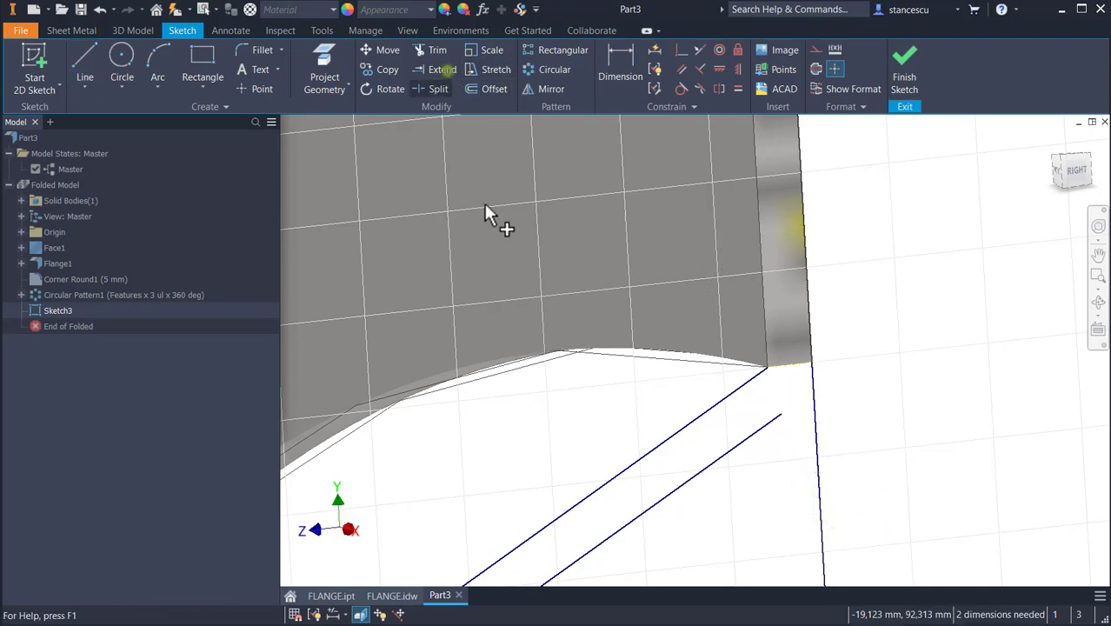
click(773, 422)
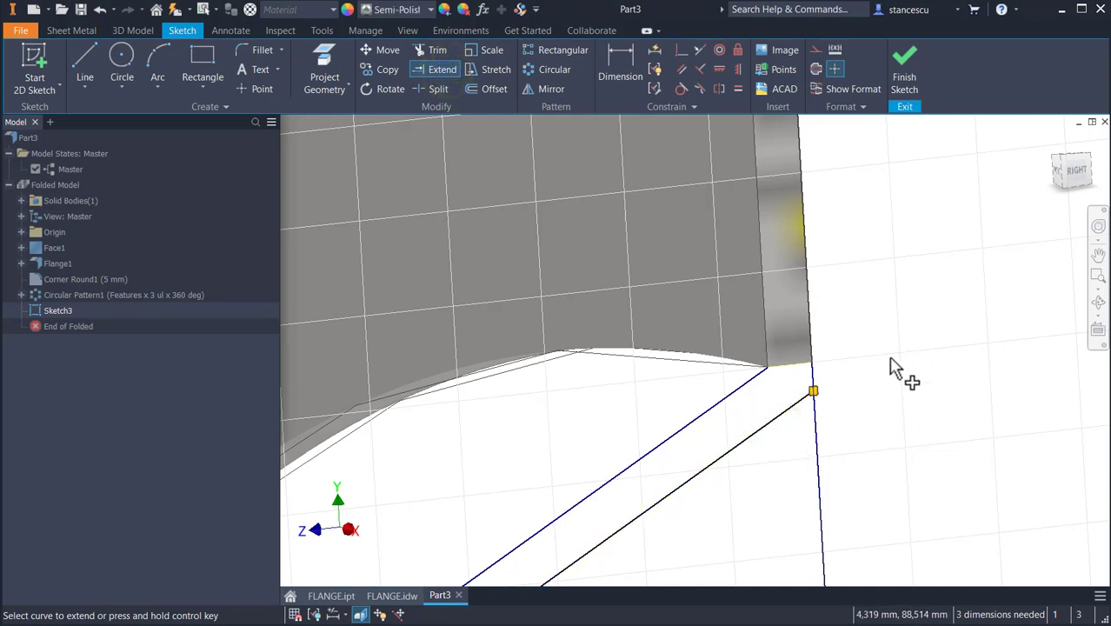
key(Escape)
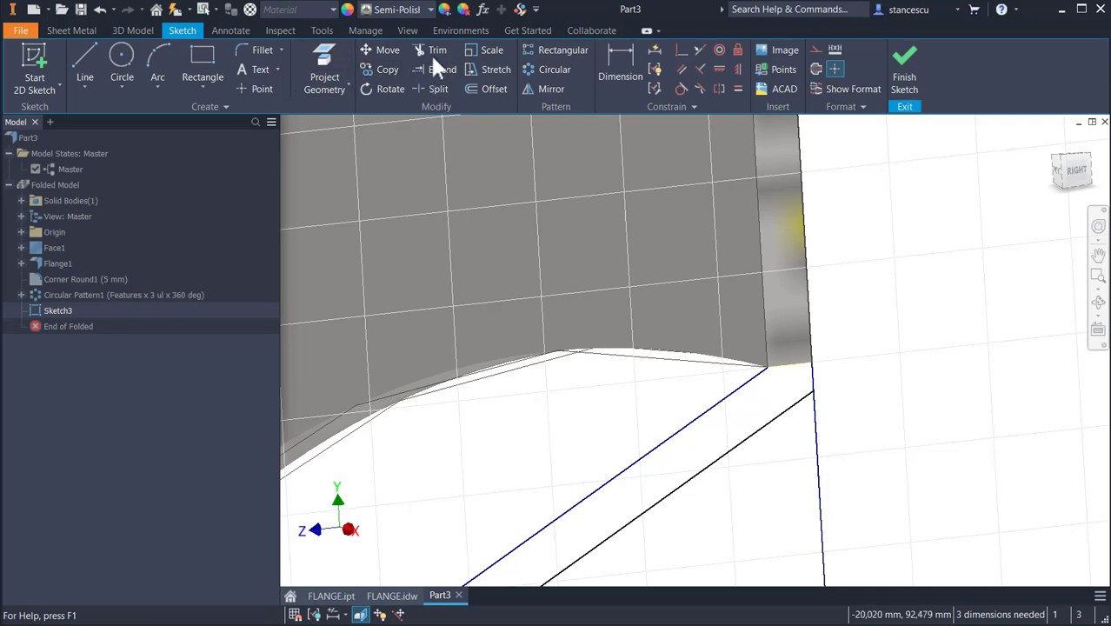
- Trim the line along the plate's back face below its junction with the inclined offset line
click(432, 52)
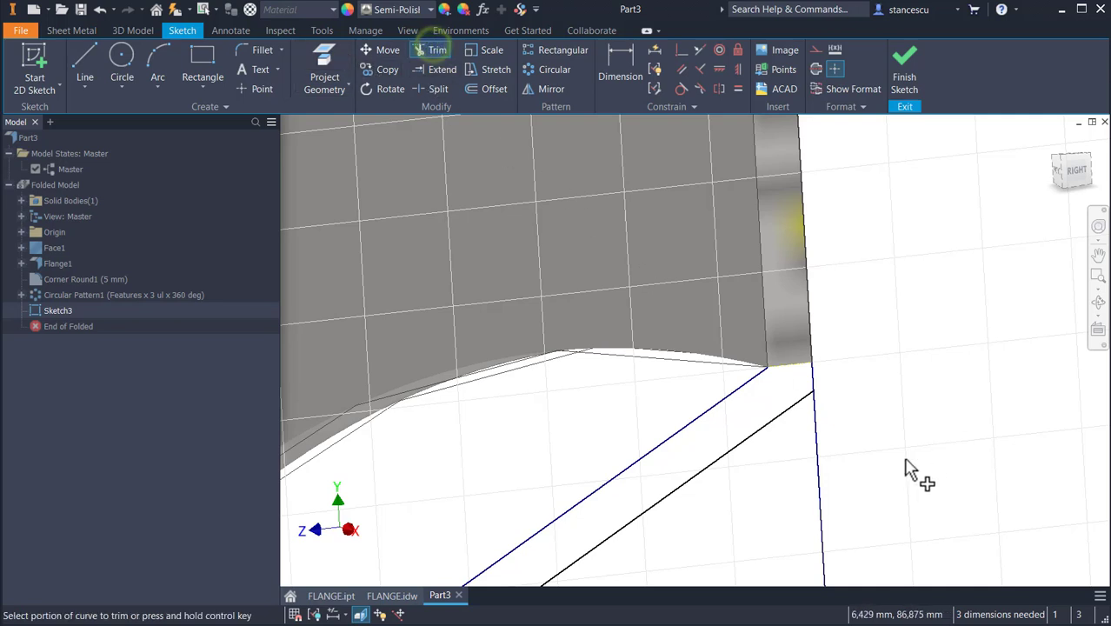
click(821, 492)
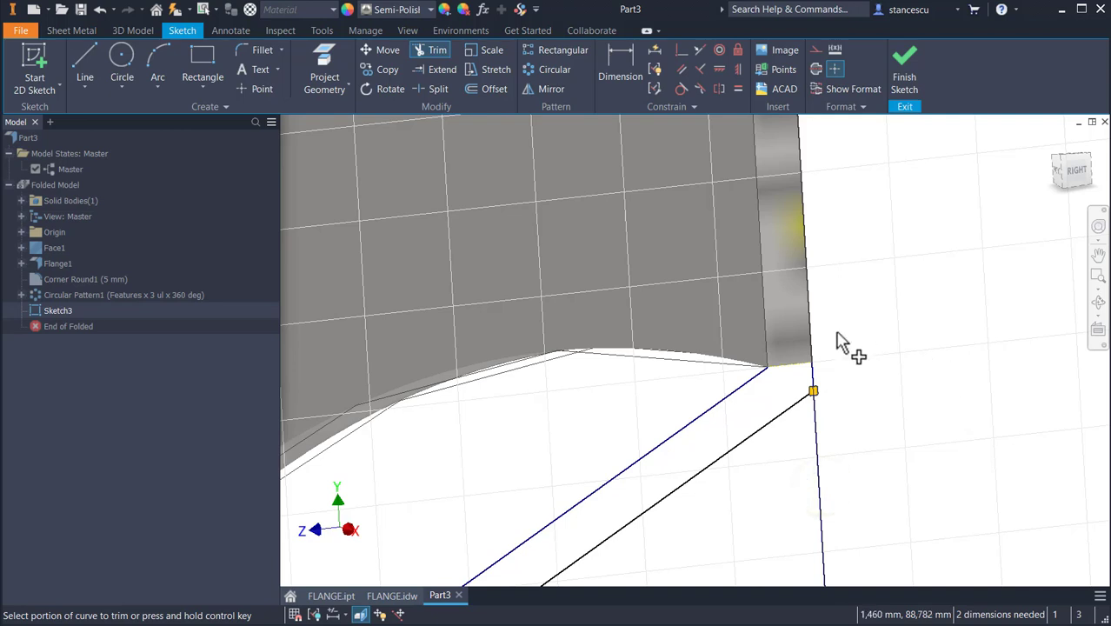
scroll(837, 343, up, 3)
key(Escape)
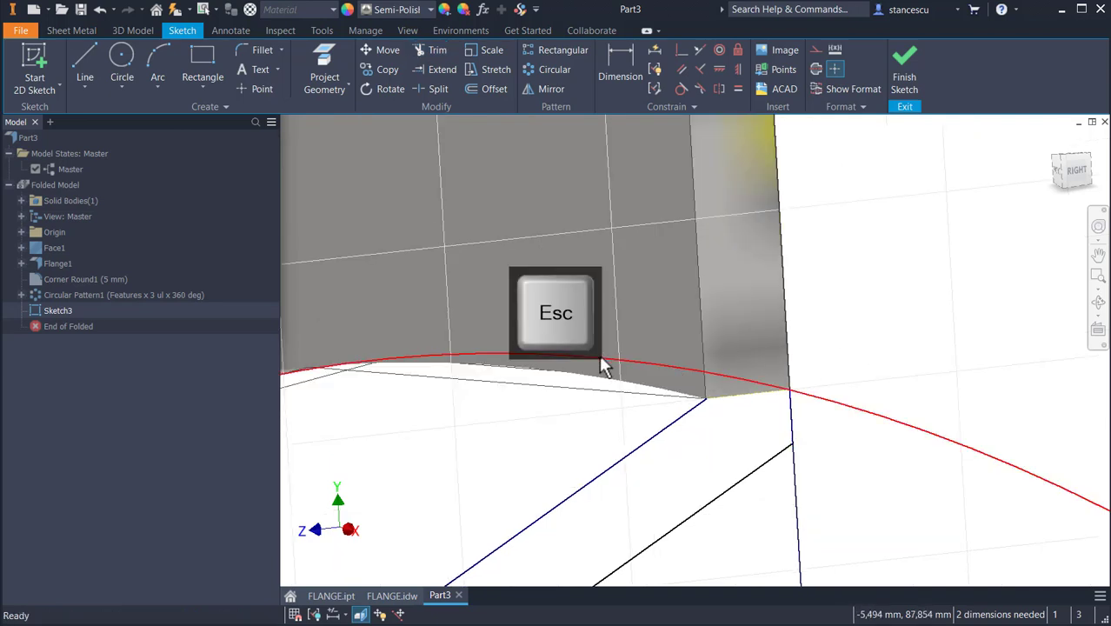
- Convert the short construction line across the plate's thickness at the hole edge into a normal line and finish the sketch
mouse_move(639, 314)
mouse_down()
mouse_move(885, 379)
mouse_move(863, 439)
mouse_up()
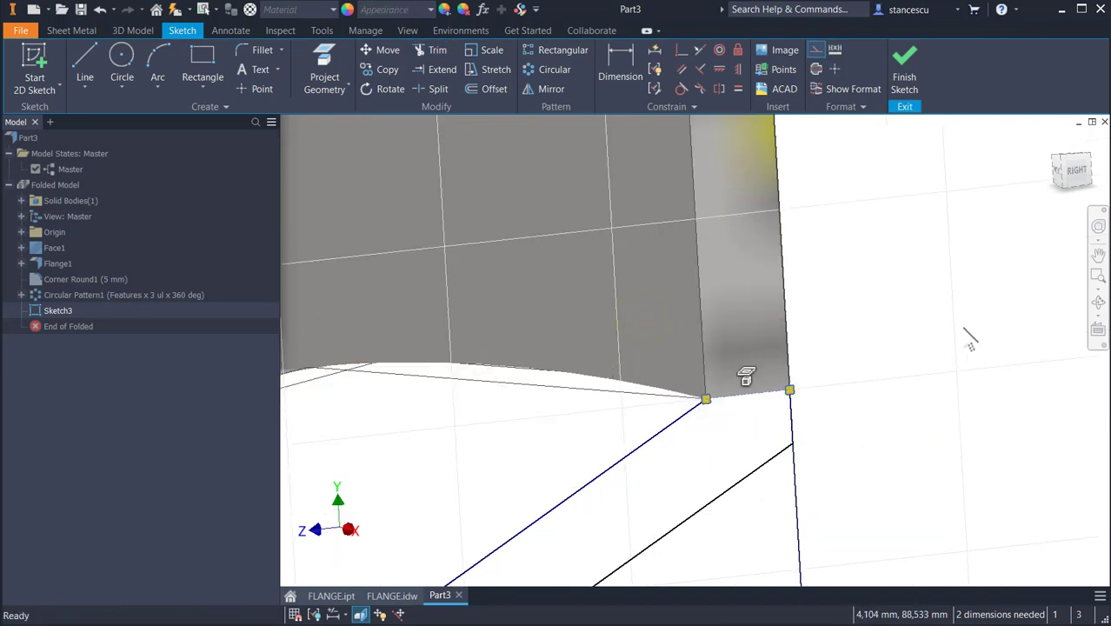
click(815, 56)
click(910, 304)
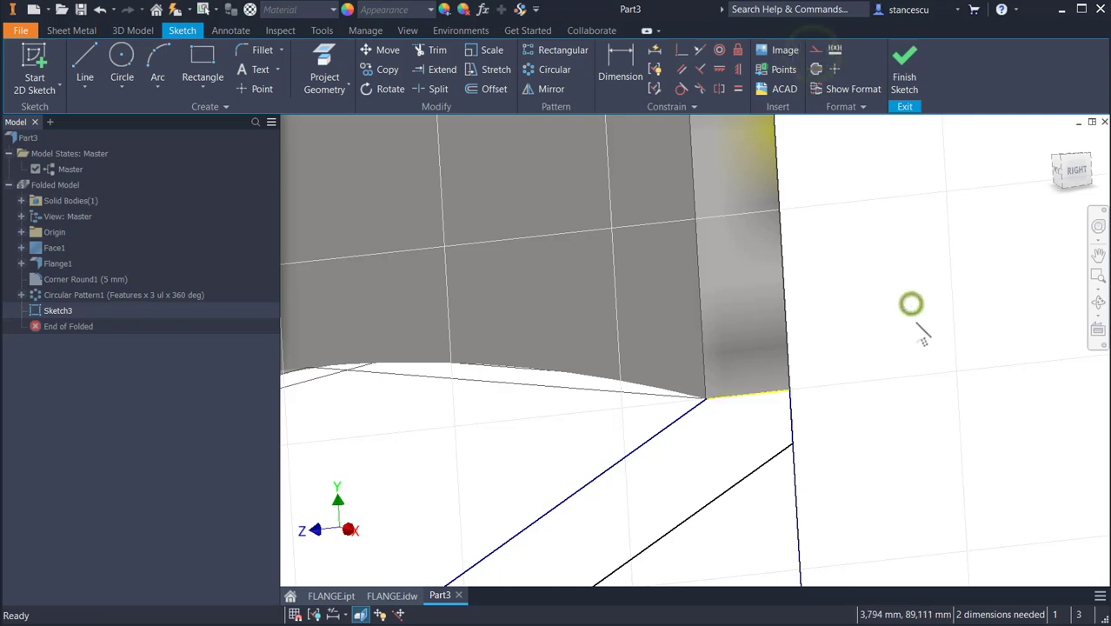
scroll(912, 278, down, 3)
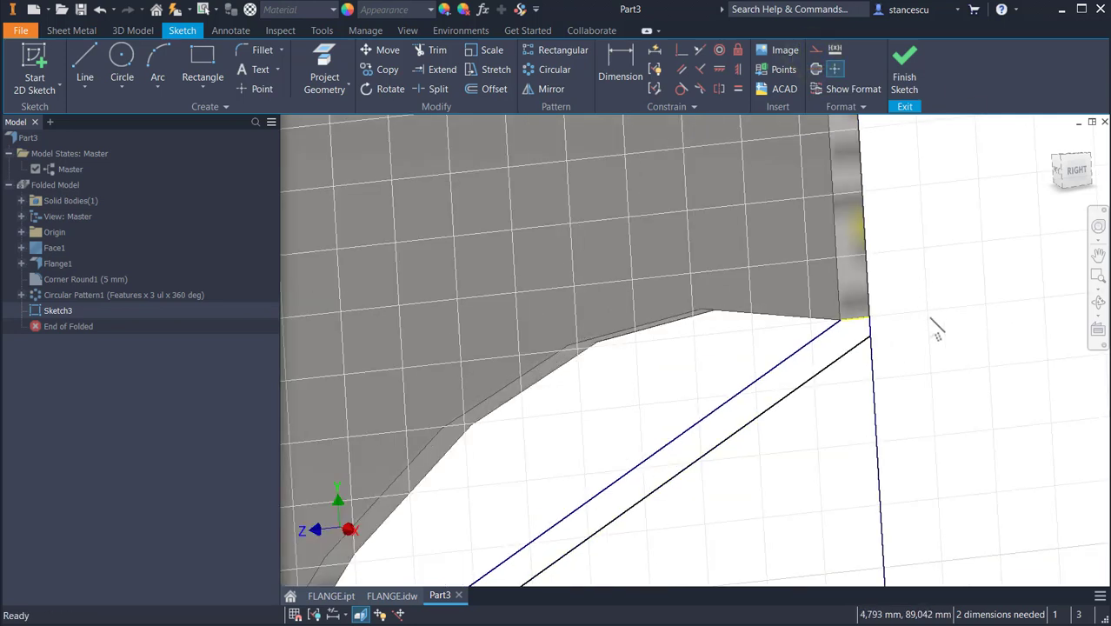
mouse_move(933, 323)
middle_down()
mouse_move(948, 180)
mouse_move(953, 241)
middle_up()
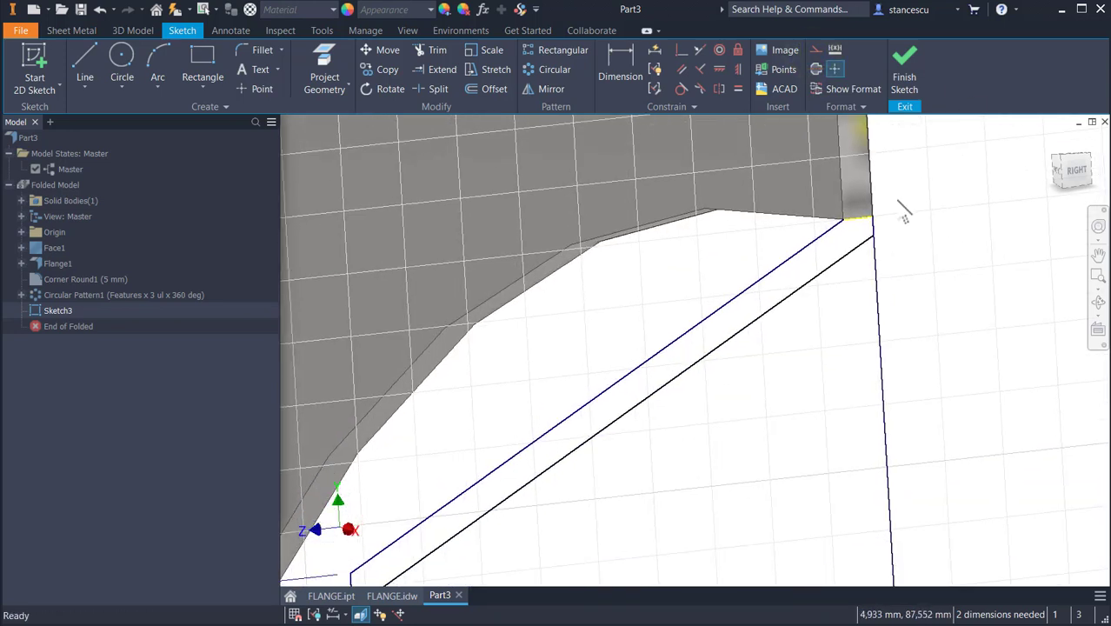
click(905, 67)
- Revolve the closed collar profile a full 360 degrees about the centre axis, joining it to the flange plate
scroll(867, 373, down, 2)
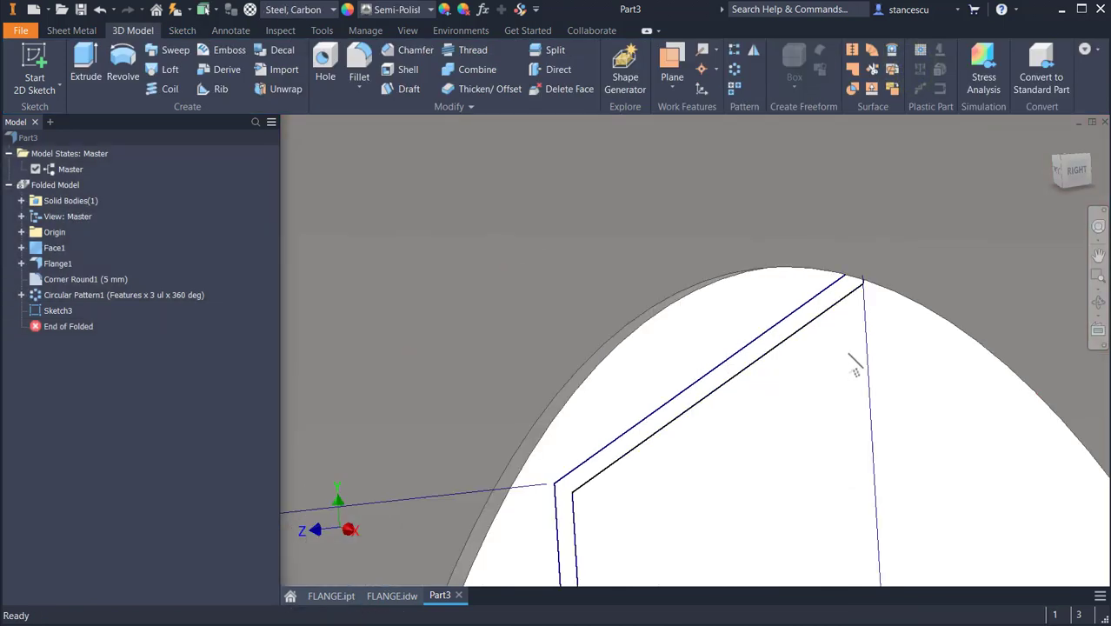
mouse_move(855, 364)
middle_down()
mouse_move(818, 248)
mouse_move(749, 352)
middle_up()
scroll(769, 351, down, 2)
scroll(806, 369, down, 2)
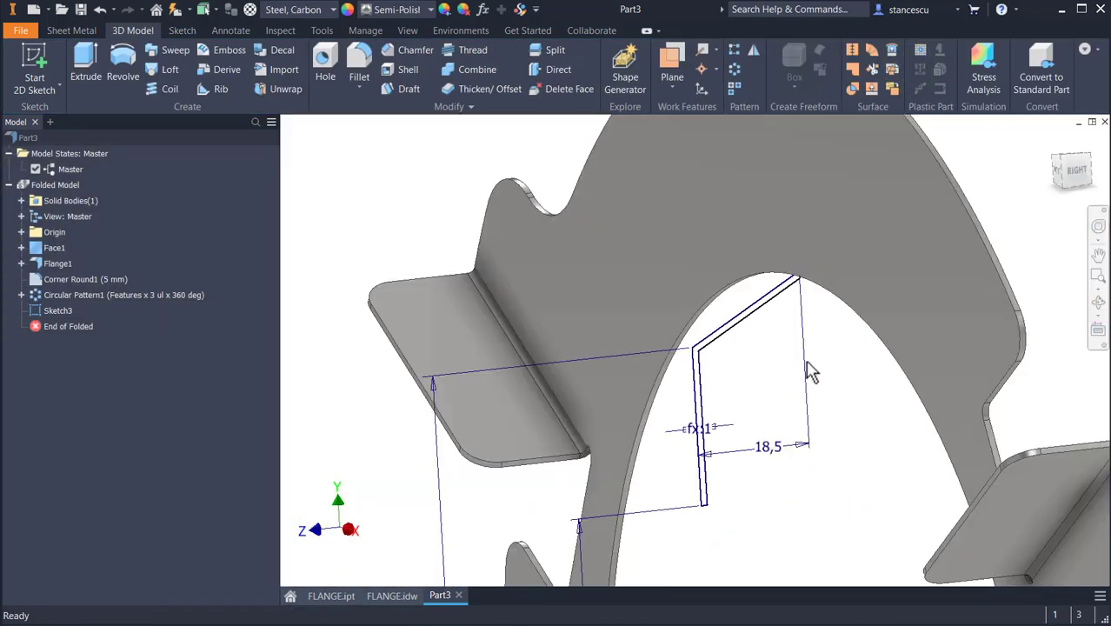
middle_drag(807, 408, 793, 286)
scroll(757, 318, down, 3)
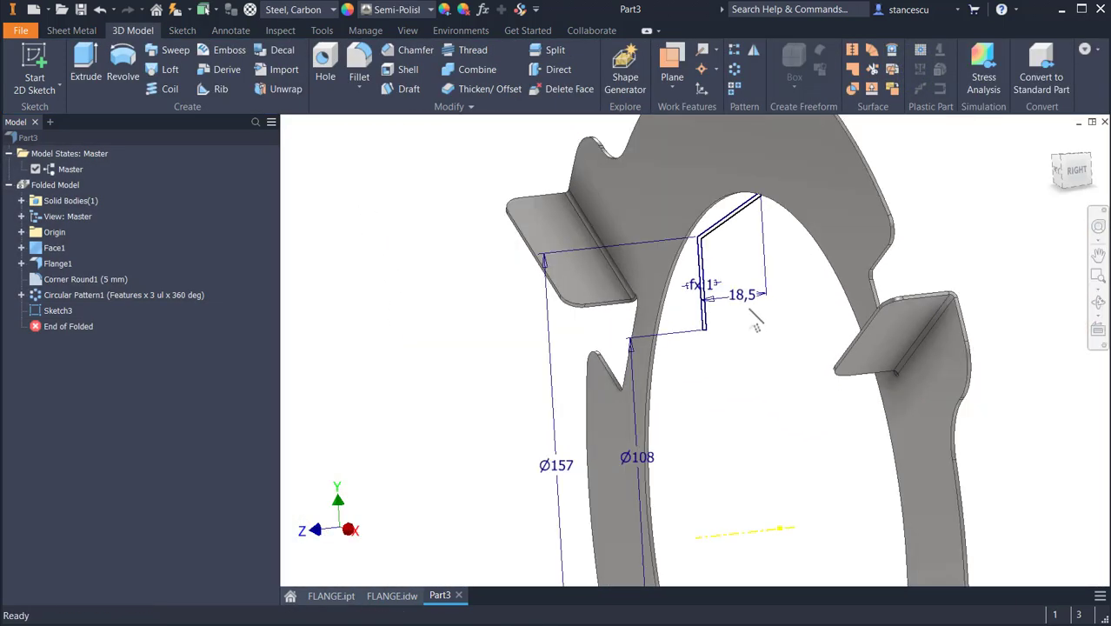
middle_drag(770, 382, 770, 347)
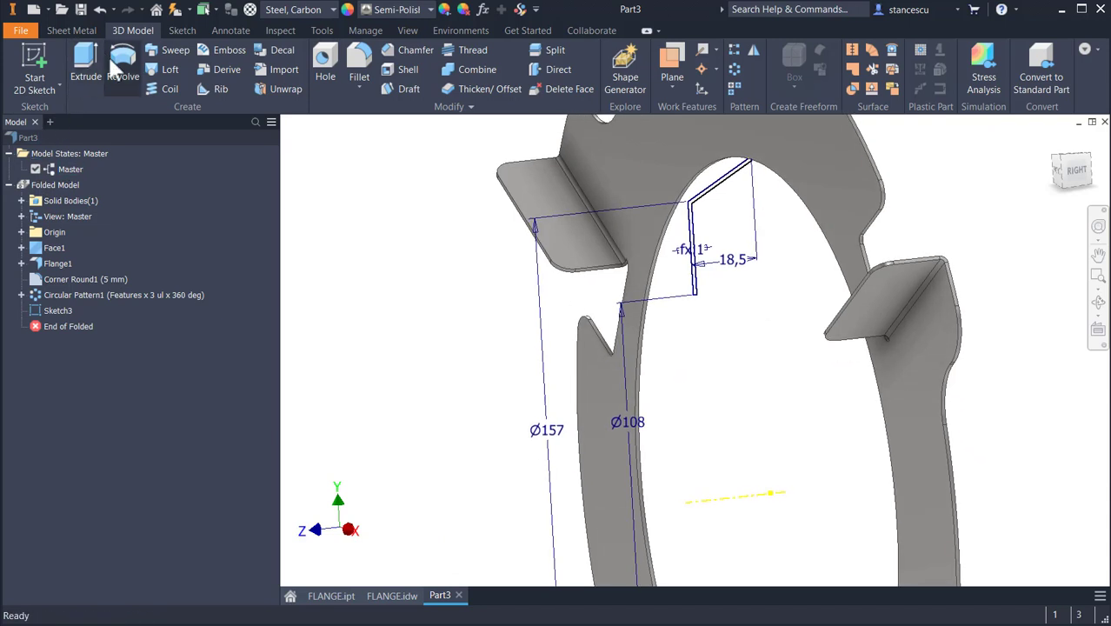
click(73, 31)
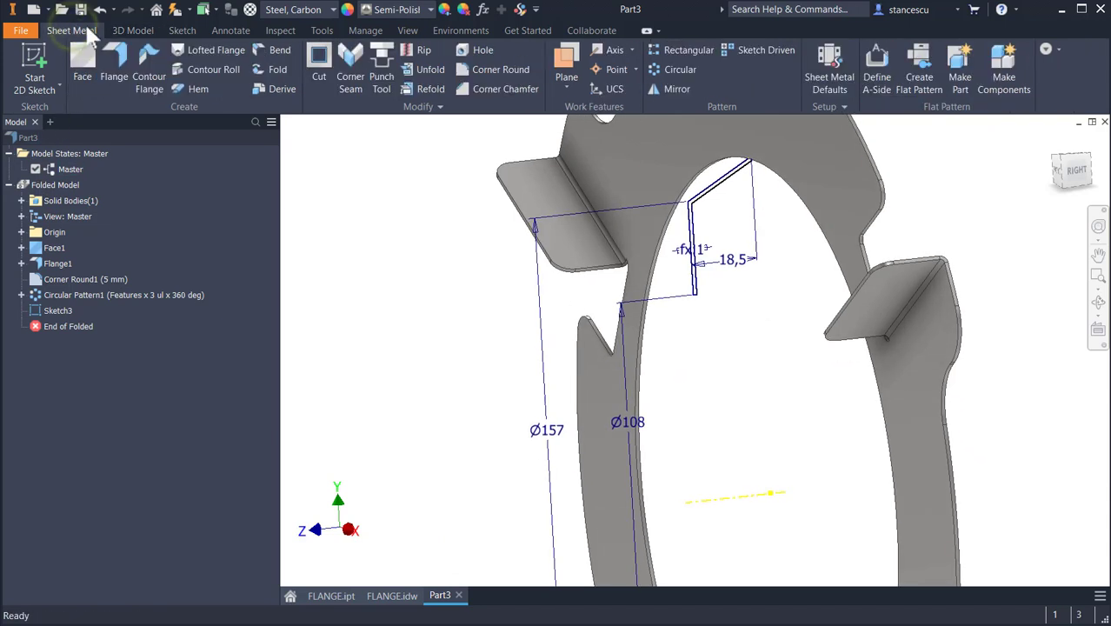
click(130, 30)
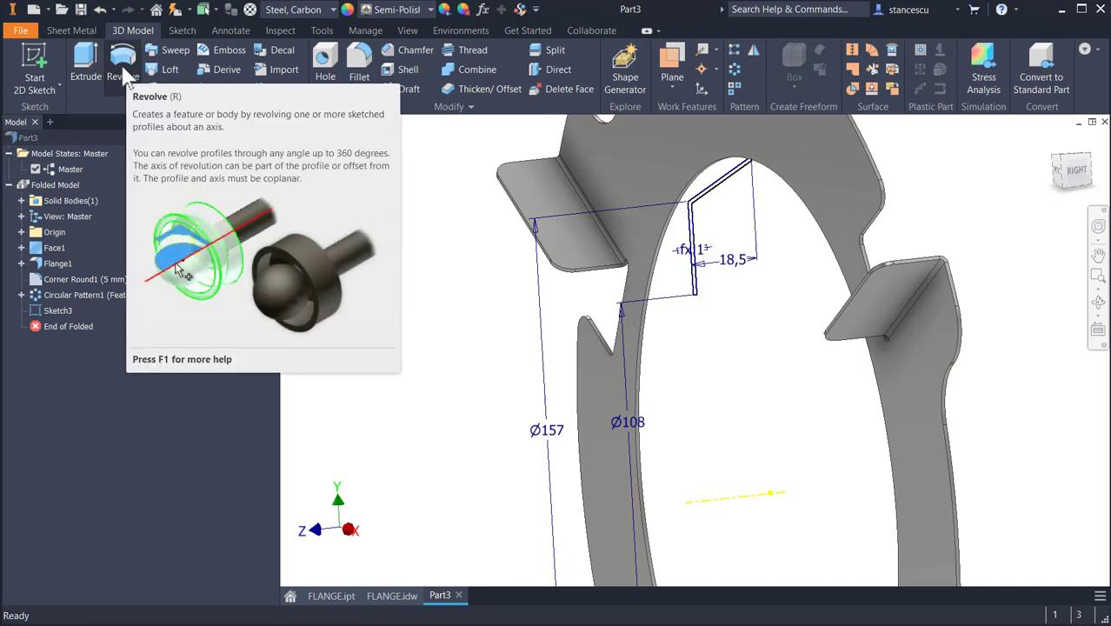
click(113, 76)
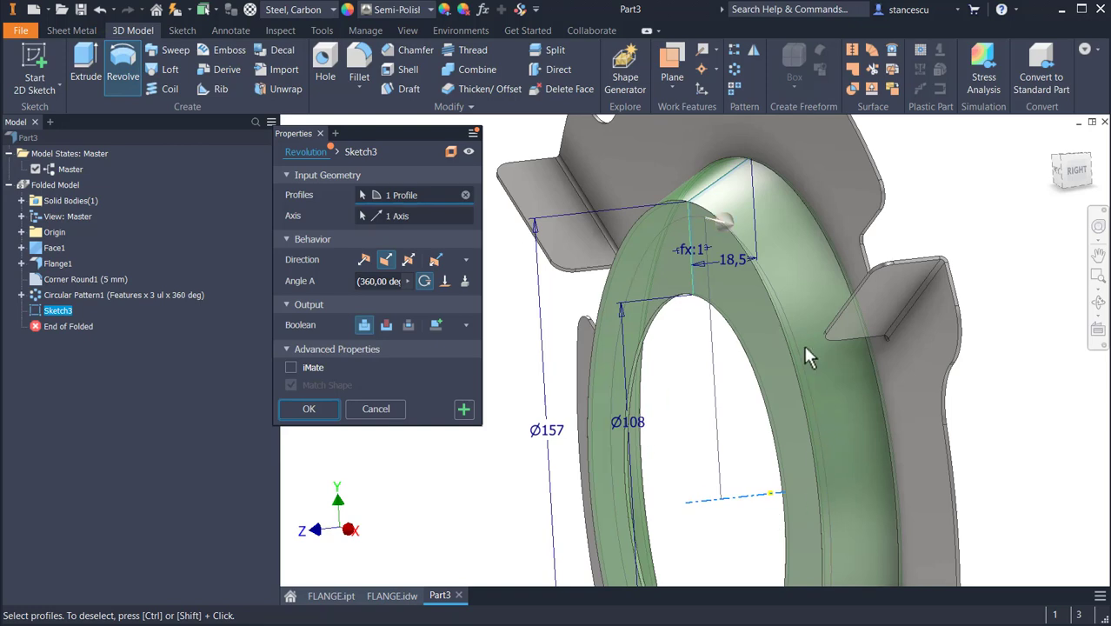
mouse_move(808, 356)
shift+middle_down()
mouse_move(866, 399)
mouse_move(805, 380)
mouse_move(760, 452)
mouse_move(762, 439)
mouse_move(770, 458)
mouse_move(768, 442)
mouse_move(884, 351)
mouse_move(788, 210)
mouse_move(927, 288)
mouse_move(818, 453)
mouse_move(649, 314)
mouse_move(550, 339)
mouse_move(544, 363)
mouse_move(553, 340)
shift+middle_up()
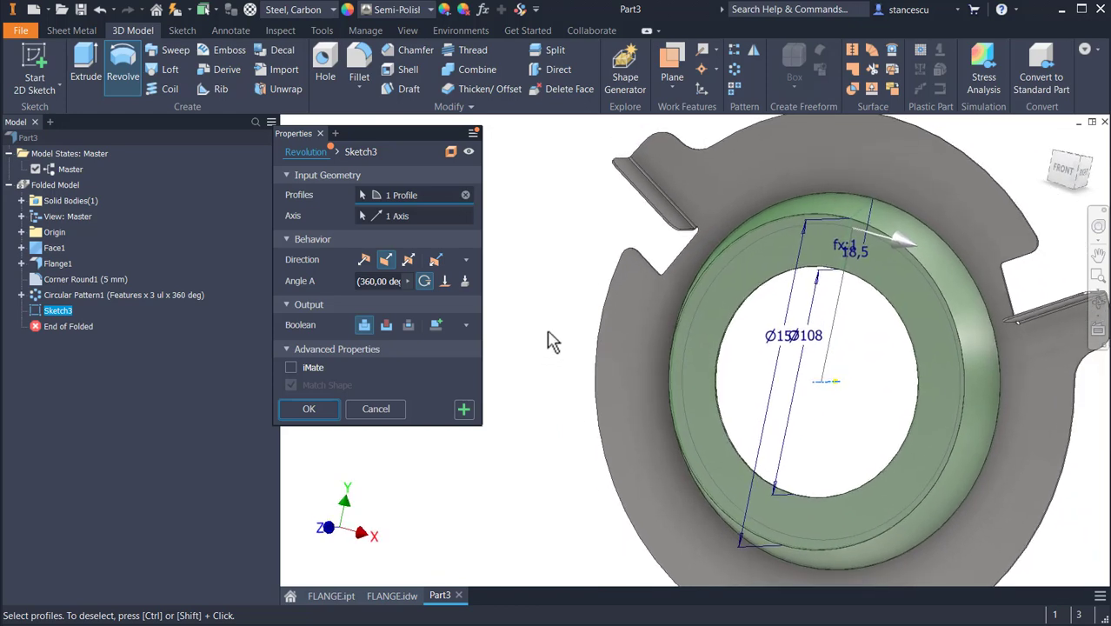
click(329, 417)
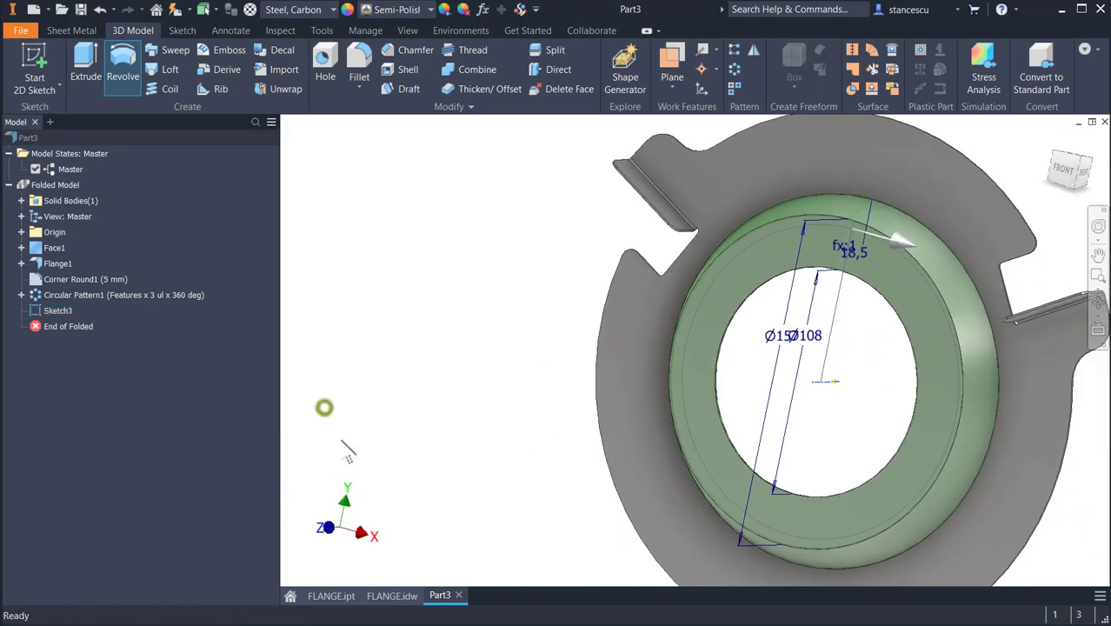
- Create the flat pattern of the flange and return to the folded part
shift+middle_drag(526, 451, 534, 493)
scroll(533, 488, down, 2)
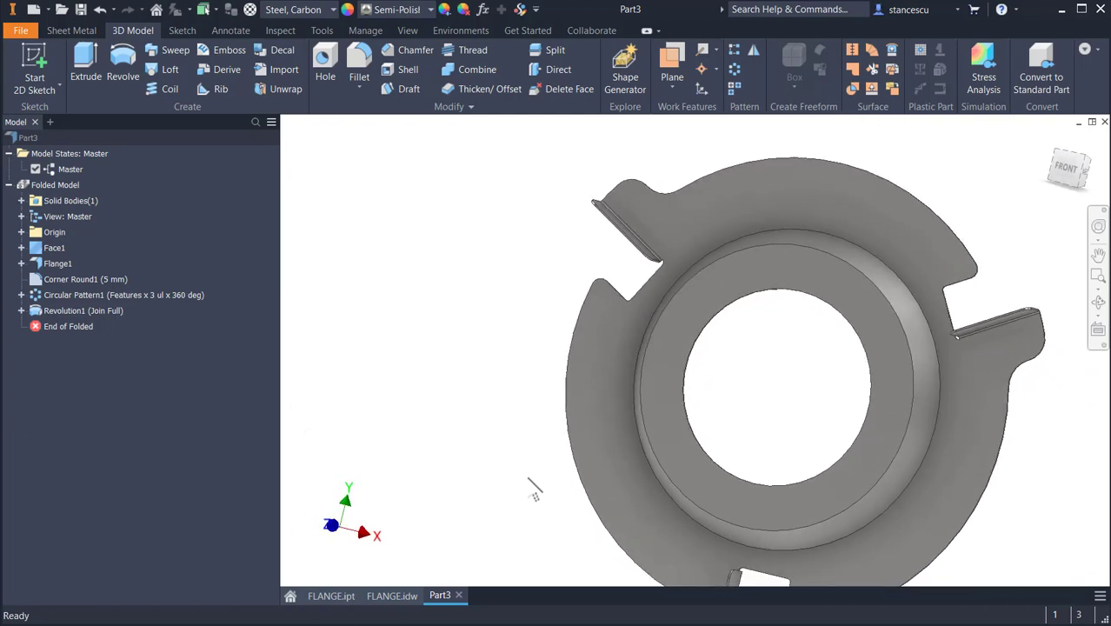
scroll(533, 489, up, 1)
scroll(532, 488, down, 3)
shift+middle_drag(487, 377, 480, 329)
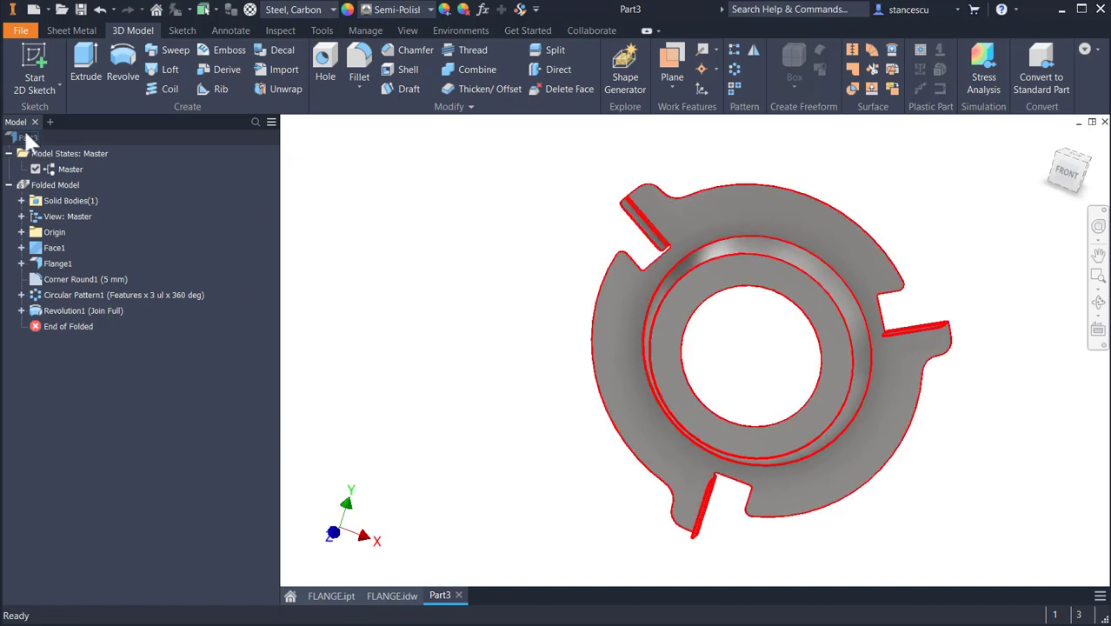
click(72, 32)
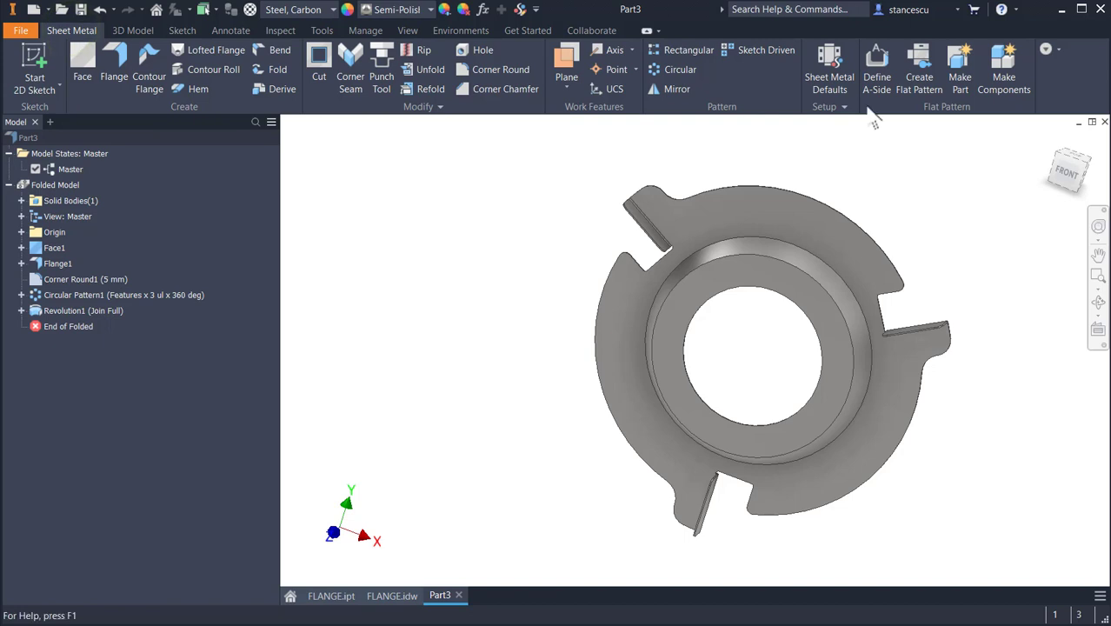
click(919, 58)
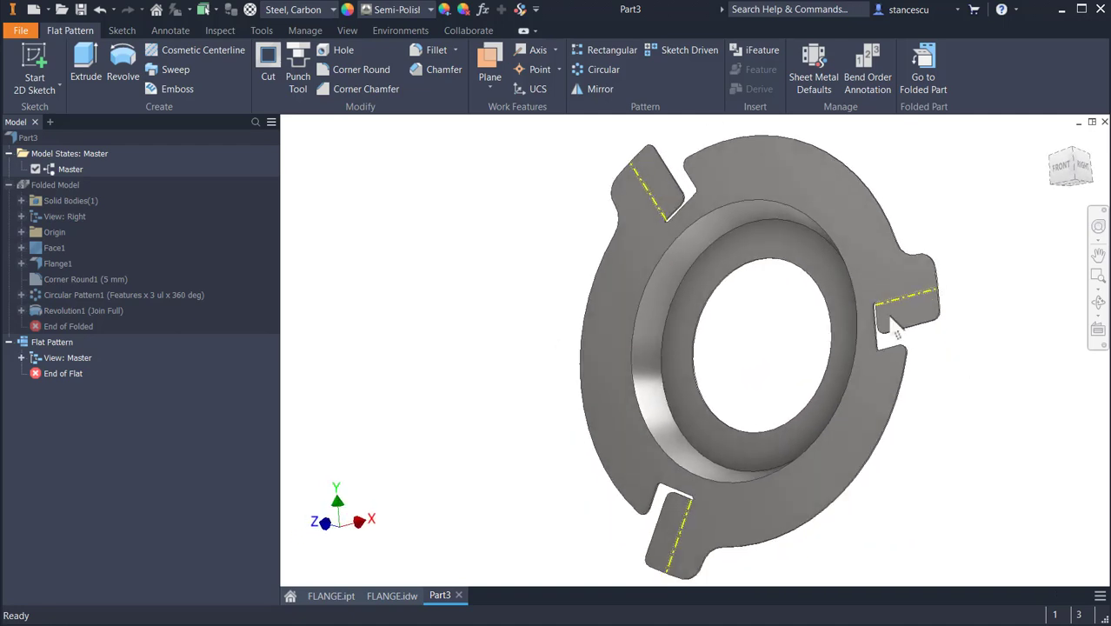
click(927, 71)
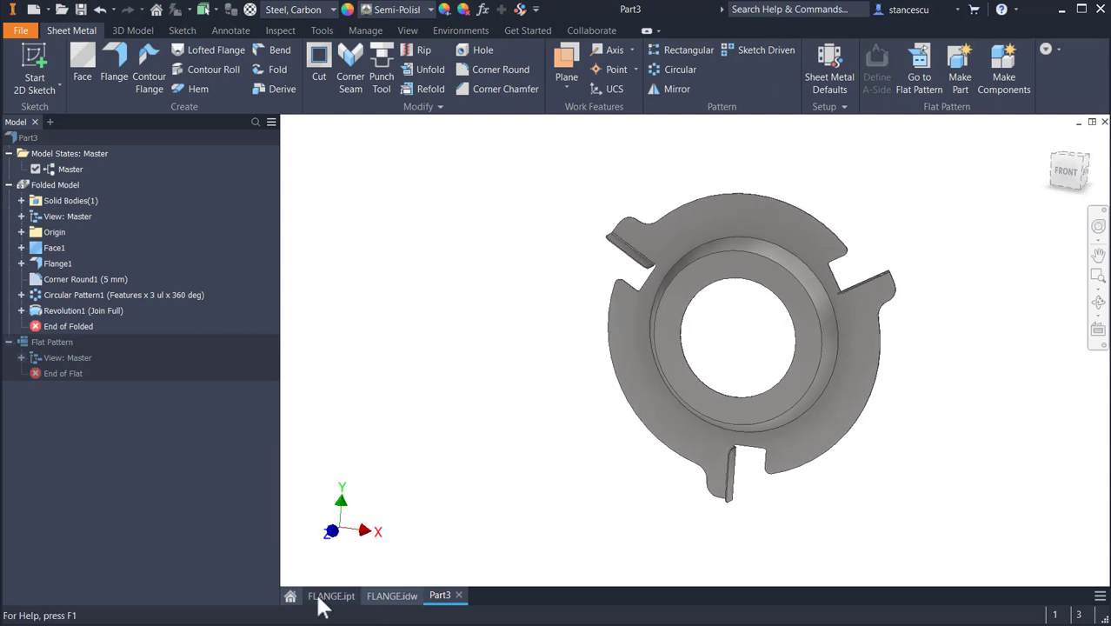
- Examine the collar's bend radii in the side view and the shaded view in FLANGE.idw
click(398, 600)
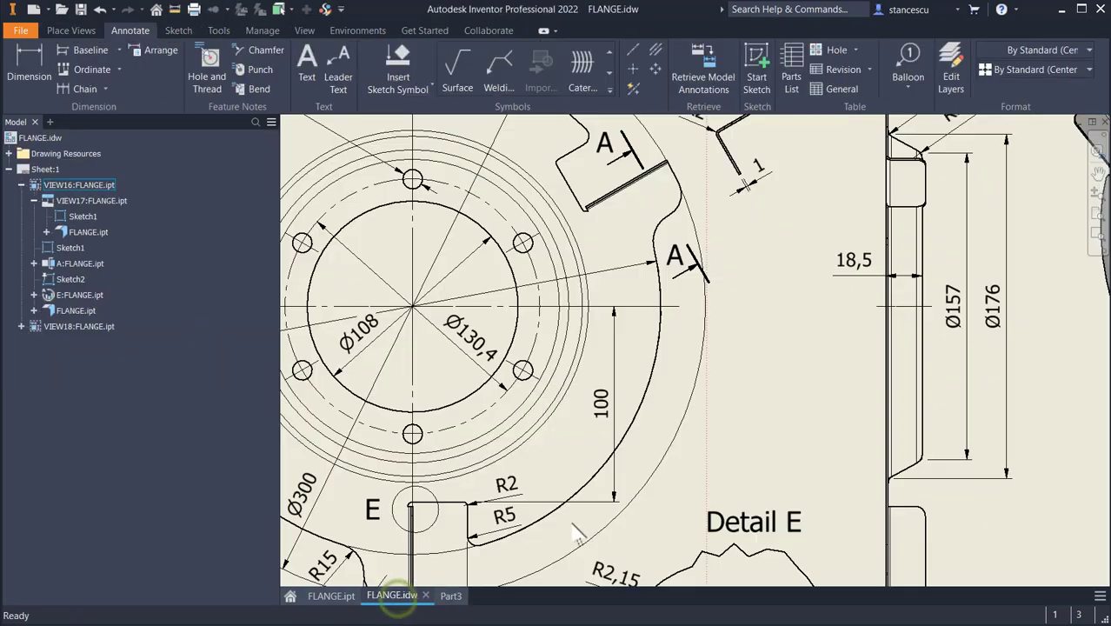
scroll(819, 323, up, 5)
scroll(978, 165, up, 4)
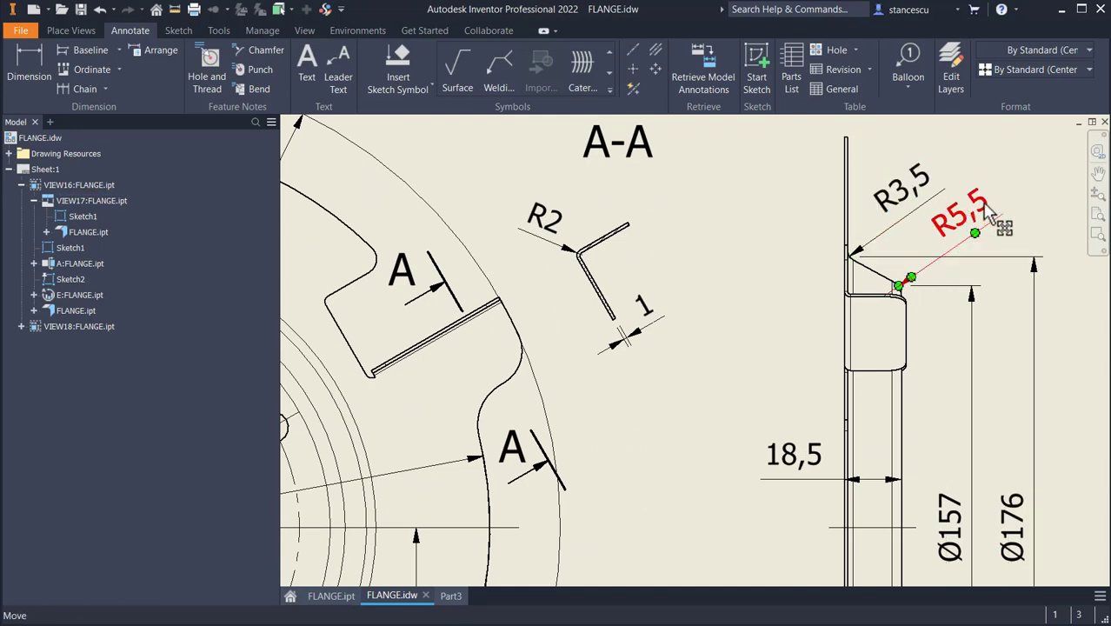
scroll(977, 230, down, 4)
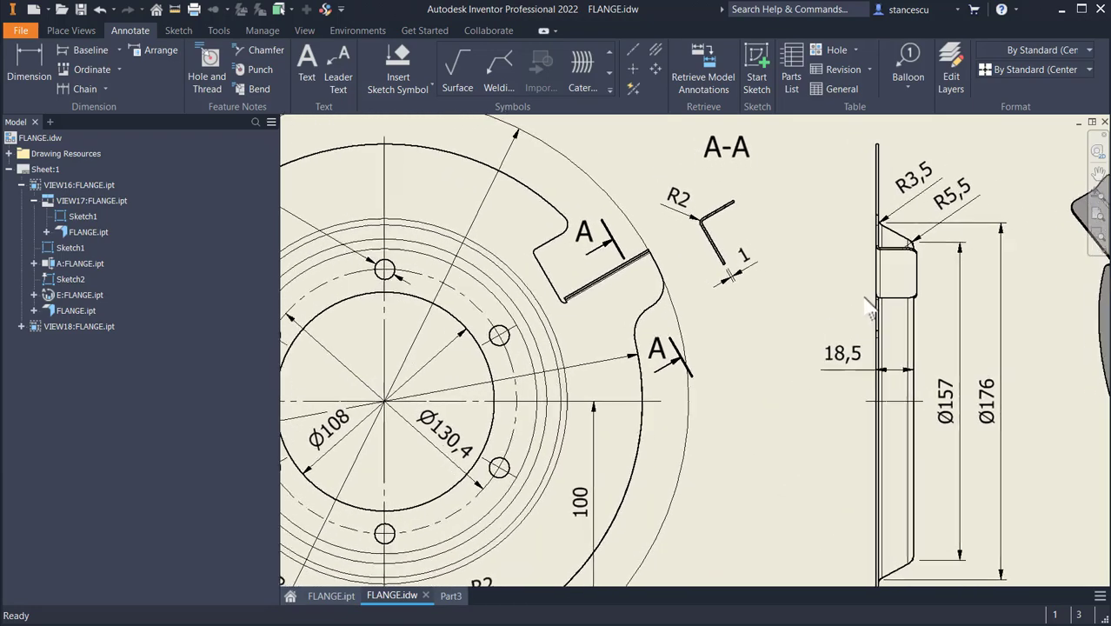
scroll(886, 291, up, 4)
scroll(895, 278, up, 4)
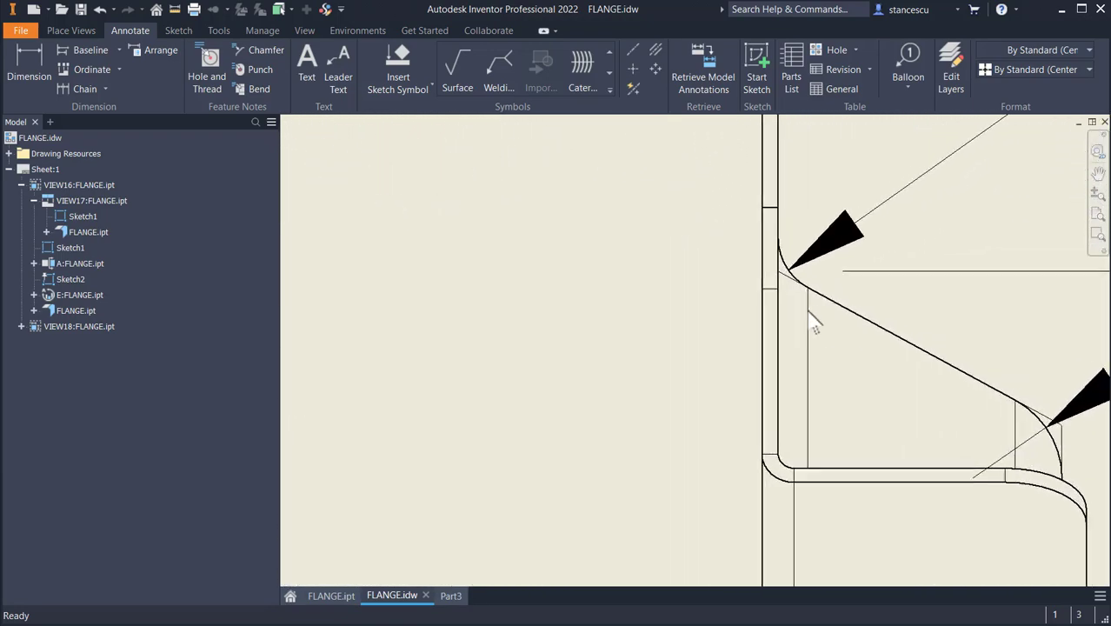
scroll(909, 338, down, 2)
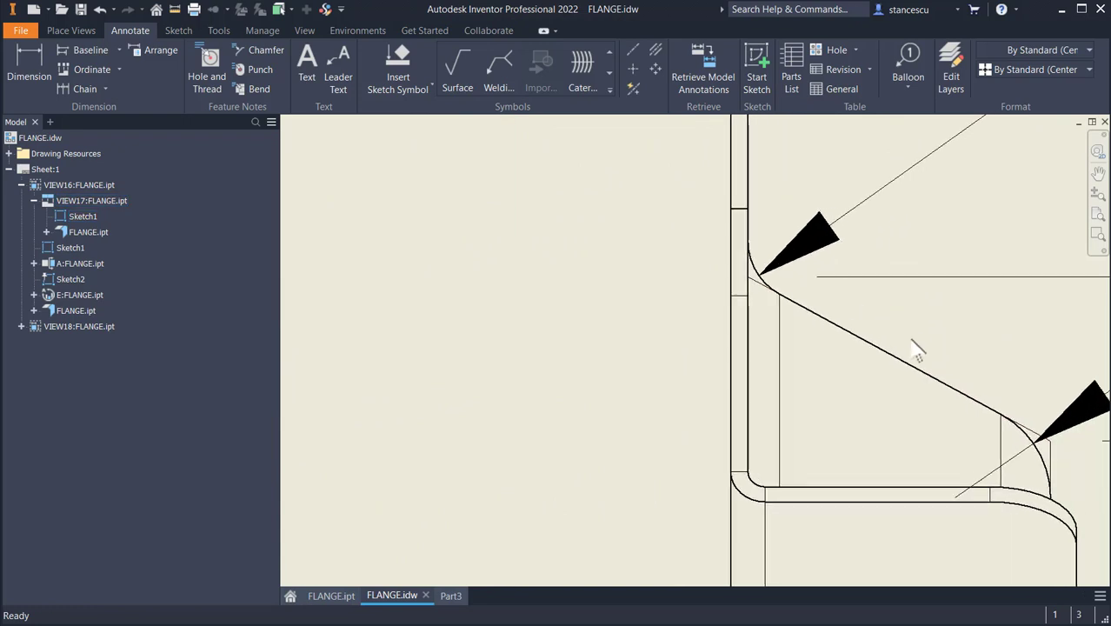
scroll(847, 402, down, 3)
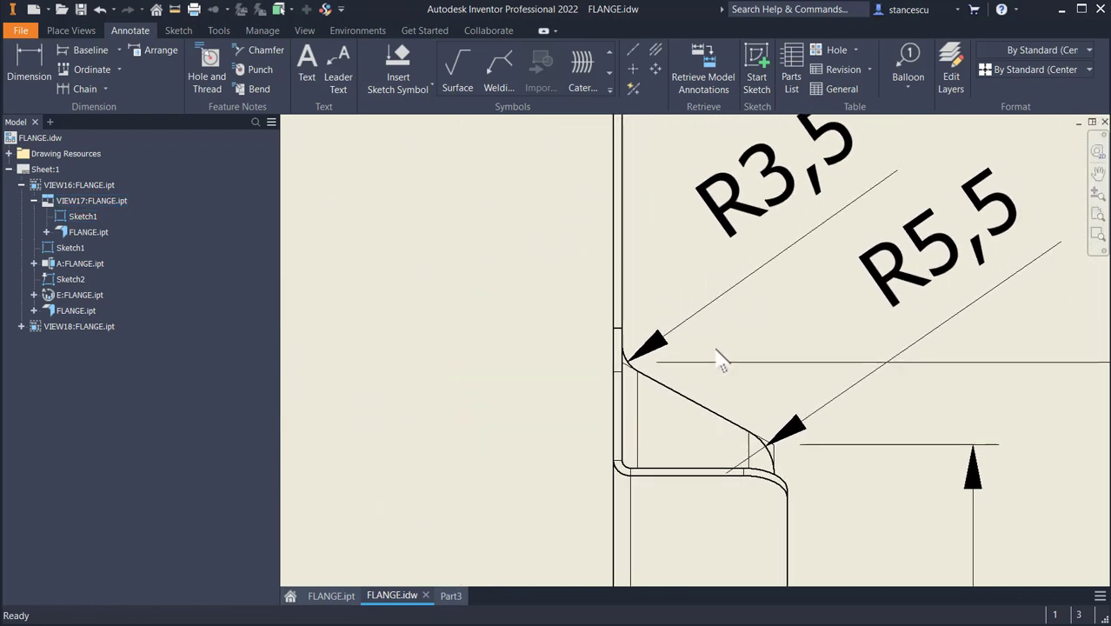
scroll(785, 251, down, 2)
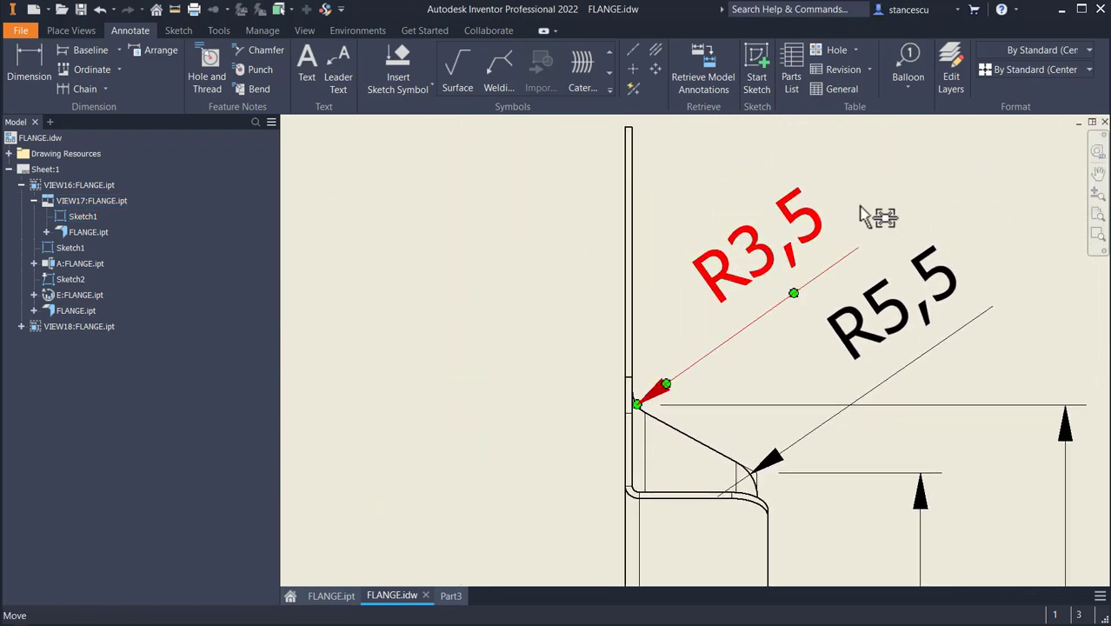
scroll(785, 334, down, 1)
scroll(785, 335, down, 6)
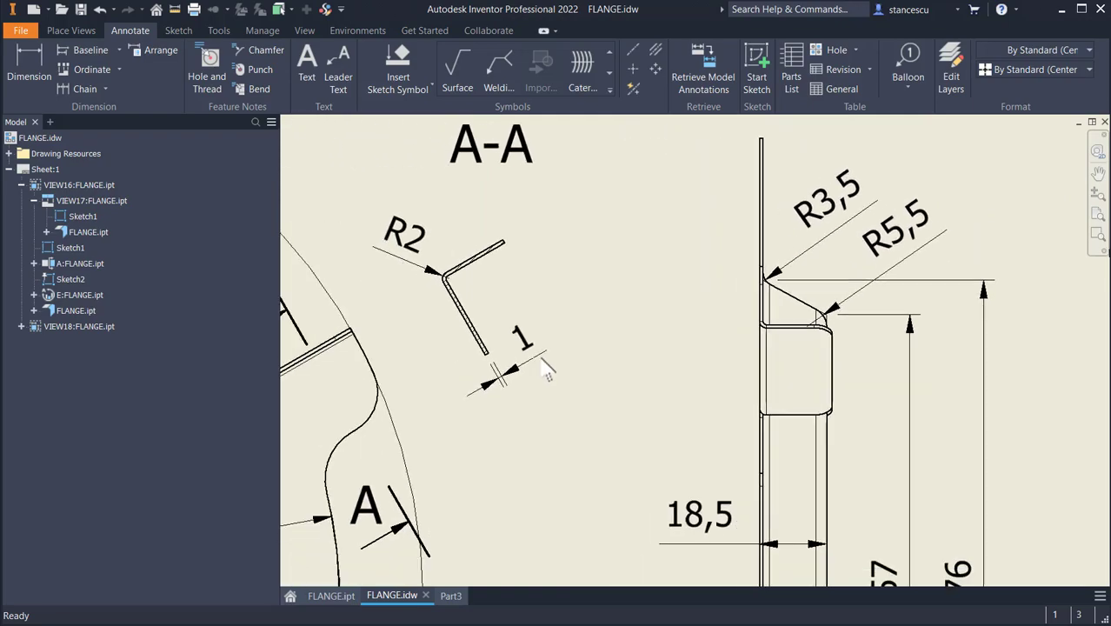
scroll(771, 345, up, 1)
middle_drag(1064, 209, 826, 292)
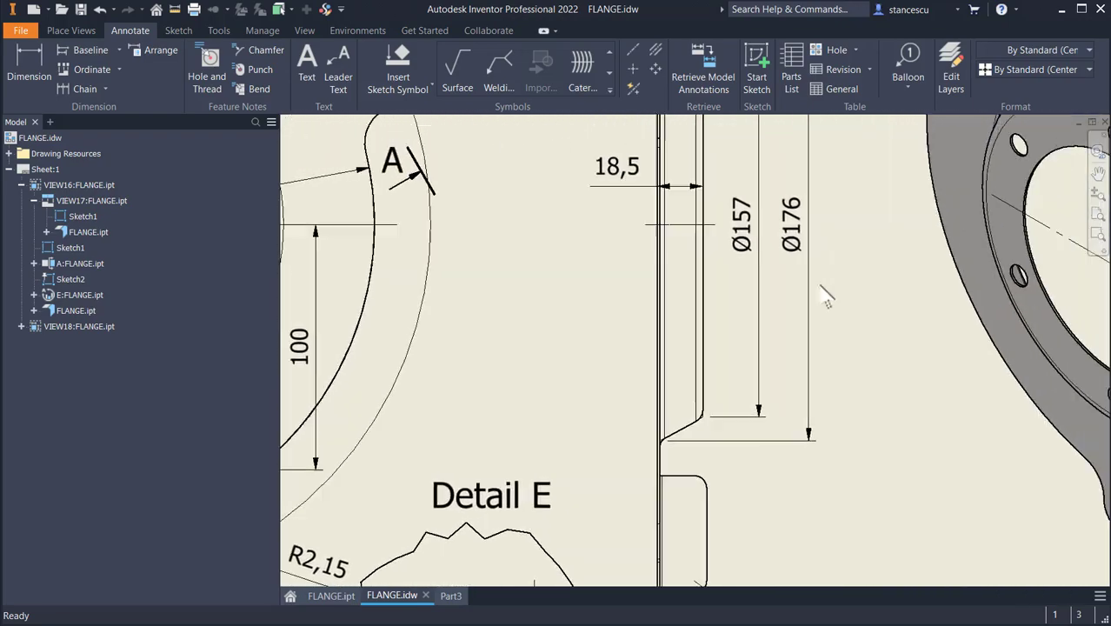
scroll(744, 303, up, 2)
middle_drag(996, 183, 778, 291)
scroll(764, 287, down, 1)
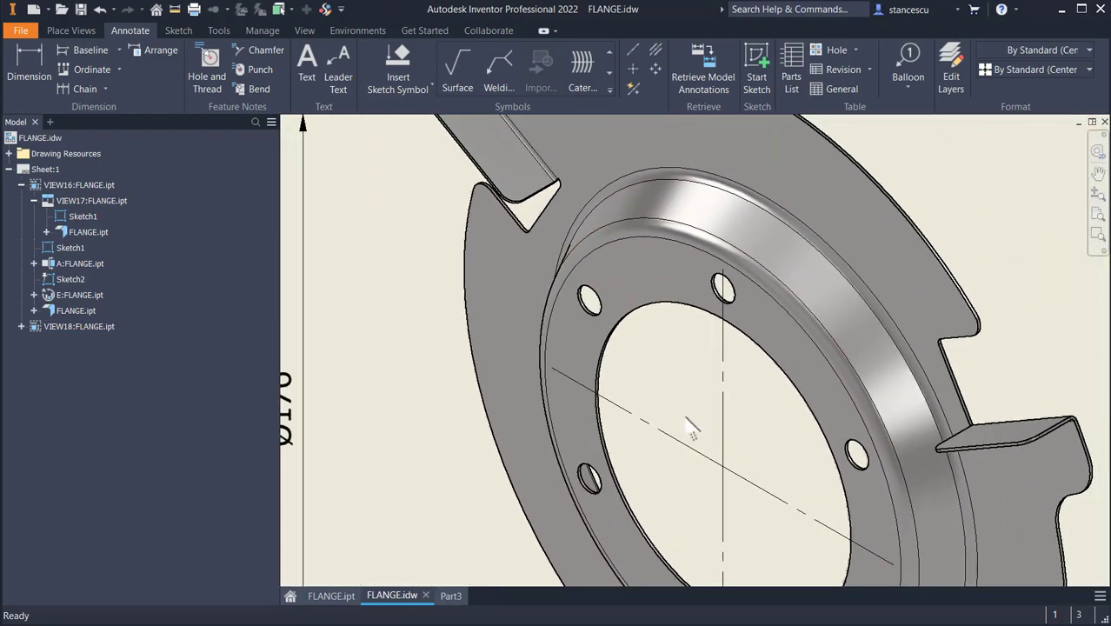
- Switch to Part3 and fillet the outer edge where the collar meets the flange plate with a 3,5 mm radius
click(448, 597)
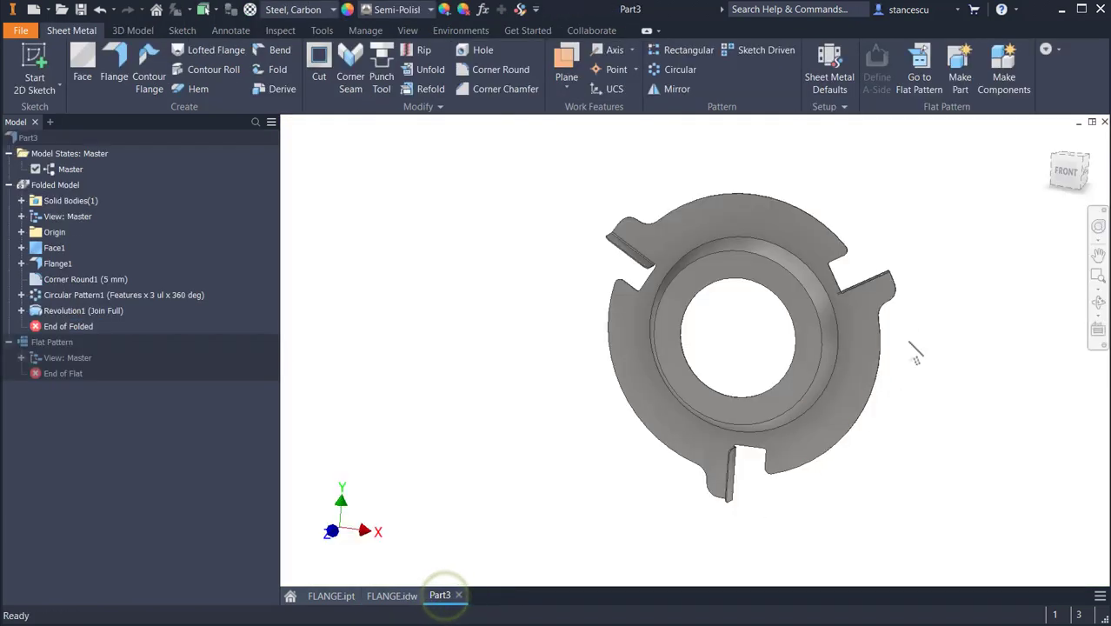
shift+middle_drag(938, 340, 957, 174)
scroll(837, 252, up, 5)
shift+middle_drag(949, 225, 940, 228)
shift+middle_drag(626, 300, 645, 231)
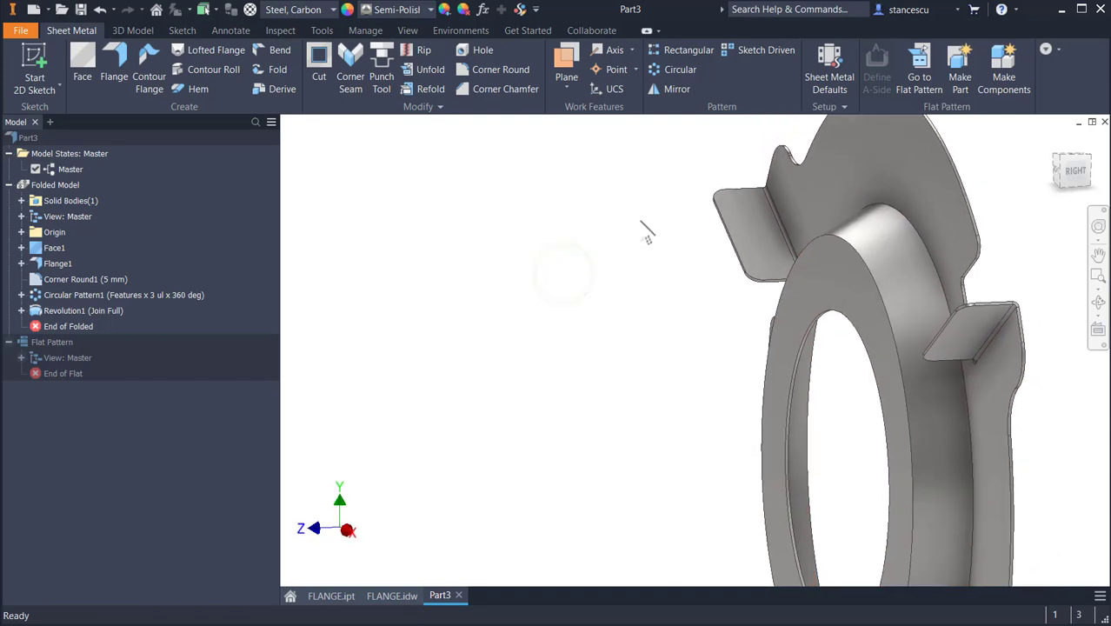
click(898, 230)
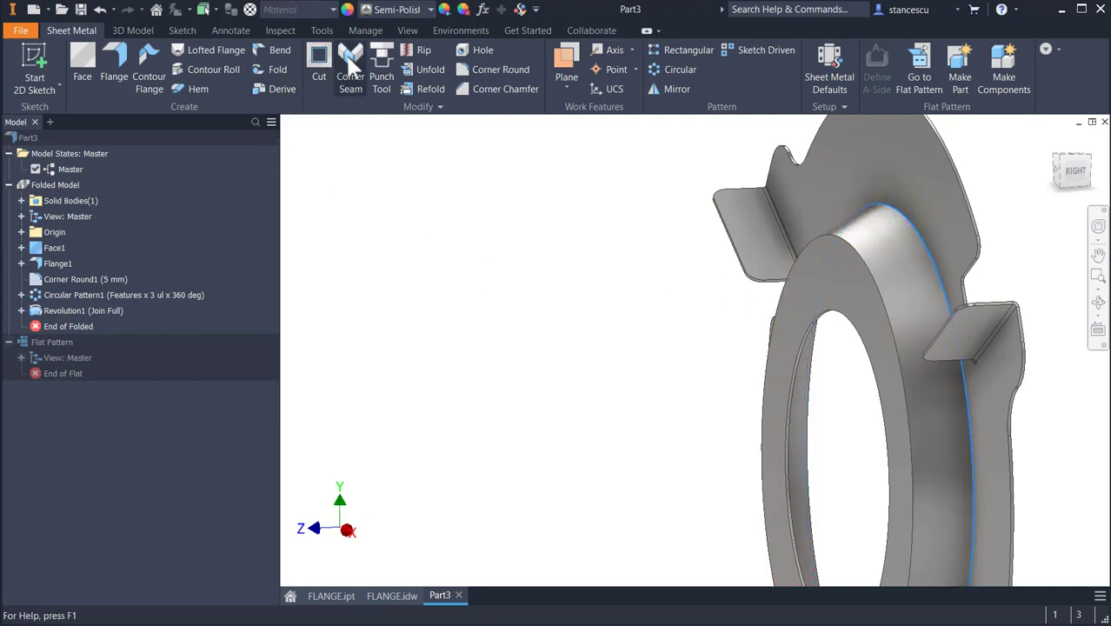
click(122, 31)
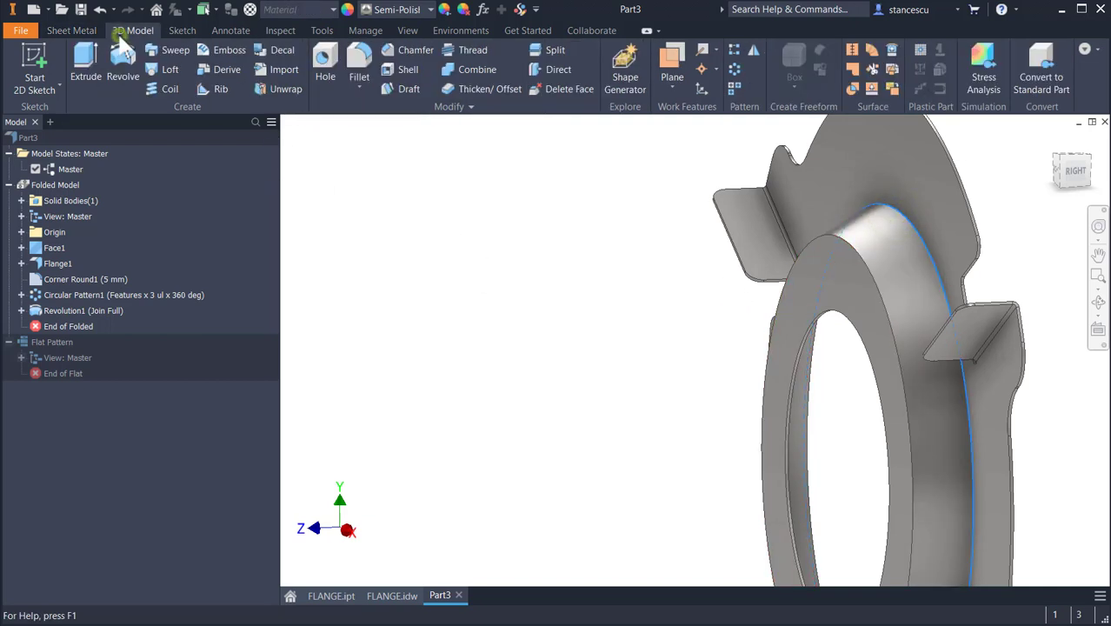
click(359, 61)
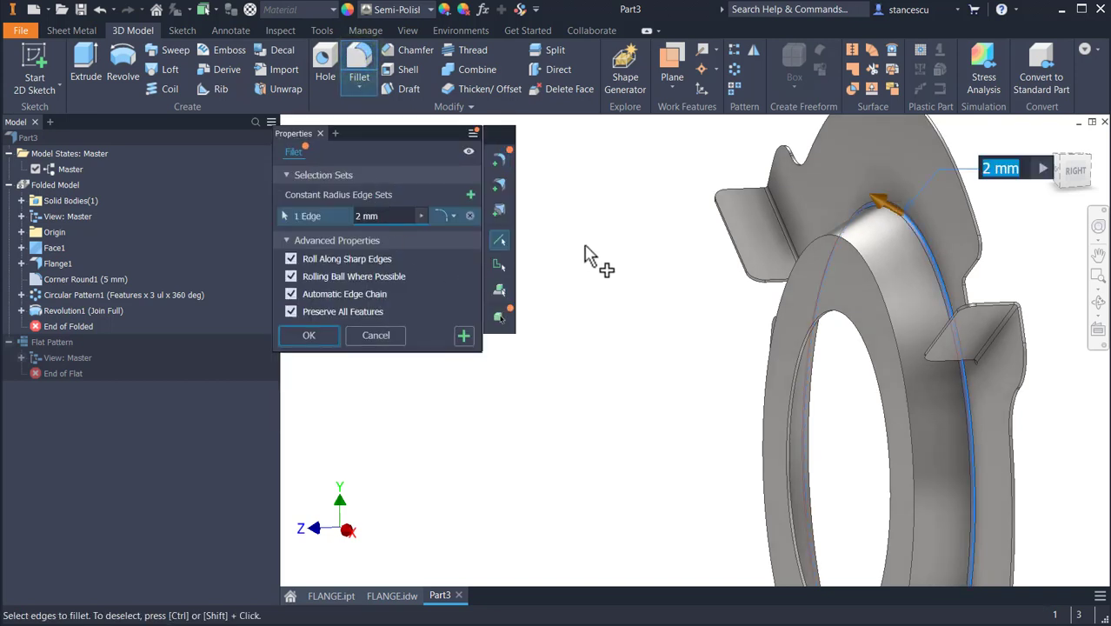
text(3,5)
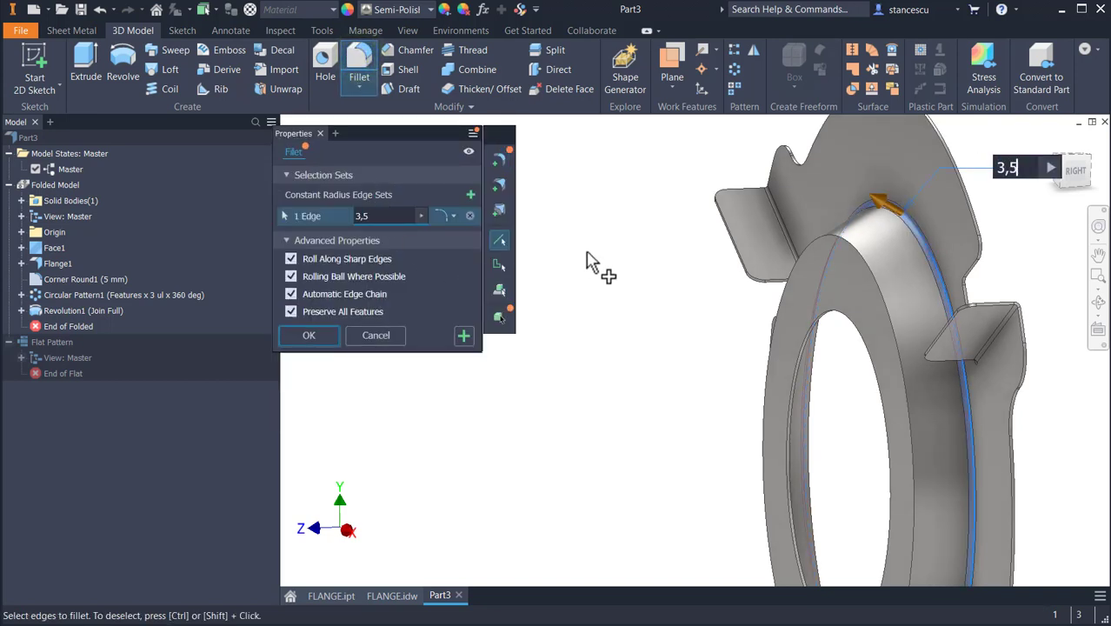
key(Return)
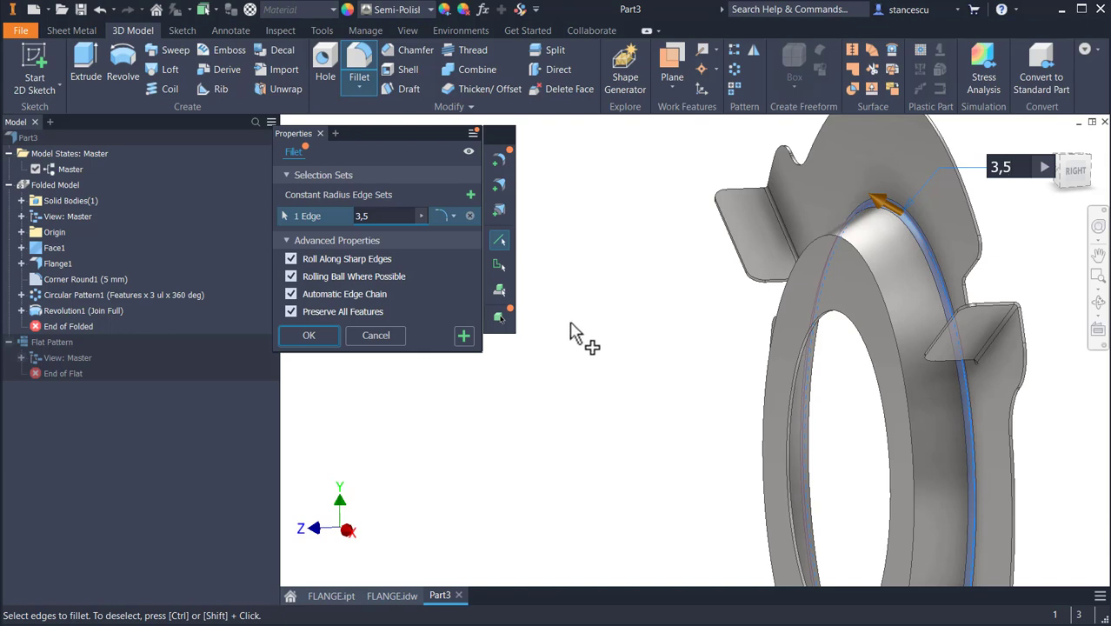
click(463, 338)
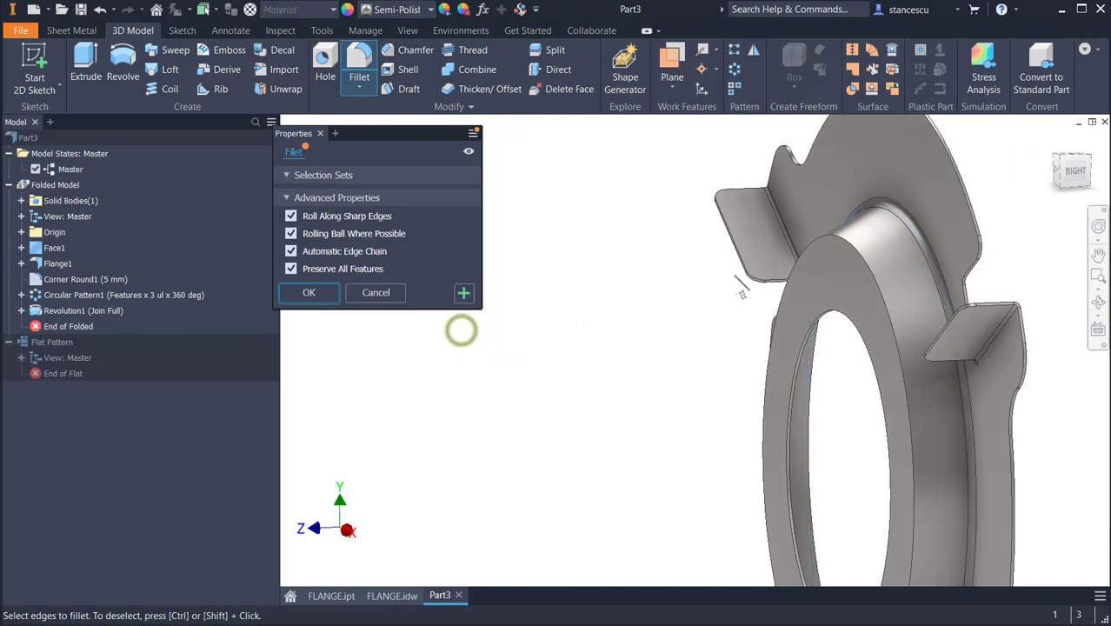
- Fillet the outer edge of the collar's front ring face with a 5,5 mm radius
click(852, 250)
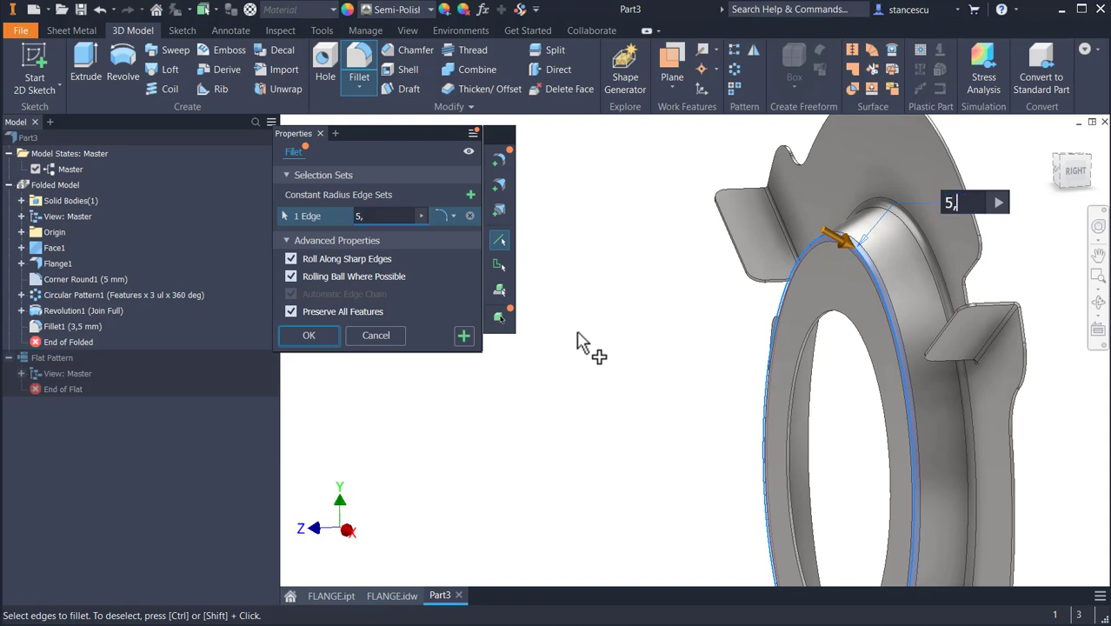
key(Return)
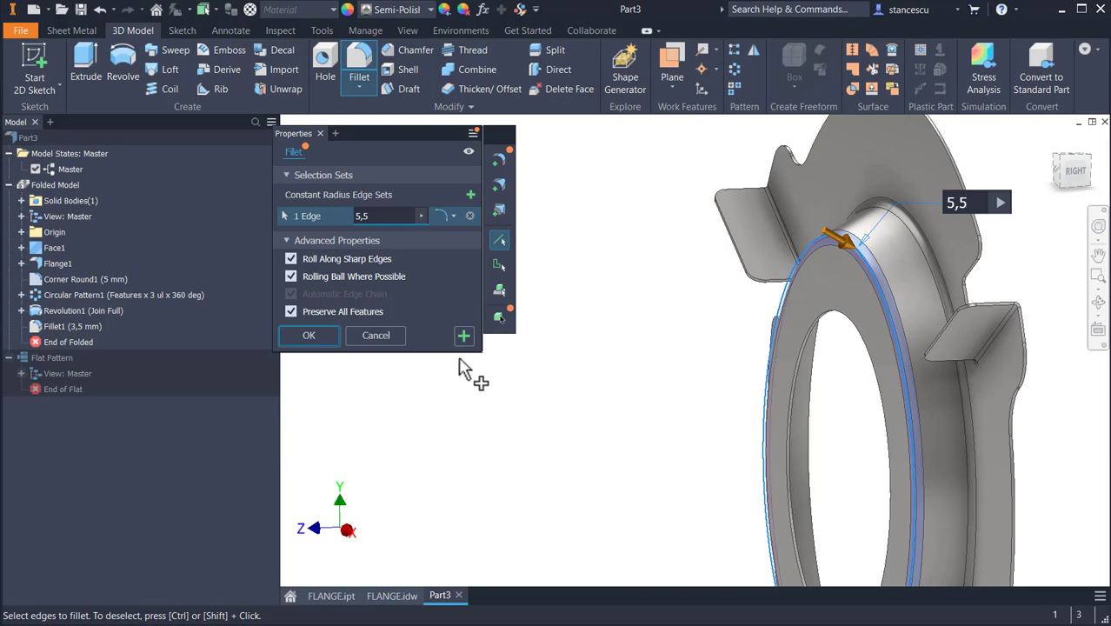
click(463, 336)
- Fillet the edge between the plate's rear face and the collar's inner wall with a radius of 3,5+Thickness
shift+middle_drag(558, 434, 799, 223)
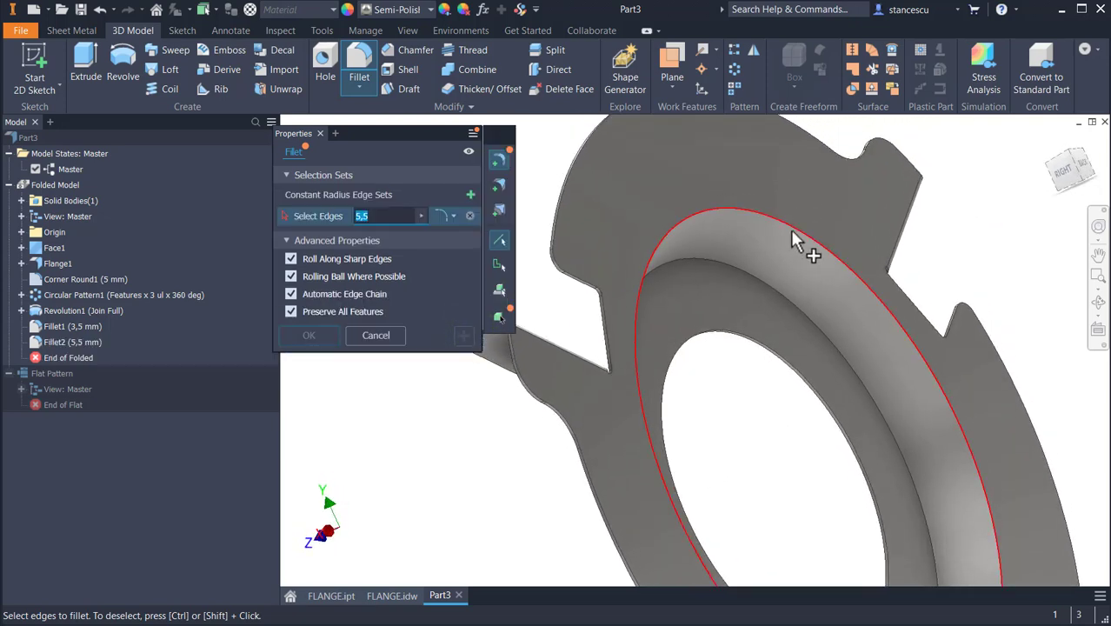
click(790, 229)
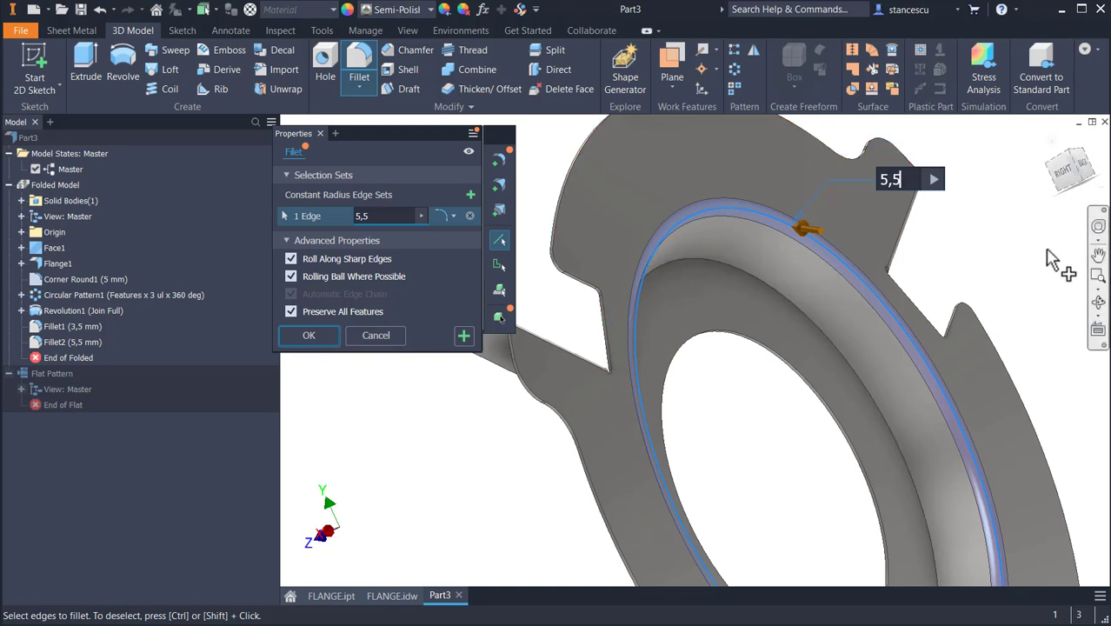
key(BackSpace)
key(BackSpace)
key(BackSpace)
text(3)
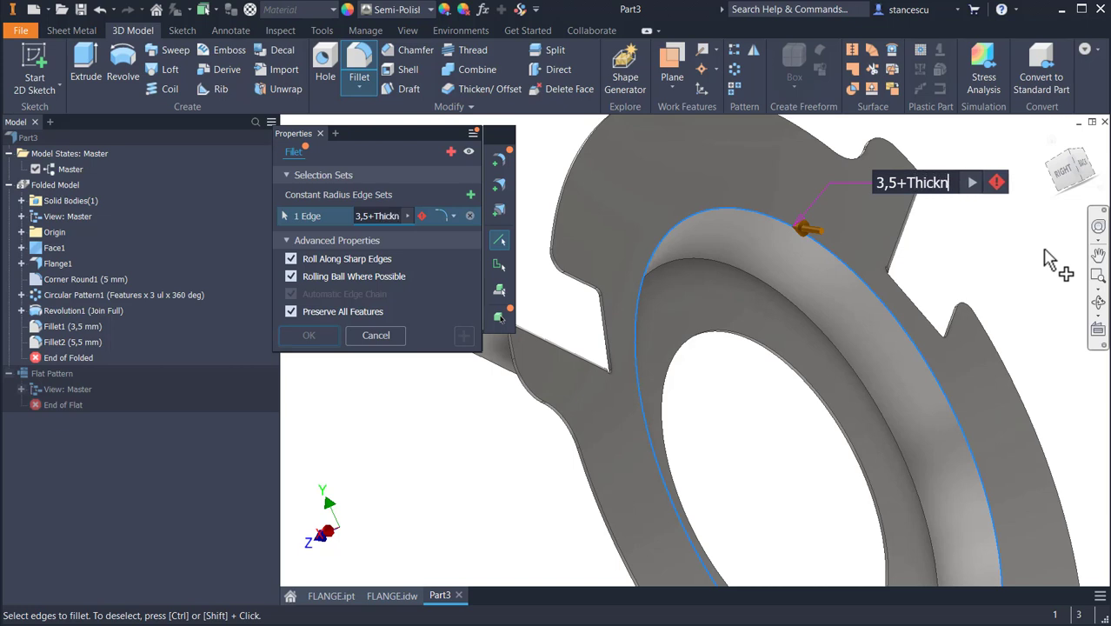
text(,5+Thickness)
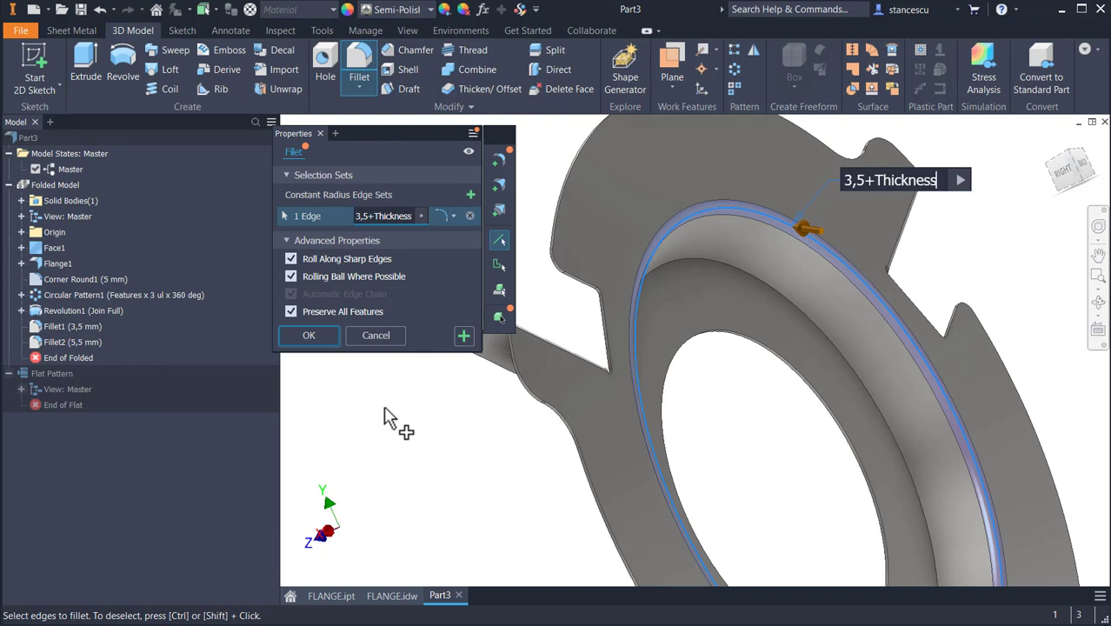
click(463, 335)
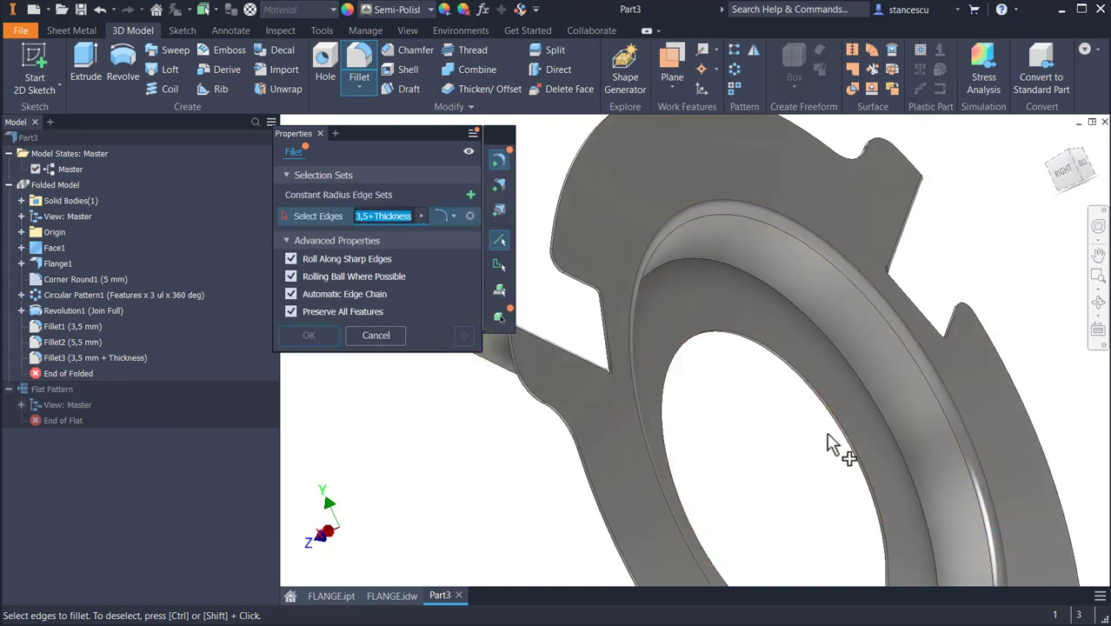
- Fillet the inner edge between the collar's wall and its ring face with a radius of 5,5-Thickness, and restore the home view
click(856, 378)
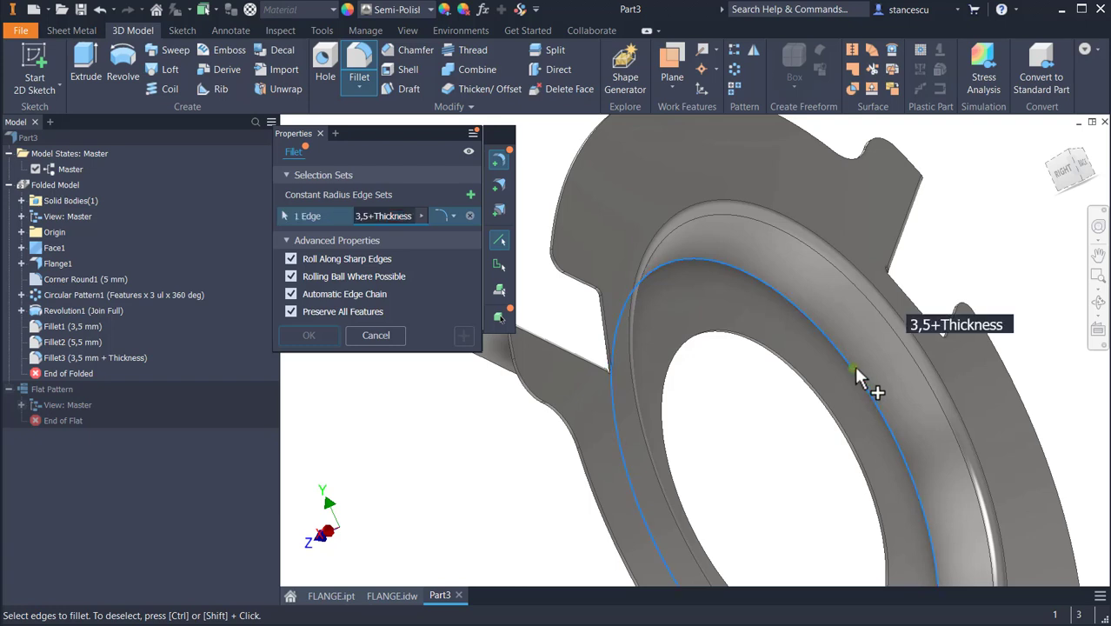
click(919, 324)
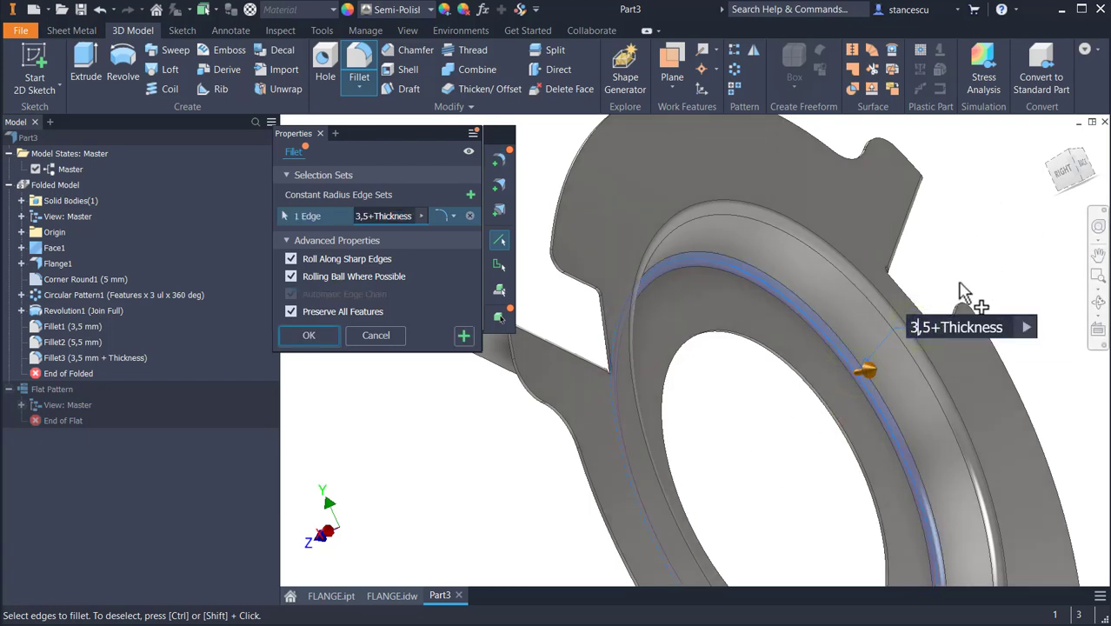
key(BackSpace)
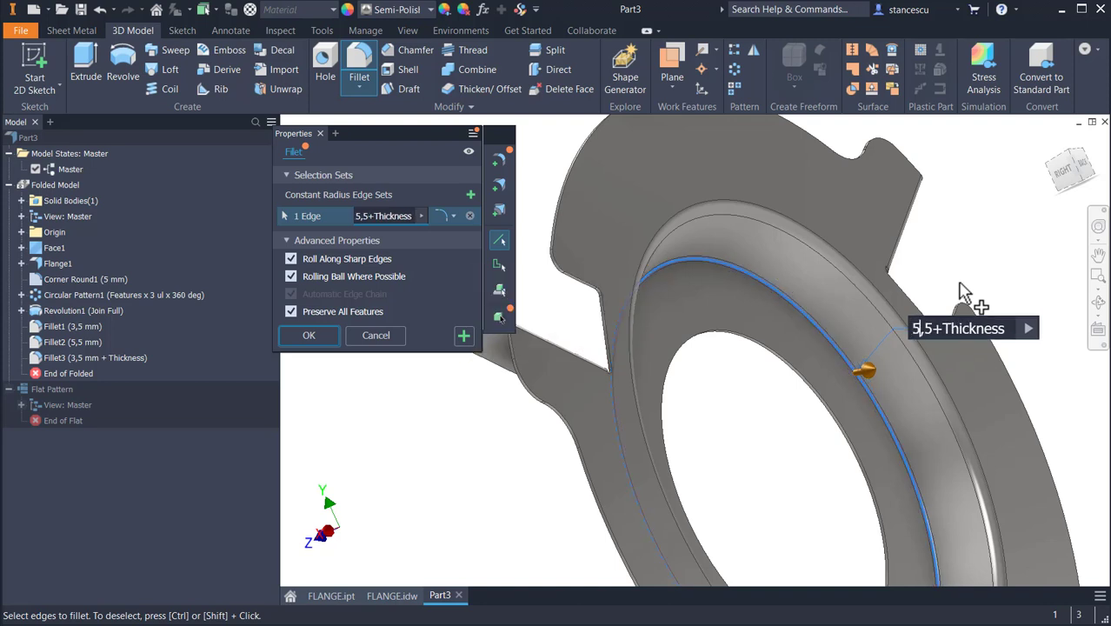
text(5)
key(Right)
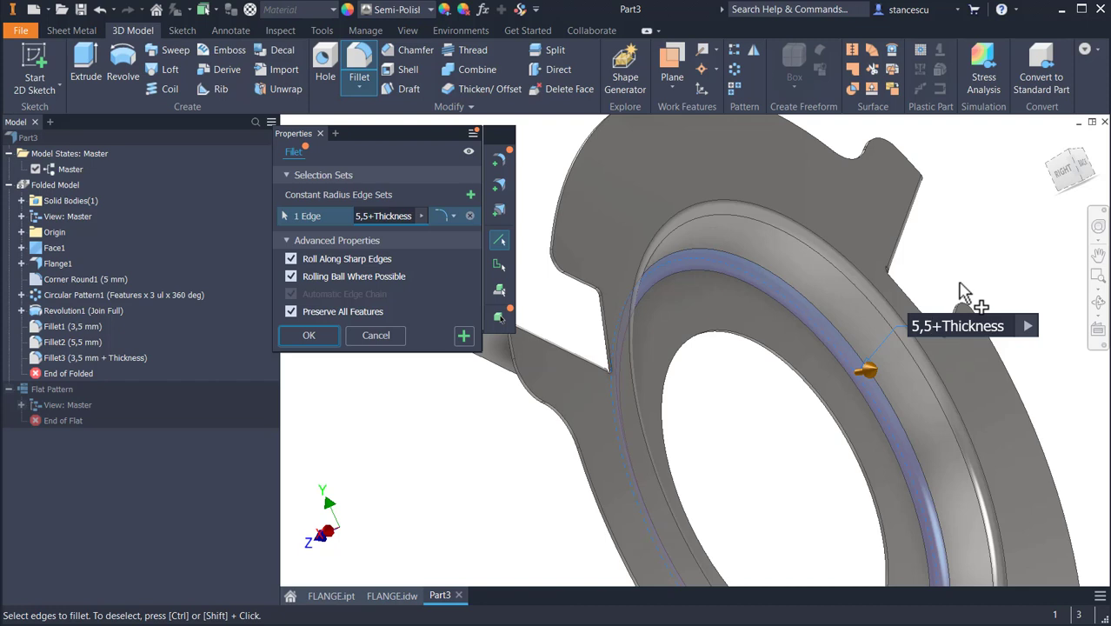
key(shift+Right)
key(BackSpace)
text(-)
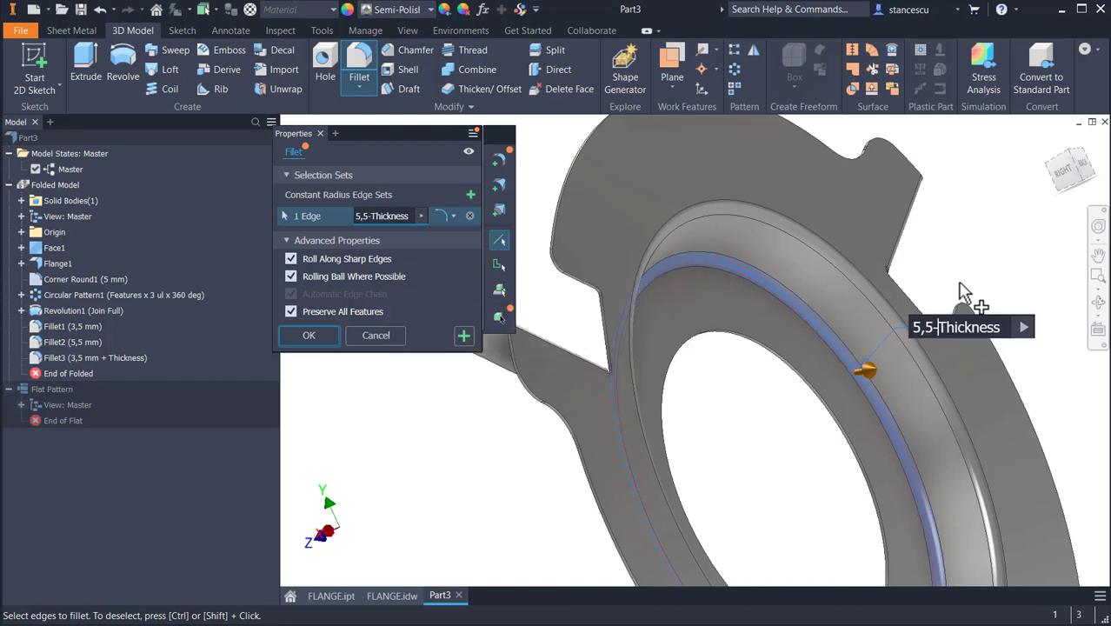
click(308, 336)
shift+middle_drag(640, 427, 742, 365)
key(F6)
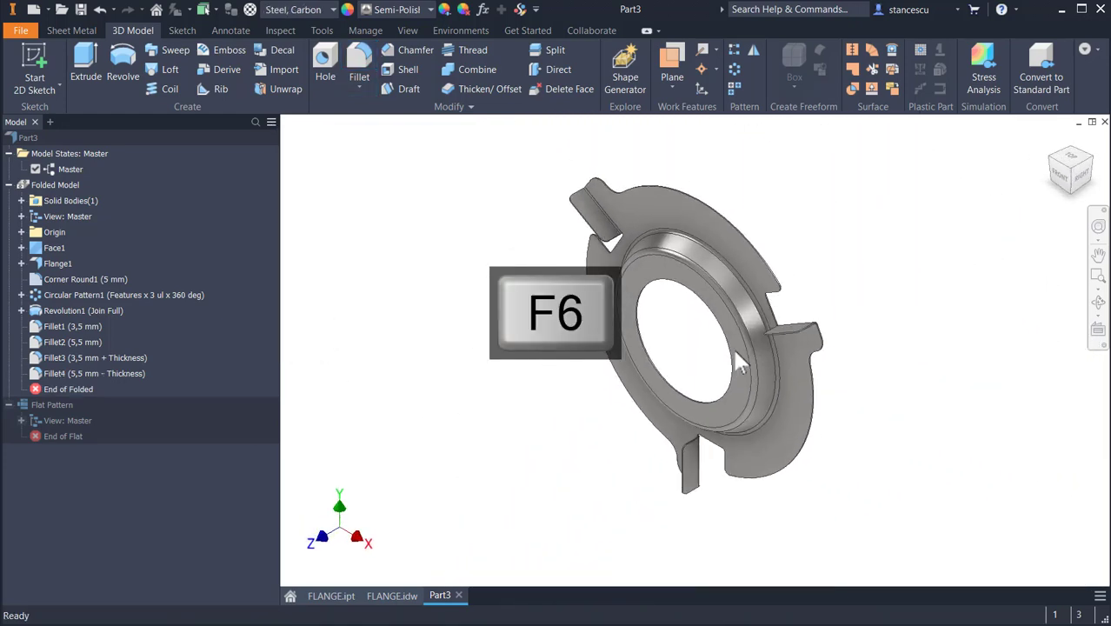
- Switch to FLANGE.idw and examine the hole callout, hole spacing and hole-circle diameter in the front view
click(683, 367)
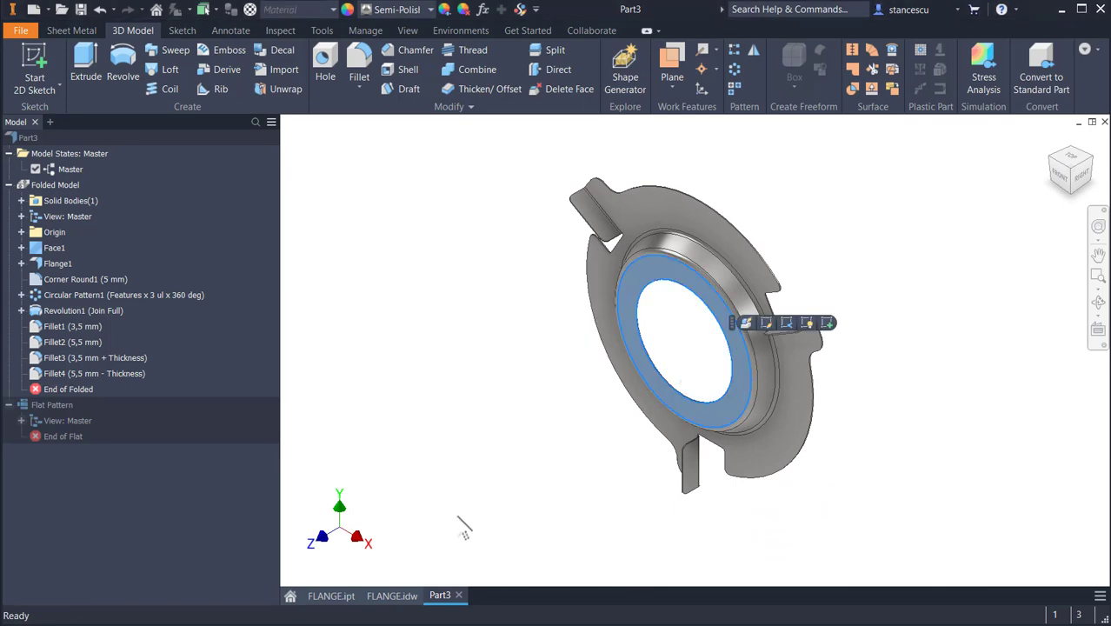
click(388, 601)
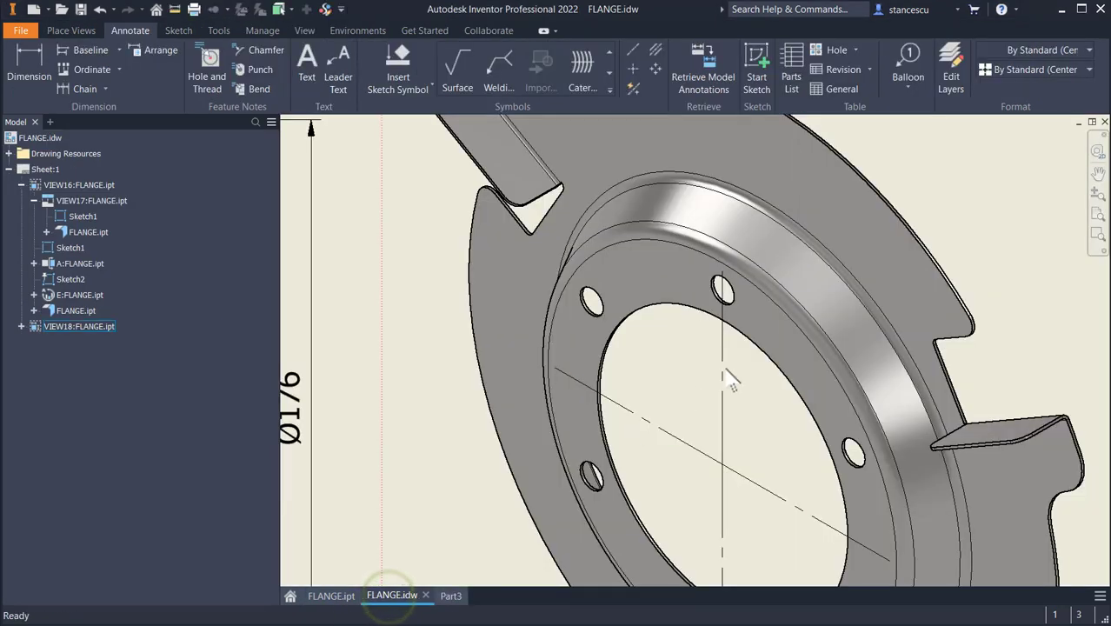
scroll(721, 311, down, 4)
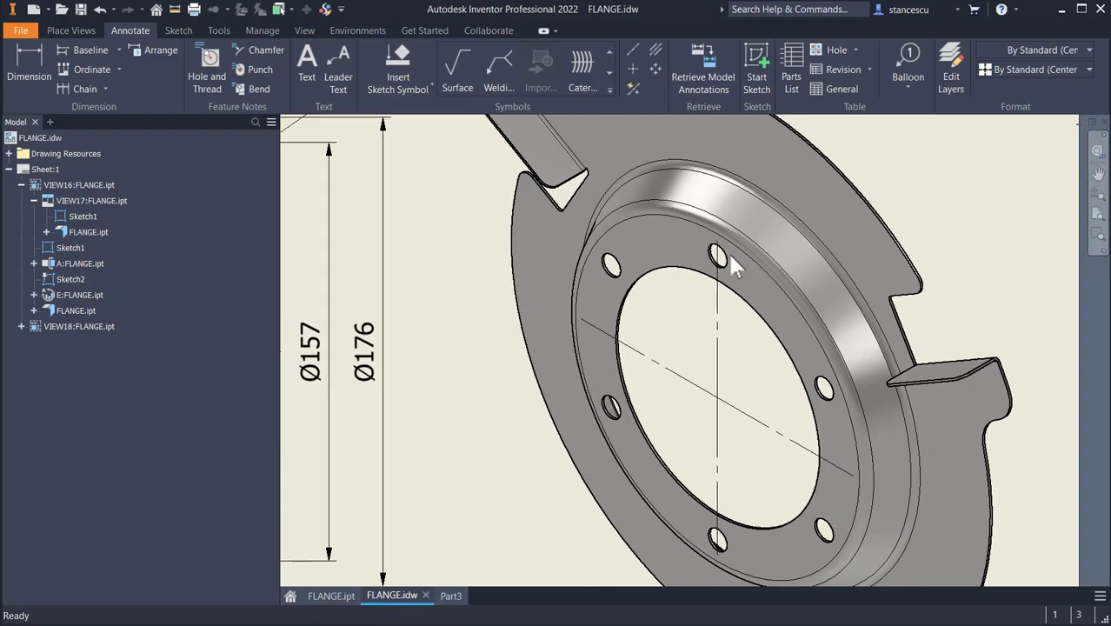
click(690, 337)
scroll(739, 249, down, 2)
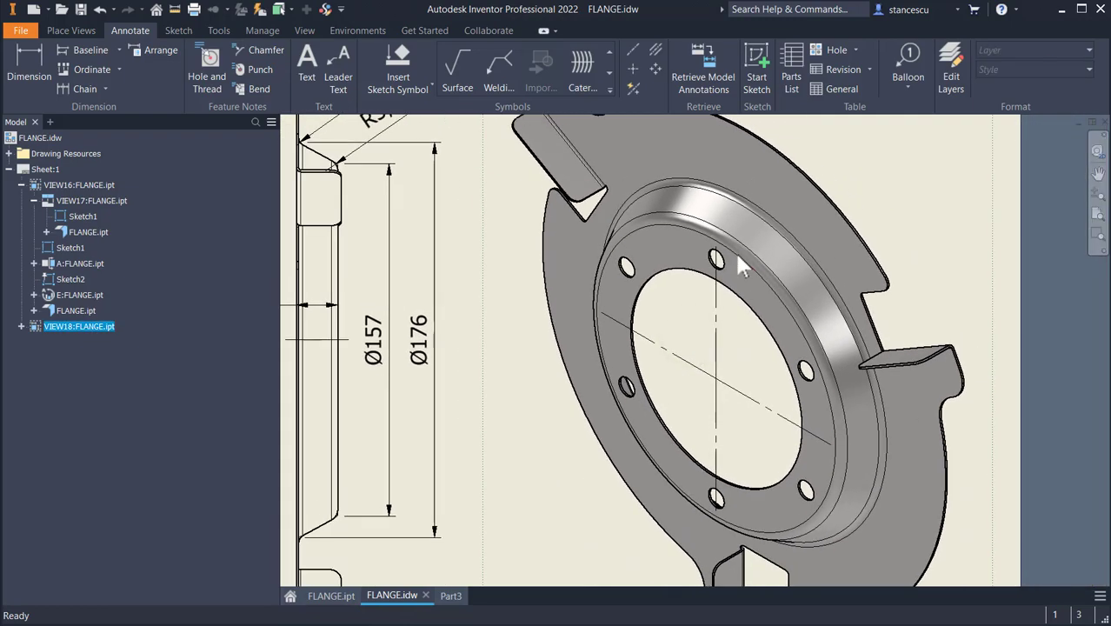
scroll(756, 312, down, 2)
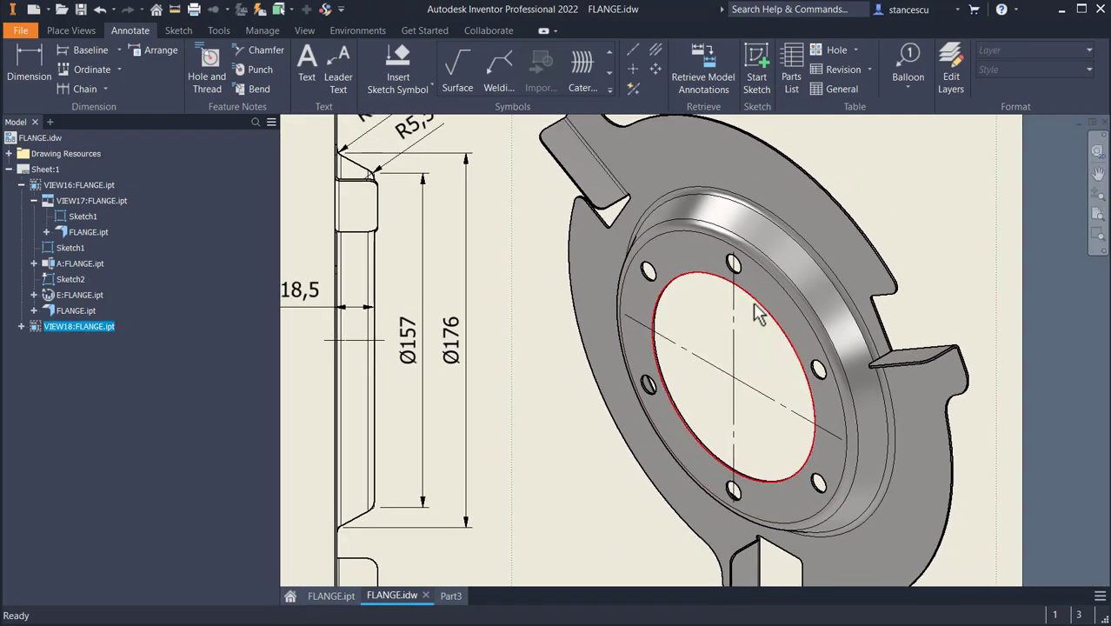
scroll(606, 372, down, 2)
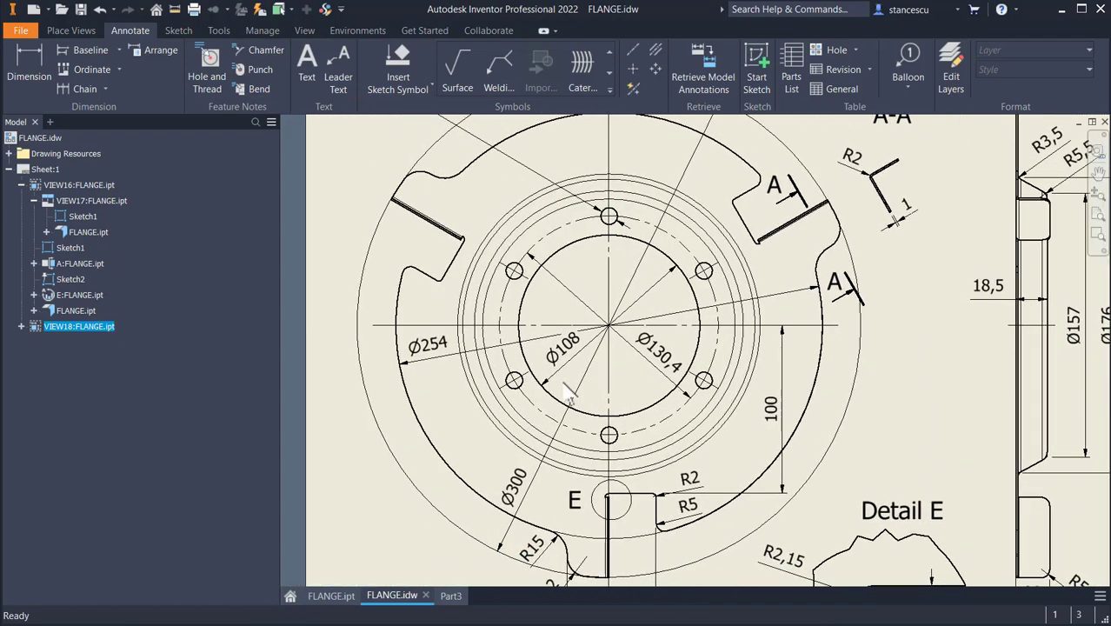
middle_drag(641, 258, 693, 393)
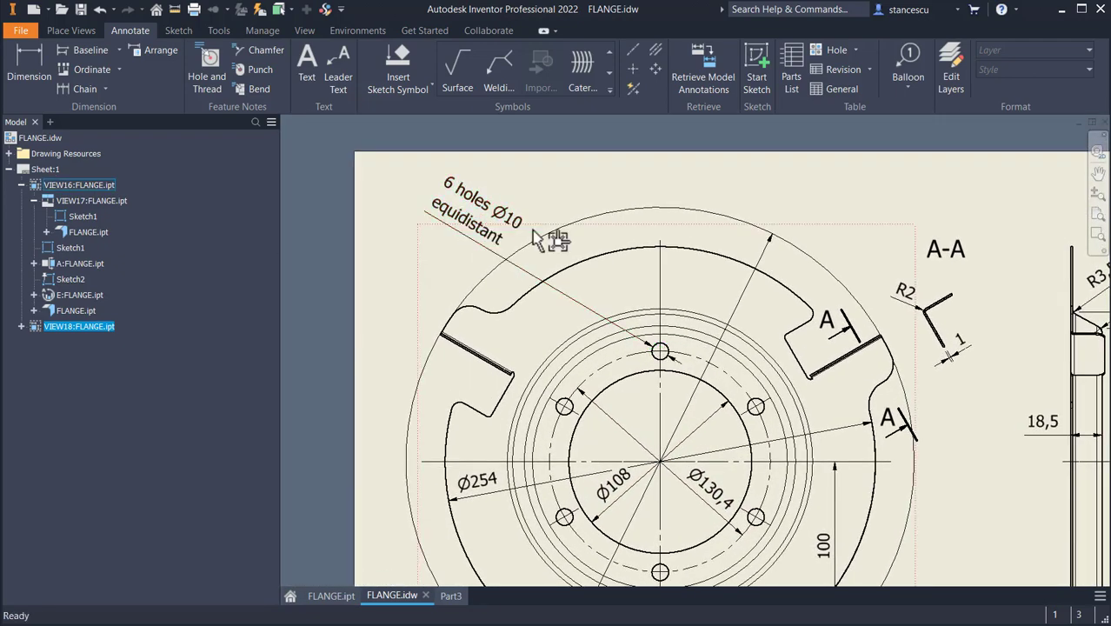
scroll(600, 422, down, 1)
middle_drag(604, 435, 560, 344)
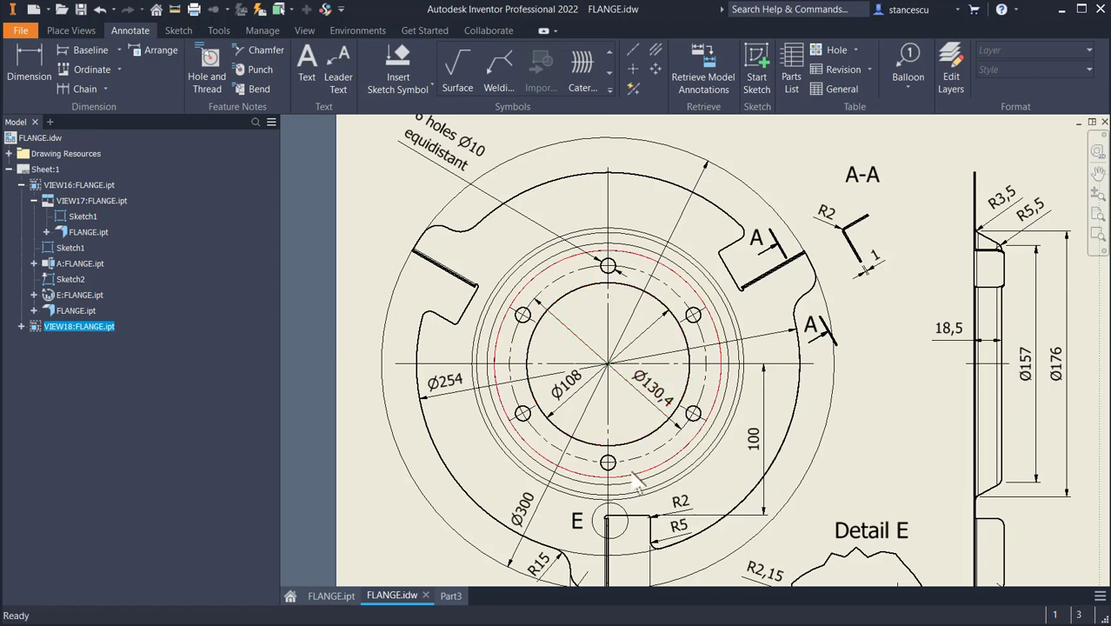
- In Part3, start a sketch on the collar's front ring face and draw a vertical line about 66 mm long up from the centre
click(458, 597)
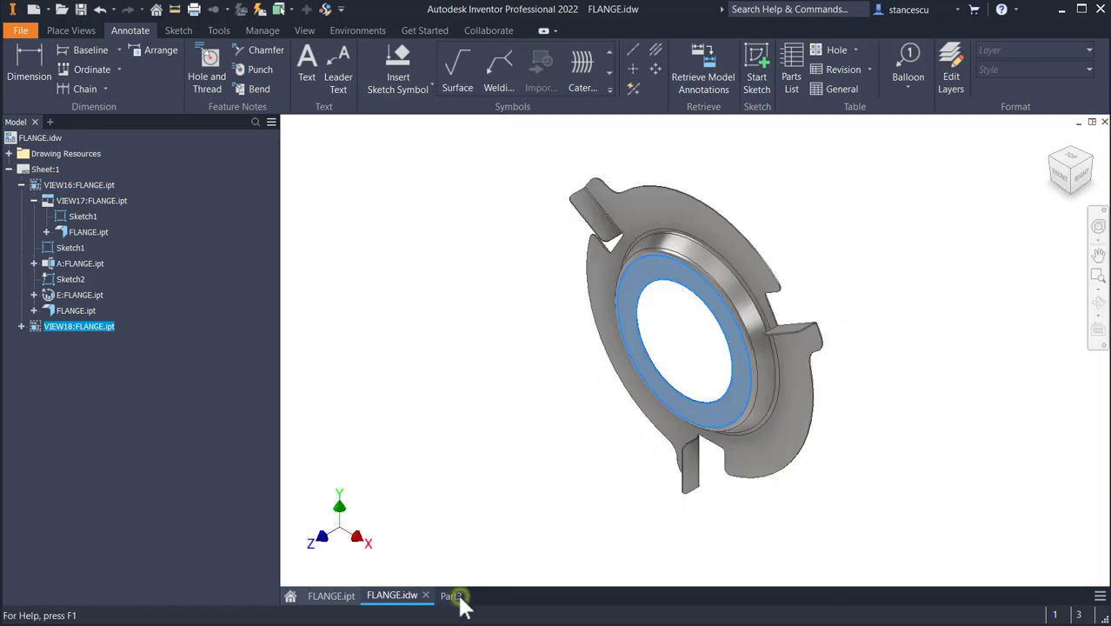
click(683, 274)
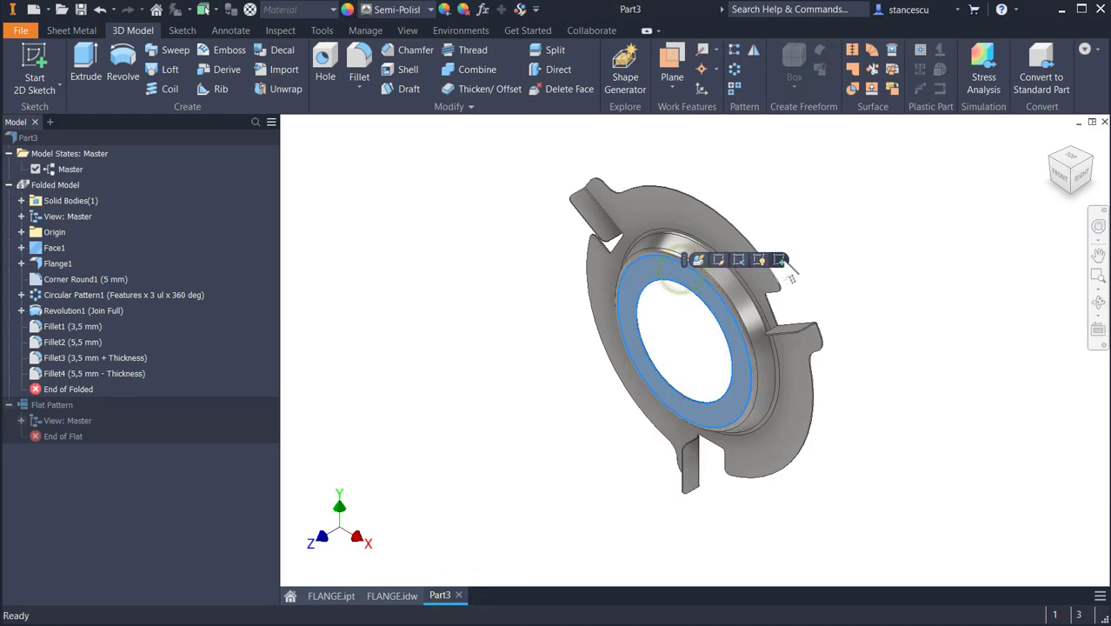
click(781, 260)
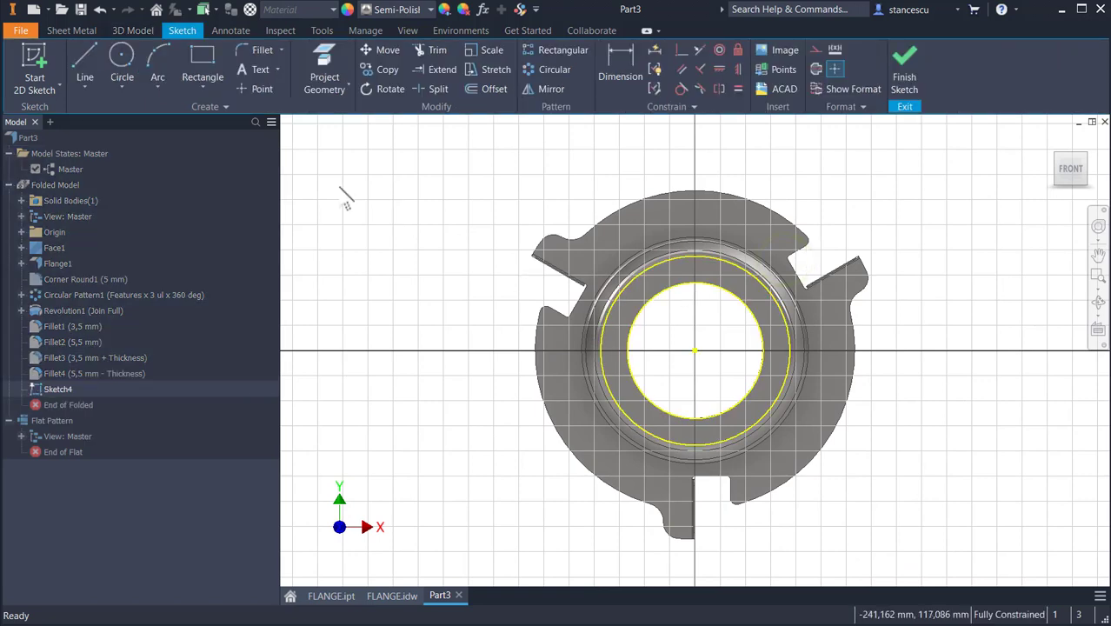
click(77, 55)
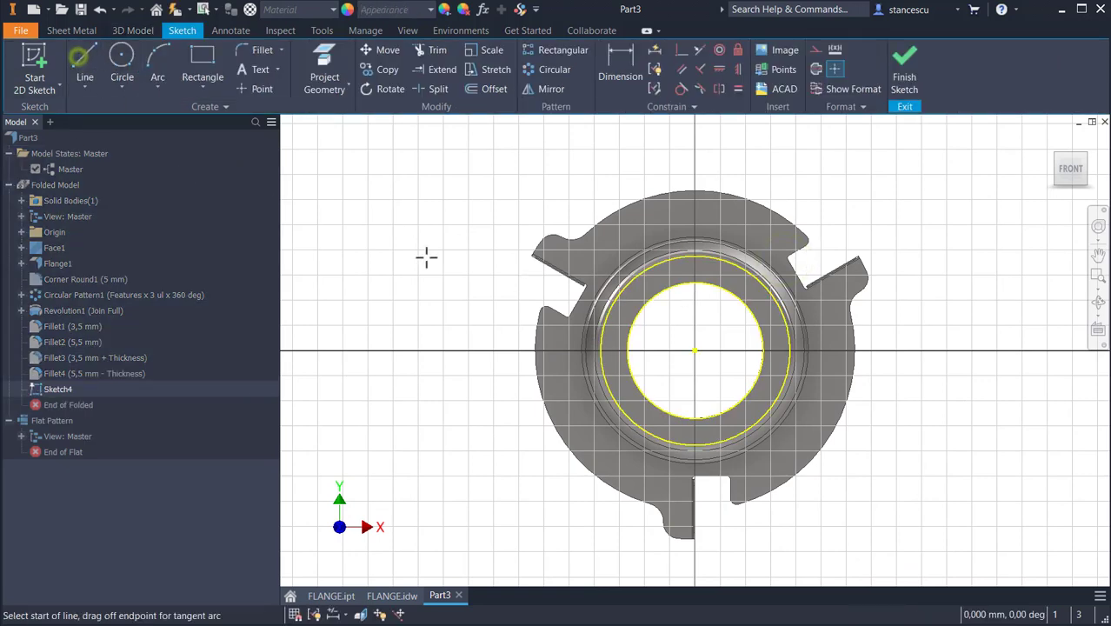
click(695, 350)
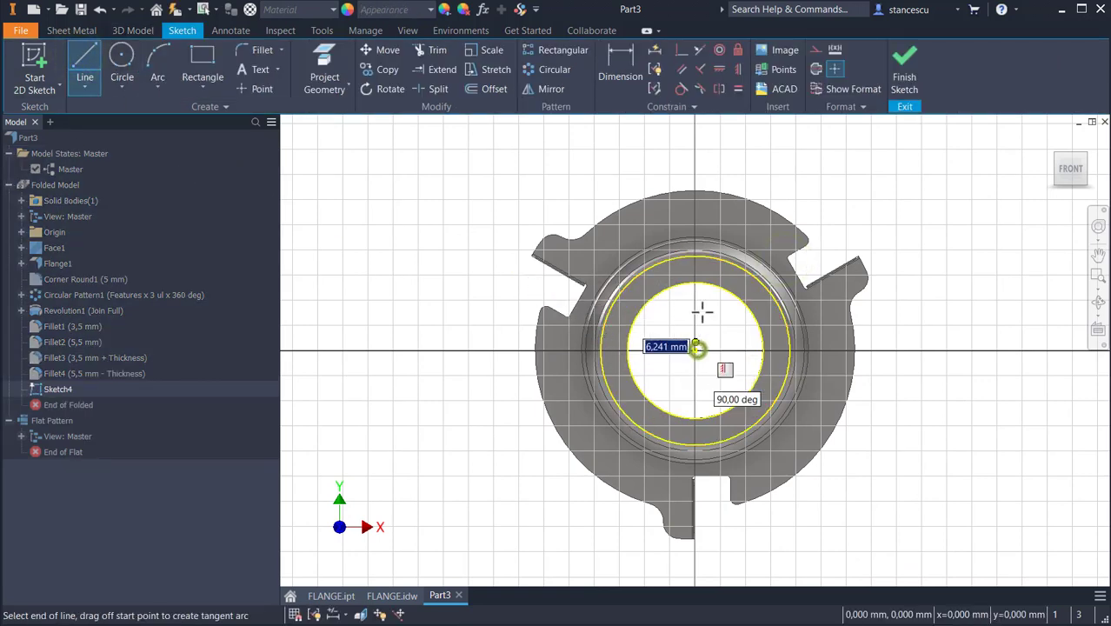
click(696, 267)
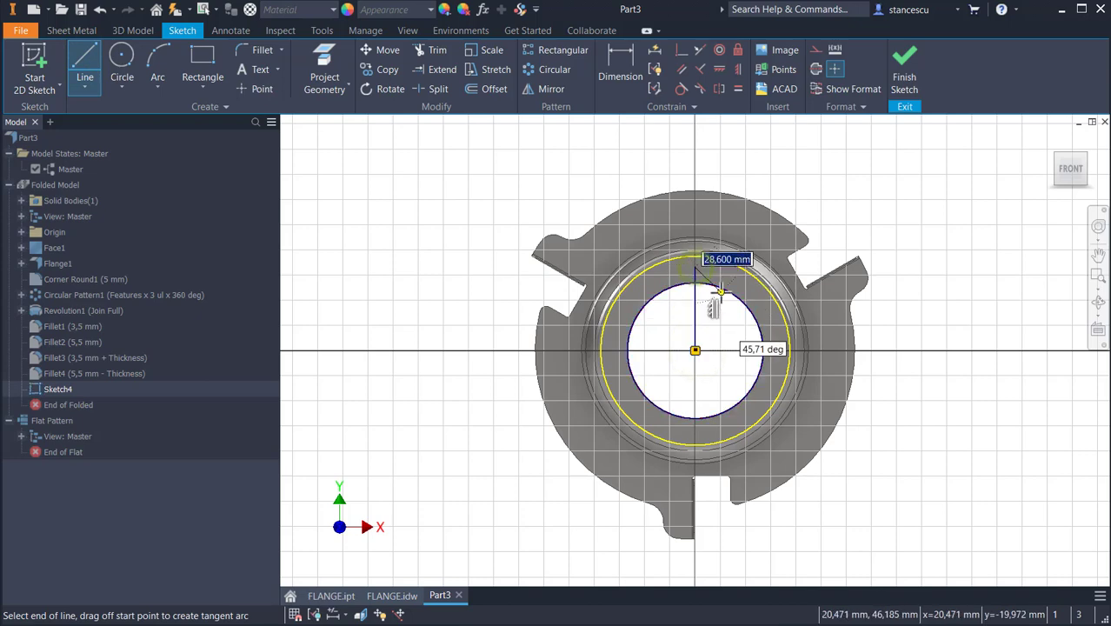
key(Escape)
- Place a sketch center point on the upper end of the vertical line
scroll(722, 300, up, 3)
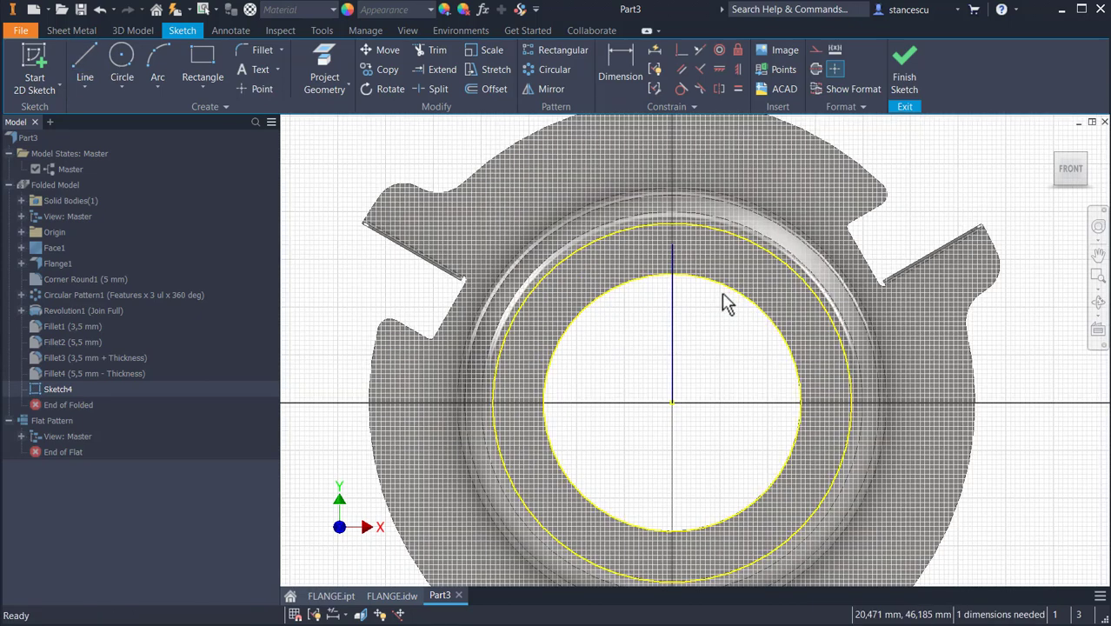
middle_drag(721, 299, 743, 386)
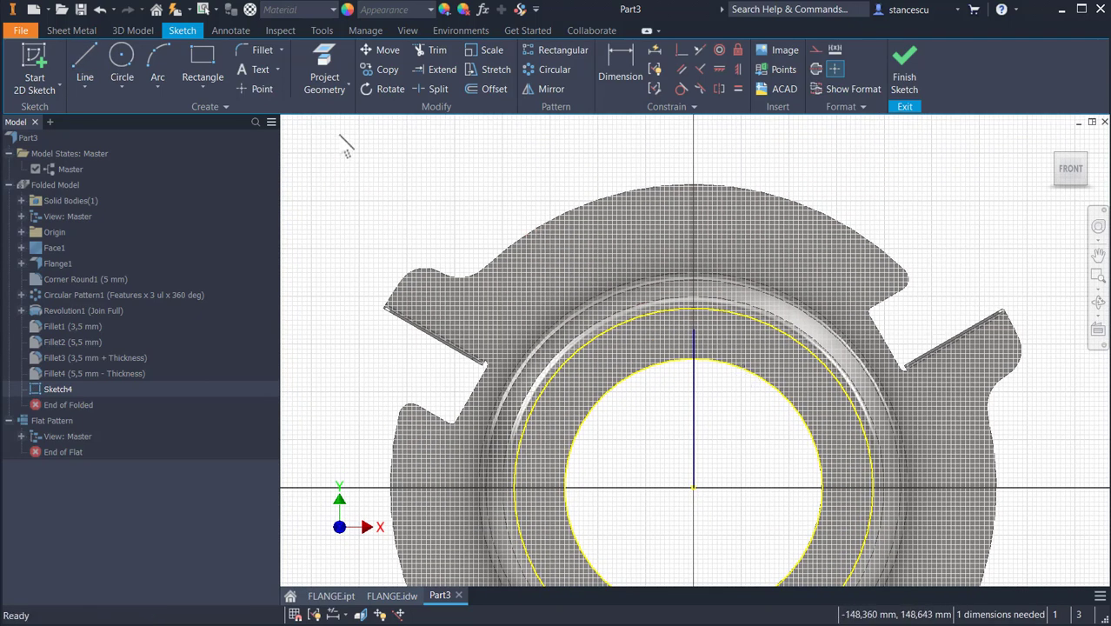
click(265, 87)
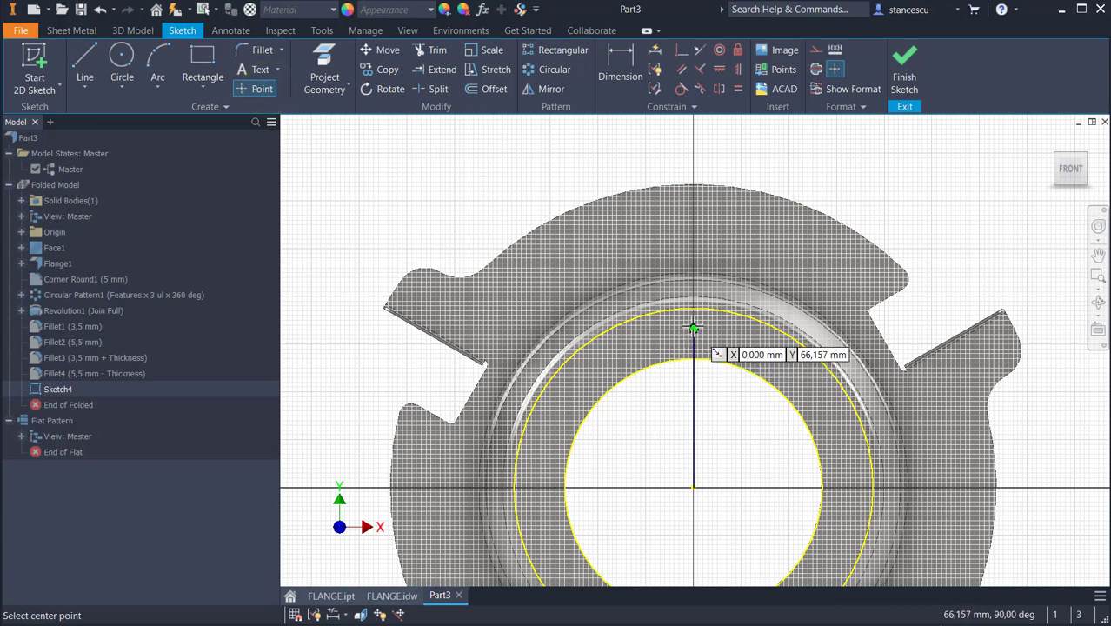
click(693, 328)
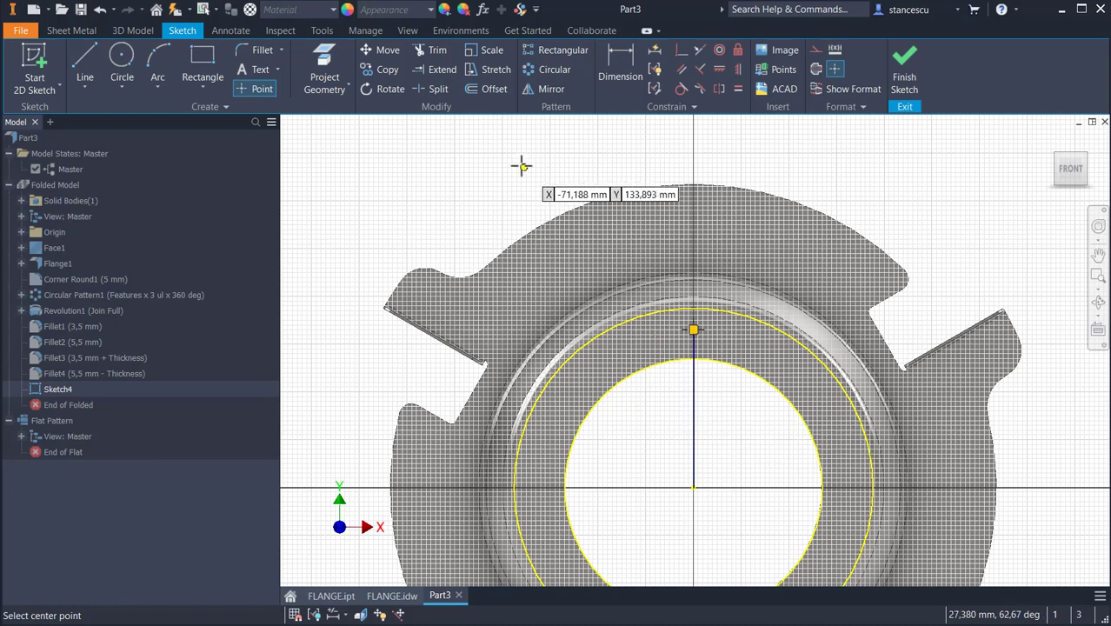
- Dimension the vertical line's length as 130,4/2 and finish the sketch
click(615, 54)
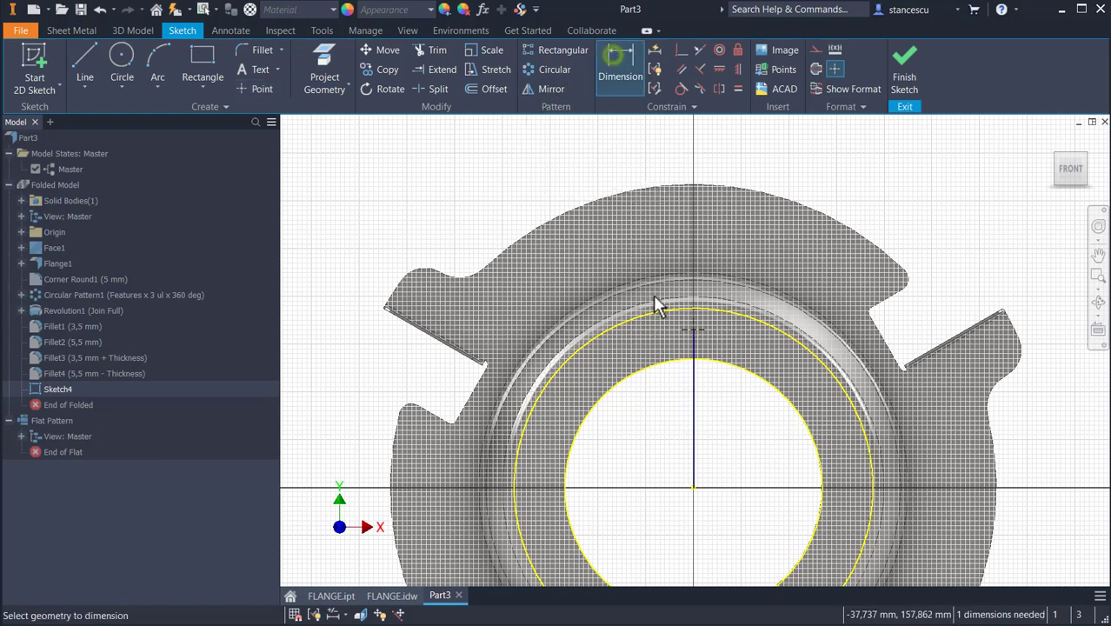
click(693, 398)
click(741, 424)
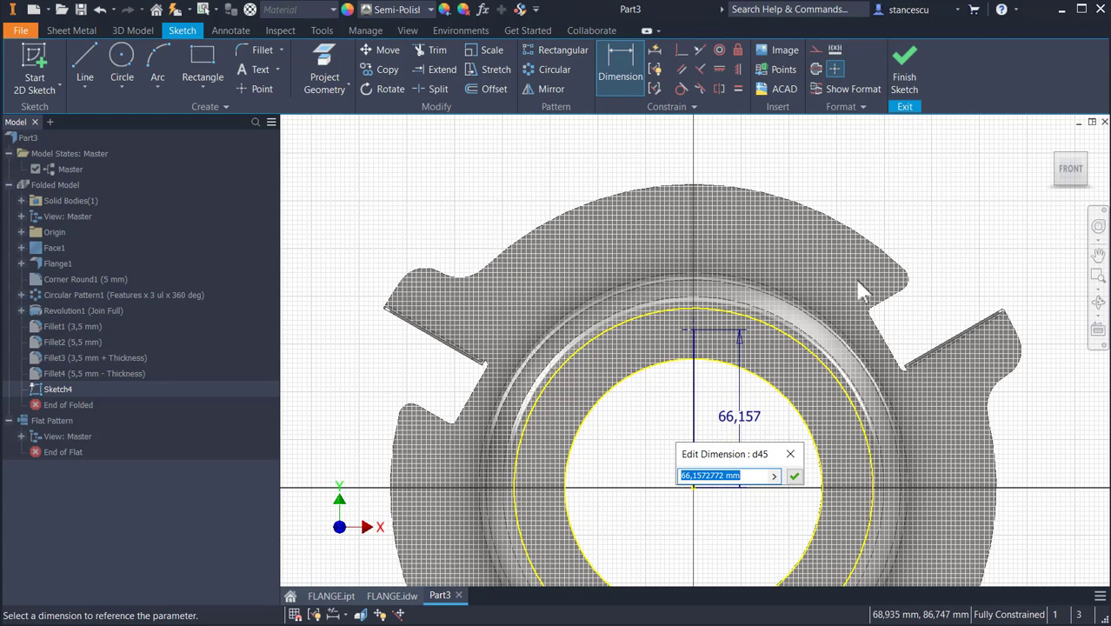
text(130,4/2)
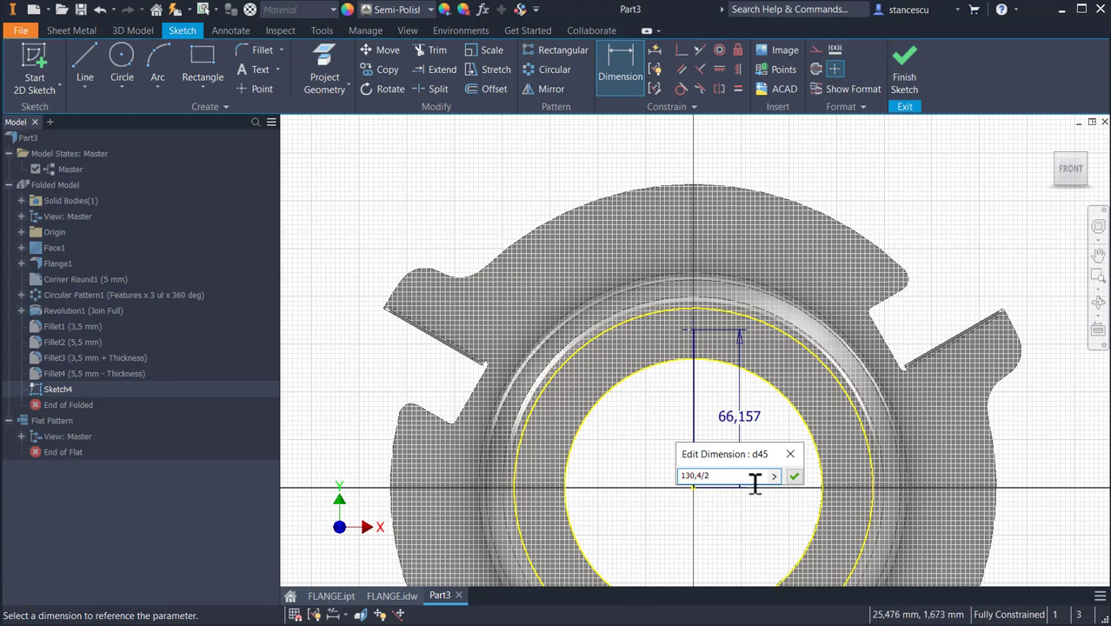
click(796, 476)
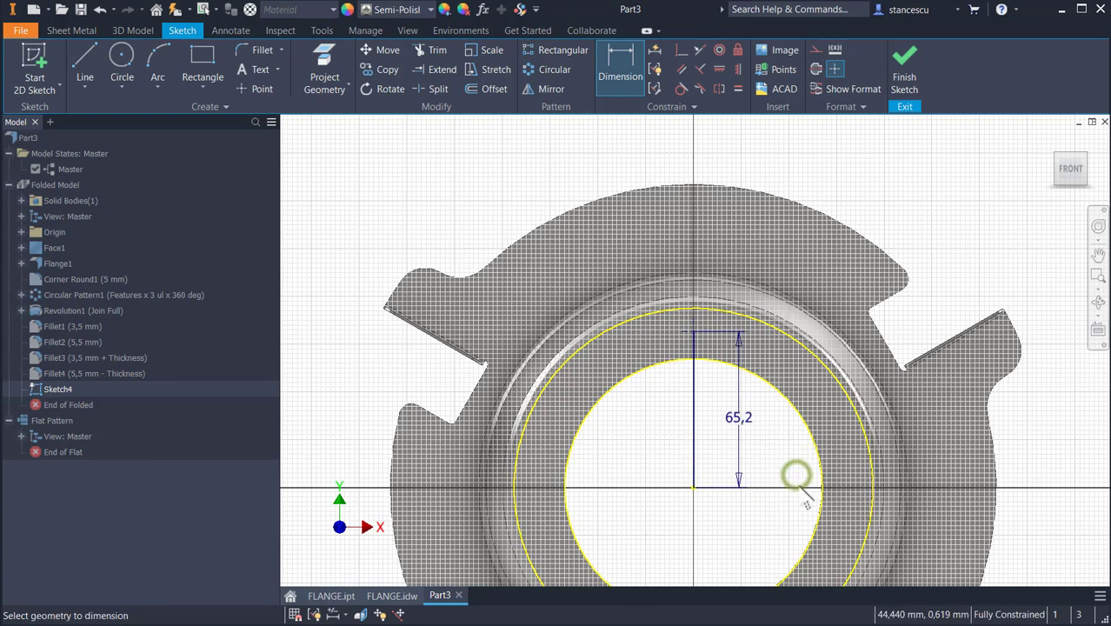
click(900, 87)
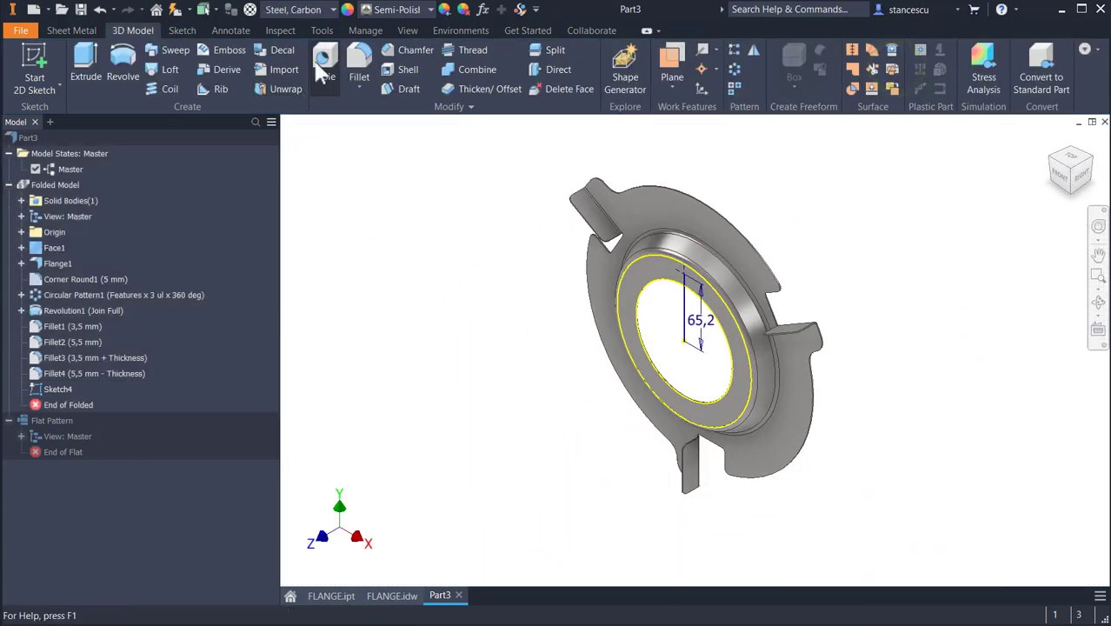
- Cut a 10 mm through-all hole at the sketch point and pattern it circularly 6 times over 360 deg about the central opening's axis
click(324, 63)
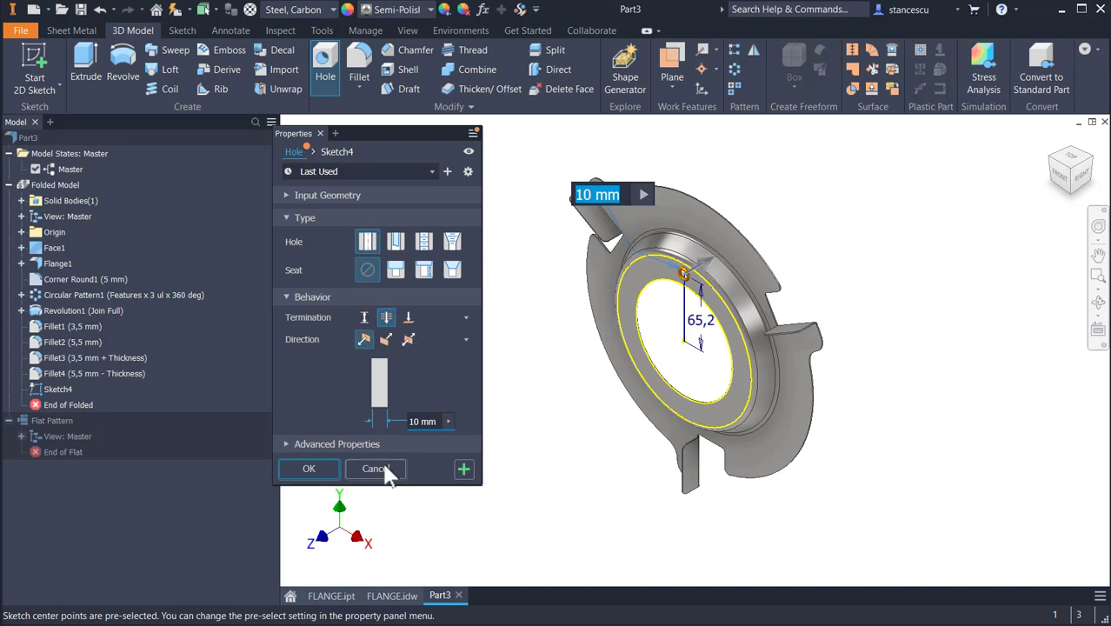
click(313, 469)
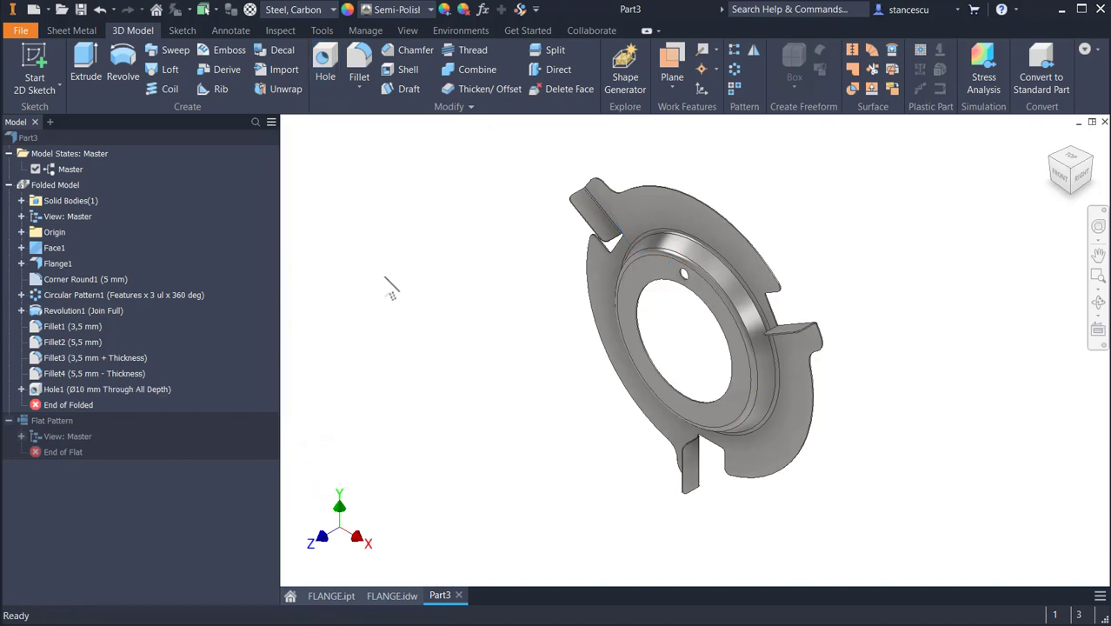
click(734, 69)
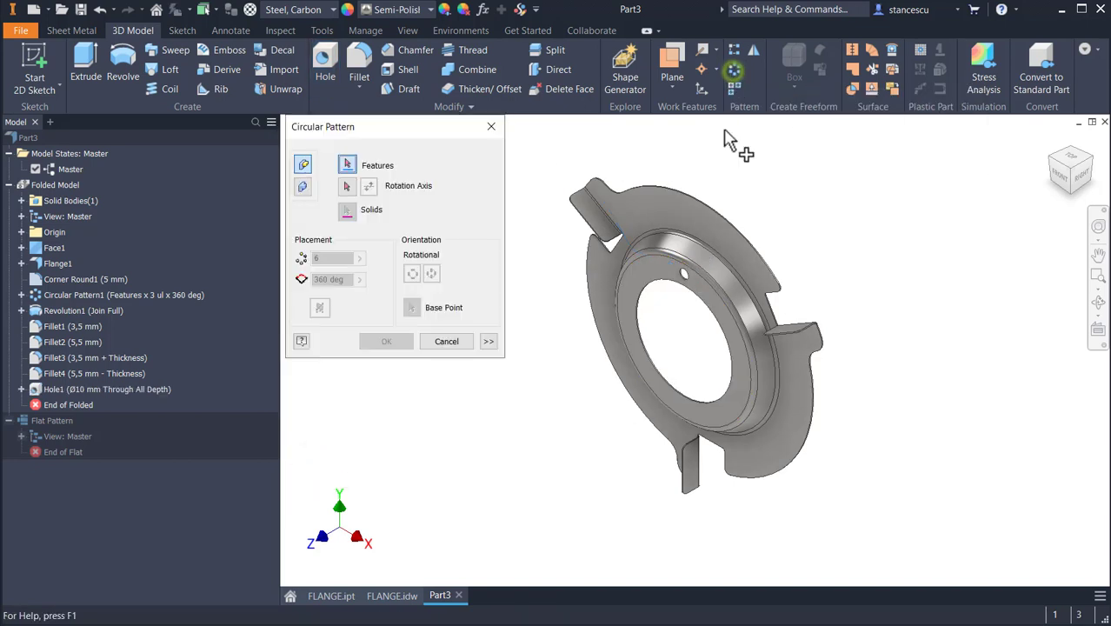
click(684, 274)
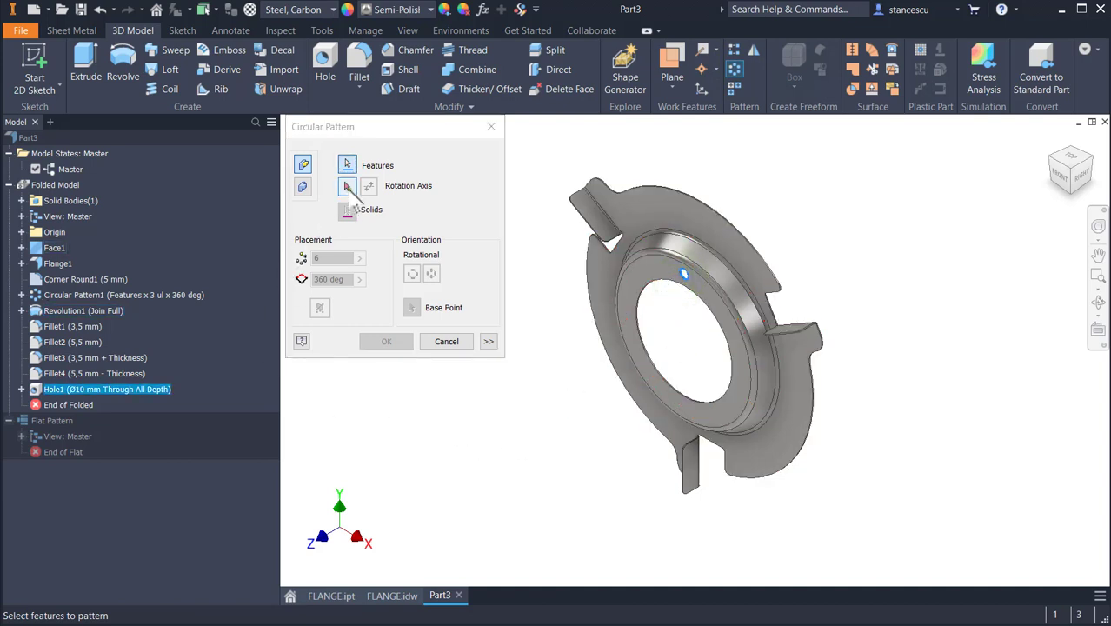
click(347, 186)
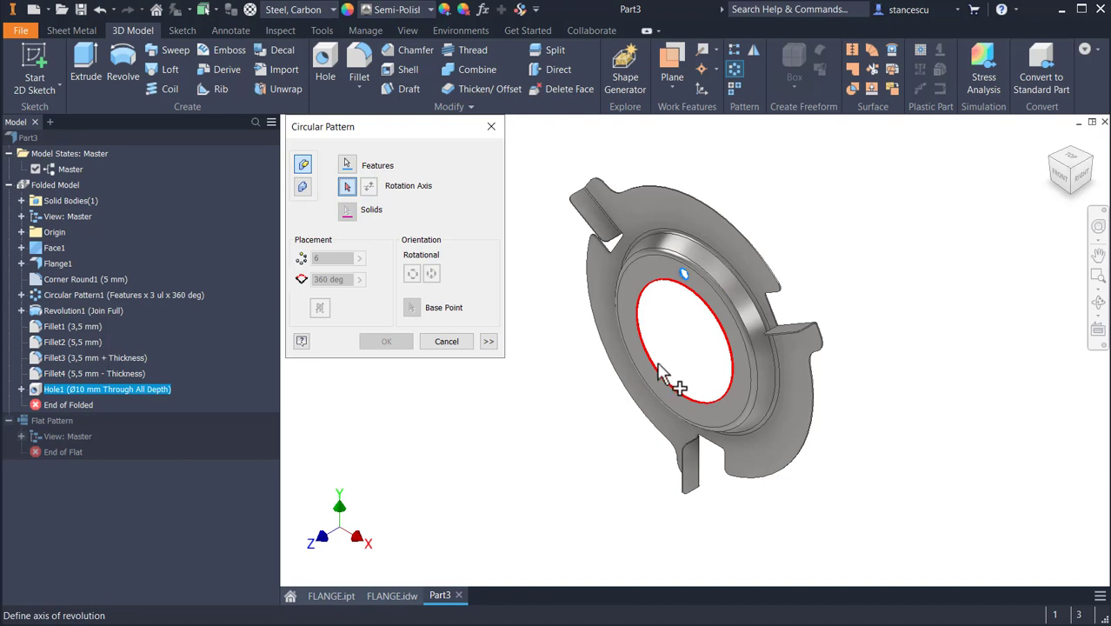
click(661, 372)
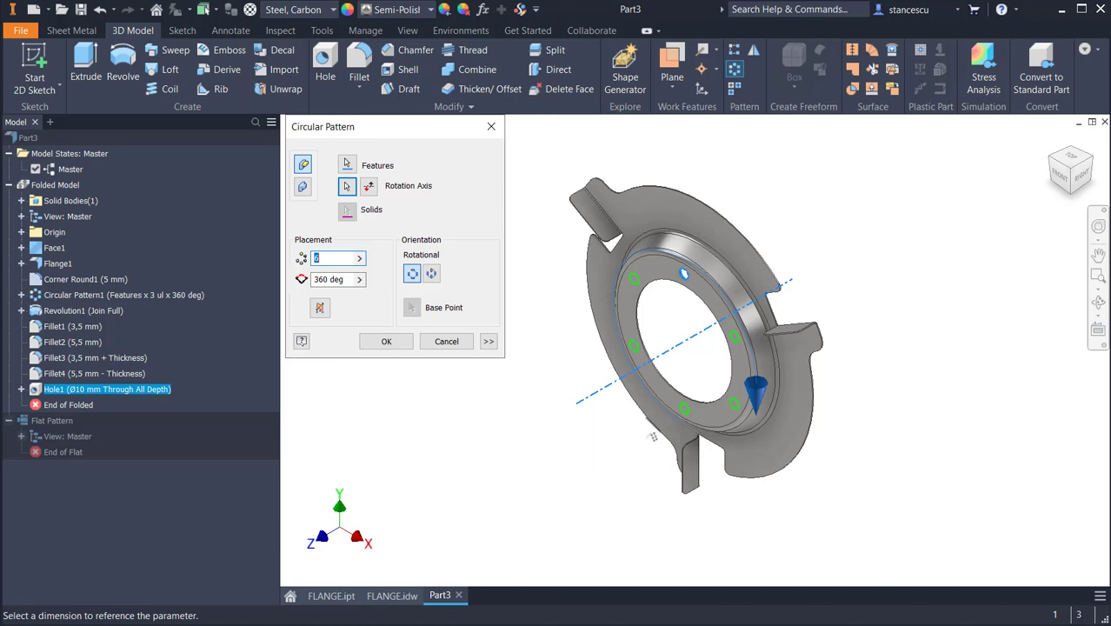
click(383, 343)
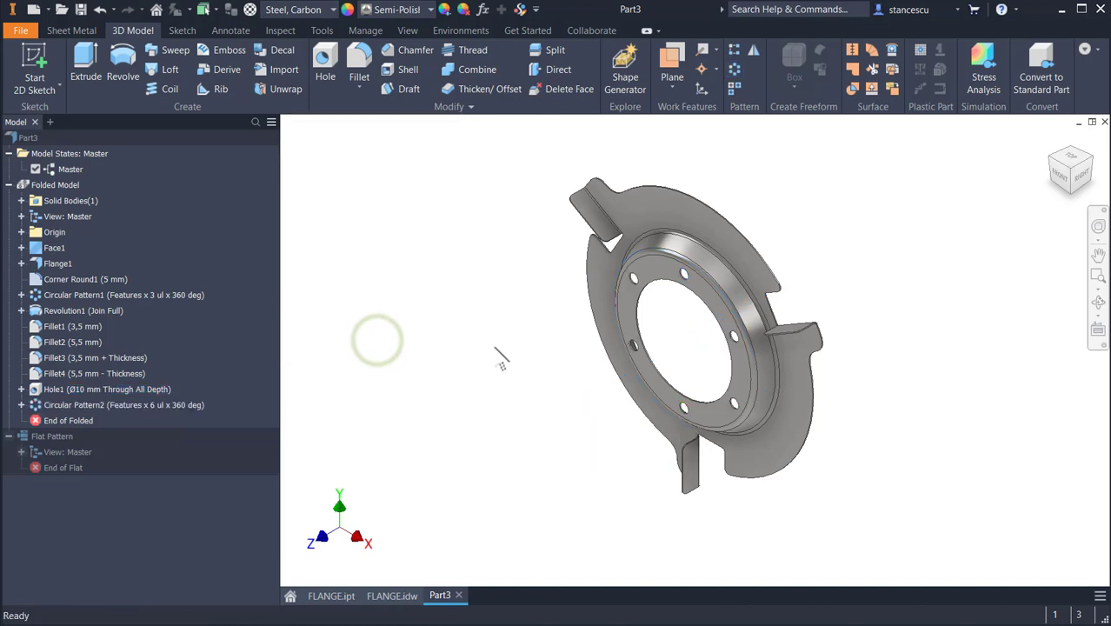
- Inspect the flange with its patterned holes and compare it with the complete FLANGE.idw sheet
key(F6)
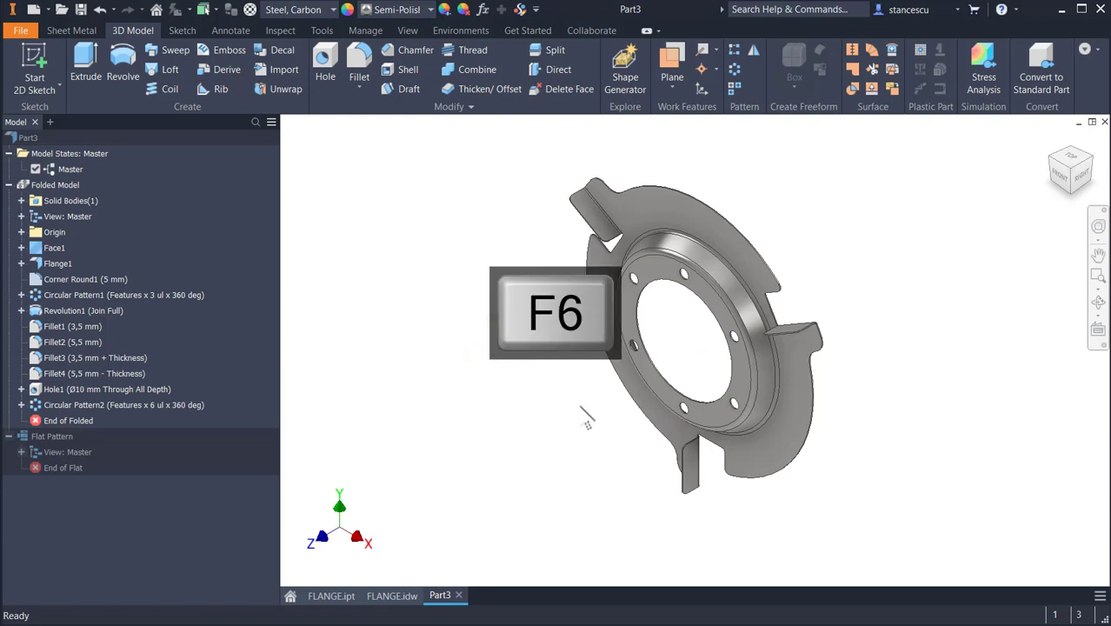
click(485, 362)
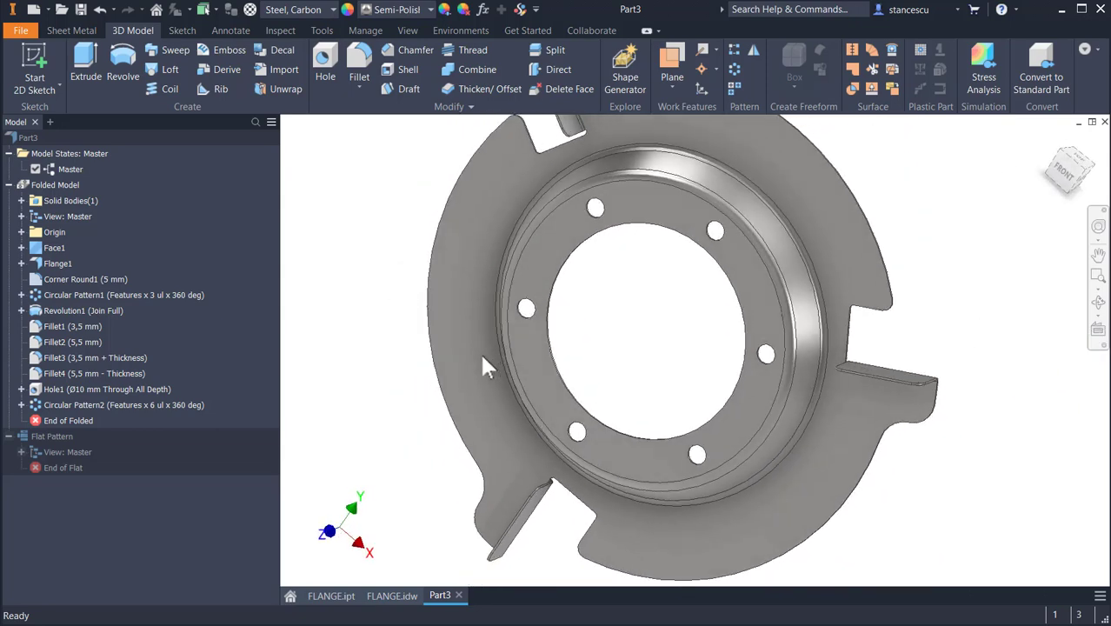
click(392, 596)
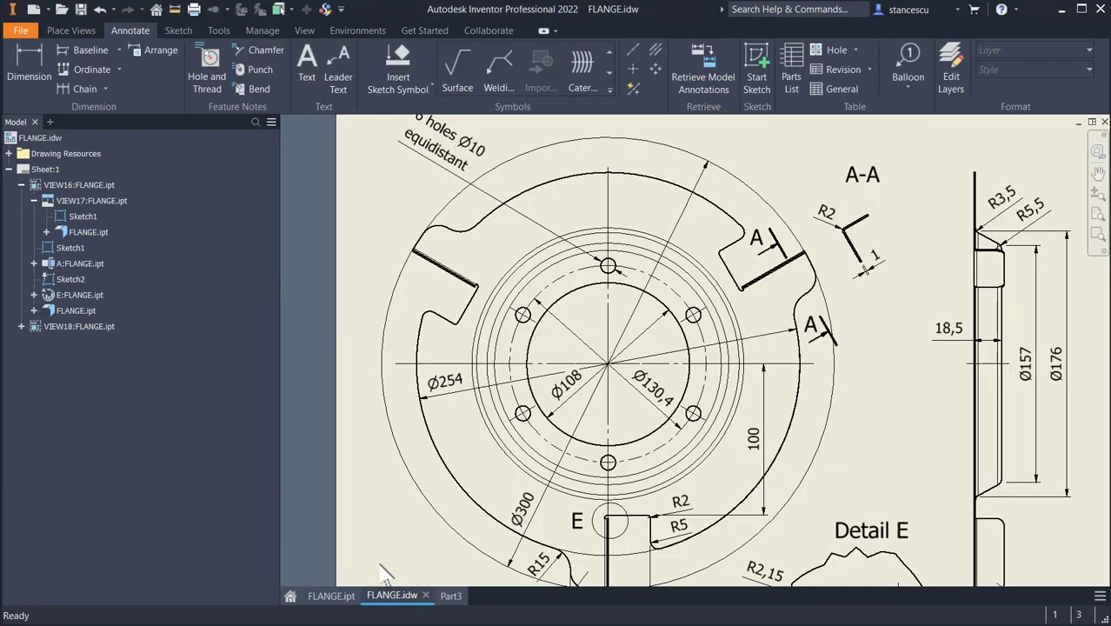
key(Home)
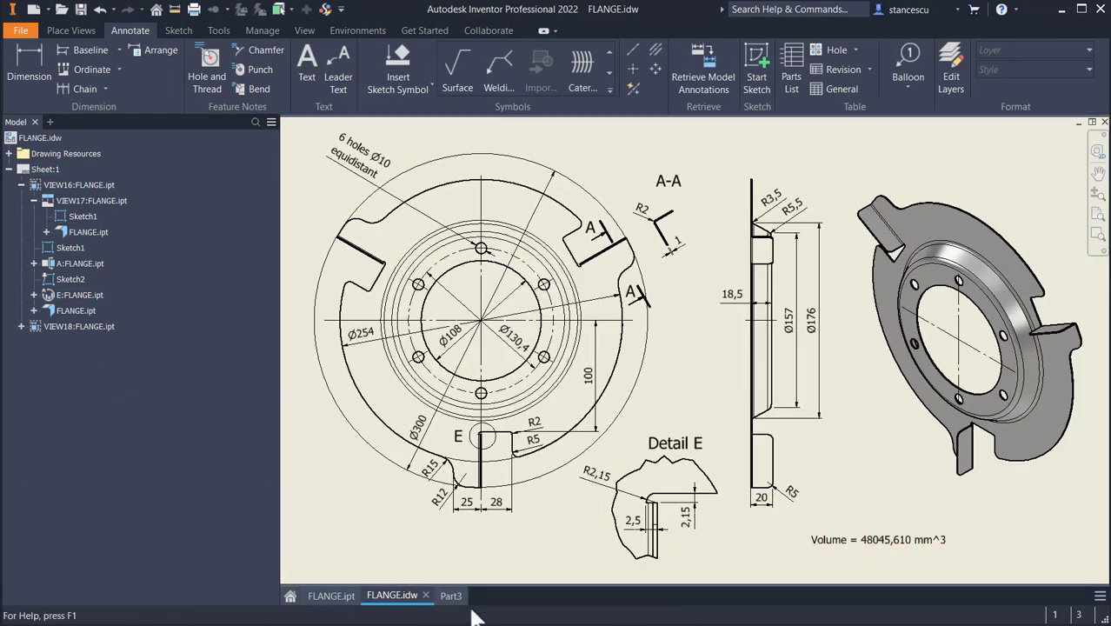
- Update the physical properties in Part3's iProperties and copy the volume value with its unit
click(450, 595)
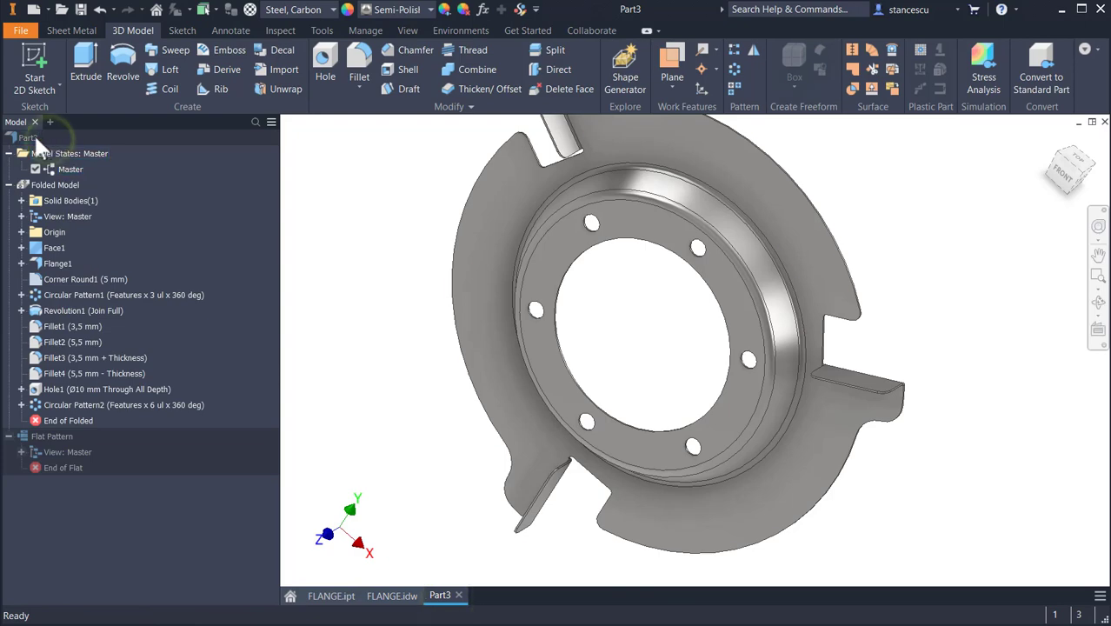
right_click(30, 137)
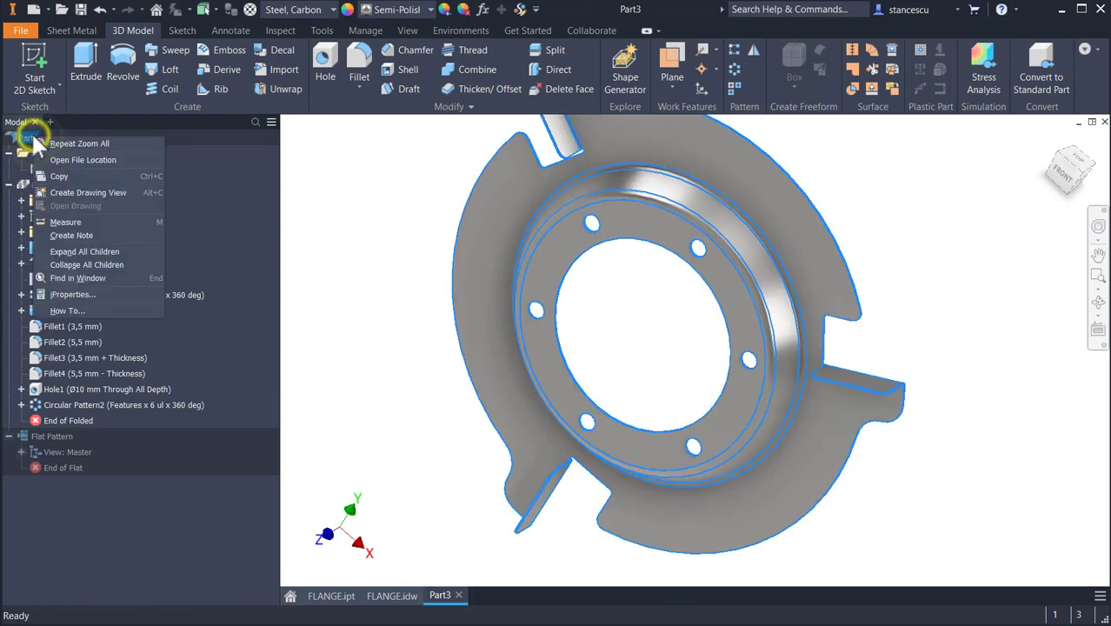
click(97, 293)
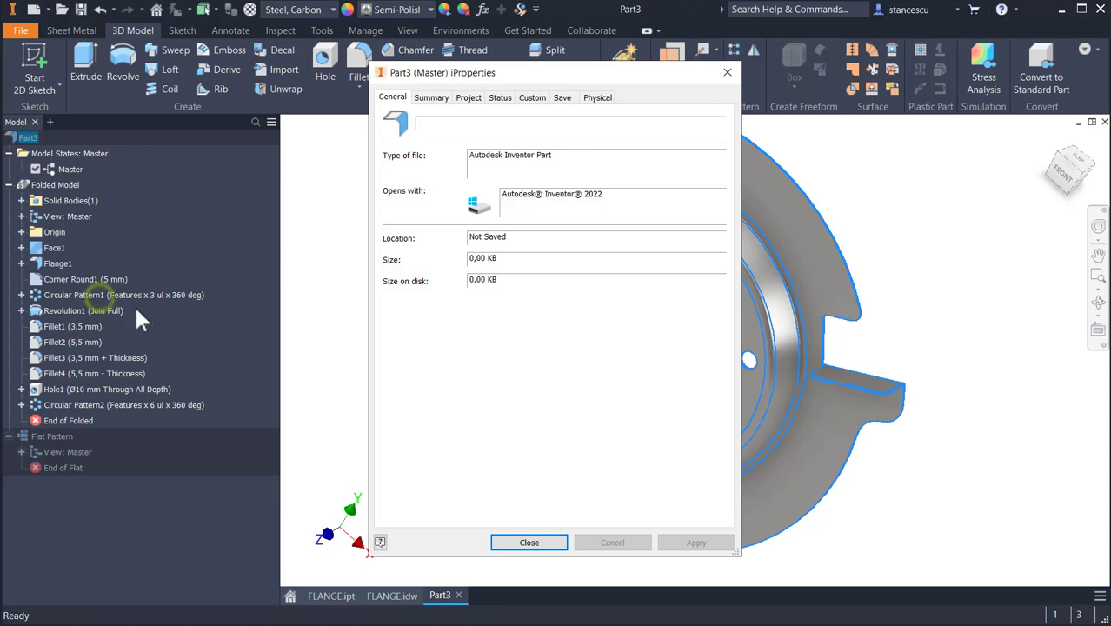
click(597, 97)
click(686, 132)
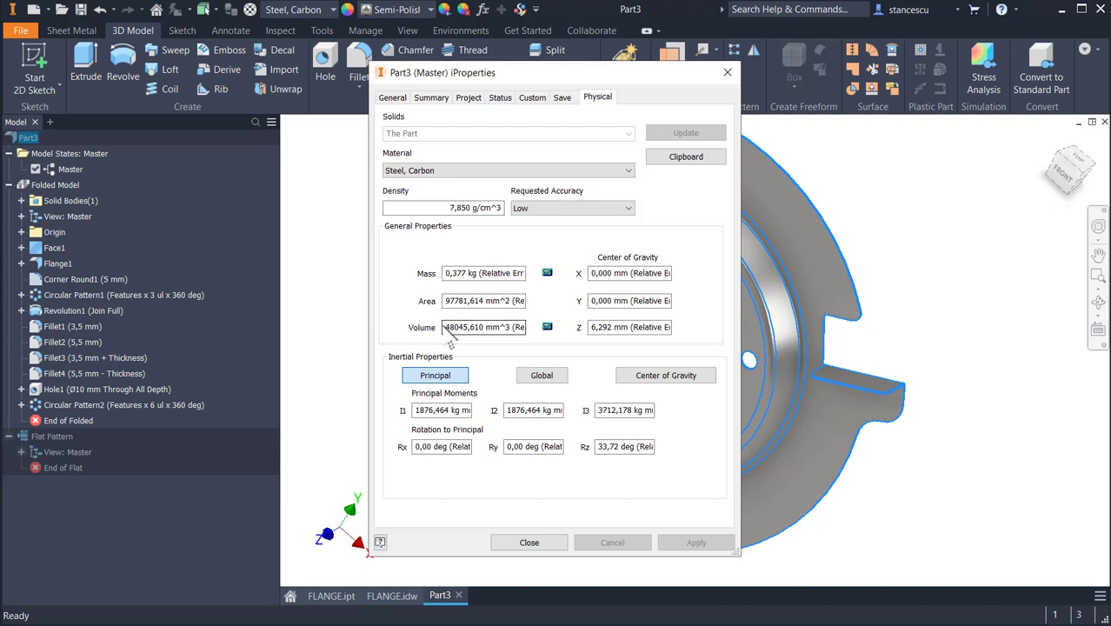
drag(446, 327, 510, 340)
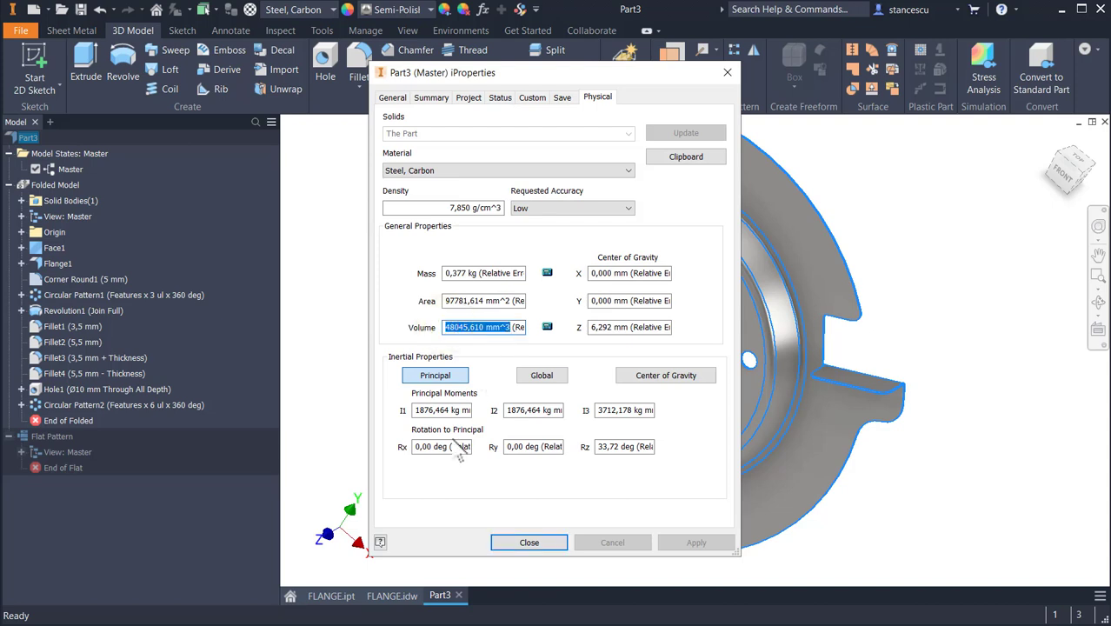
key(ctrl+c)
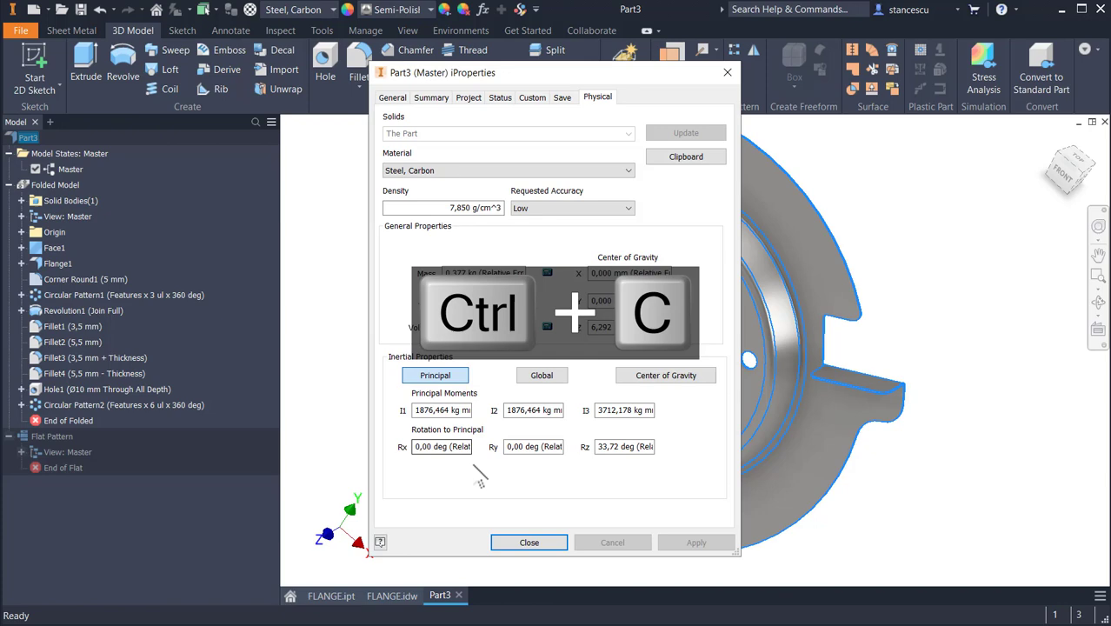
click(530, 543)
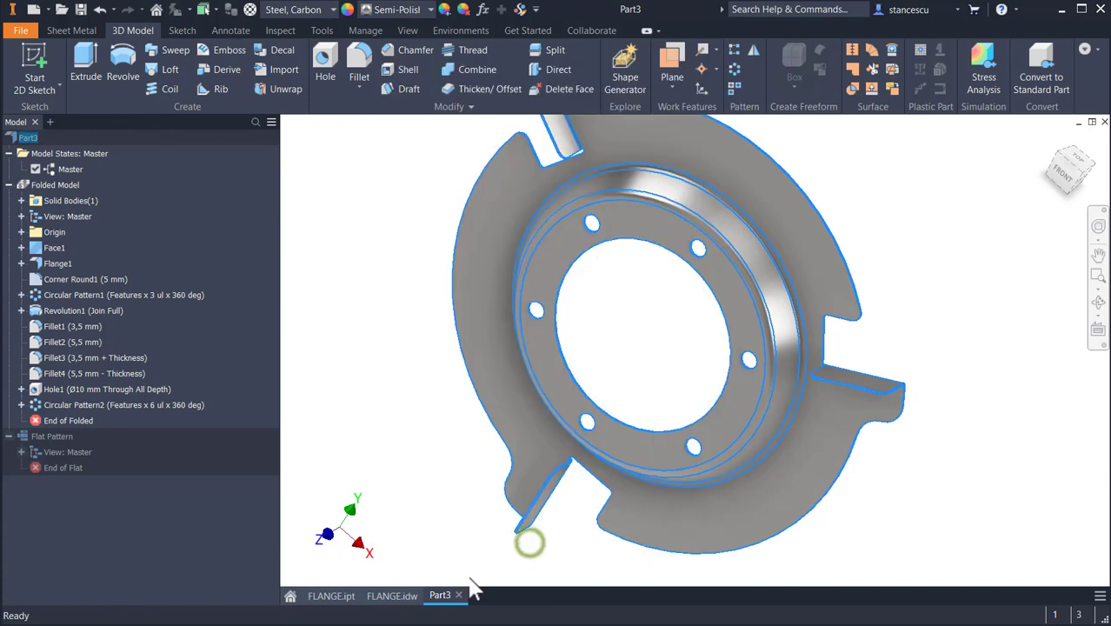
- Place the copied volume value as a text note directly below the Volume note in FLANGE.idw and compare the two values
click(391, 596)
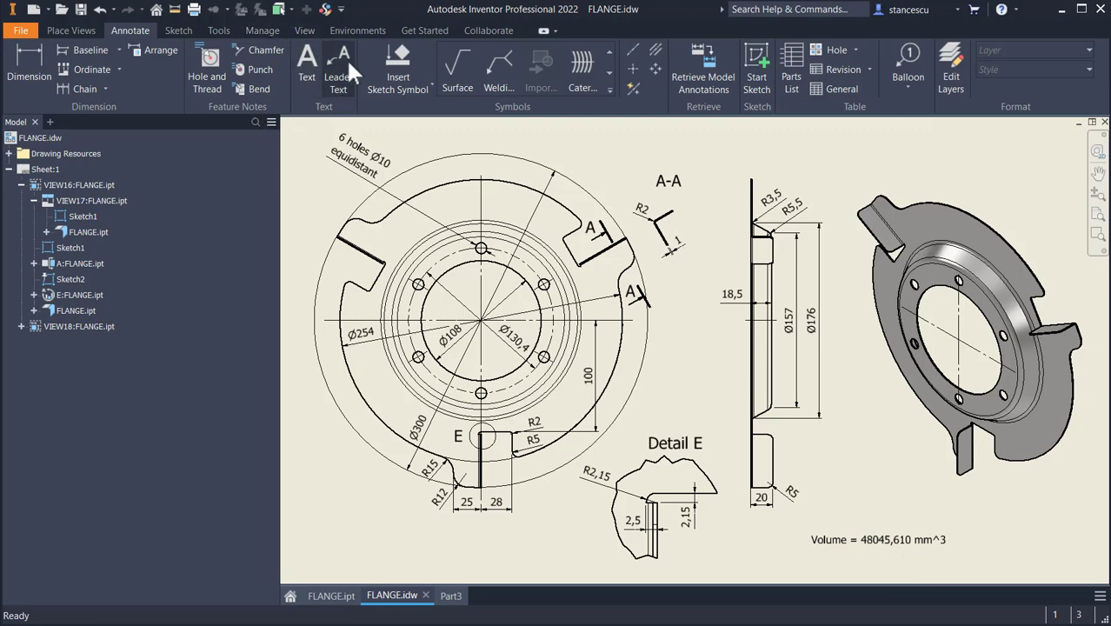
click(306, 71)
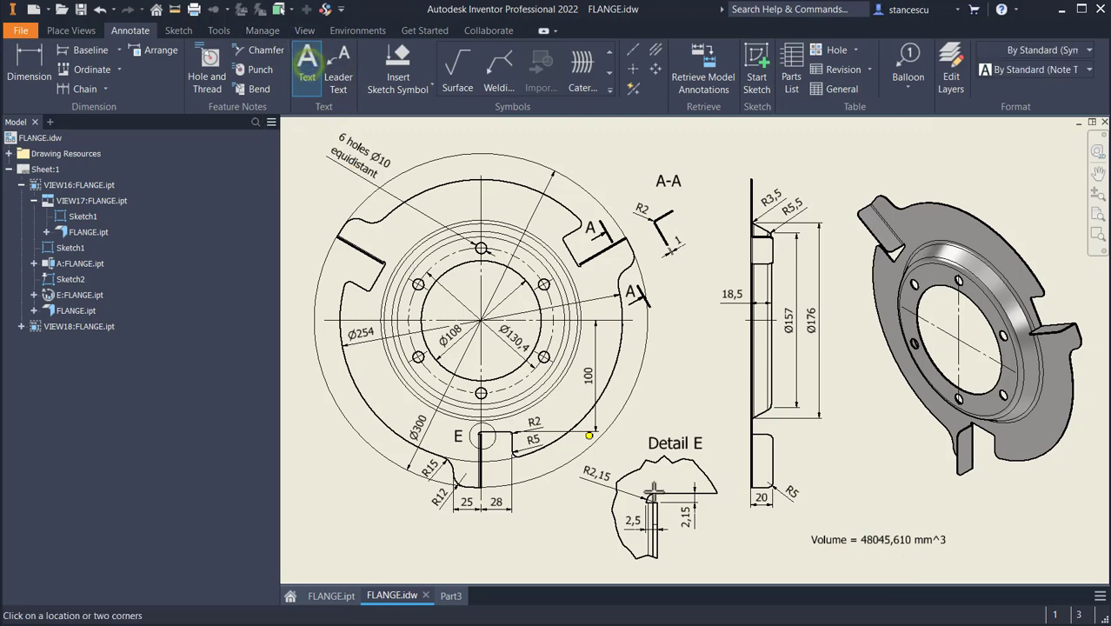
click(858, 560)
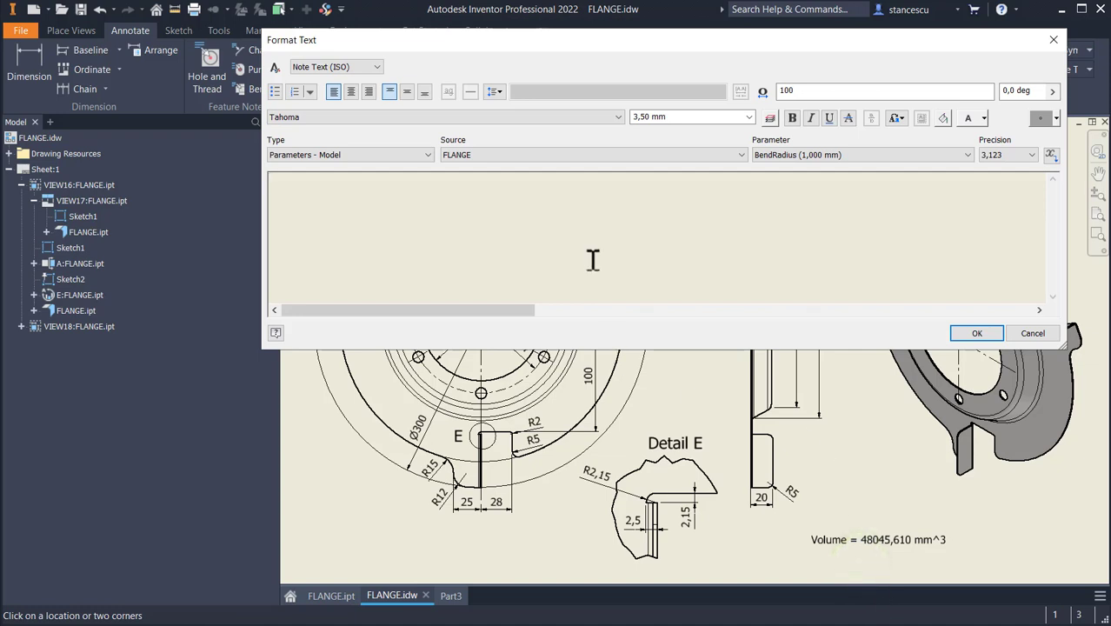
key(ctrl+v)
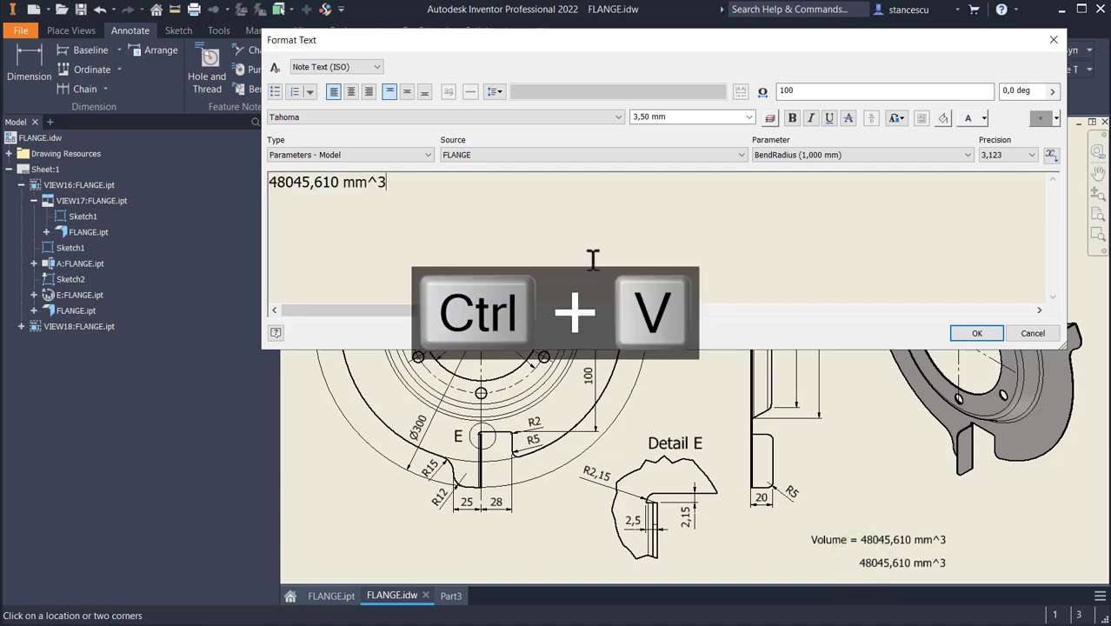
click(966, 335)
scroll(899, 572, up, 3)
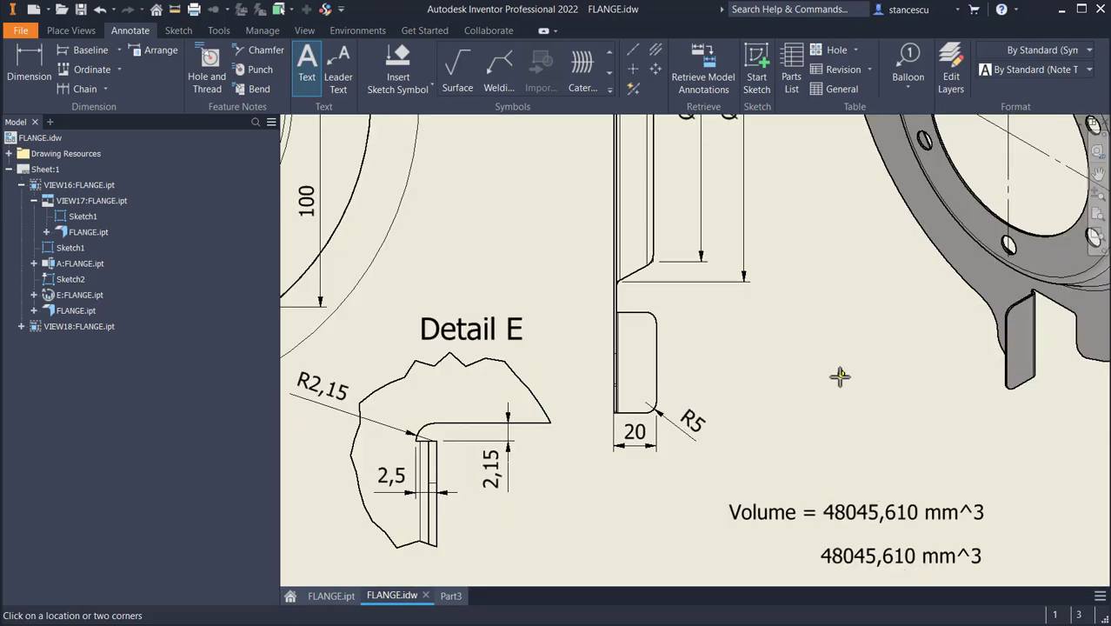
- Undo the added volume text note and display the whole drawing sheet
key(Escape)
key(ctrl+z)
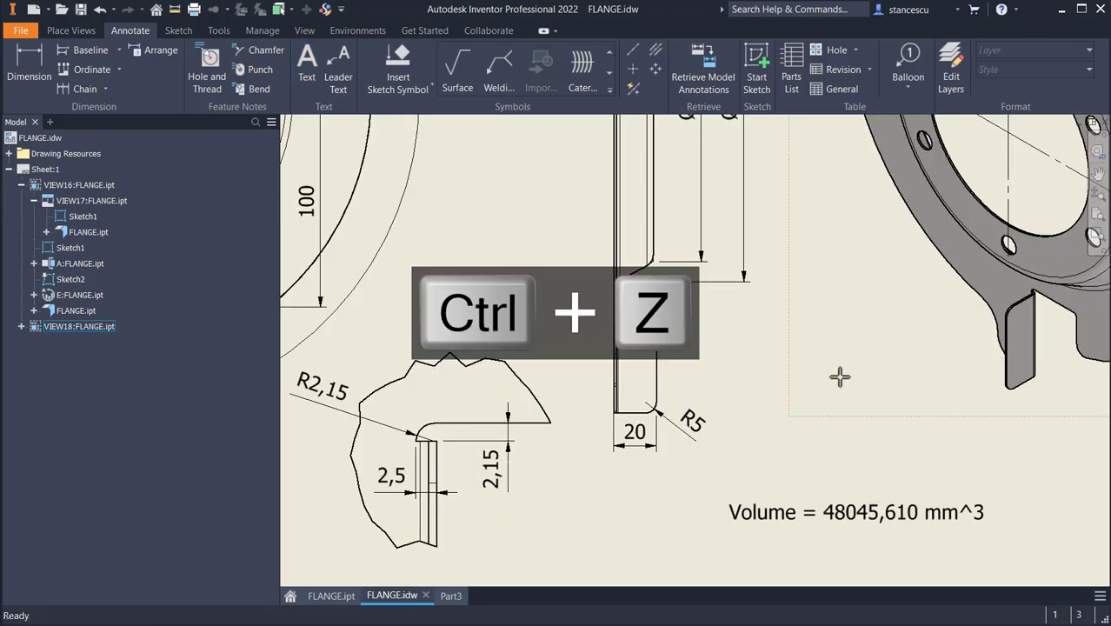
key(Home)
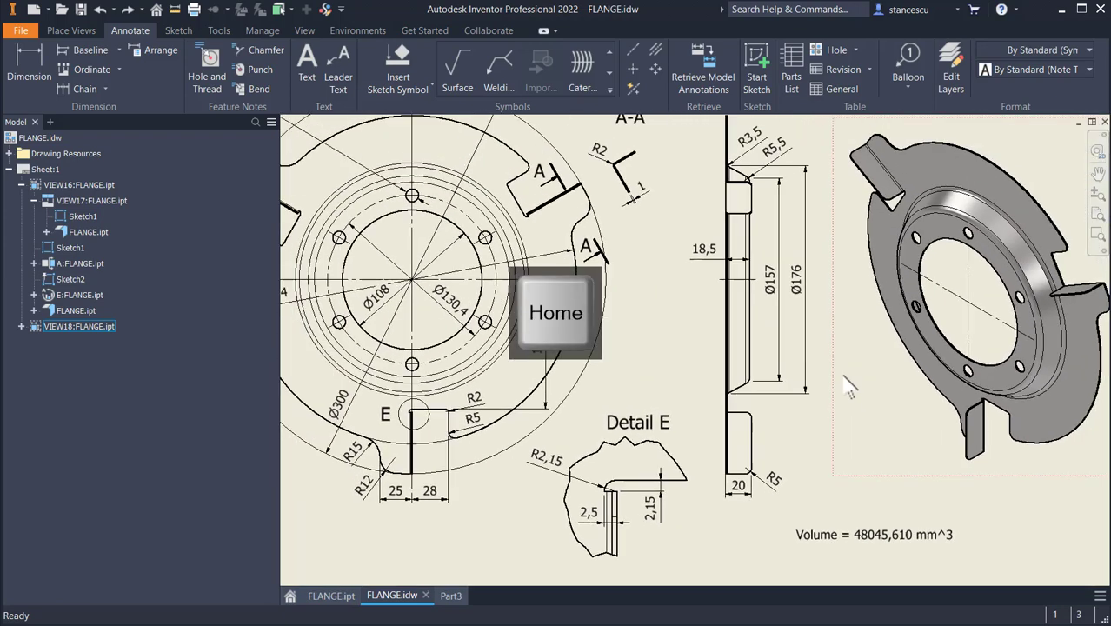
- Return to Part3 and examine the complete flange fitted in its home view
click(451, 595)
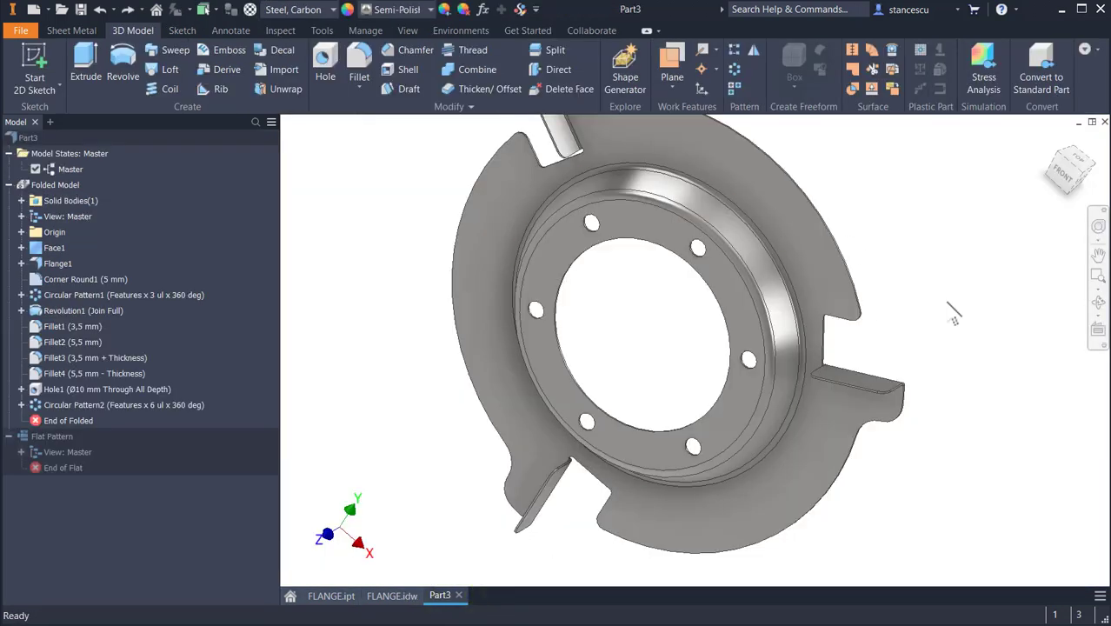
key(Home)
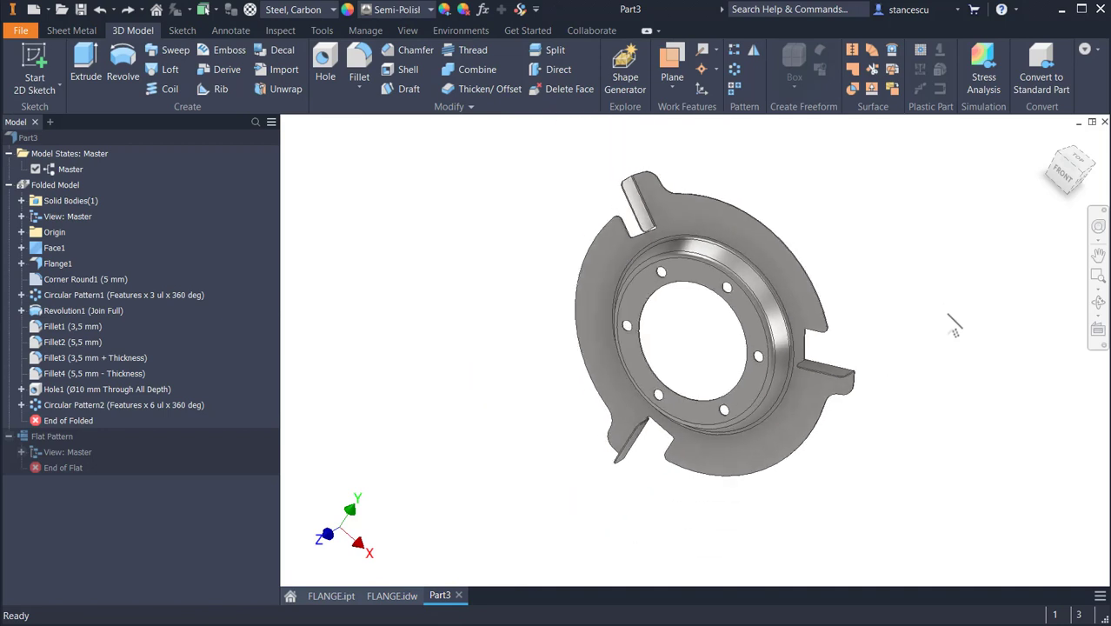
key(F6)
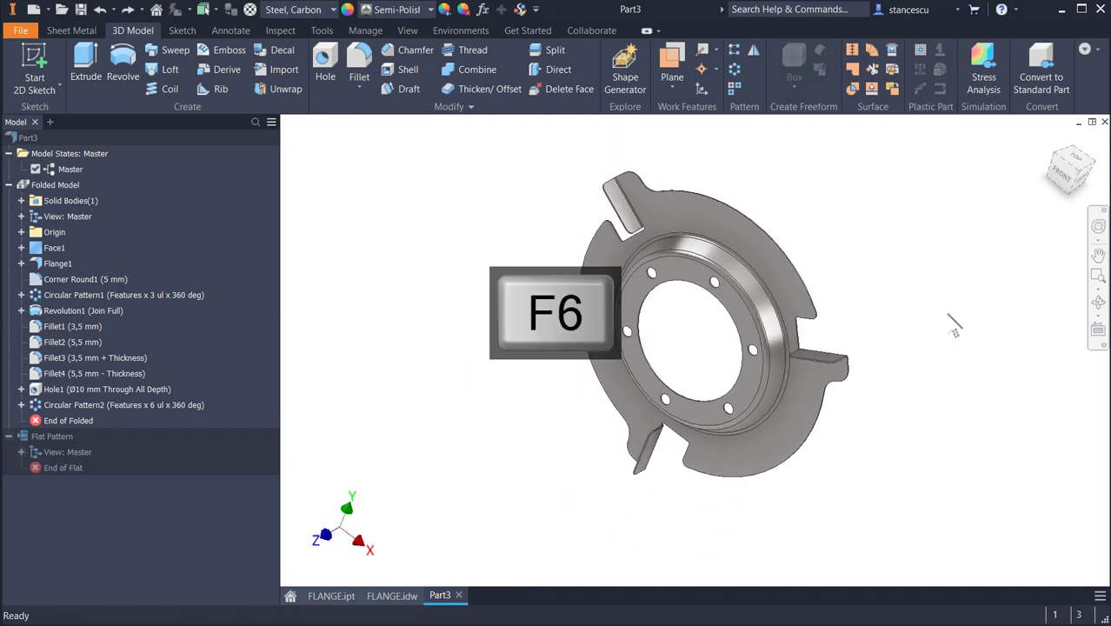